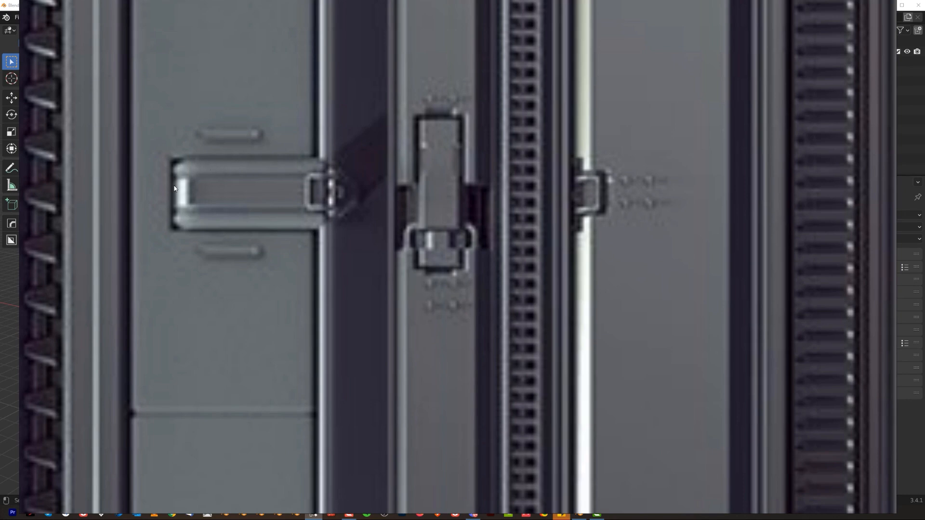
Examine the latches on the dark trim-sheet reference and the recessed clasp on the light metallic panel reference
scroll(190, 149, down, 5)
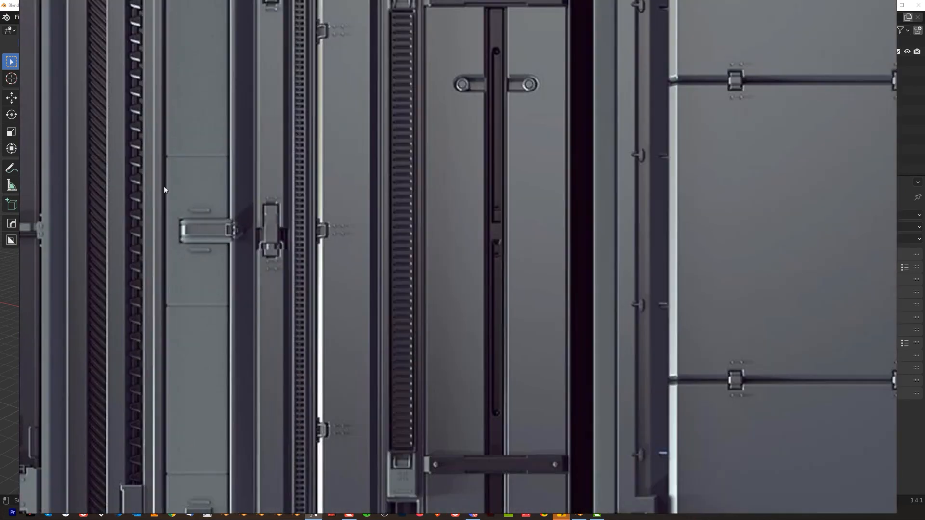
middle_drag(149, 183, 510, 280)
scroll(510, 280, up, 5)
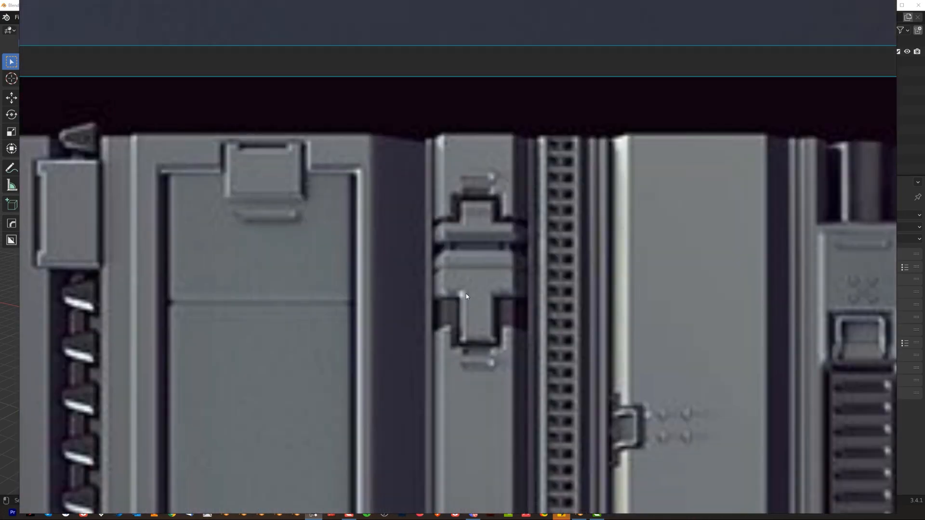
scroll(401, 284, down, 5)
middle_drag(239, 244, 550, 274)
scroll(520, 351, down, 5)
middle_drag(454, 390, 484, 168)
middle_drag(353, 512, 636, 302)
scroll(389, 279, up, 8)
middle_drag(385, 221, 407, 292)
scroll(407, 292, up, 2)
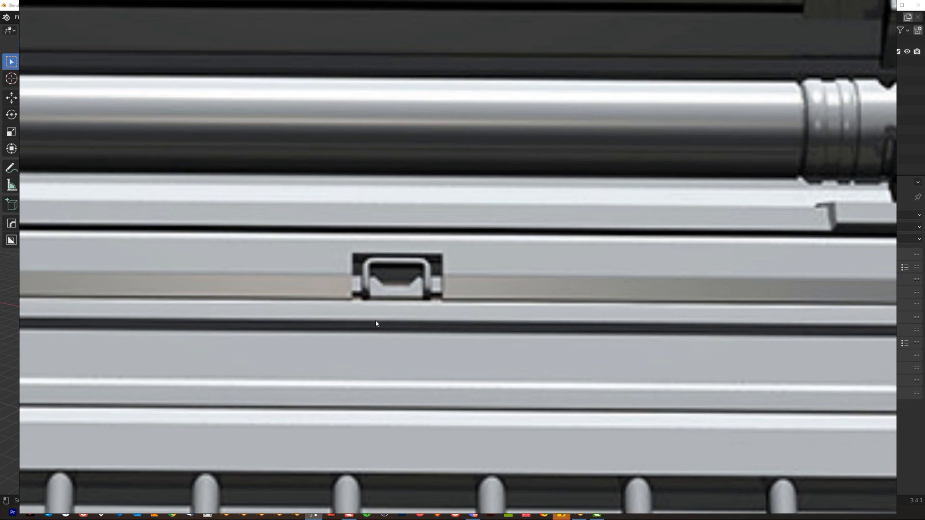
scroll(400, 321, down, 8)
middle_drag(574, 268, 277, 242)
middle_drag(893, 222, 251, 230)
scroll(520, 250, down, 8)
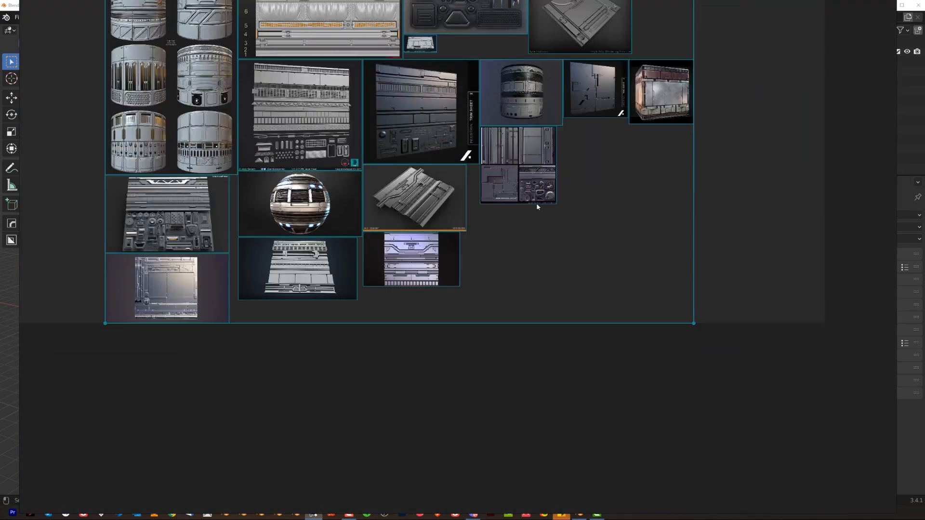
Examine the latch and bracket details at the upper end of the dark trim-sheet reference
middle_drag(549, 188, 525, 327)
scroll(532, 326, up, 10)
middle_drag(291, 183, 613, 443)
scroll(595, 383, down, 1)
scroll(353, 216, up, 5)
middle_drag(330, 261, 509, 400)
middle_drag(493, 149, 450, 329)
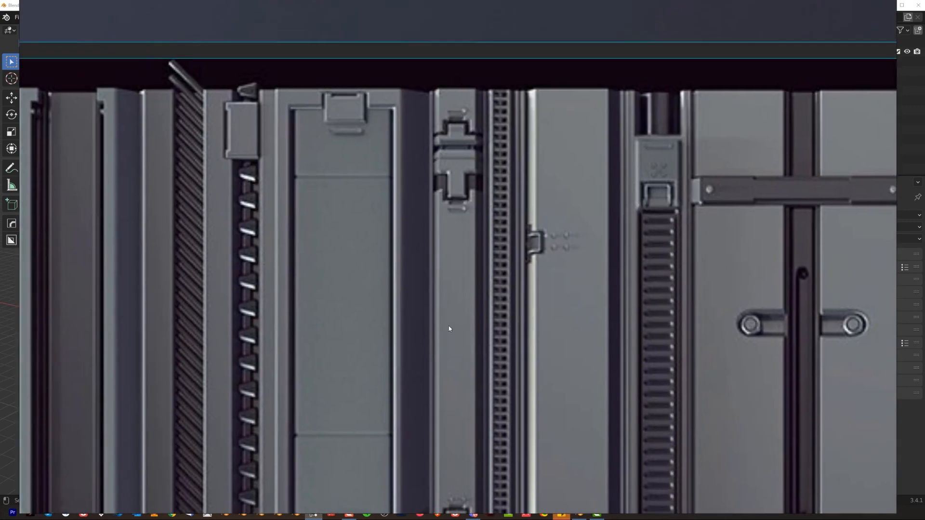
scroll(444, 226, up, 3)
middle_drag(471, 175, 440, 315)
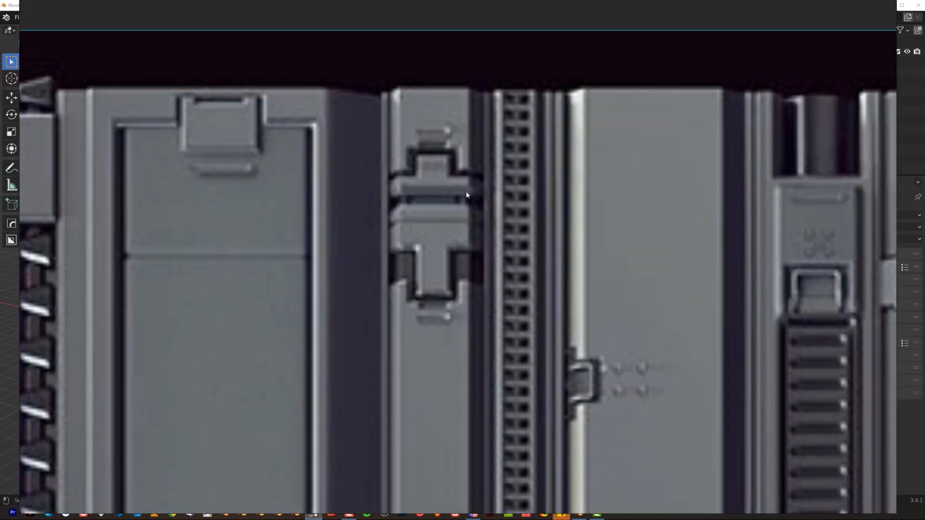
Examine the small recessed clasp below the cylinder on the light metallic panel reference
scroll(439, 248, down, 8)
middle_drag(321, 385, 675, 183)
middle_drag(260, 294, 539, 157)
middle_drag(346, 402, 518, 284)
scroll(518, 284, down, 1)
middle_drag(168, 291, 627, 184)
middle_drag(324, 501, 470, 169)
scroll(484, 174, up, 5)
middle_drag(800, 226, 473, 255)
scroll(474, 256, up, 2)
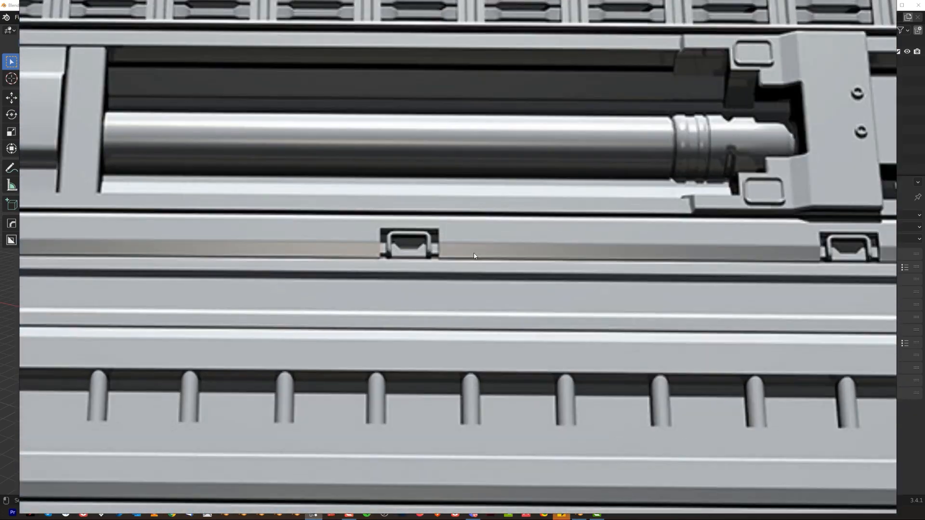
scroll(474, 256, up, 2)
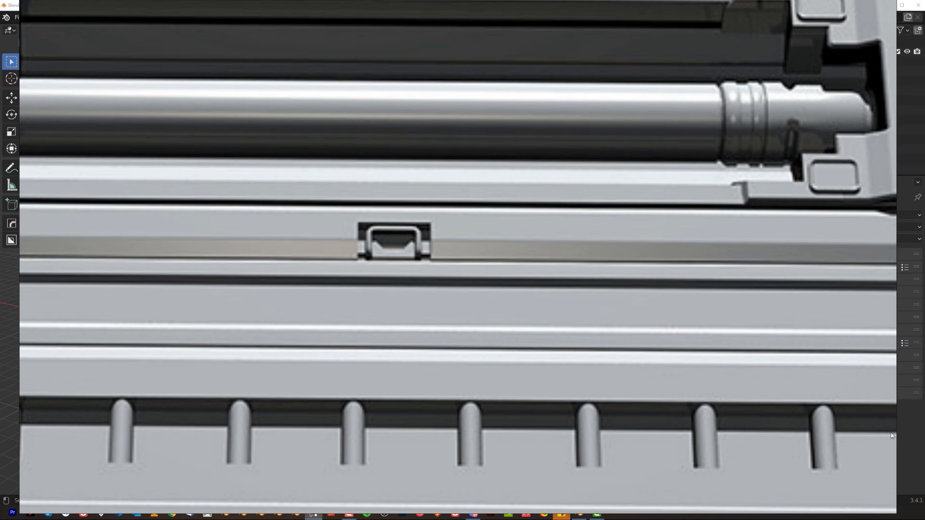
Shrink the reference window to a small inset over Blender's viewport and frame the recessed clasp in it
drag(893, 510, 247, 175)
scroll(129, 90, up, 3)
scroll(128, 90, up, 1)
right_drag(126, 88, 131, 166)
middle_drag(476, 303, 521, 319)
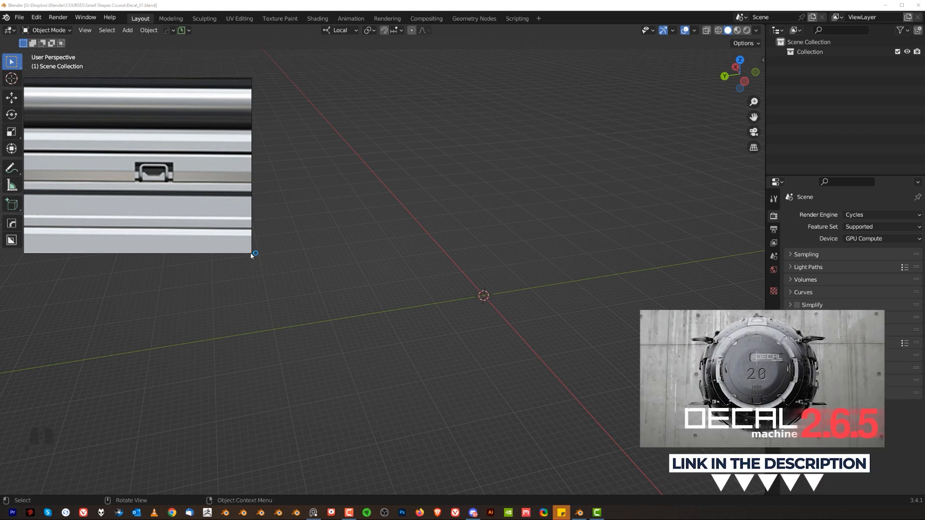
drag(250, 252, 185, 226)
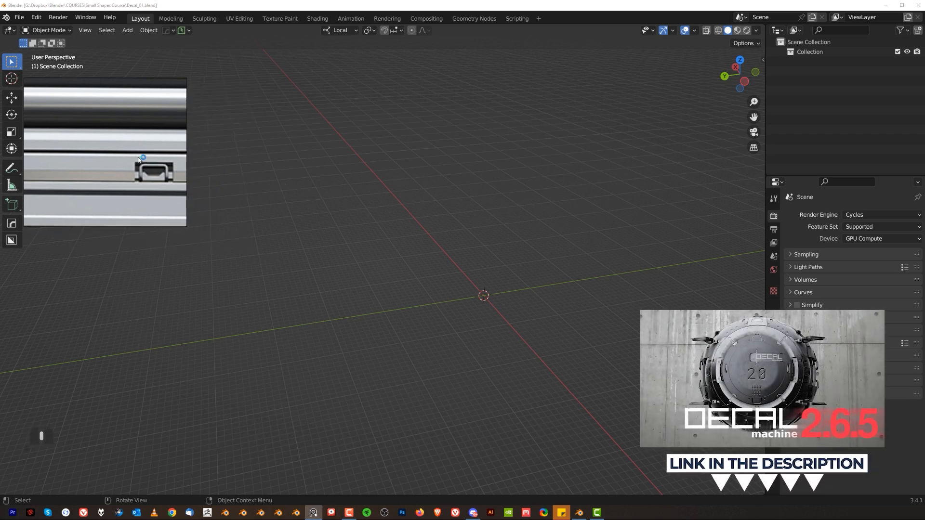
middle_drag(162, 170, 91, 143)
Add a mesh plane at the world origin
scroll(459, 289, down, 3)
scroll(476, 295, up, 4)
shift+middle_drag(492, 300, 386, 293)
middle_drag(368, 258, 397, 265)
key(shift+a)
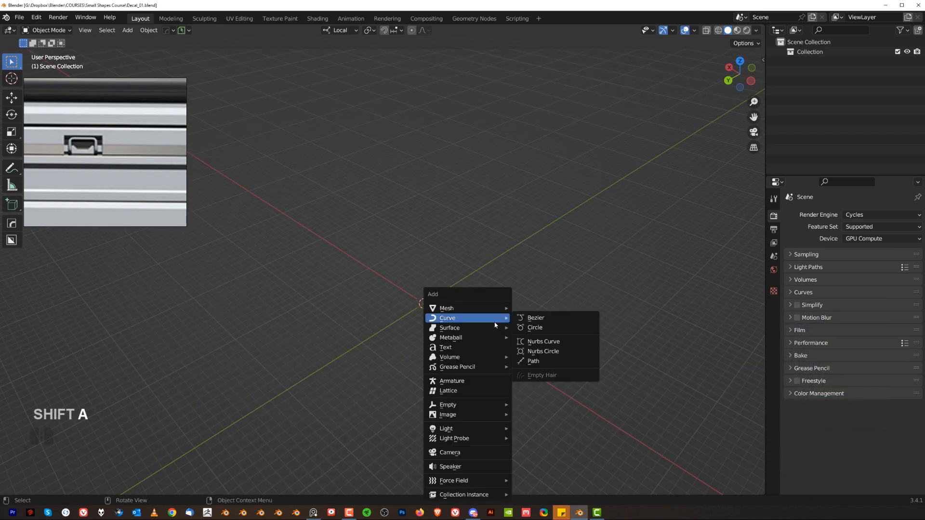
mouse_move(494, 306)
click(542, 332)
alt+middle_drag(544, 336, 553, 339)
key(KP_5)
shift+middle_drag(556, 372, 423, 291)
scroll(382, 256, up, 1)
scroll(386, 255, up, 5)
shift+middle_drag(446, 250, 367, 57)
scroll(386, 187, up, 5)
scroll(471, 322, up, 1)
shift+middle_drag(386, 186, 413, 259)
key(KP_5)
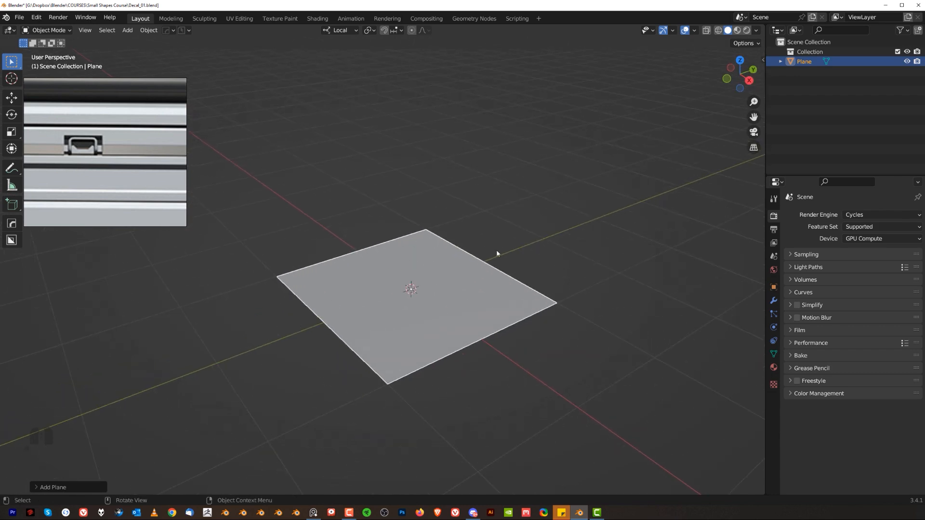
middle_drag(456, 304, 661, 369)
key(s)
key(x)
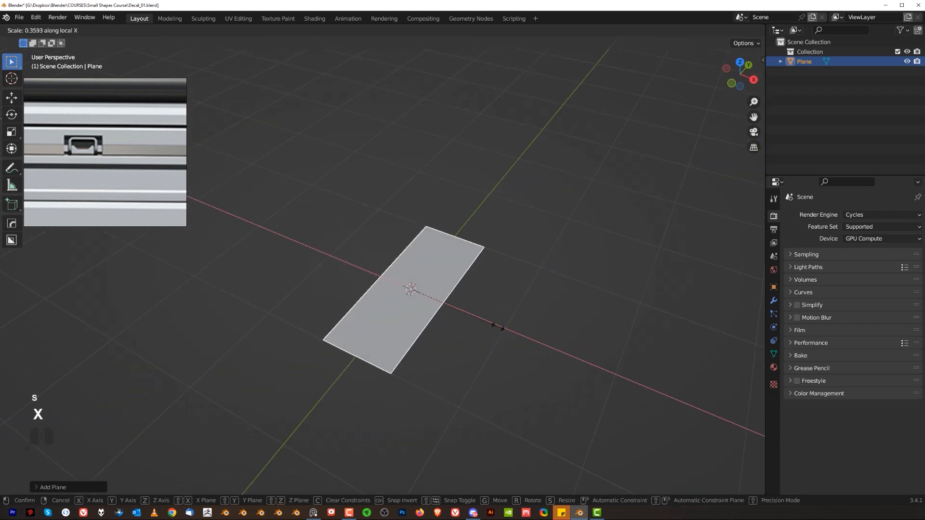
right_click(492, 325)
middle_drag(440, 293, 546, 319)
key(g)
right_click(464, 307)
Scale the plane down along its local X axis to make it a narrower rectangle
key(KP_3)
scroll(413, 312, up, 3)
key(KP_5)
scroll(502, 289, down, 2)
key(s)
key(x)
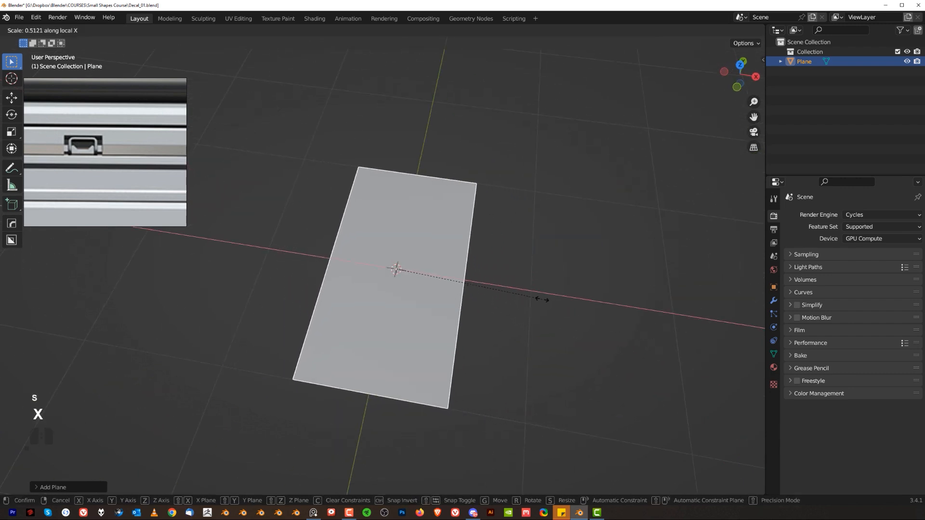
ctrl+click(570, 313)
Extrude the plane's face about 0.62 m downward along local Z to form a box
middle_drag(495, 220, 455, 279)
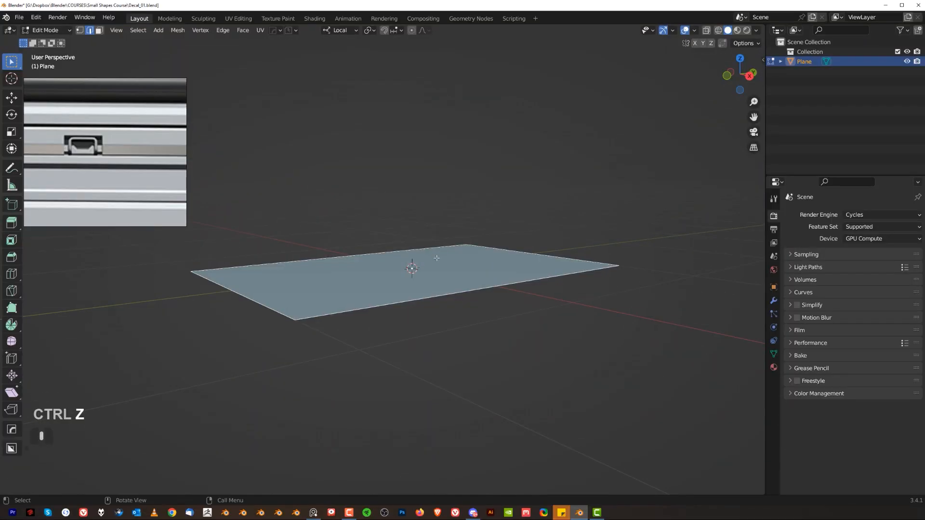
middle_drag(436, 258, 440, 278)
key(Tab)
click(442, 294)
scroll(453, 308, down, 1)
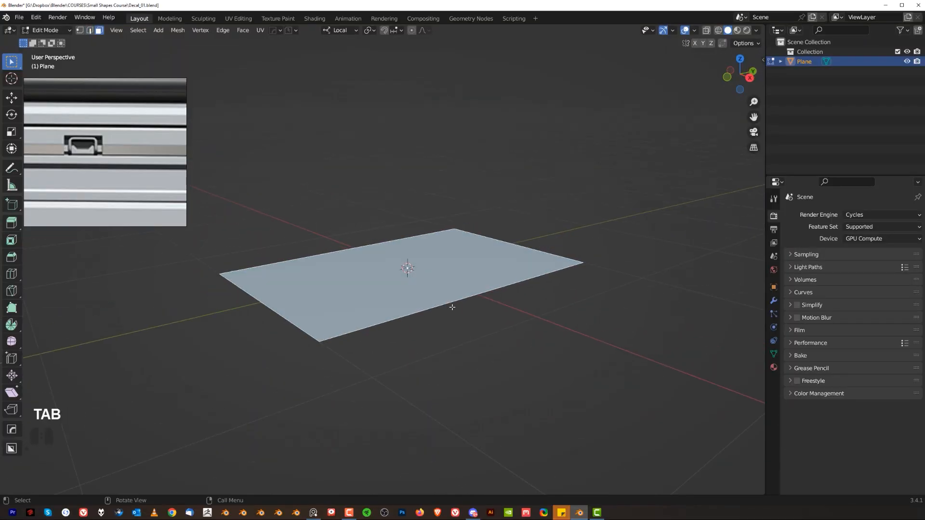
key(e)
key(z)
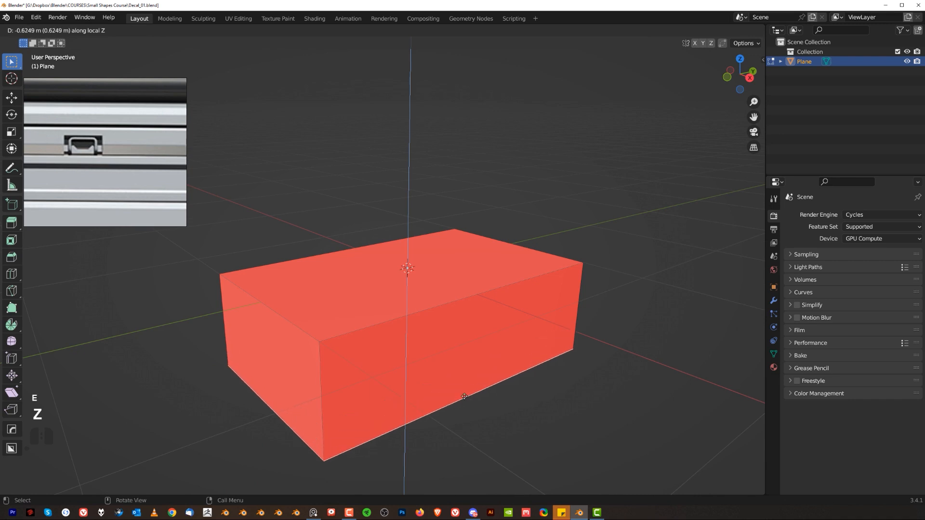
click(472, 370)
Recalculate the normals of all the box's faces to the outside and return to Object Mode
key(a)
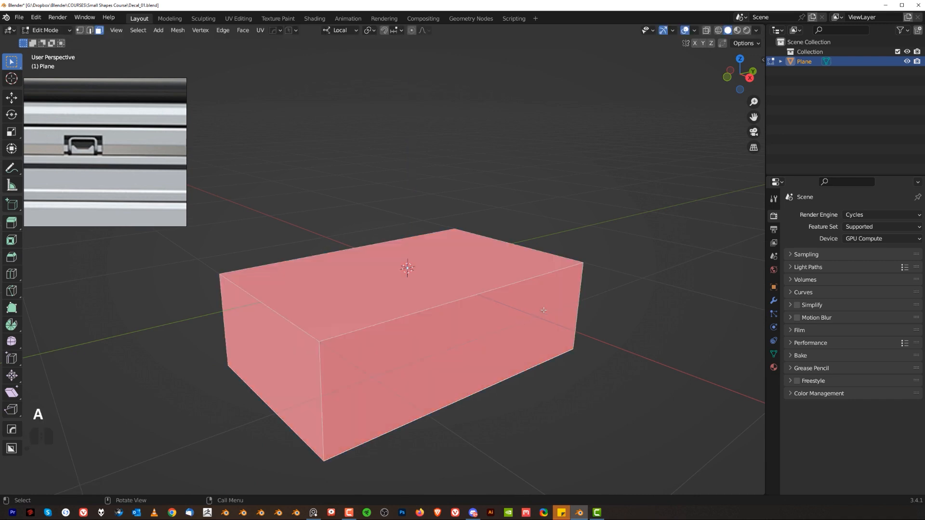
key(shift+n)
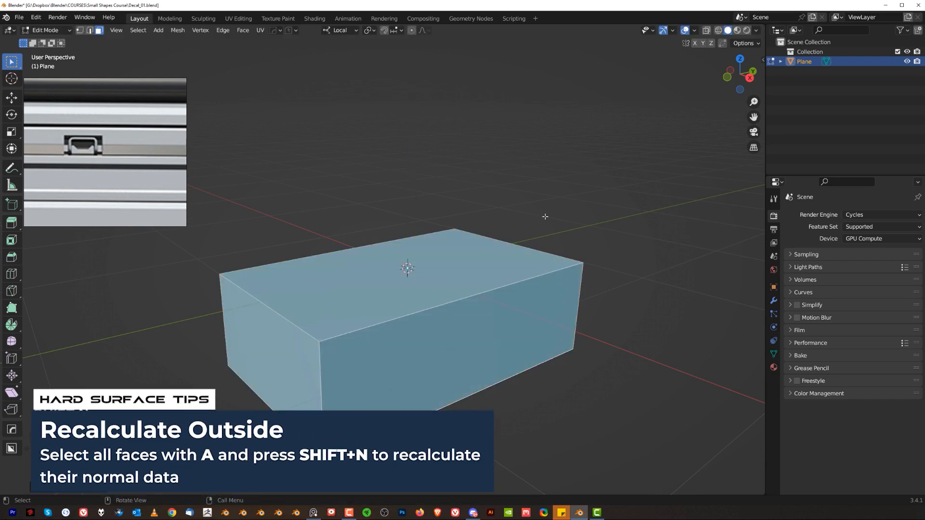
key(Tab)
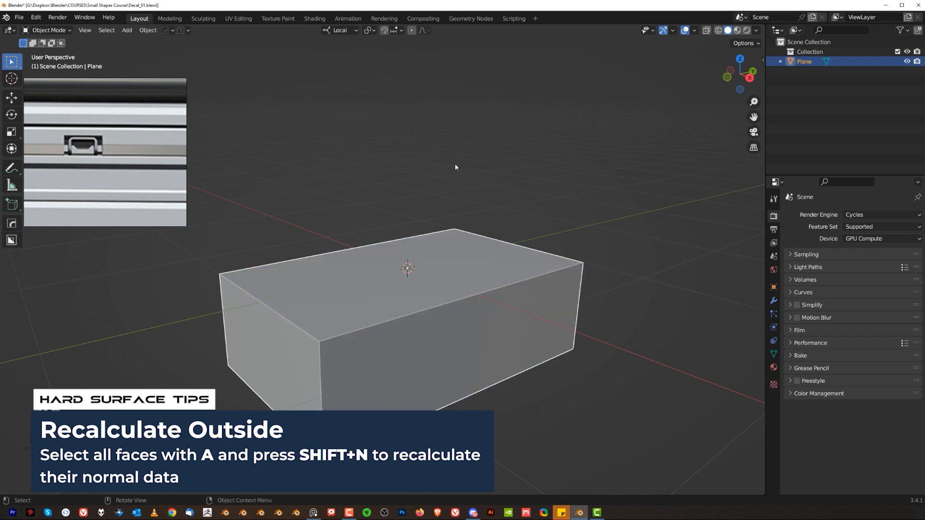
Draw a BoxCutter box cut slightly inset on the box's upper face and round its corners with 13 bevel segments
middle_drag(399, 295, 440, 210)
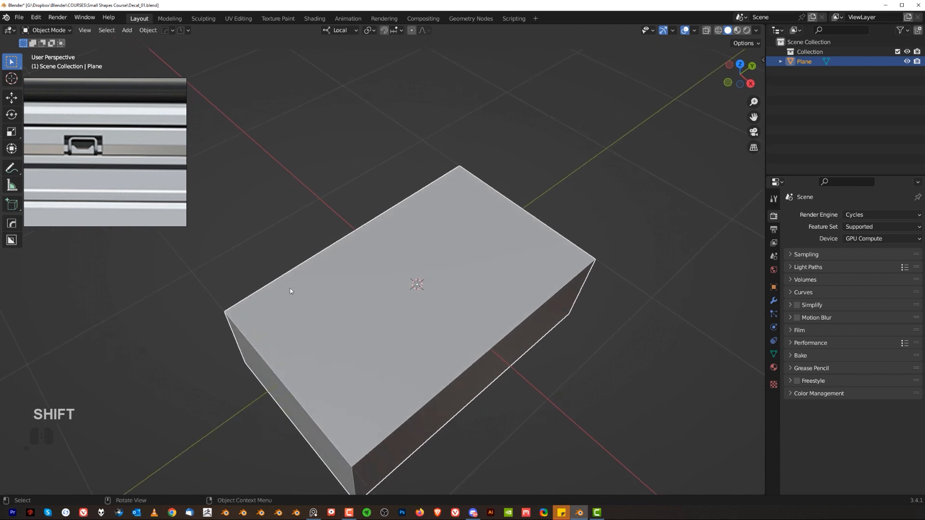
key(alt+w)
key(d)
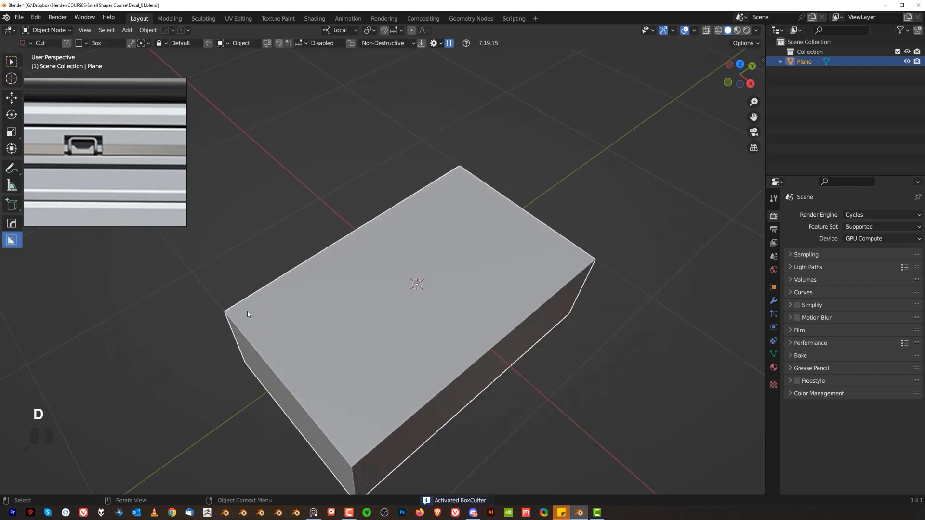
mouse_move(248, 312)
mouse_down()
mouse_move(448, 267)
mouse_move(597, 269)
mouse_up()
key(b)
scroll(597, 268, up, 2)
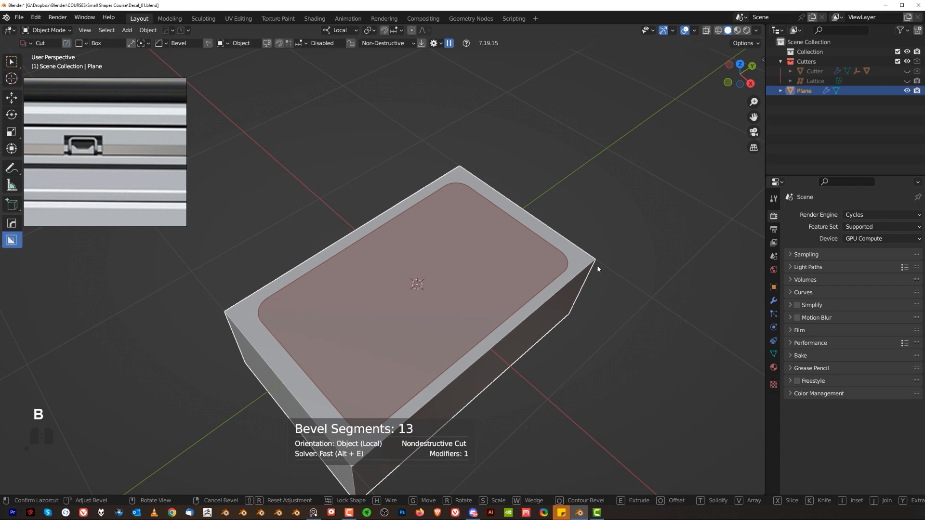
drag(597, 268, 421, 299)
Solidify the rounded cutter with a thickness of -0.010 and execute the cut as a thin groove
key(Tab)
key(t)
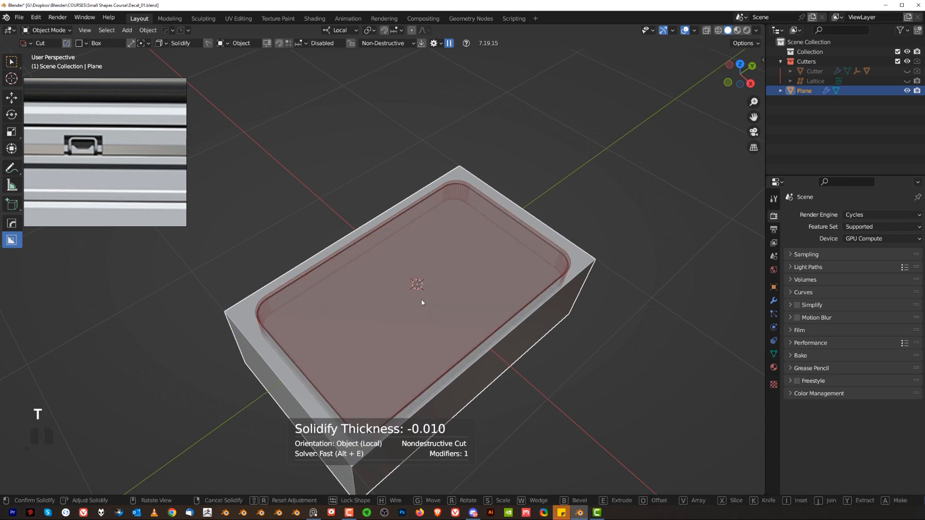
click(421, 302)
click(479, 295)
scroll(423, 277, down, 3)
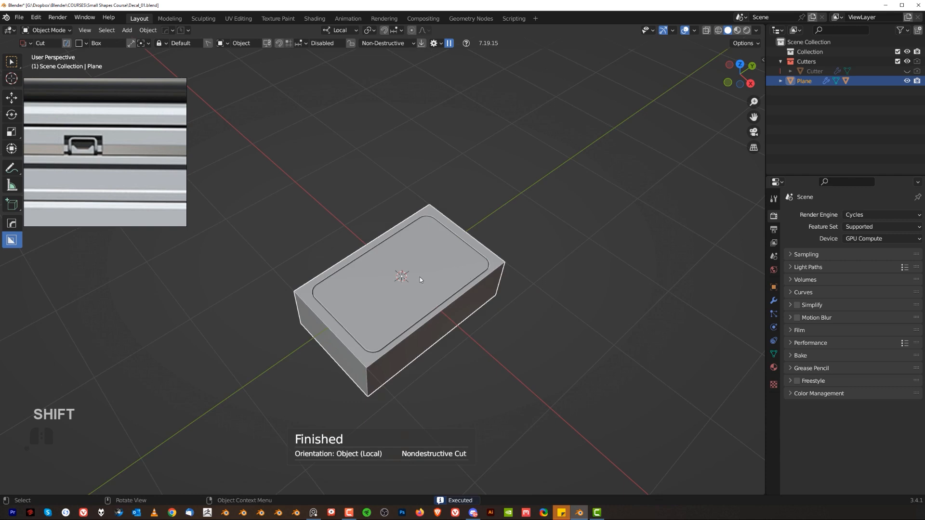
Sharpen the box with HardOps CSharpen, applying the groove cut to the mesh
middle_drag(420, 272, 422, 246)
key(q)
ctrl+click(428, 280)
Delete the box's side and bottom faces, keeping the upper face and its groove
middle_drag(421, 320, 431, 233)
key(Tab)
click(457, 313)
key(x)
click(535, 239)
Clear the sharp marks from the whole grooved mesh and return to Object Mode
key(a)
scroll(491, 282, up, 2)
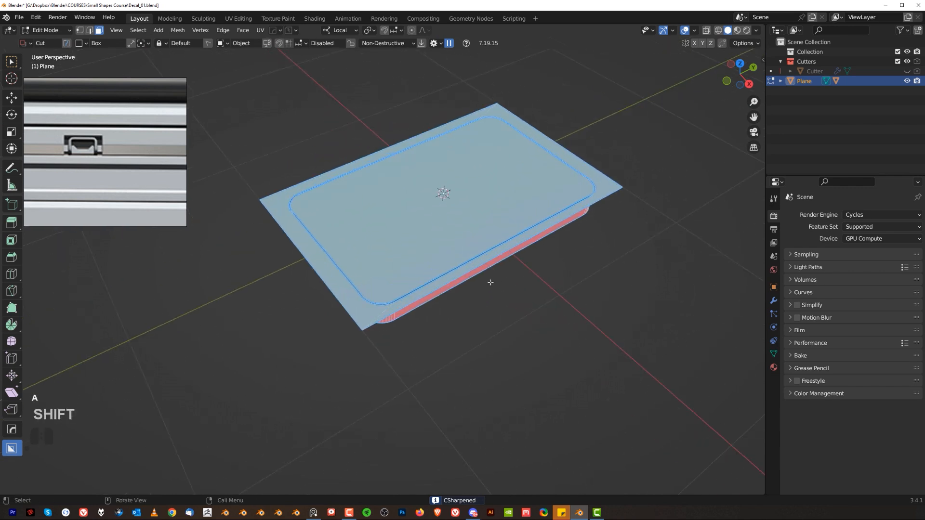
key(q)
click(494, 283)
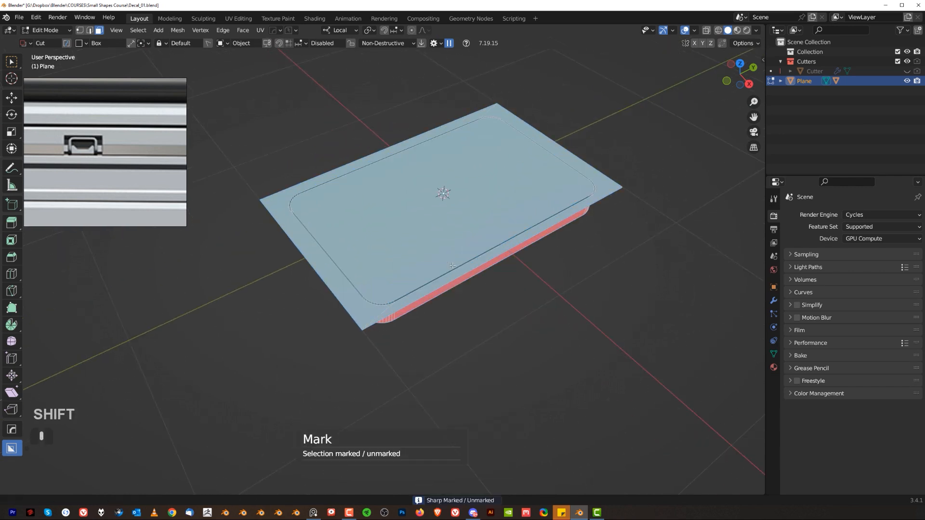
shift+middle_drag(371, 99, 412, 119)
scroll(412, 119, up, 2)
scroll(477, 307, down, 3)
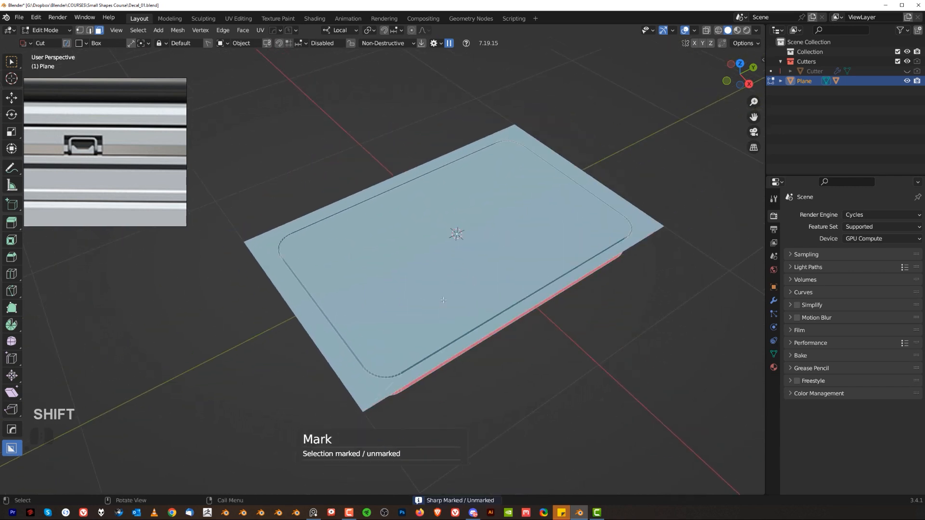
key(Tab)
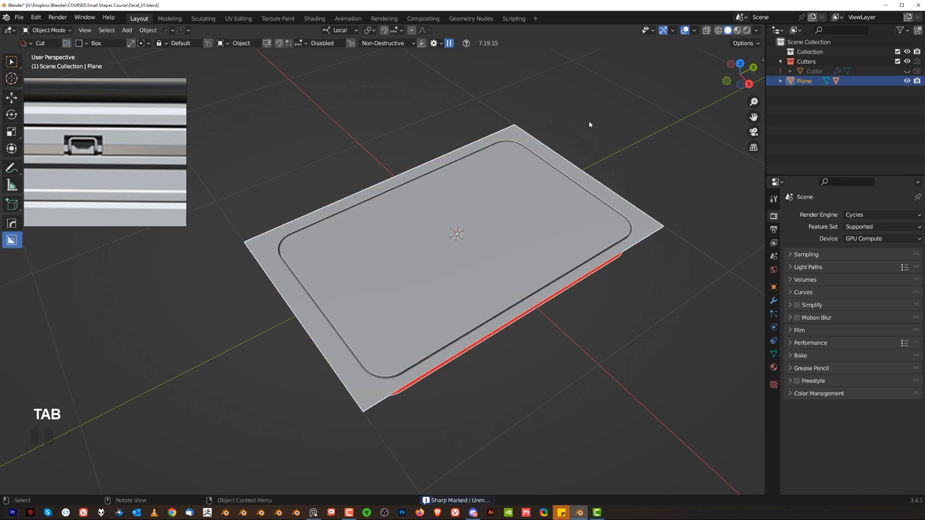
Symmetrize the grooved mesh in Edit Mode with MACHIN3 Symmetrize
shift+middle_drag(515, 264, 506, 261)
scroll(338, 288, up, 1)
mouse_move(339, 287)
middle_down()
mouse_move(375, 287)
mouse_move(338, 296)
middle_up()
scroll(383, 291, up, 1)
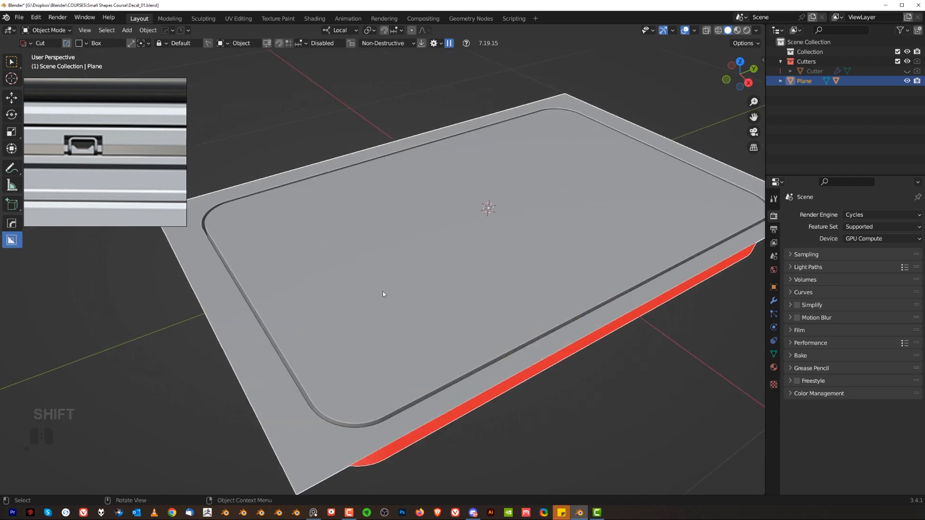
scroll(383, 291, down, 3)
middle_drag(407, 314, 383, 263)
key(Tab)
scroll(314, 333, up, 3)
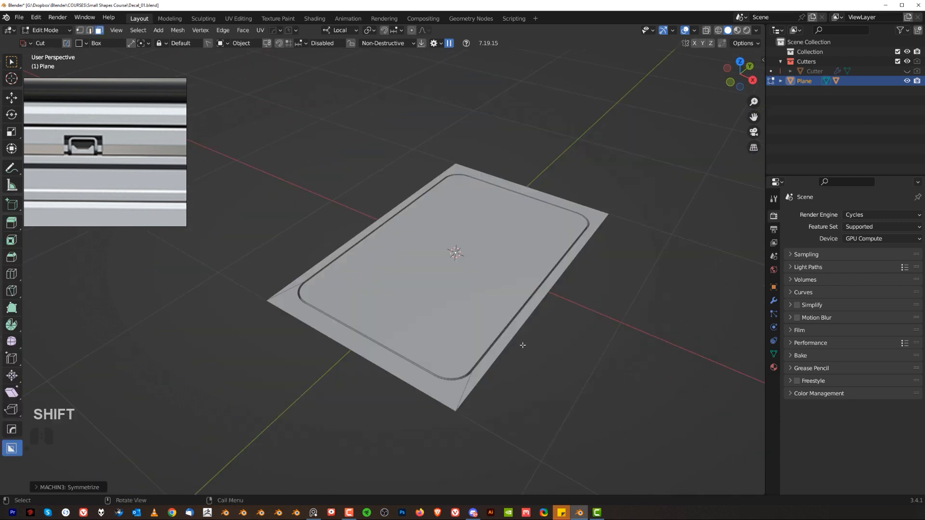
Mirror the grooved plane across its X axis with a new modifier and apply it using HardOps Smart Apply
key(Tab)
key(alt+x)
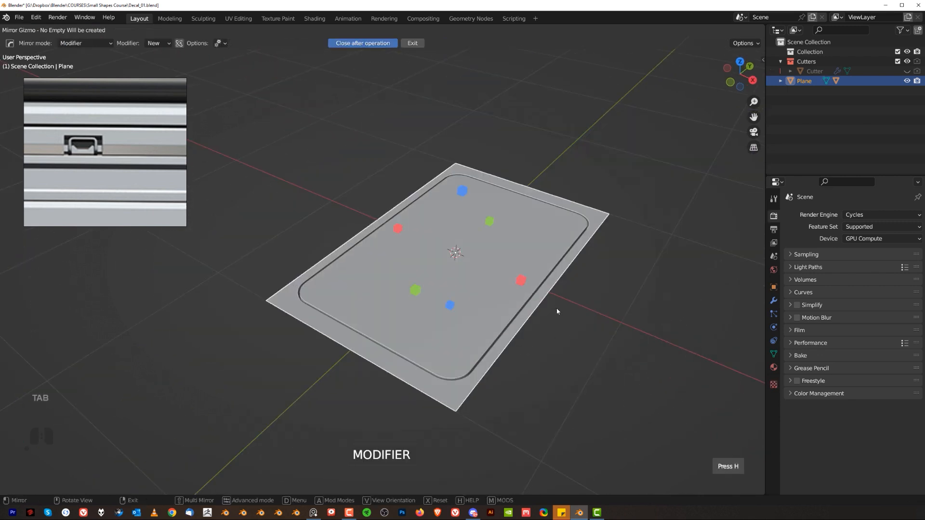
click(525, 283)
key(q)
mouse_move(519, 329)
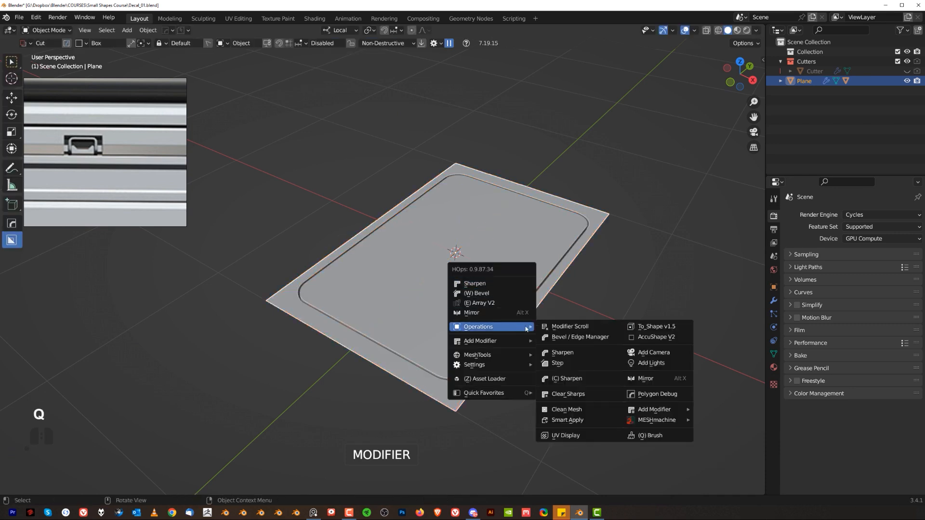
click(567, 420)
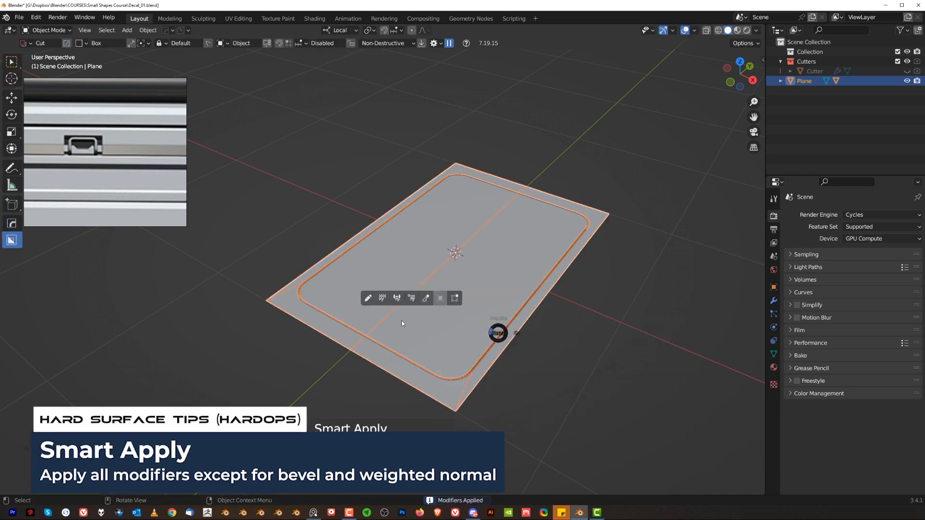
Merge the border faces around one half of the grooved plane into one face and mirror it across with MACHIN3 Symmetrize
key(Tab)
middle_drag(476, 316, 487, 328)
key(Tab)
click(510, 355)
shift+click(458, 400)
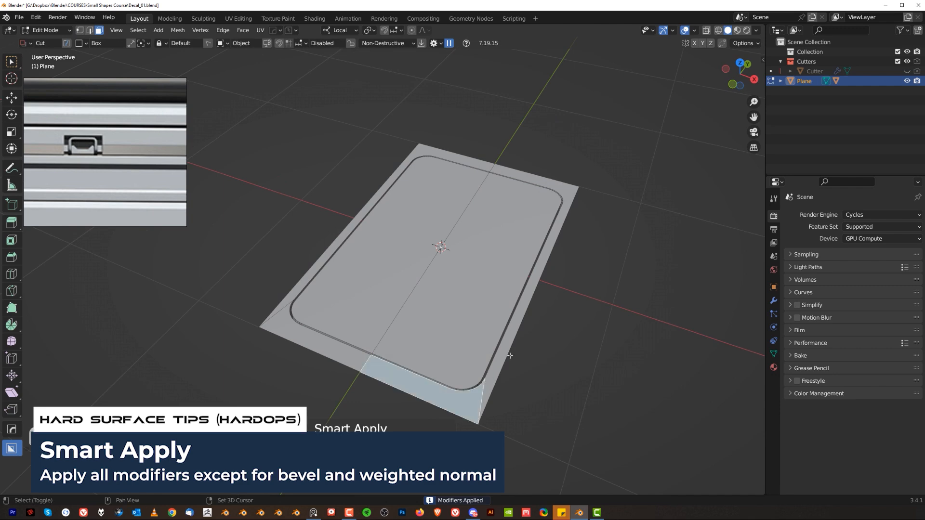
key(ctrl+z)
shift+click(544, 269)
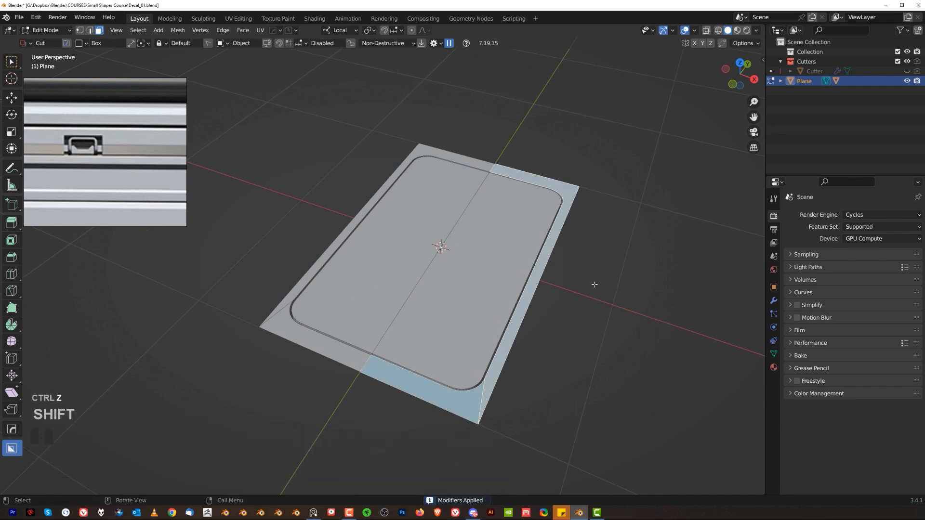
key(f)
middle_drag(510, 328, 562, 330)
key(alt+x)
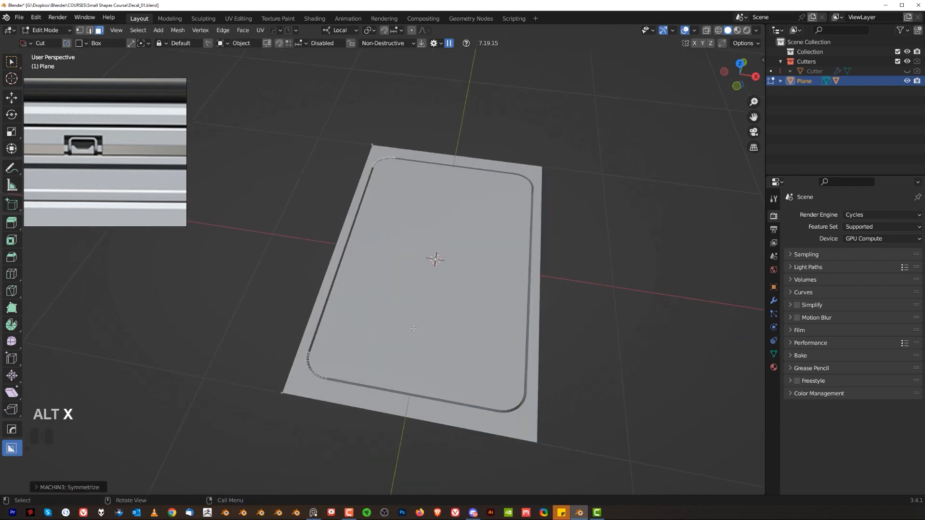
Bevel the outer rim loop of the groove about 0.02 m wide with 8 segments and return to Object Mode
key(Tab)
middle_drag(529, 282, 452, 446)
key(Tab)
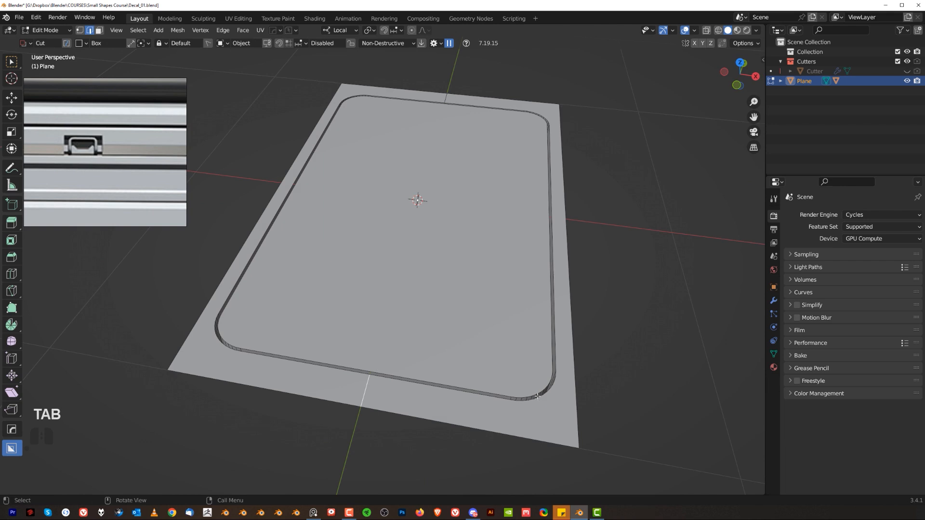
shift+middle_drag(533, 385, 468, 305)
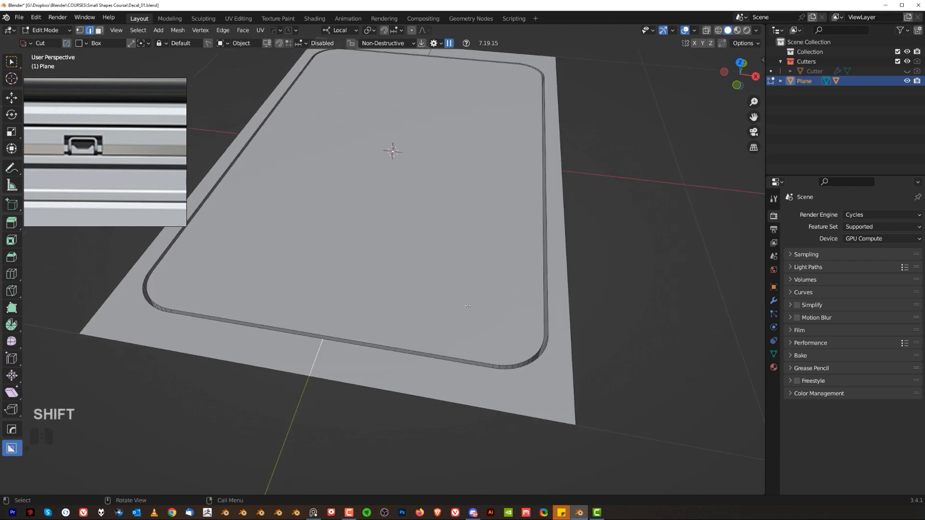
alt+click(428, 369)
scroll(428, 369, up, 1)
key(ctrl+b)
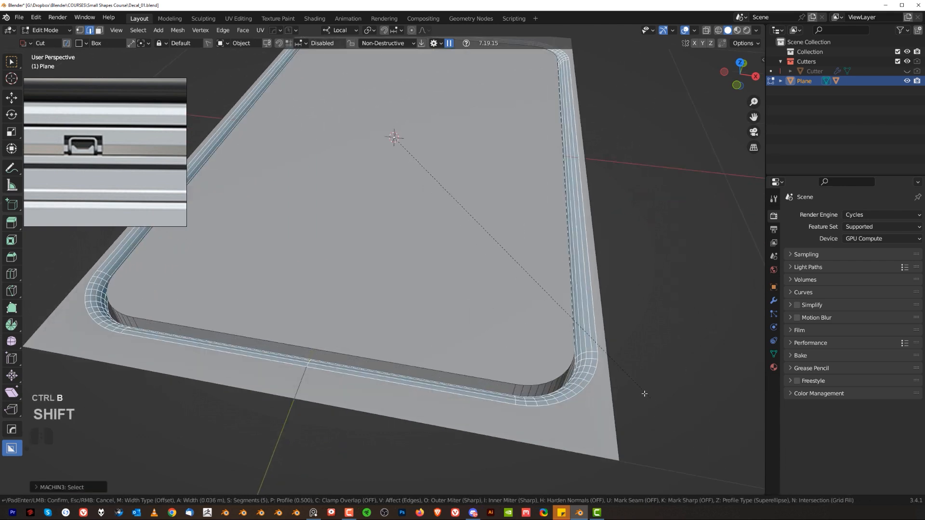
scroll(621, 376, up, 3)
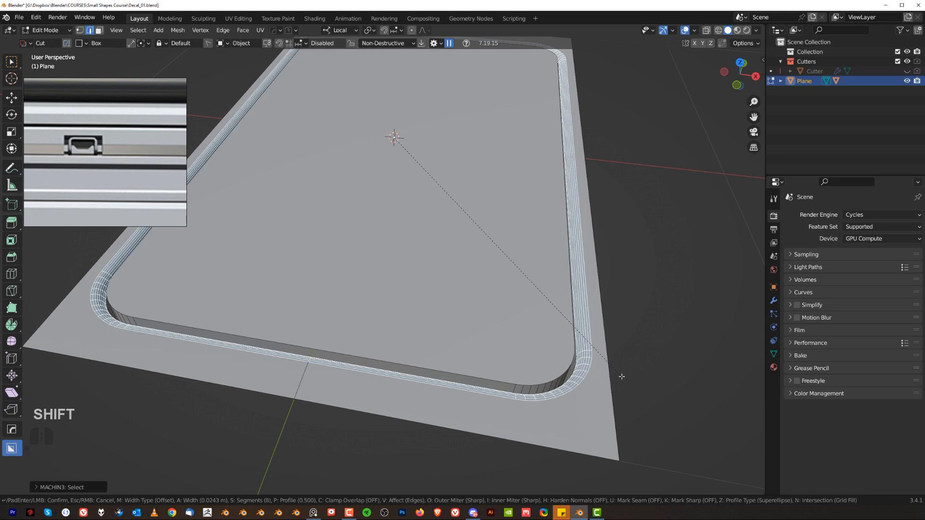
click(621, 376)
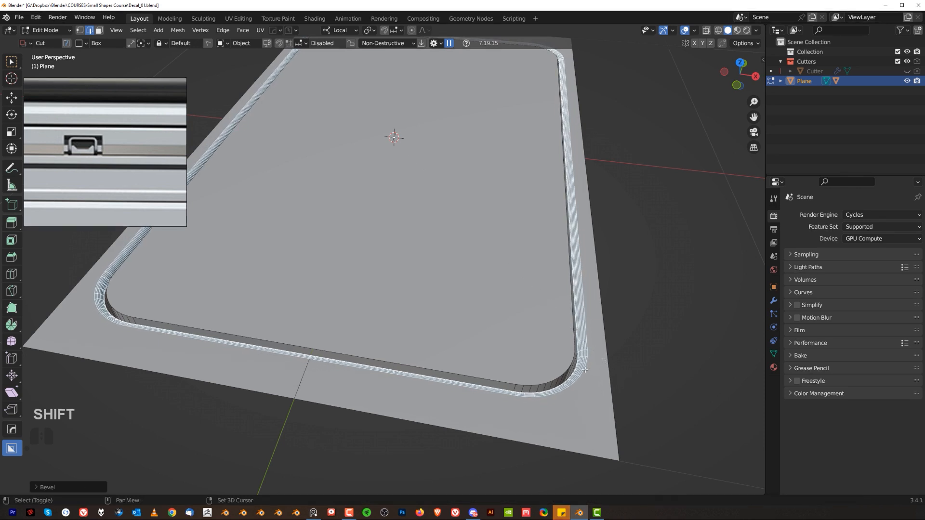
key(Tab)
scroll(568, 270, up, 2)
key(q)
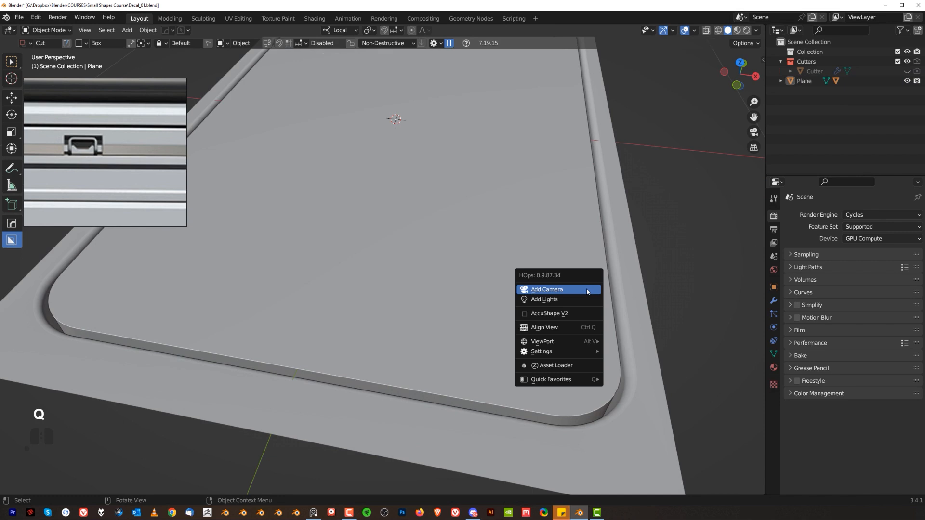
scroll(475, 219, down, 2)
shift+middle_drag(451, 200, 467, 208)
Separate the inner panel's linked geometry from the grooved plane into its own object and select only that panel
click(449, 233)
scroll(449, 233, up, 1)
key(Tab)
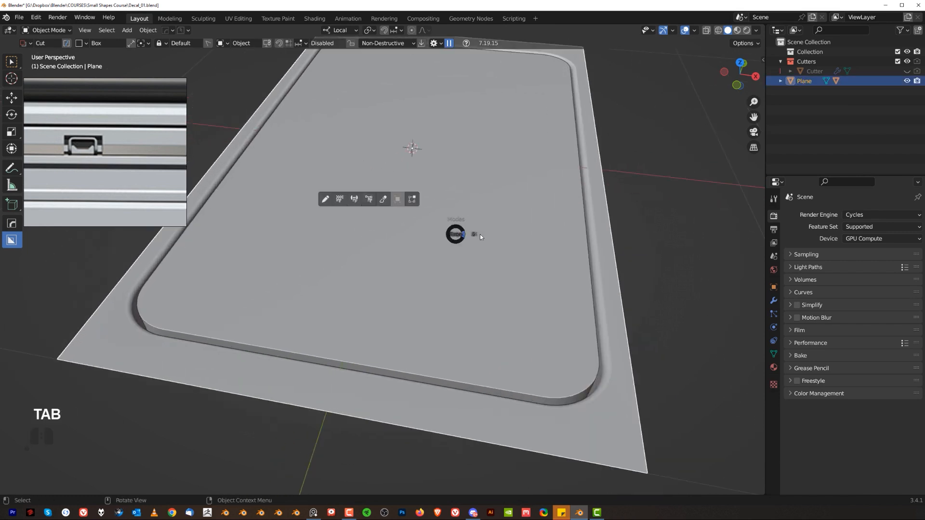
click(480, 234)
key(ctrl+l)
key(p)
key(Return)
key(Tab)
scroll(476, 201, down, 3)
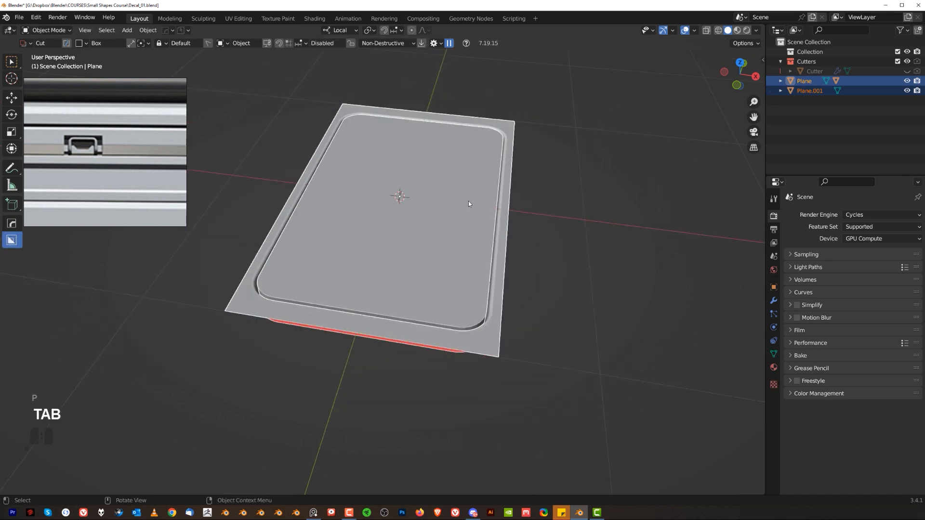
click(476, 201)
scroll(578, 310, down, 2)
middle_drag(578, 310, 498, 230)
key(g)
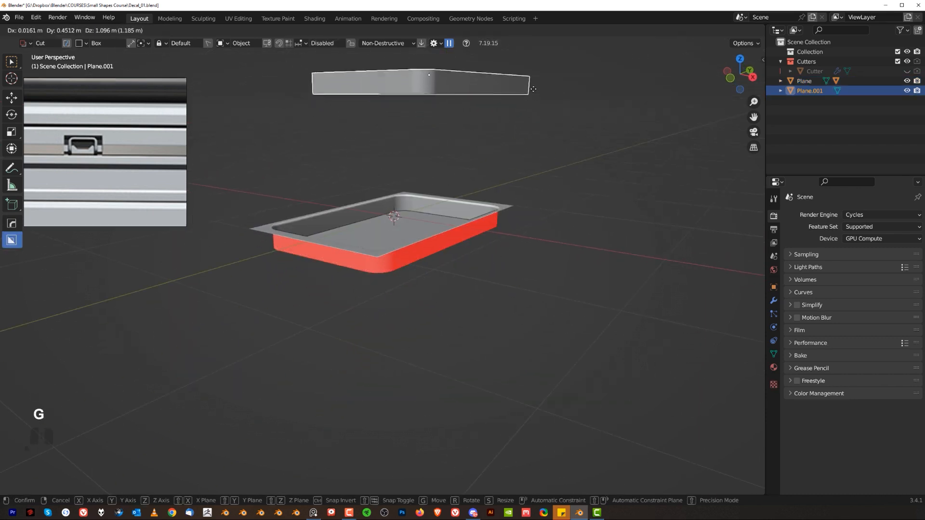
right_click(533, 90)
Sharpen the inner panel with HardOps and add a 3-segment Bevel about 0.008 m wide, limited to 30° angles
scroll(522, 186, up, 3)
middle_drag(521, 186, 522, 231)
shift+middle_drag(501, 231, 519, 221)
key(q)
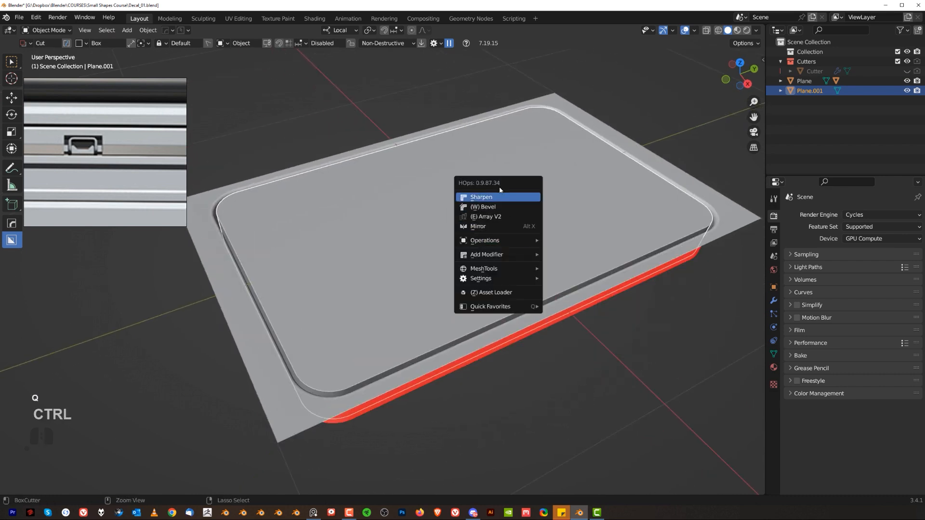
click(502, 195)
key(q)
click(501, 205)
click(511, 210)
Add a Weighted Normal modifier to both the inner panel and the surrounding plane using HardOps Sharpen
key(q)
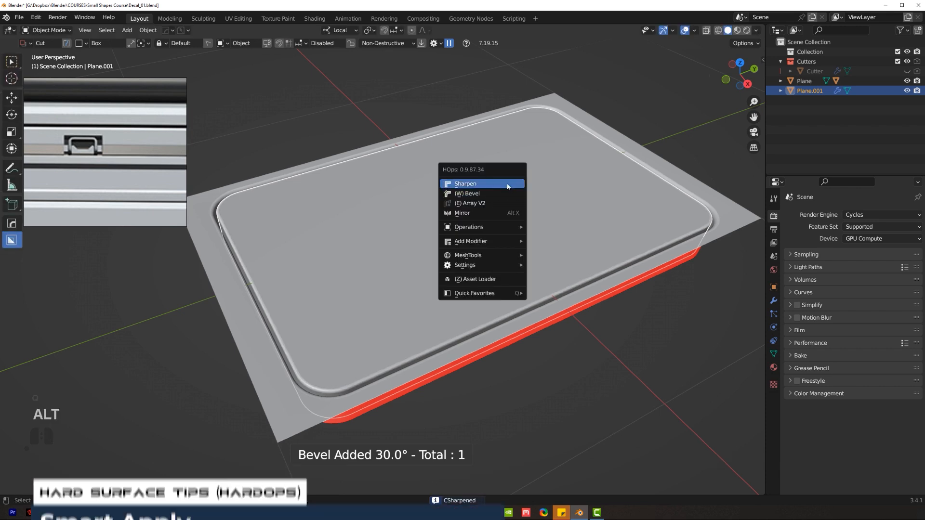
alt+click(508, 185)
click(715, 198)
shift+middle_drag(648, 194, 410, 227)
key(q)
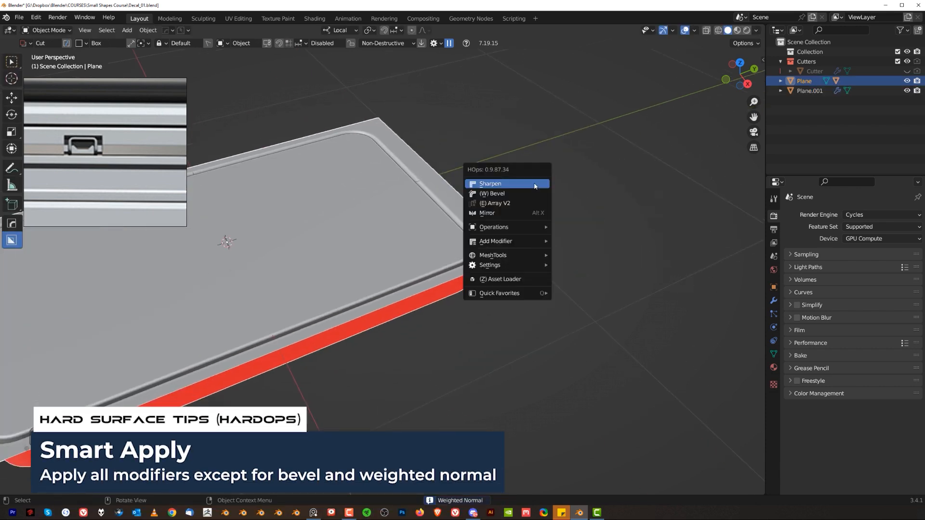
alt+click(536, 186)
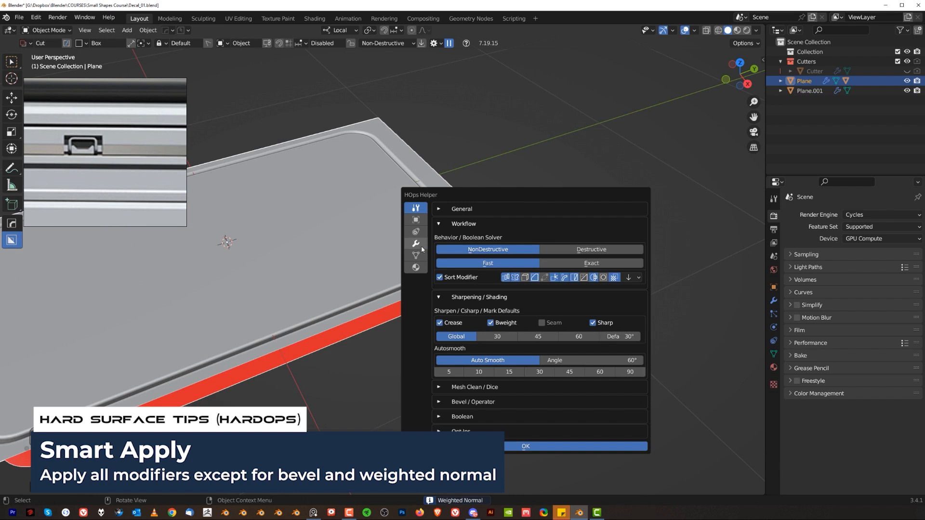
Review the surrounding plane's modifier settings in the HOps Helper and close it
click(420, 247)
click(413, 149)
key(ctrl+grave)
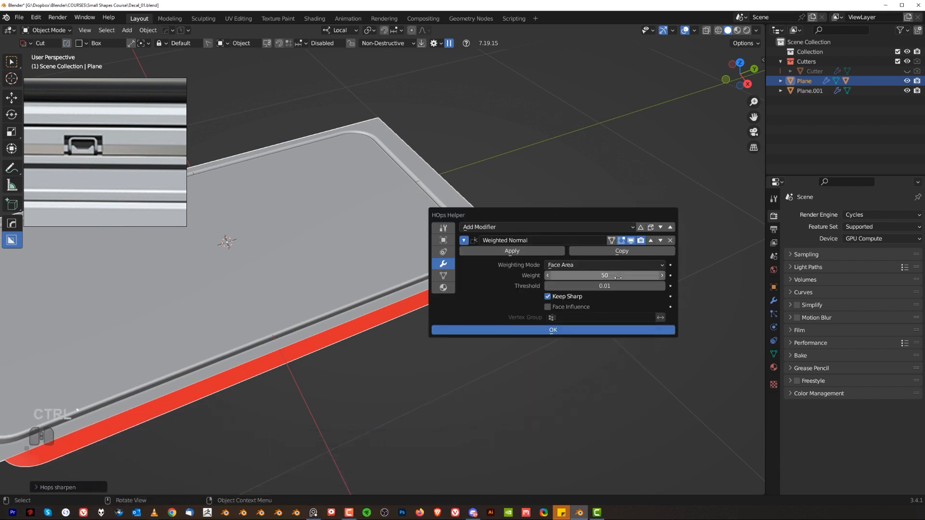
right_click(540, 112)
shift+middle_drag(316, 253, 466, 235)
scroll(602, 188, down, 2)
Set the inner panel's Bevel face strength to Affected, enable Face Influence in Weighted Normal and set its weight to 99
click(538, 210)
scroll(466, 236, up, 1)
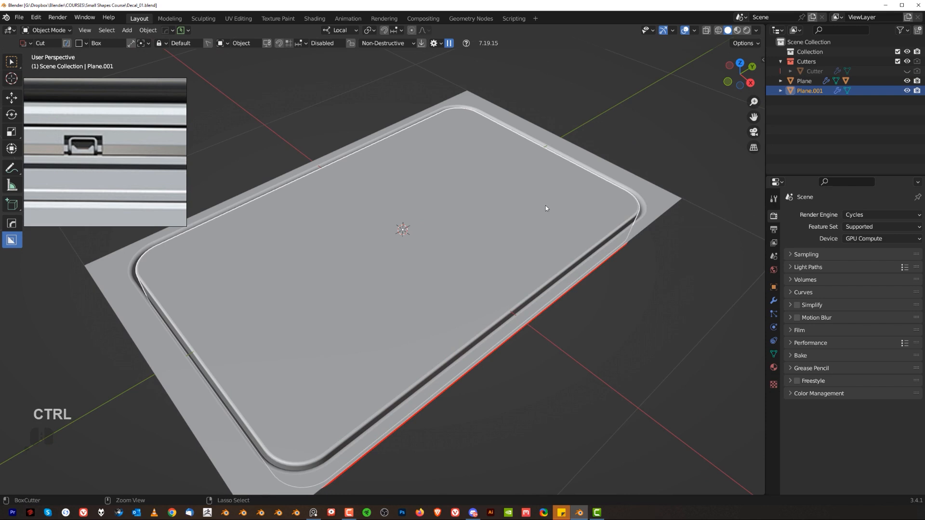
key(ctrl+grave)
click(455, 237)
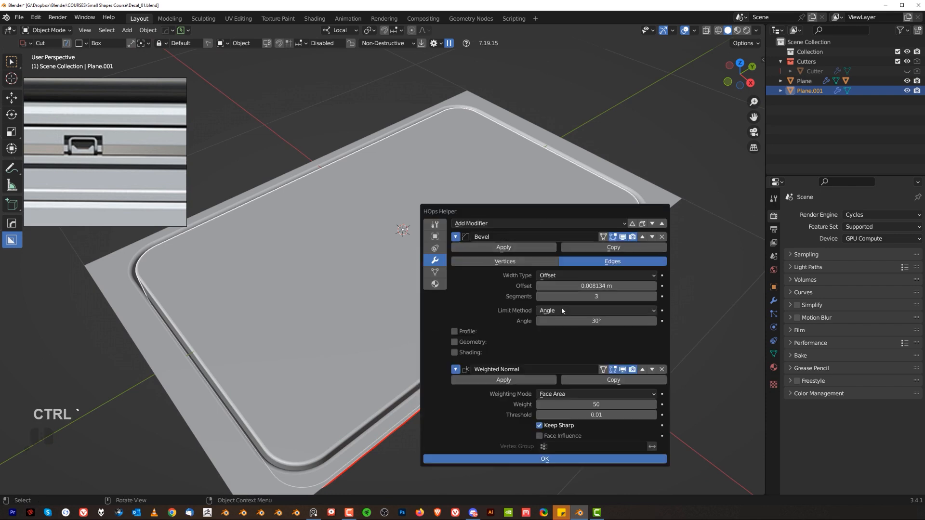
click(455, 353)
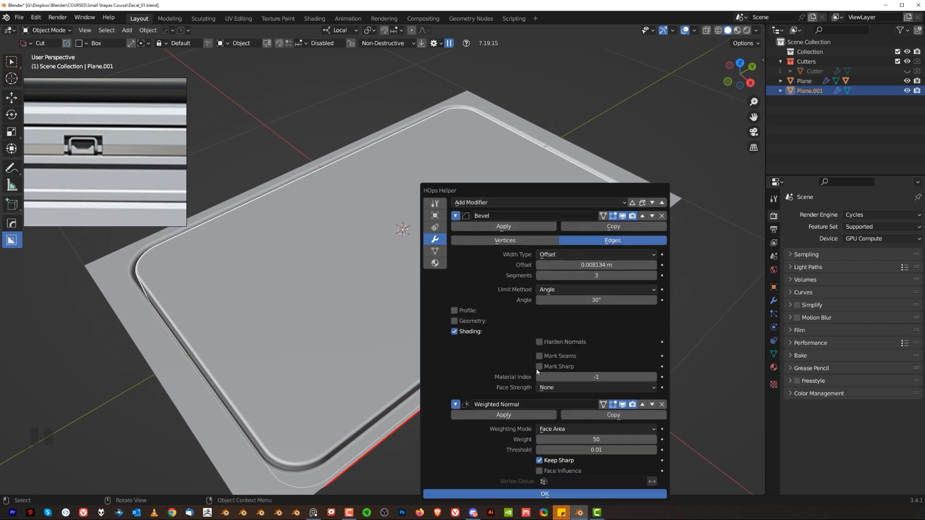
click(560, 388)
click(568, 419)
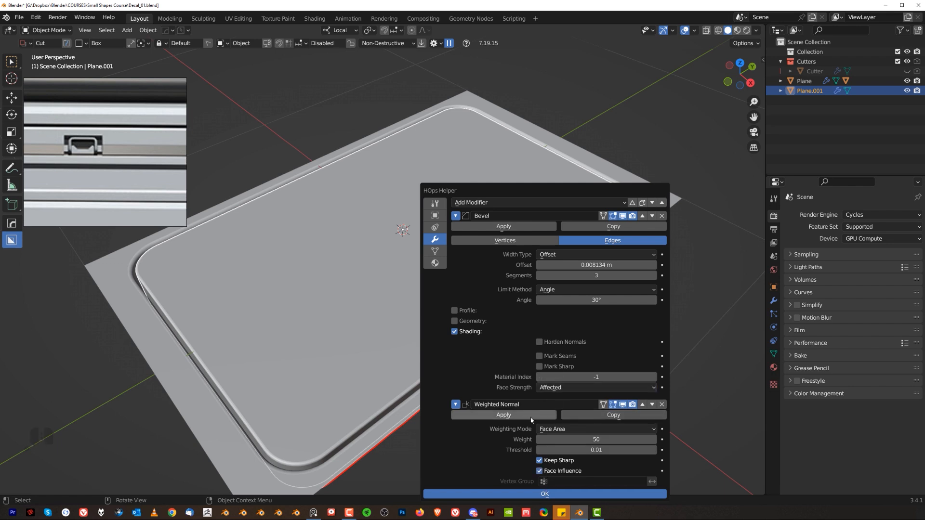
drag(589, 439, 653, 439)
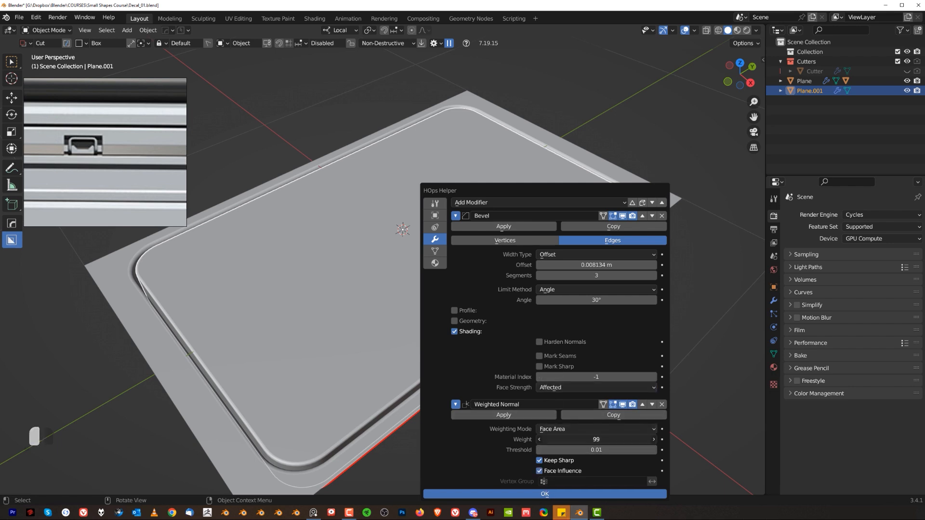
click(592, 493)
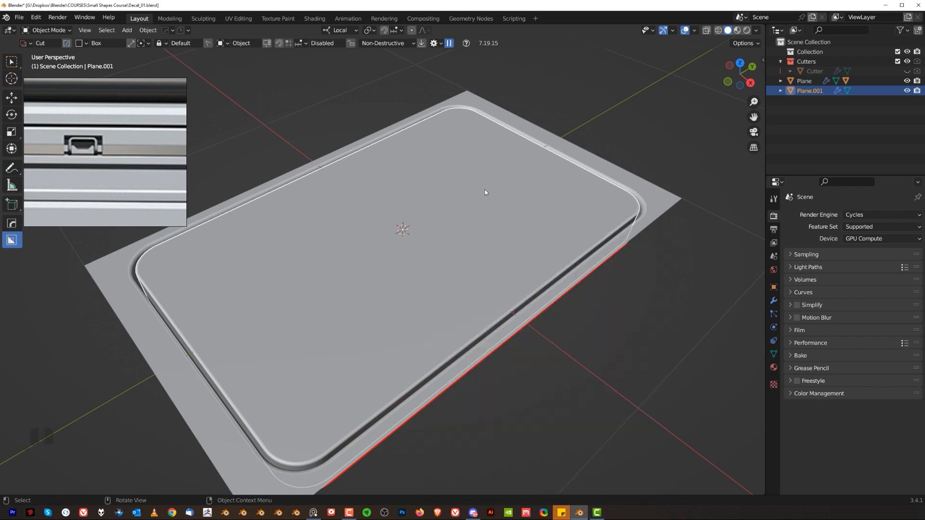
Preview the panel in rendered viewport shading and return to solid shading
shift+middle_drag(394, 259, 467, 210)
scroll(453, 220, down, 1)
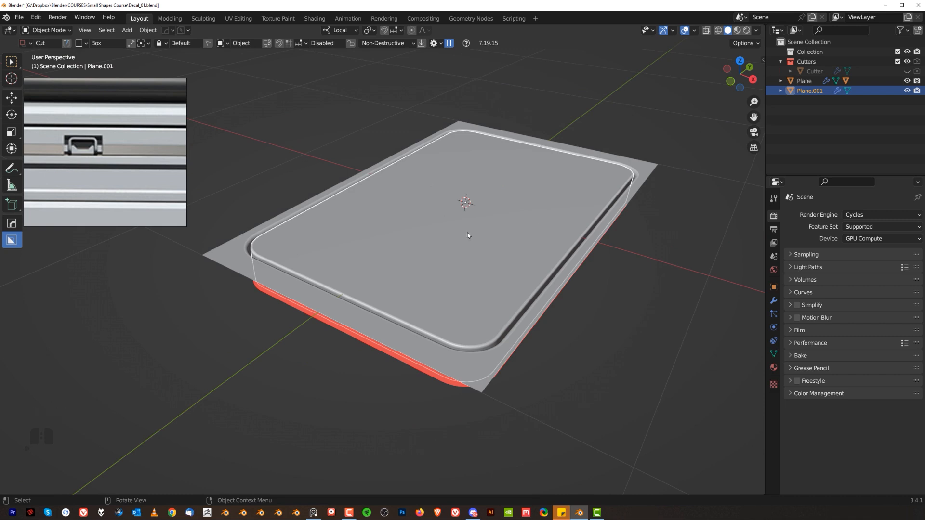
click(747, 30)
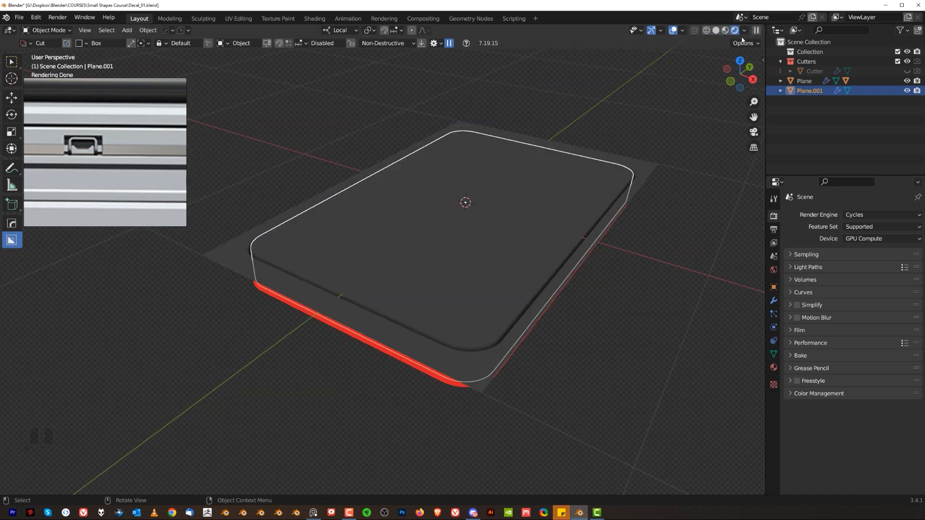
click(716, 31)
scroll(415, 282, up, 2)
shift+middle_drag(424, 288, 440, 323)
scroll(447, 308, down, 2)
Show the whole panel in perspective from the top view
key(grave)
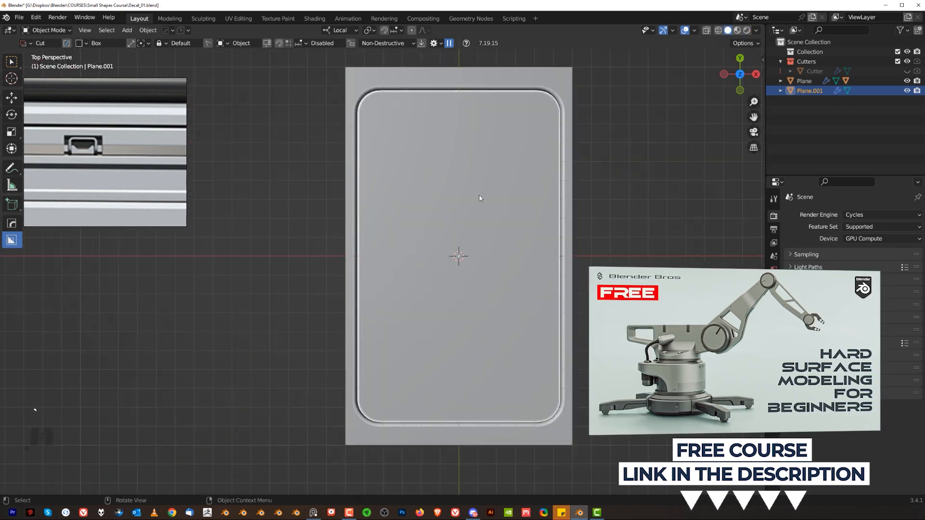
scroll(479, 188, down, 1)
shift+middle_drag(480, 188, 455, 246)
key(KP_5)
key(KP_5)
shift+middle_drag(431, 285, 451, 276)
scroll(450, 227, up, 1)
scroll(453, 229, down, 2)
scroll(451, 275, up, 1)
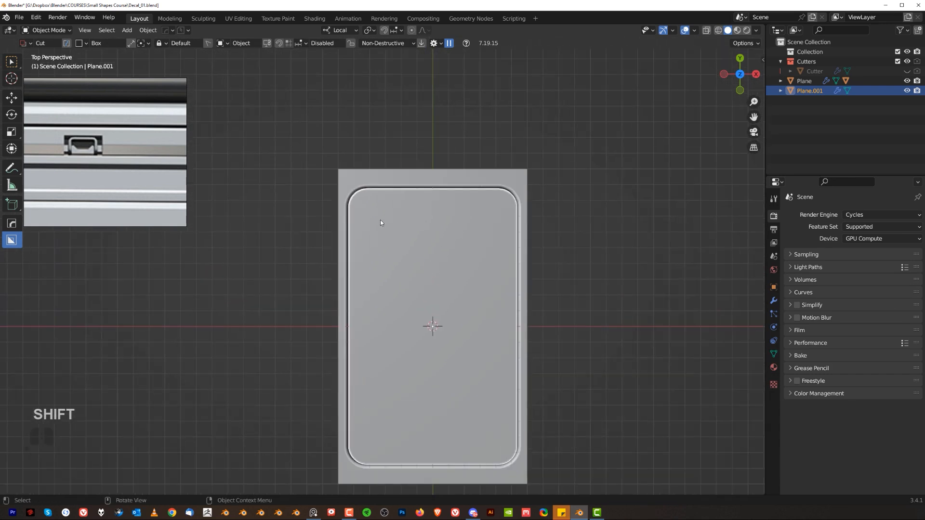
Inset the inner panel's upper face by a narrow margin in Edit Mode
click(408, 227)
key(Tab)
shift+middle_drag(596, 272, 572, 258)
key(i)
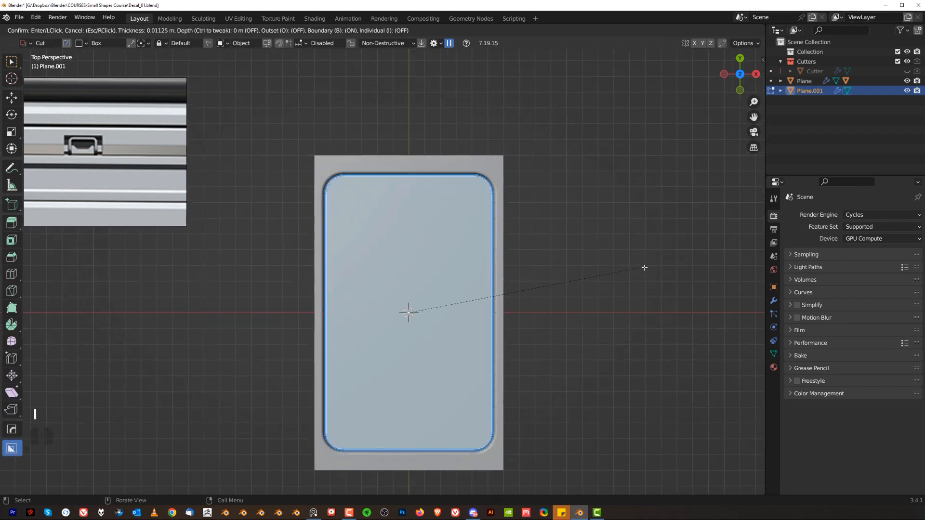
shift+click(633, 274)
scroll(608, 234, up, 1)
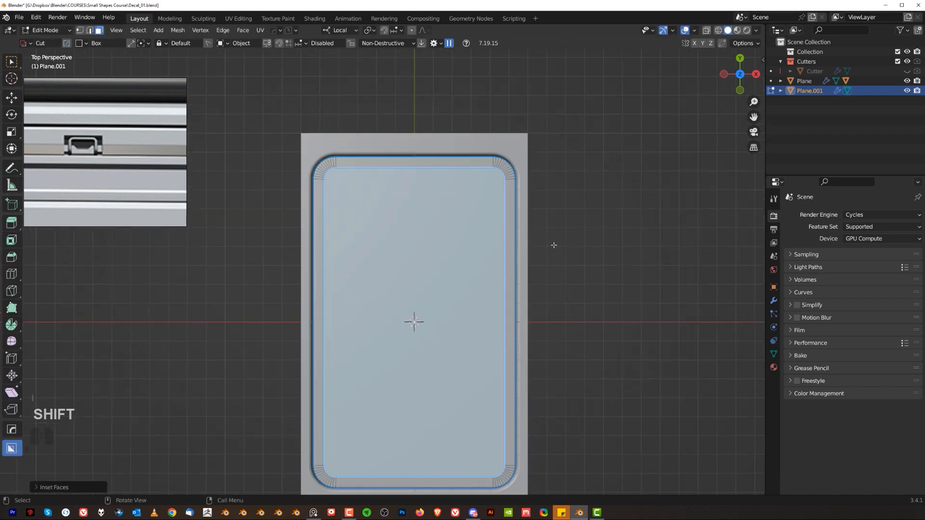
Try a deeper second inset on the inner panel's face and undo it
key(i)
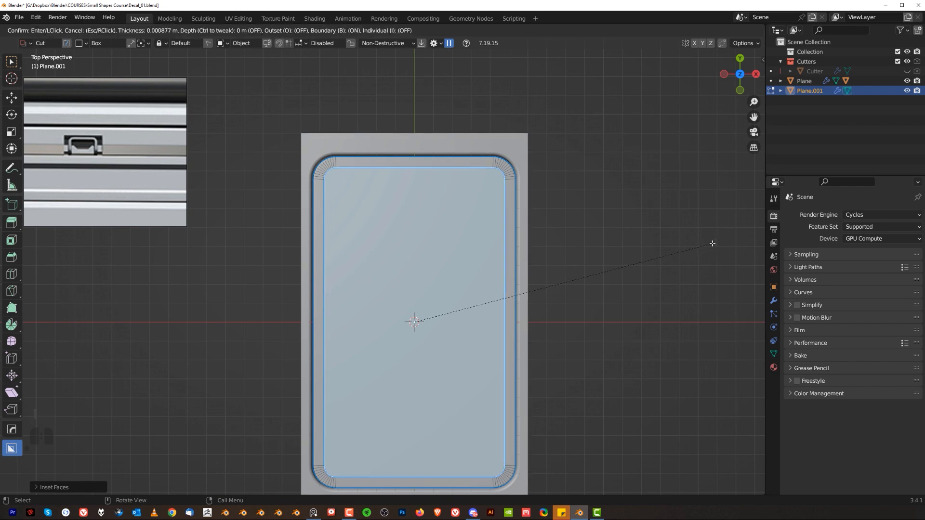
click(478, 154)
key(Tab)
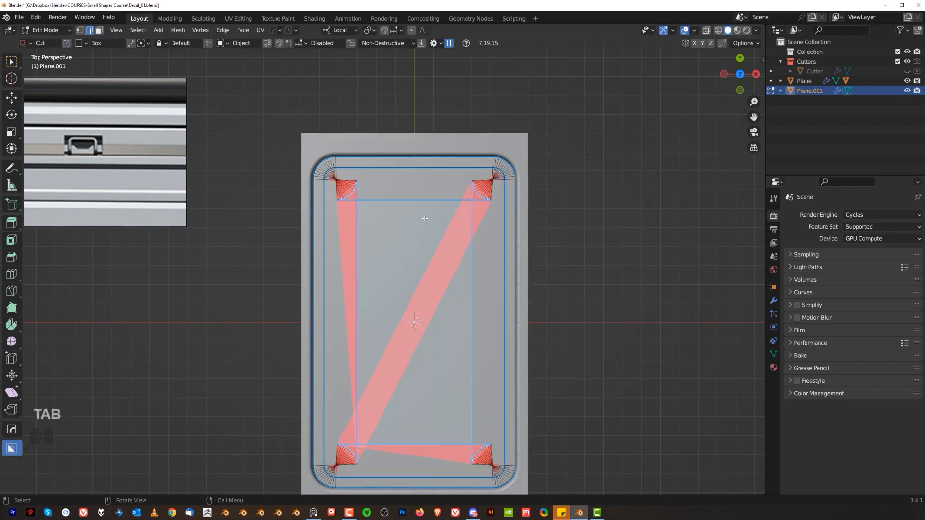
key(ctrl+z)
key(ctrl+z)
Inset the inner face again by about 0.076 m and switch to edge selection
key(i)
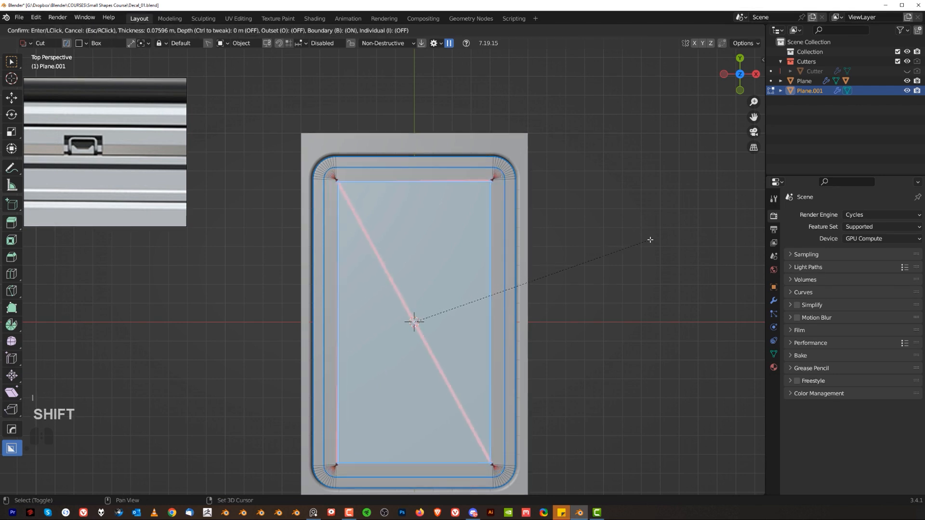
click(531, 223)
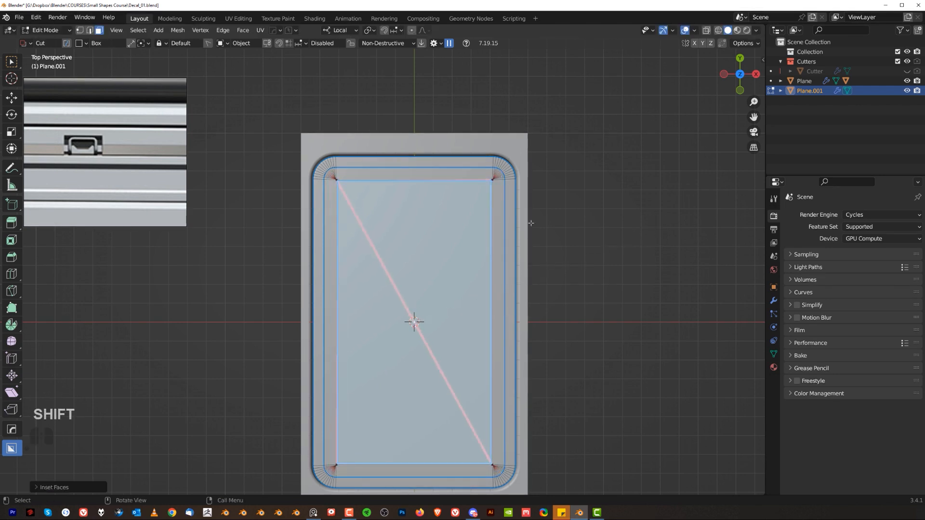
key(Tab)
Select the inset loops at one corner and round them with Unf*ck at a width of about 0.128
click(457, 182)
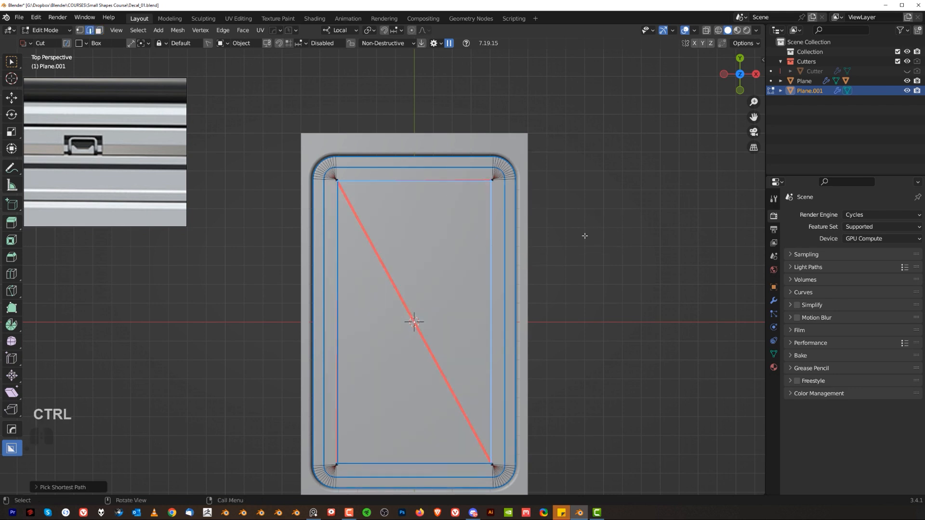
key(y)
click(592, 287)
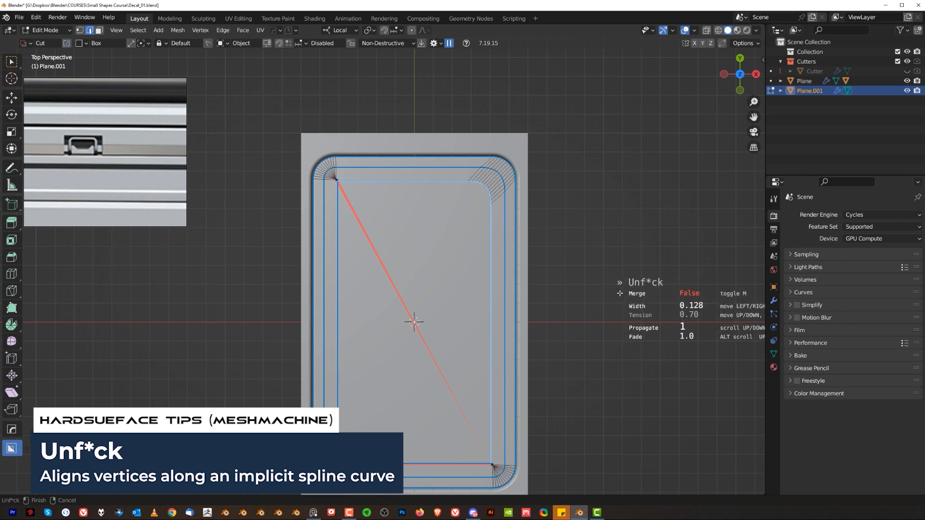
click(549, 251)
Symmetrize the rounded corner across both axes onto the other three corners and return to Object Mode
scroll(540, 270, down, 2)
scroll(530, 282, up, 3)
key(alt+x)
key(alt+x)
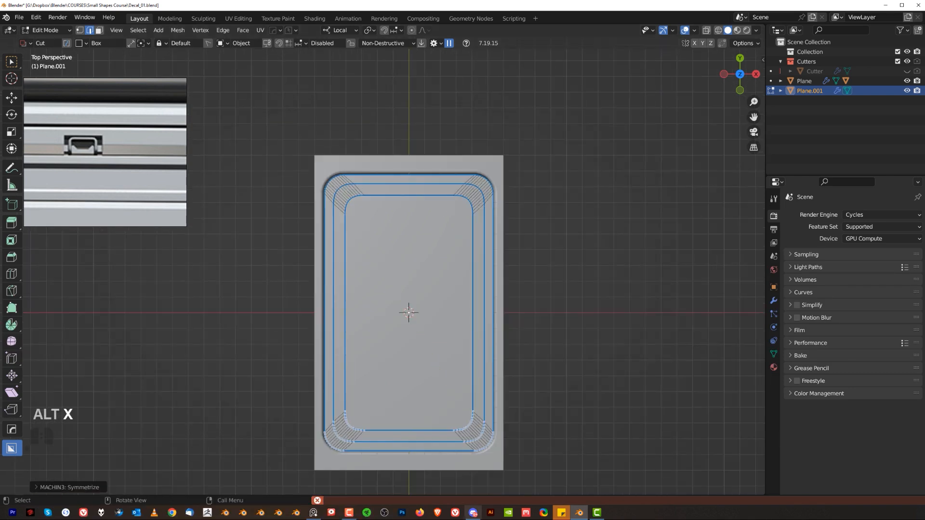
scroll(441, 290, down, 2)
key(Tab)
middle_drag(448, 279, 458, 259)
Delete the inner panel's outermost faces, keeping only the centre face and the ring directly around it
key(Tab)
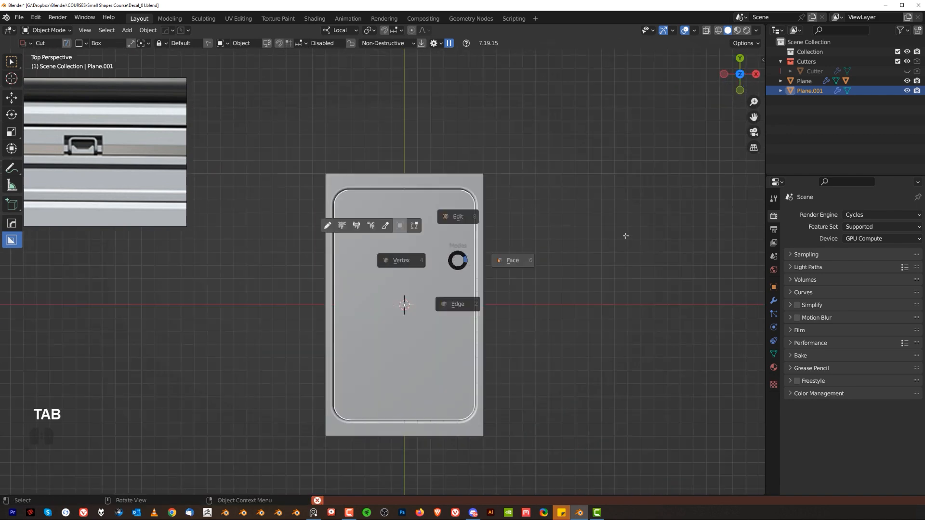
scroll(480, 151, up, 3)
click(478, 197)
scroll(495, 261, down, 3)
middle_drag(495, 260, 485, 172)
scroll(485, 171, up, 4)
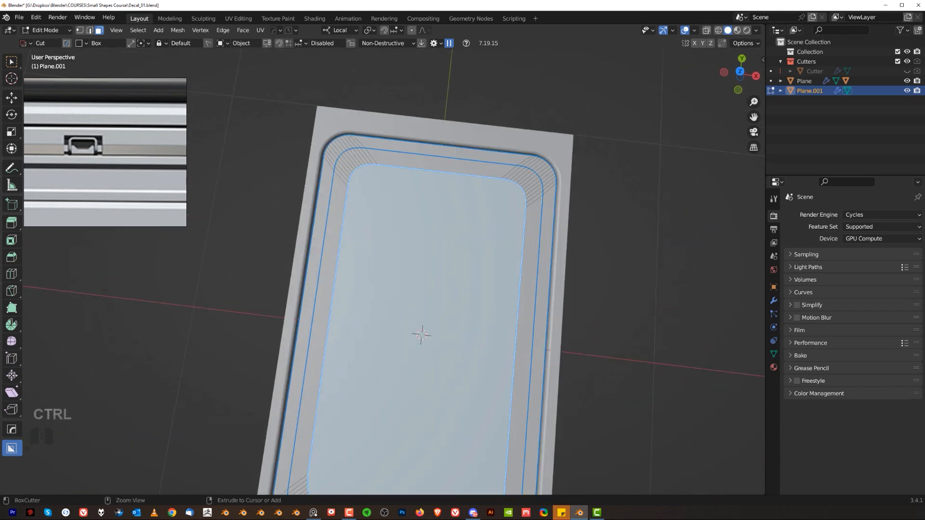
key(ctrl+KP_Add)
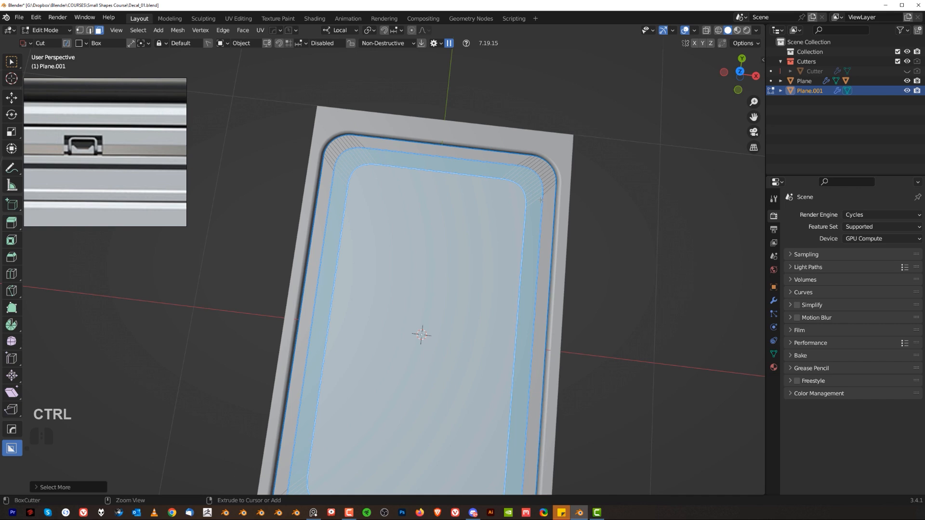
key(ctrl+i)
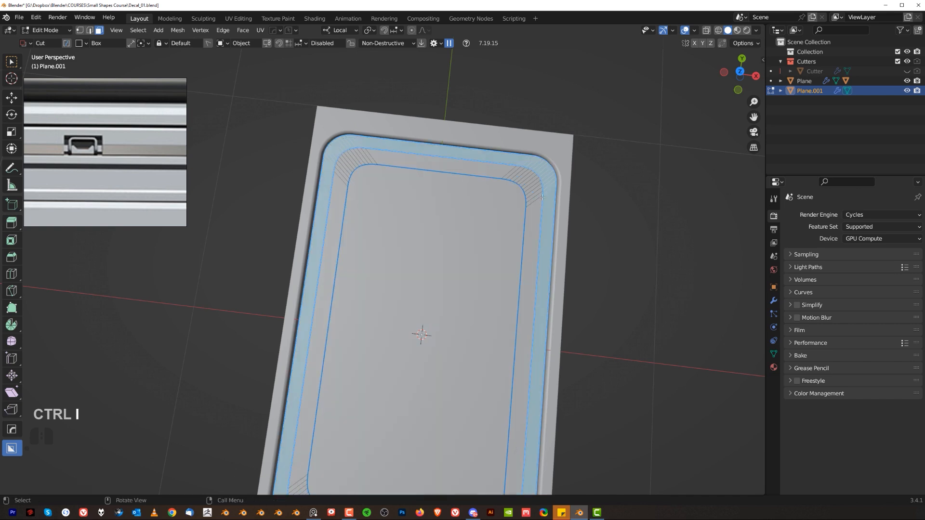
key(x)
click(536, 215)
key(Tab)
key(KP_Divide)
middle_drag(505, 194, 485, 190)
key(KP_Divide)
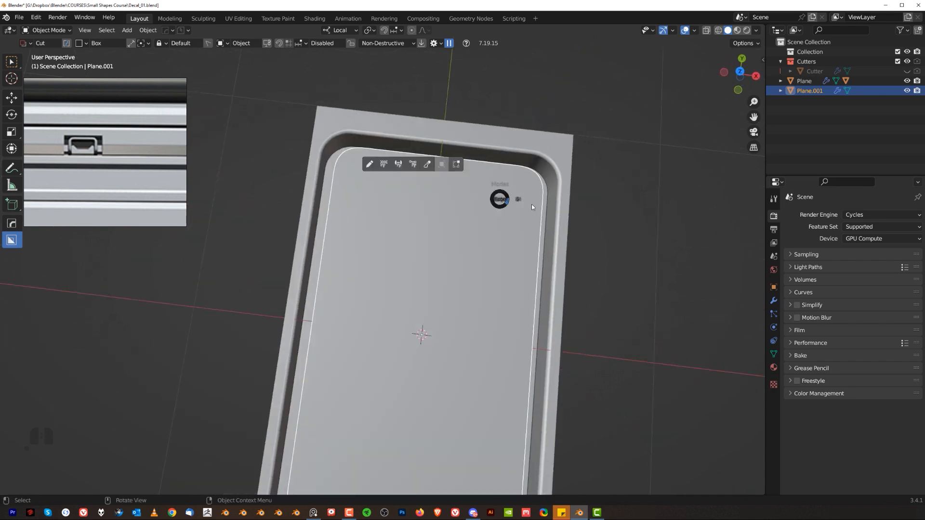
Delete the centre face of the inner panel, leaving an open rounded ring
key(Tab)
click(482, 202)
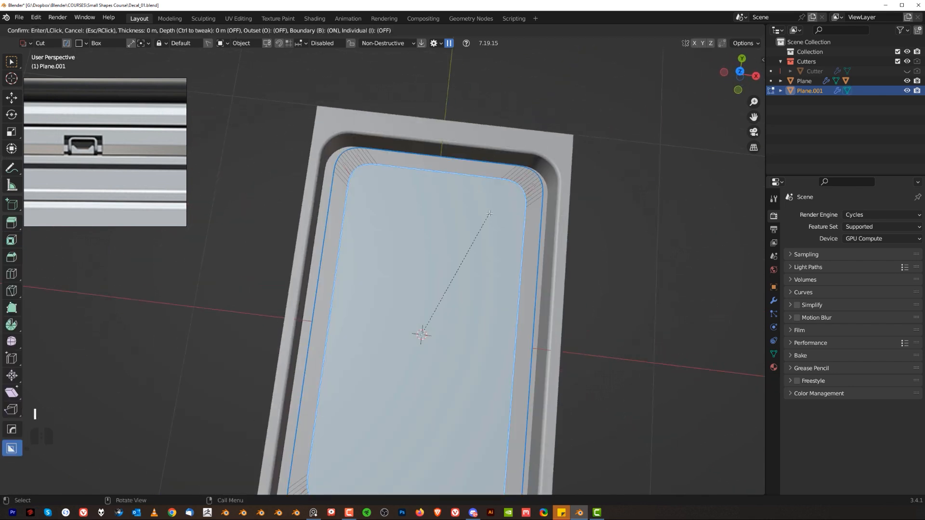
key(x)
click(503, 220)
key(Tab)
Increase the ring's Solidify thickness to about 0.14 with the rim turned off
middle_drag(554, 281, 474, 220)
key(q)
mouse_move(494, 253)
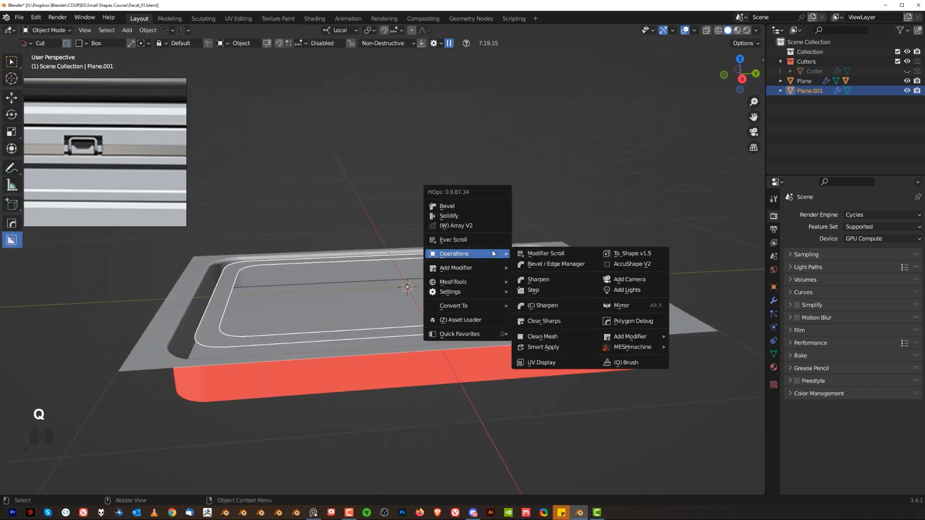
mouse_move(490, 273)
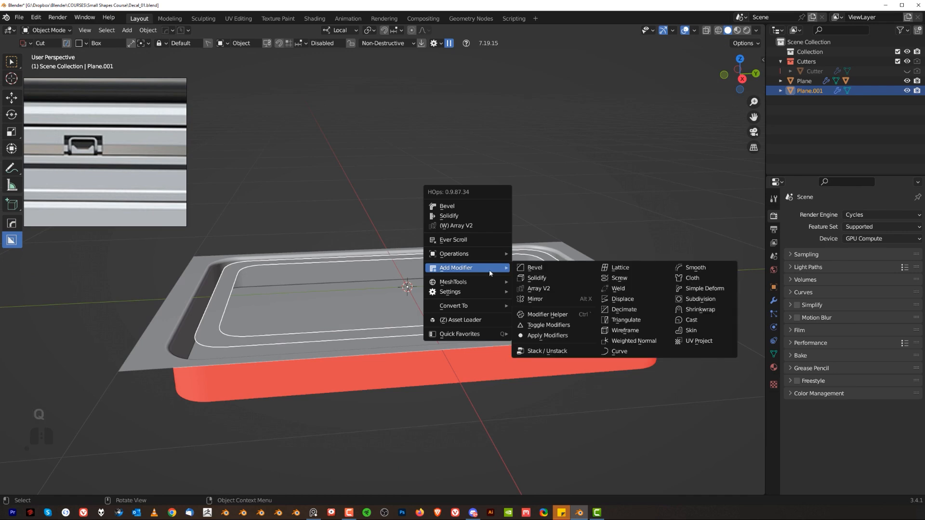
click(535, 279)
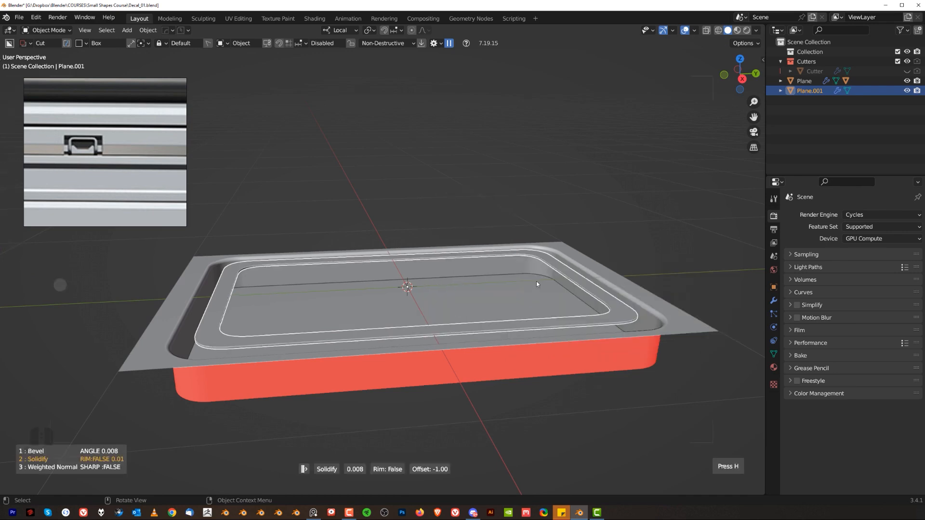
click(510, 280)
Scale the ring up slightly and widen it along X to narrow its gap to the surrounding groove
key(KP_7)
key(KP_5)
shift+middle_drag(470, 216, 500, 253)
scroll(500, 253, up, 2)
key(s)
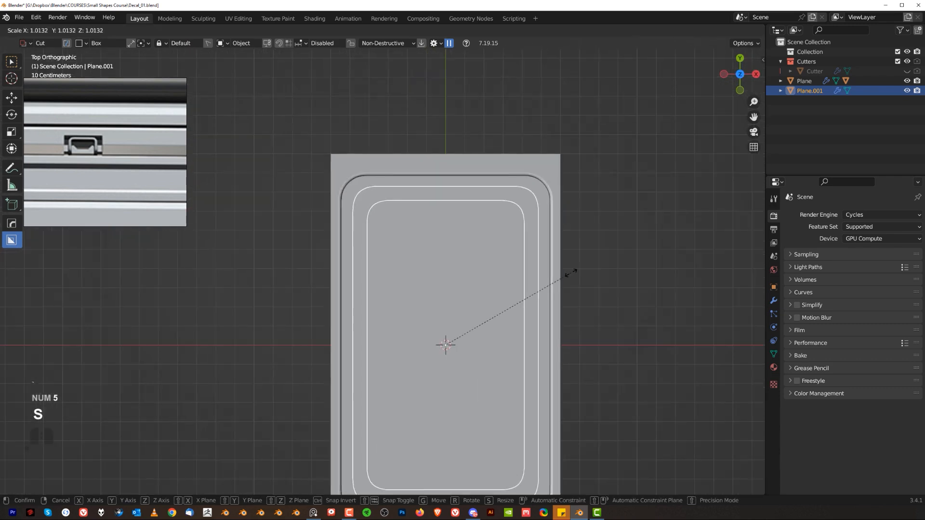
click(640, 278)
key(s)
key(x)
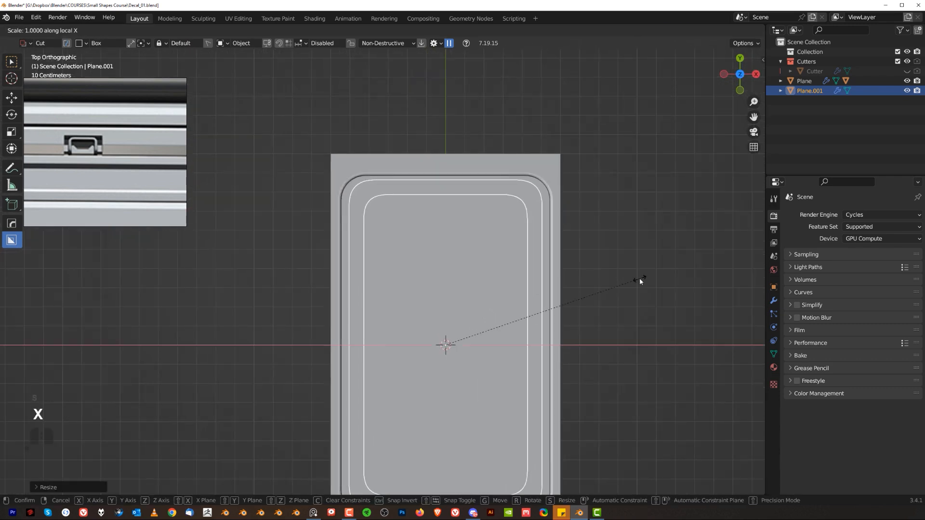
click(700, 288)
scroll(524, 236, down, 4)
scroll(501, 231, up, 1)
scroll(501, 234, up, 2)
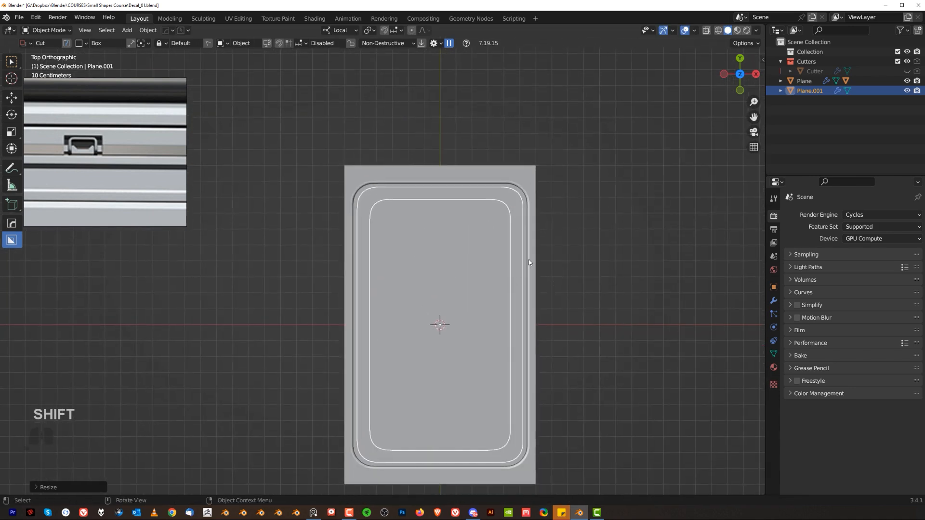
Sharpen the ring with Csharp, applying its Solidify modifier, and widen its bevel to soften the edges
middle_drag(529, 263, 506, 243)
key(KP_5)
scroll(526, 241, up, 6)
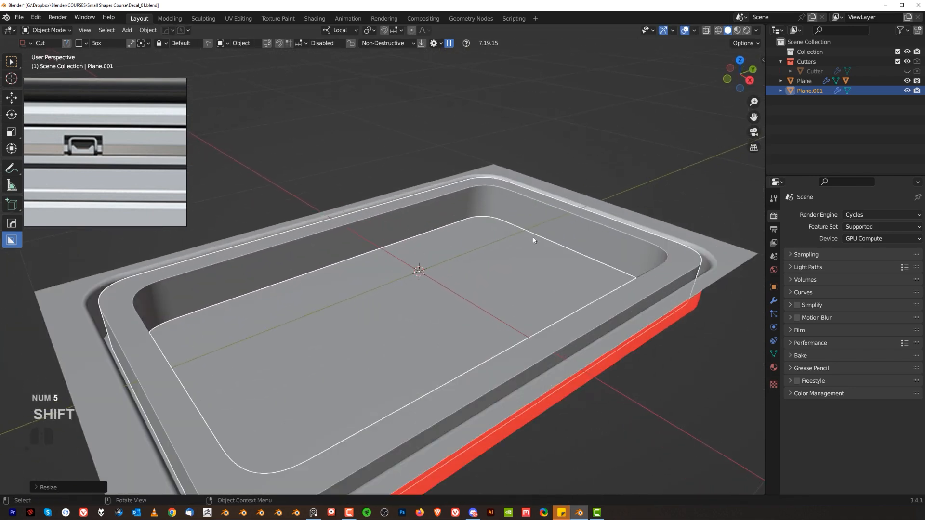
key(q)
click(519, 191)
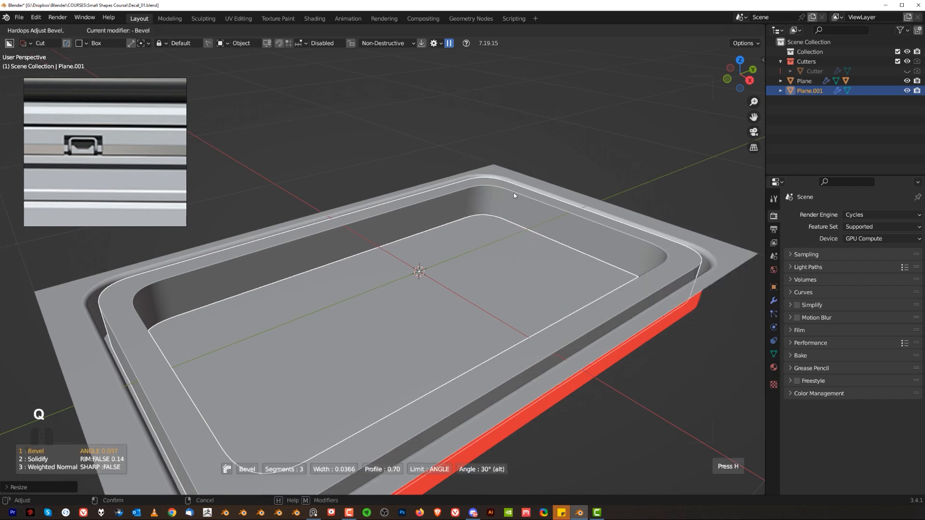
click(530, 211)
key(q)
ctrl+click(520, 199)
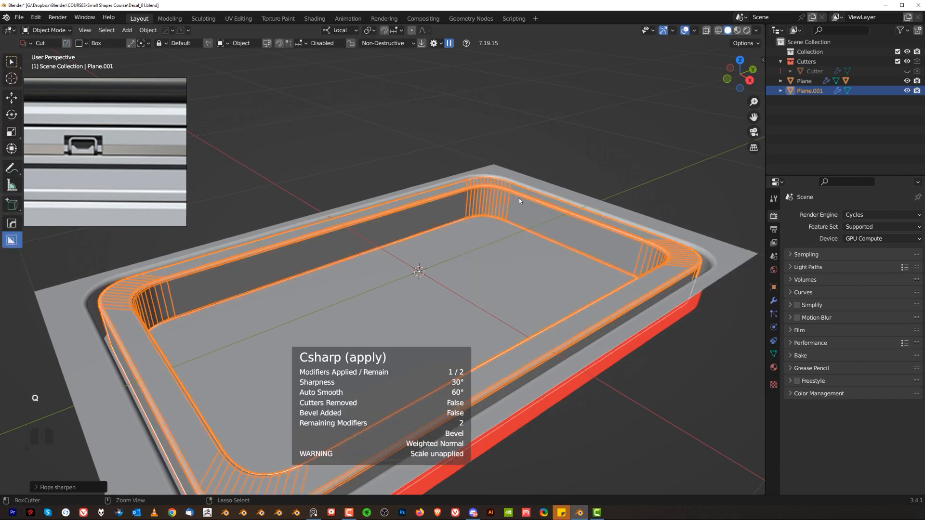
key(q)
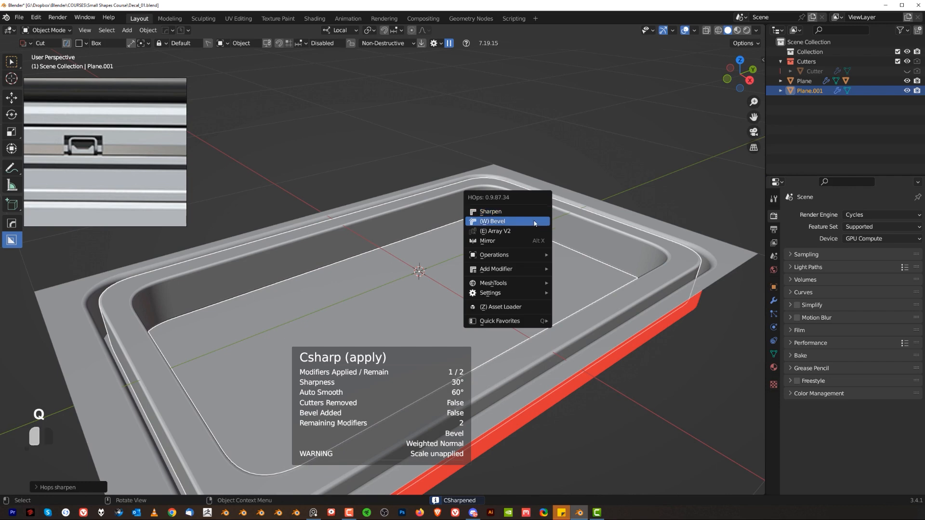
click(534, 222)
click(507, 221)
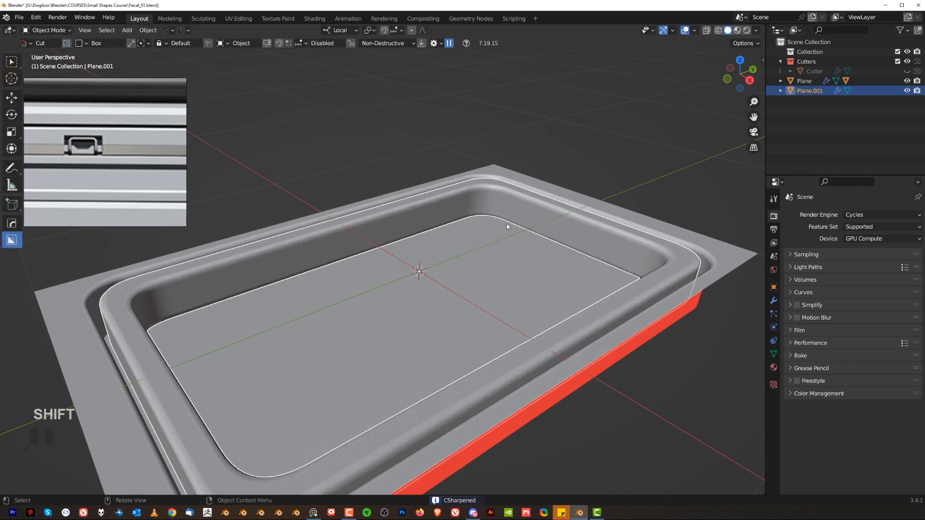
Narrow the ring along X by a factor of about 0.93 in the top view
key(KP_7)
key(KP_5)
scroll(458, 212, up, 4)
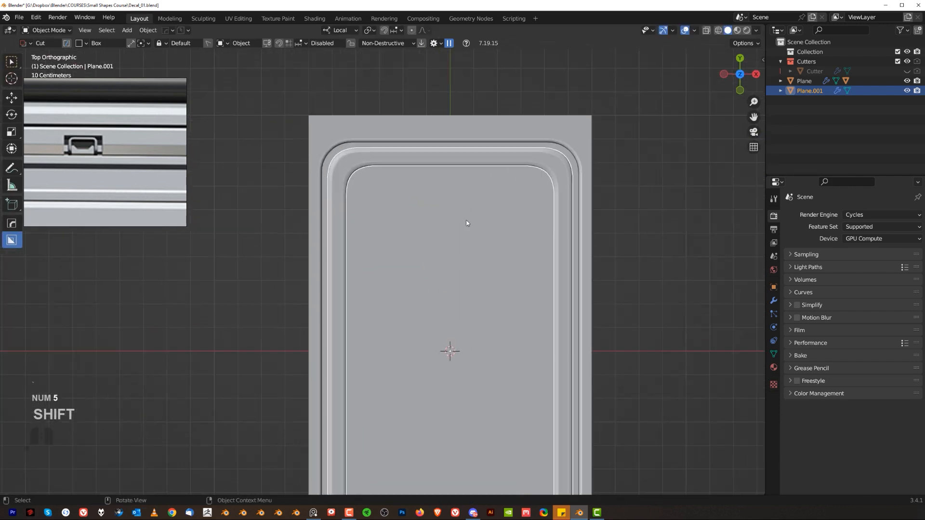
scroll(466, 225, down, 1)
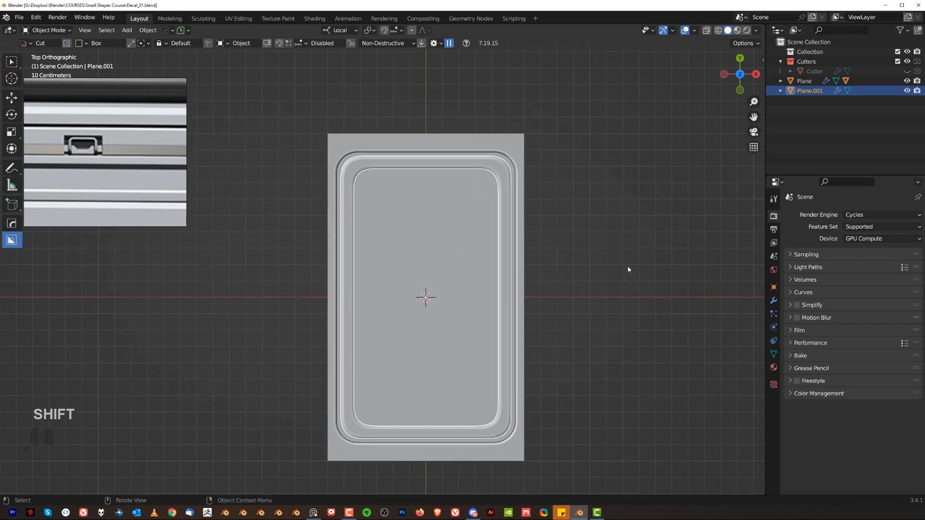
key(s)
key(x)
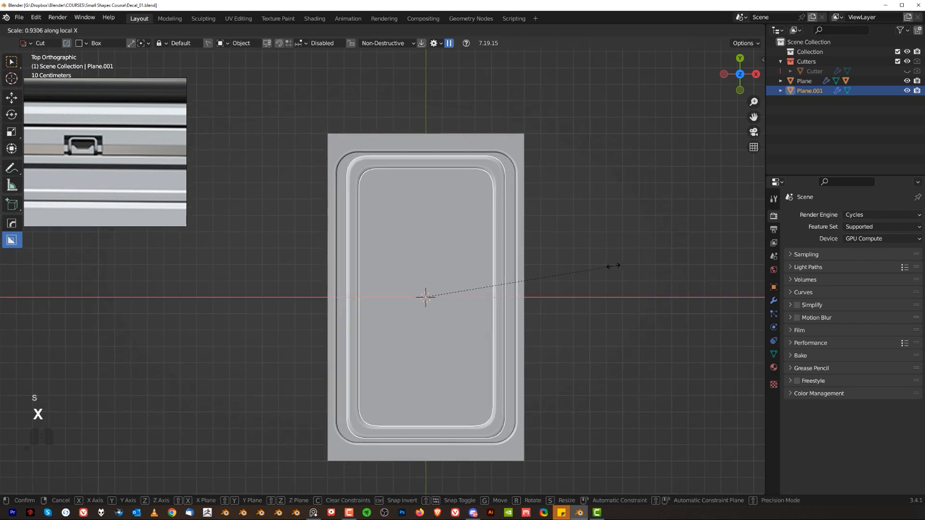
click(614, 266)
scroll(488, 288, down, 1)
middle_drag(488, 288, 459, 212)
click(575, 181)
scroll(547, 187, up, 2)
scroll(534, 222, down, 1)
shift+middle_drag(547, 186, 516, 195)
click(497, 241)
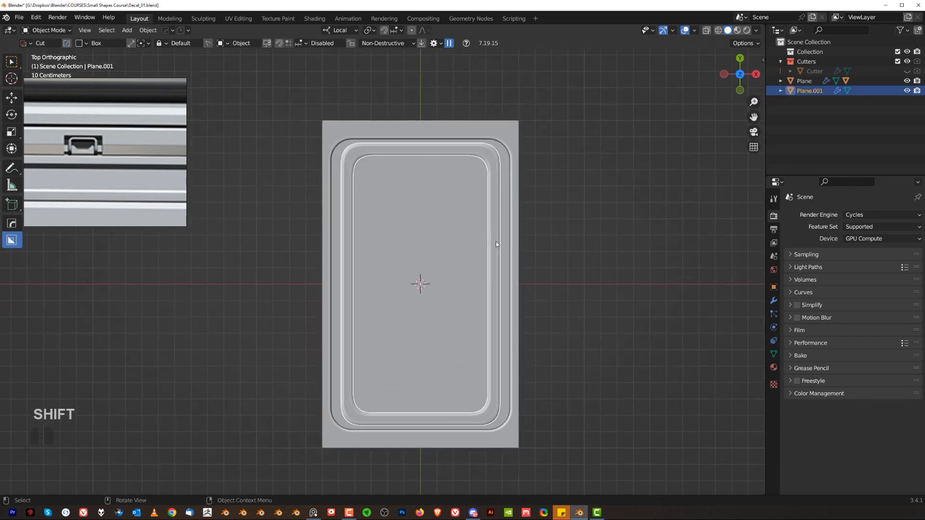
Add a cube at the panel's centre and scale it down into a flat slab
key(shift+a)
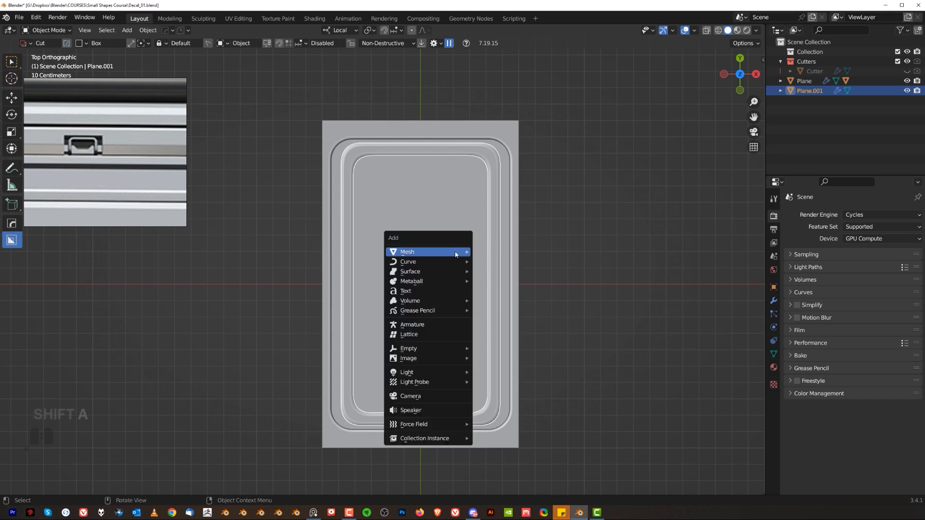
mouse_move(468, 259)
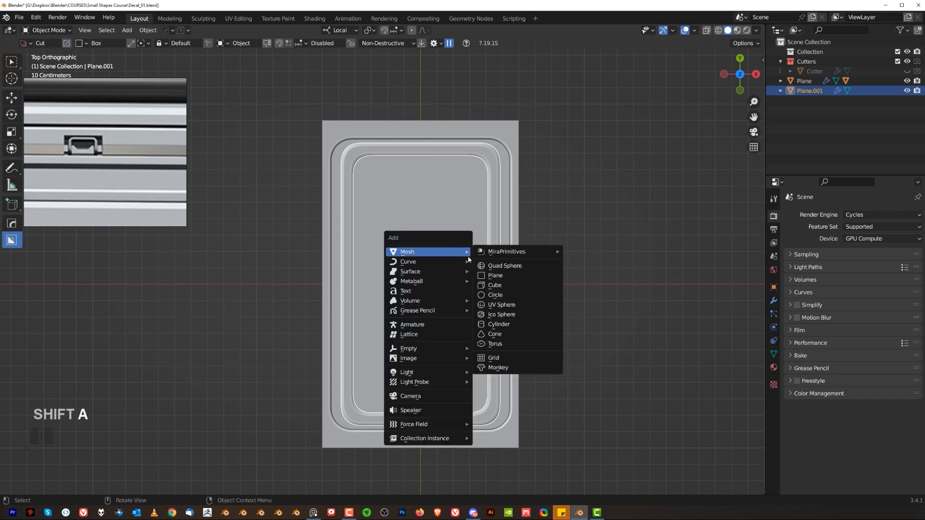
click(503, 286)
middle_drag(571, 331, 522, 209)
key(s)
key(x)
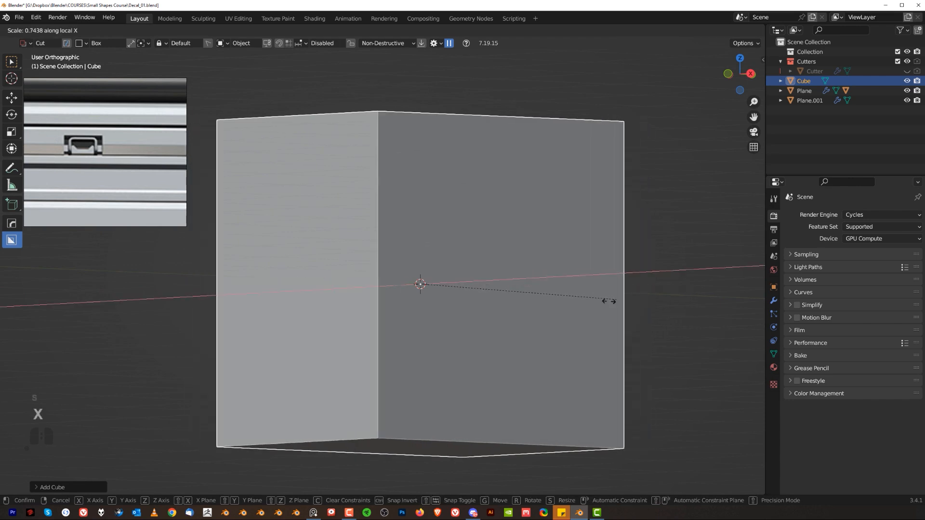
right_click(552, 323)
key(s)
key(z)
click(439, 297)
Move the slab in the side view about 0.14 m along Y and about 0.08 m down into the recess
middle_drag(470, 290, 459, 261)
scroll(413, 234, up, 3)
key(g)
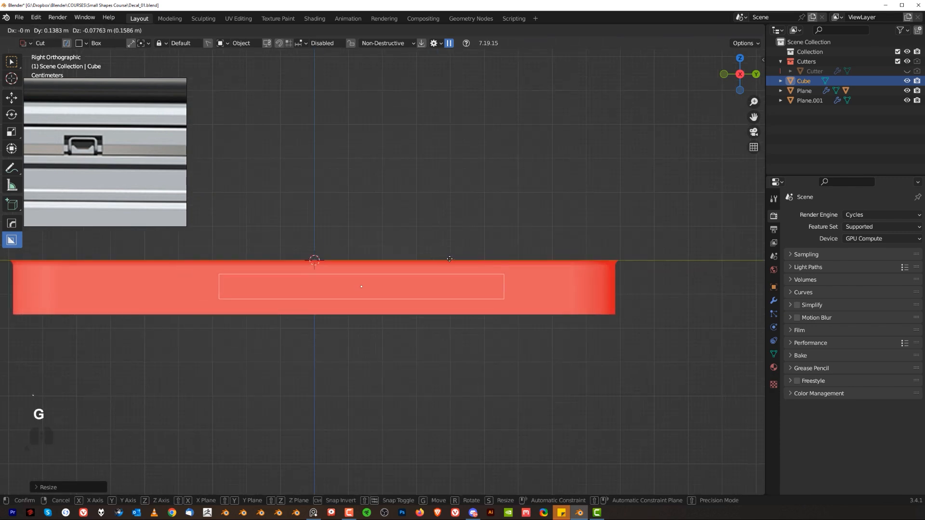
click(453, 258)
Shorten the slab along Y and move it towards the upper end of the ring's opening
key(grave)
click(482, 193)
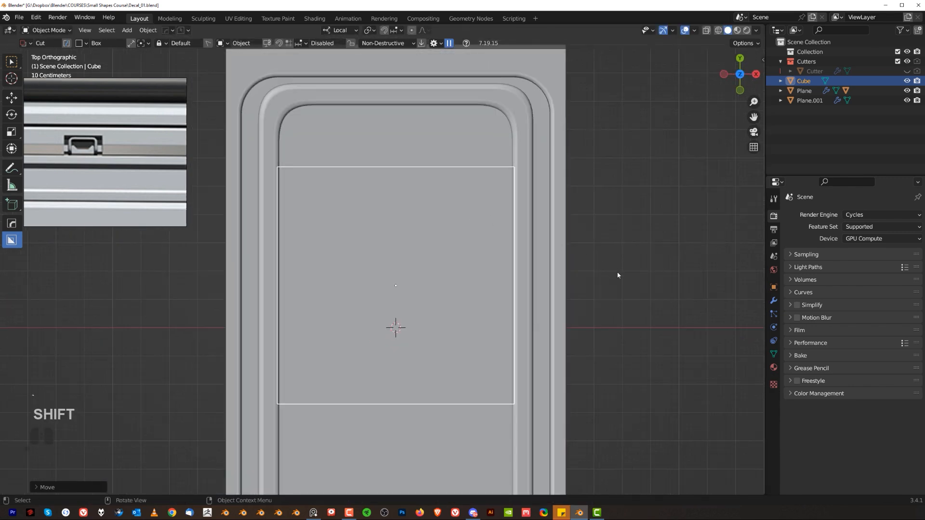
key(s)
click(491, 291)
key(g)
key(y)
click(483, 233)
Add a central loop cut across the slab and bevel it by about 0.736 m into a wide middle section
shift+middle_drag(447, 264, 447, 145)
key(Tab)
key(ctrl+r)
click(447, 220)
right_click(475, 270)
key(ctrl+b)
scroll(583, 288, down, 7)
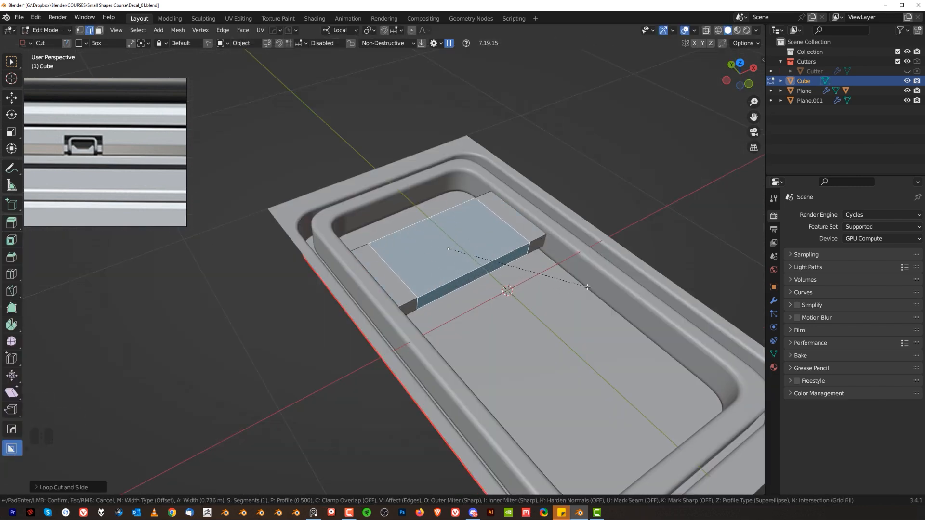
click(587, 287)
Extrude the slab's middle front face outwards towards the panel's centre to form a tab
key(Tab)
click(478, 271)
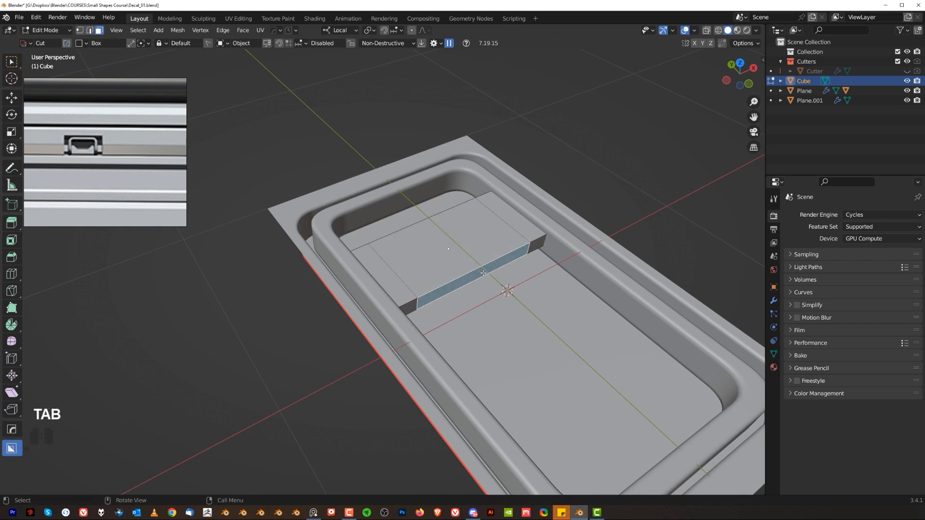
key(e)
click(533, 318)
key(Tab)
drag(522, 302, 517, 313)
key(ctrl+z)
key(ctrl+b)
right_click(658, 370)
Apply the slab's scale and bevel the upper front edge of the tab into a sloped face
key(Tab)
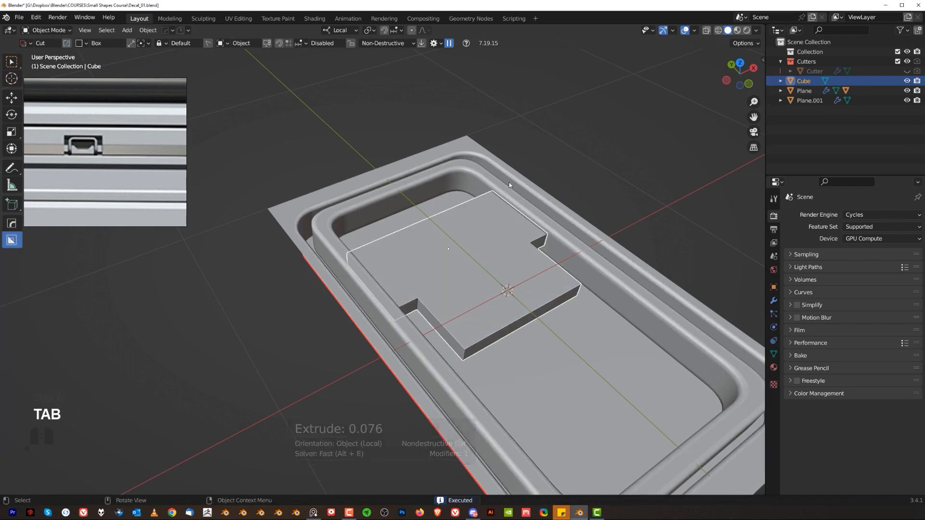
key(ctrl+a)
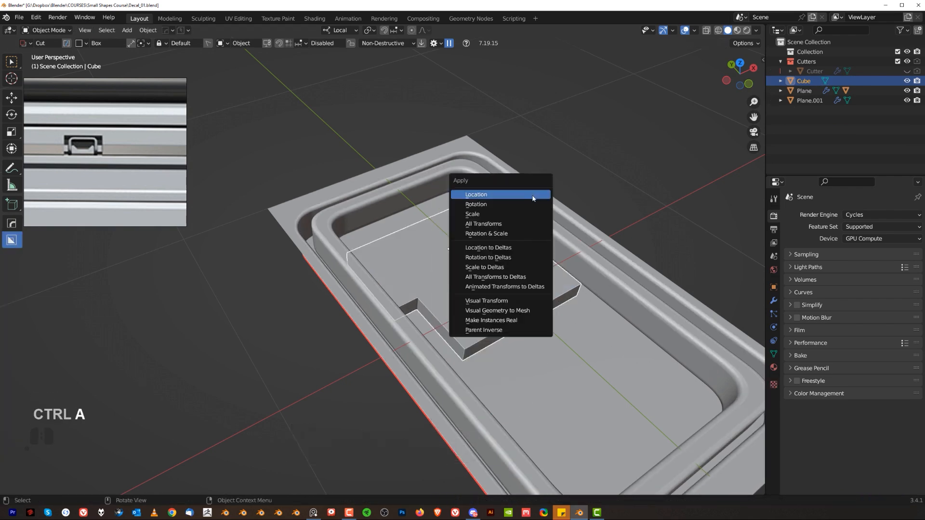
click(529, 212)
key(Tab)
key(ctrl+b)
key(shift)
shift+click(690, 357)
key(Tab)
Move the T-shaped slab along local Y towards the middle of the panel, viewed from the top
scroll(475, 205, down, 2)
middle_drag(475, 205, 385, 207)
key(grave)
click(386, 149)
scroll(395, 157, up, 4)
shift+middle_drag(402, 153, 438, 170)
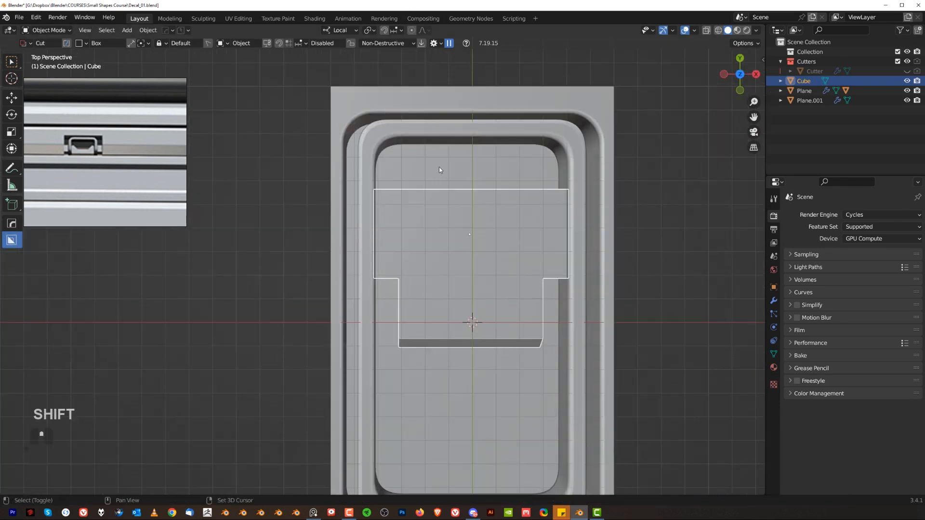
scroll(386, 214, up, 2)
key(g)
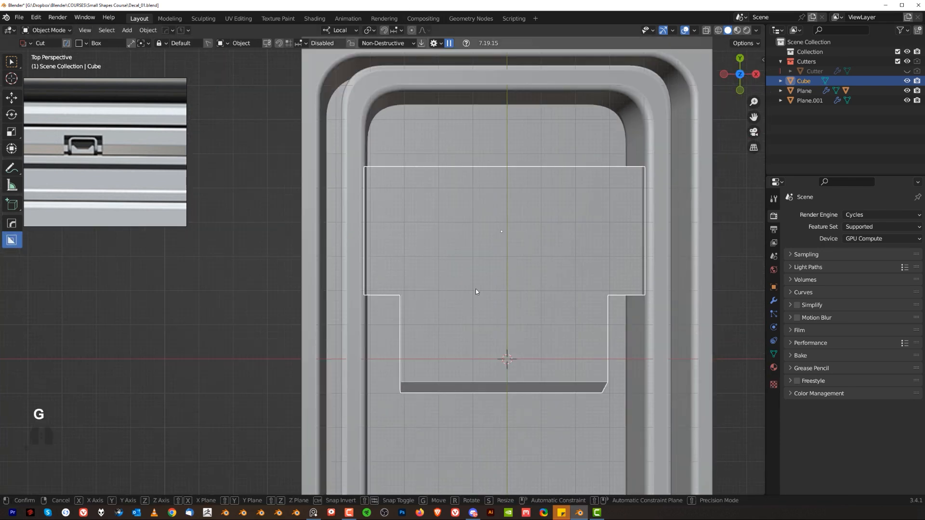
key(y)
key(shift)
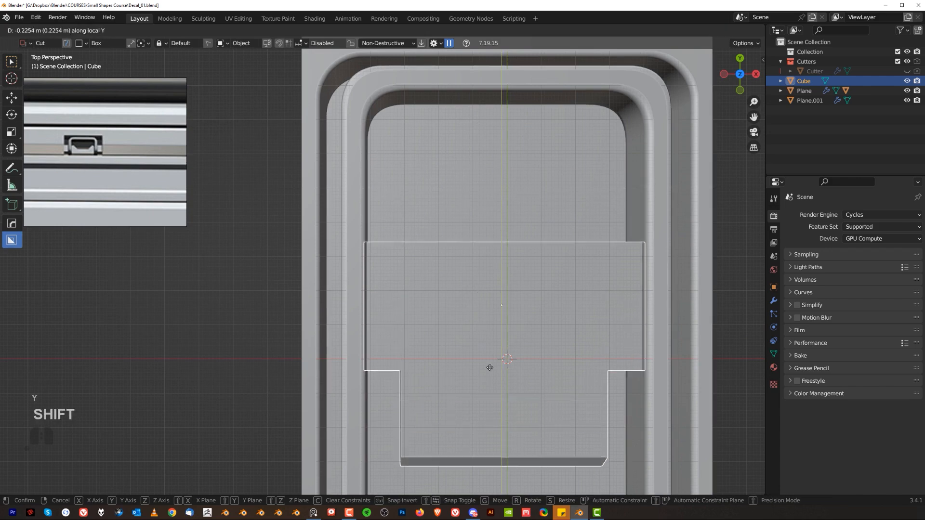
click(496, 297)
Enlarge the slab slightly overall and stretch it along Z
scroll(496, 297, down, 3)
scroll(496, 299, up, 1)
key(s)
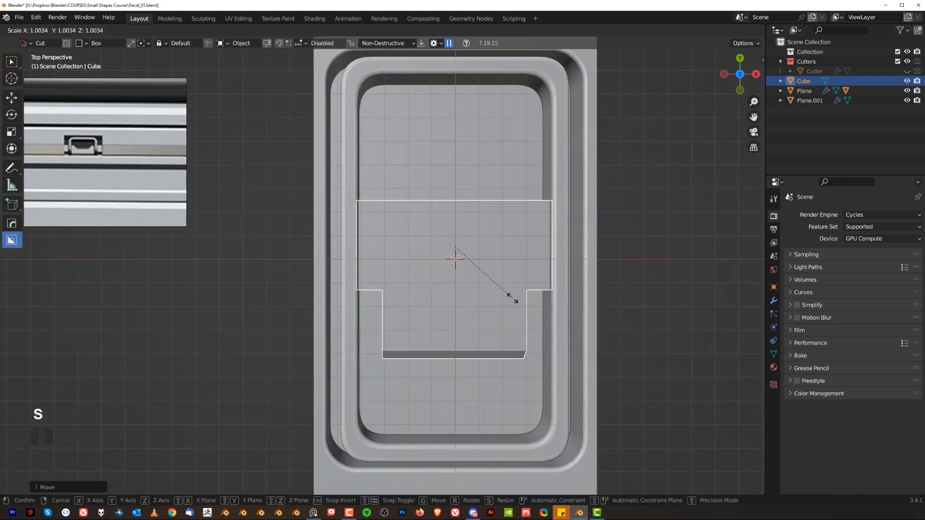
click(529, 310)
middle_drag(529, 309, 430, 240)
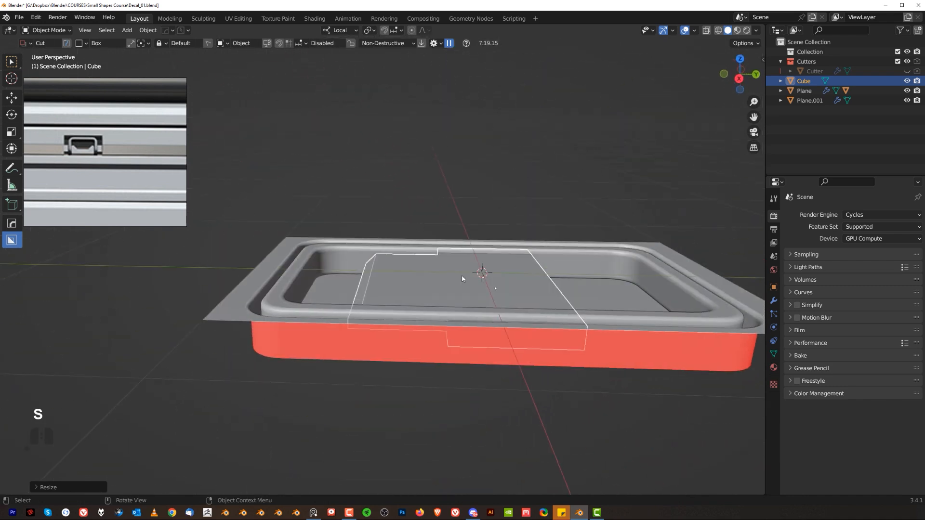
key(s)
key(z)
click(512, 313)
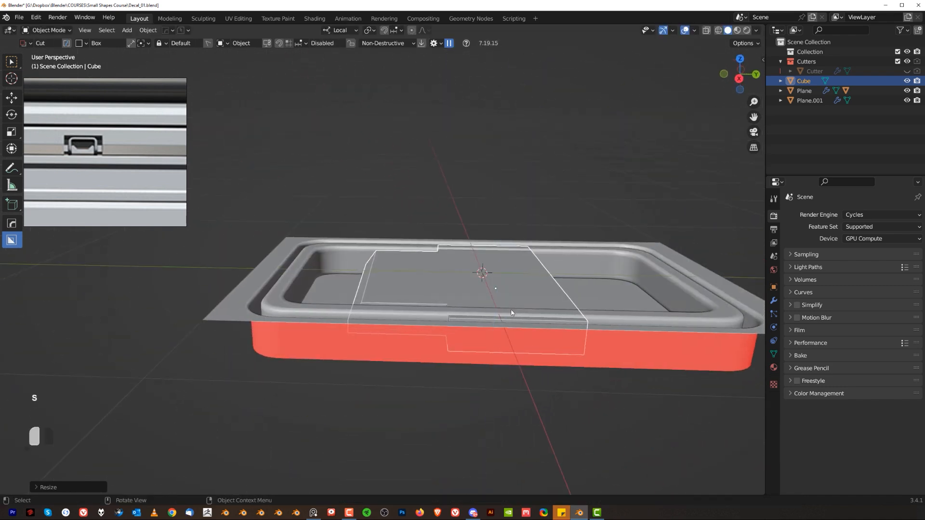
Adjust the slab's thickness along Z again and reposition it vertically within the recess
click(584, 270)
key(s)
key(z)
click(636, 294)
key(g)
key(z)
Cut away the lower half of the inner ring with a box cutter of about 1.438 by 0.997, leaving a U-shaped handle
shift+click(631, 346)
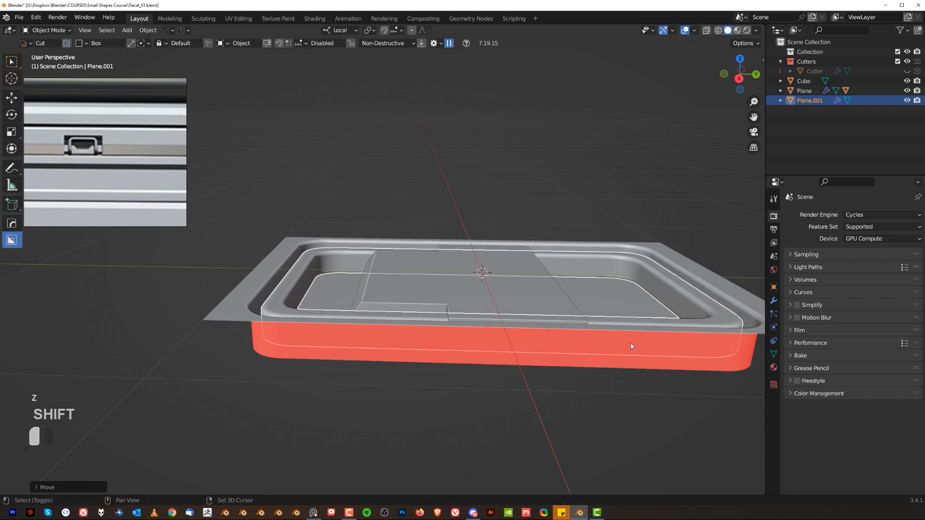
scroll(530, 308, down, 1)
key(grave)
click(469, 258)
shift+middle_drag(519, 305, 517, 274)
mouse_move(347, 267)
mouse_down()
mouse_move(557, 289)
mouse_move(605, 457)
mouse_up()
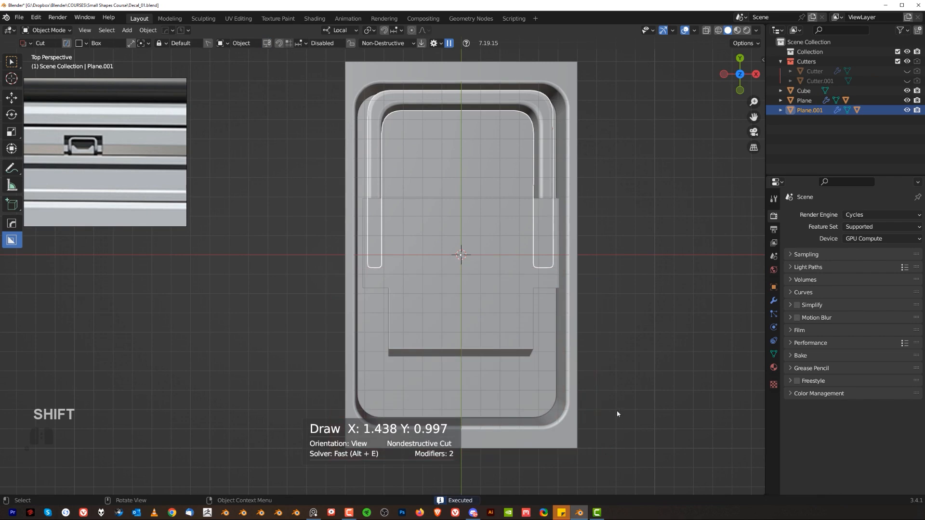
Widen the slab along local X by a factor of about 1.06 so it covers the handle's cut ends
click(643, 249)
scroll(625, 248, up, 3)
shift+middle_drag(625, 248, 534, 316)
middle_drag(489, 294, 285, 216)
shift+middle_drag(553, 320, 446, 272)
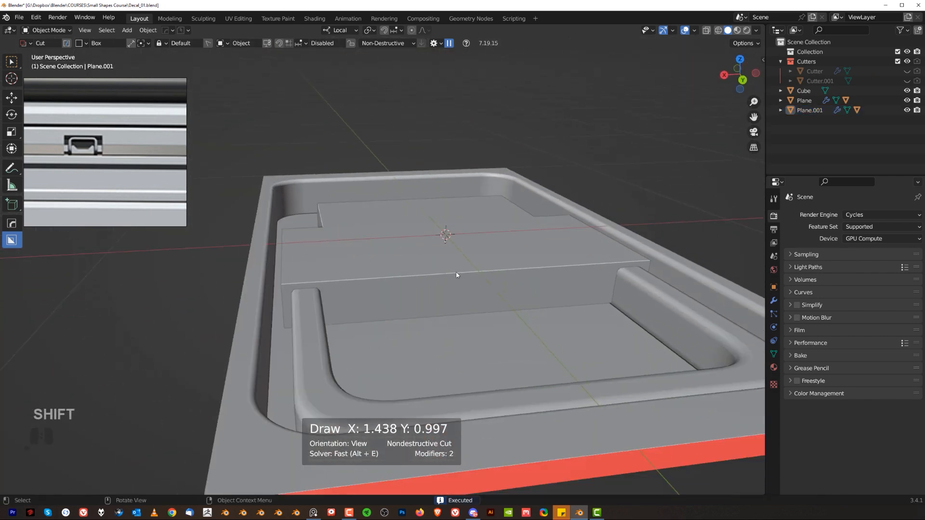
click(461, 273)
key(s)
key(x)
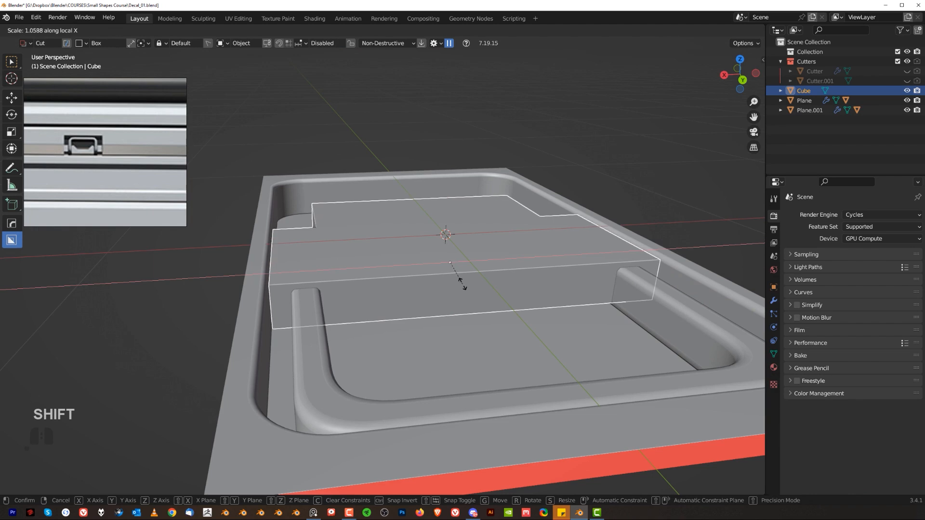
click(462, 286)
Sharpen the slab's mesh with Csharp at 30° and apply the slab's scale
key(q)
ctrl+click(400, 256)
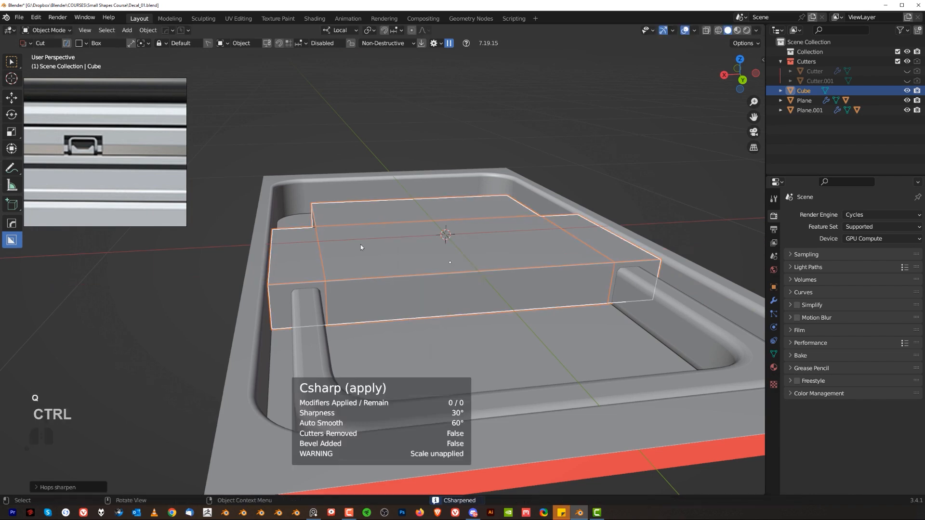
key(Tab)
key(Tab)
key(ctrl+a)
click(355, 198)
key(Tab)
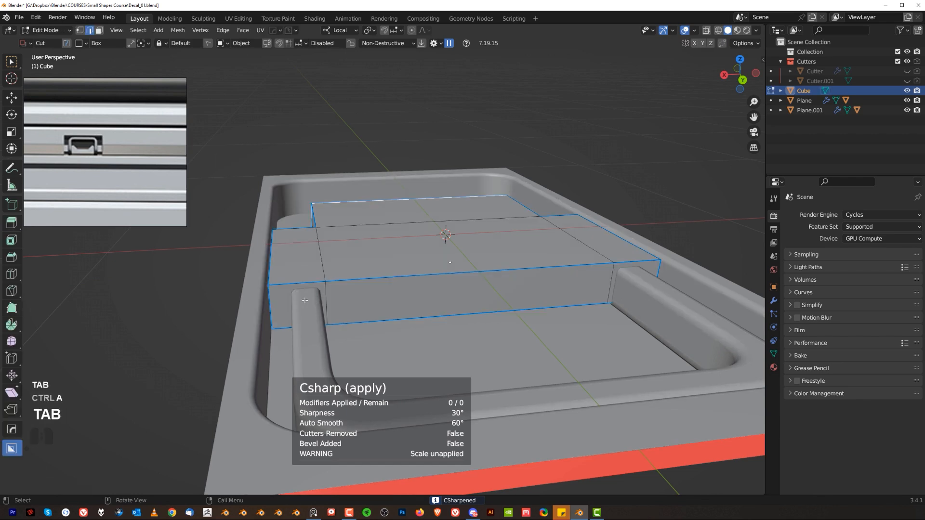
key(Tab)
key(q)
Bevel the inner corner edge between slab and tab into a multi-segment concave curve and symmetrize it across X
middle_drag(269, 263, 465, 273)
shift+middle_drag(533, 278, 477, 336)
key(Tab)
key(ctrl+b)
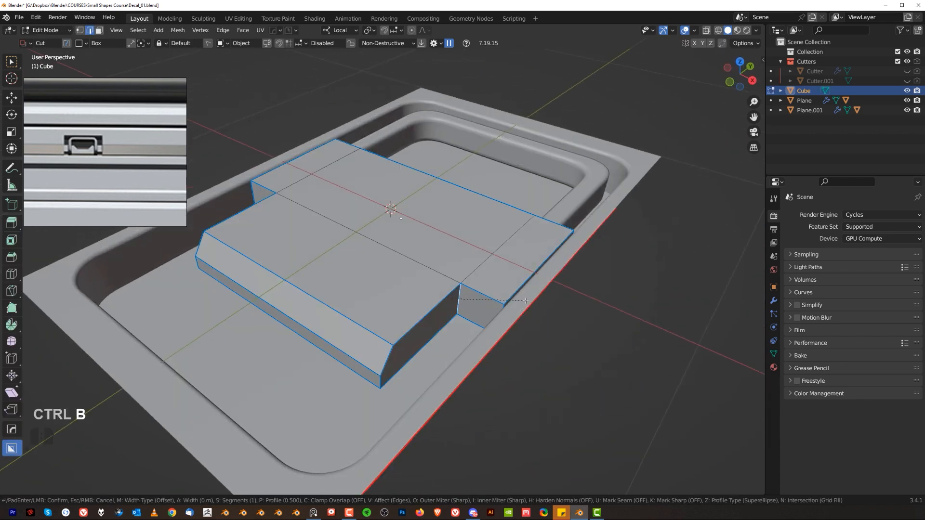
scroll(559, 321, up, 7)
click(561, 323)
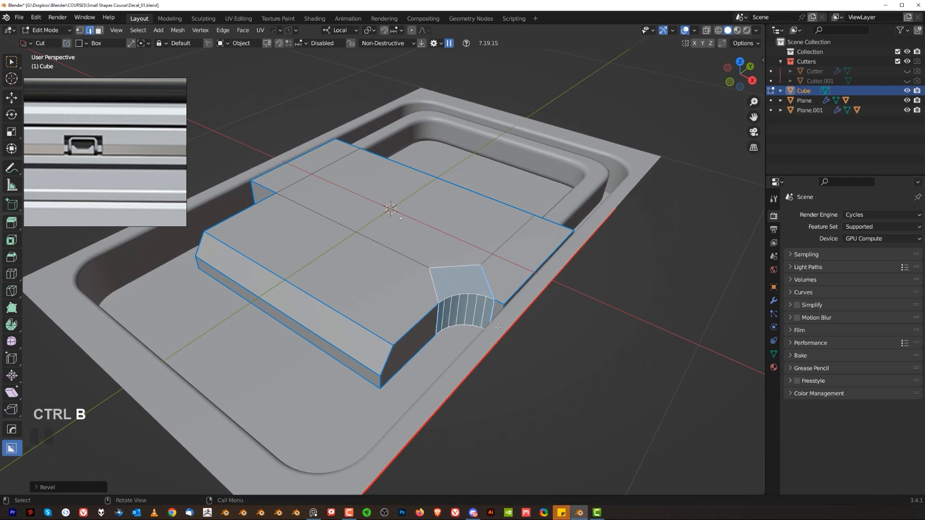
middle_drag(506, 324, 523, 357)
key(alt+x)
Bevel the slab's outer corner edge next to the concave notch into a small rounded corner
scroll(383, 298, down, 1)
shift+middle_drag(382, 297, 381, 346)
middle_drag(463, 304, 383, 262)
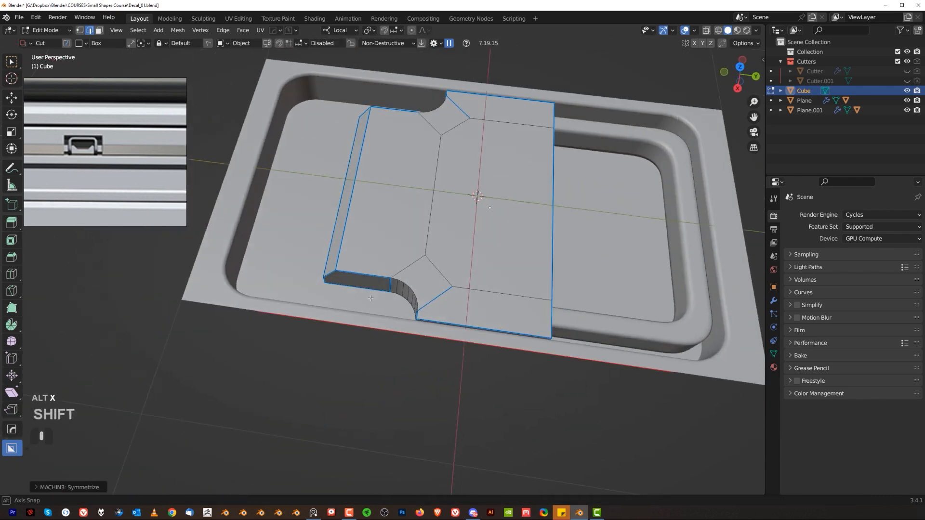
scroll(383, 261, up, 2)
middle_drag(409, 318, 472, 340)
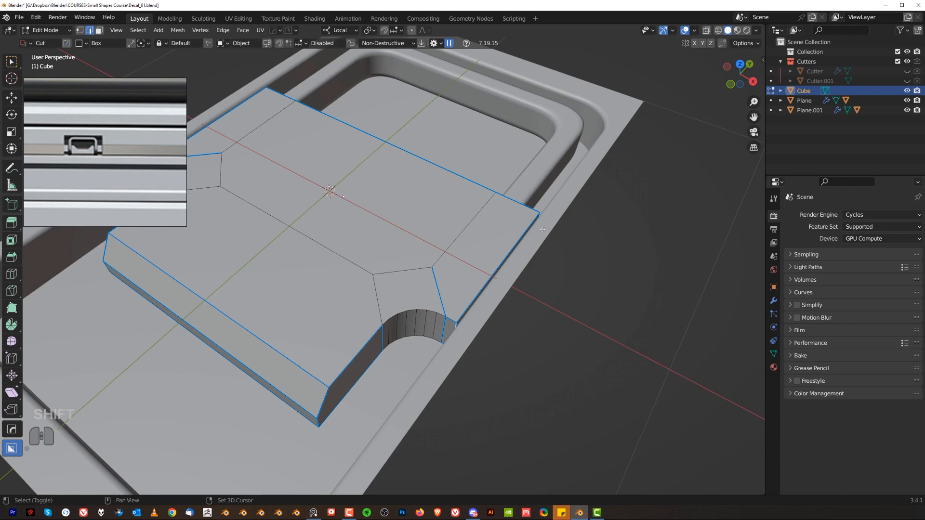
middle_drag(544, 221, 559, 226)
key(ctrl+b)
click(674, 277)
Bevel the slab's outer corner edge on the handle side into a rounded corner and mirror the rounding to the opposite side
middle_drag(675, 277, 554, 280)
shift+middle_drag(554, 280, 411, 162)
shift+click(415, 332)
key(ctrl+b)
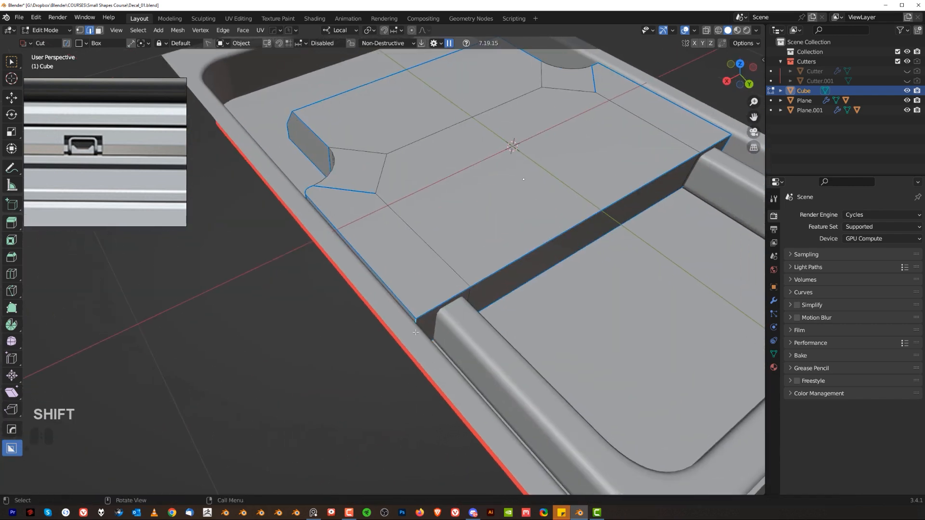
click(477, 334)
key(Tab)
scroll(466, 230, down, 3)
key(Tab)
middle_drag(466, 229, 371, 234)
key(Tab)
Clean the slab's mesh with a limited dissolve and add a 30° Bevel modifier
middle_drag(347, 293, 375, 183)
key(q)
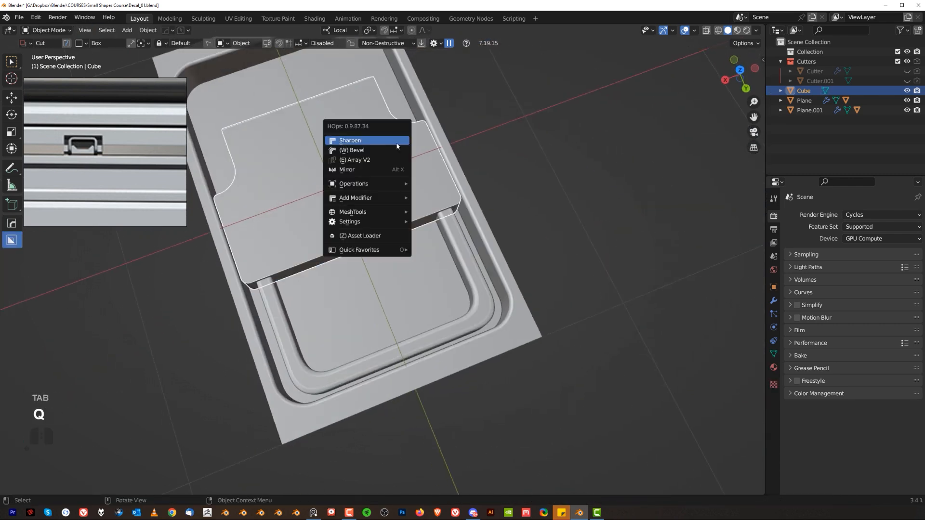
mouse_move(376, 182)
click(466, 265)
mouse_move(466, 262)
middle_down()
mouse_move(458, 207)
mouse_move(477, 267)
middle_up()
key(q)
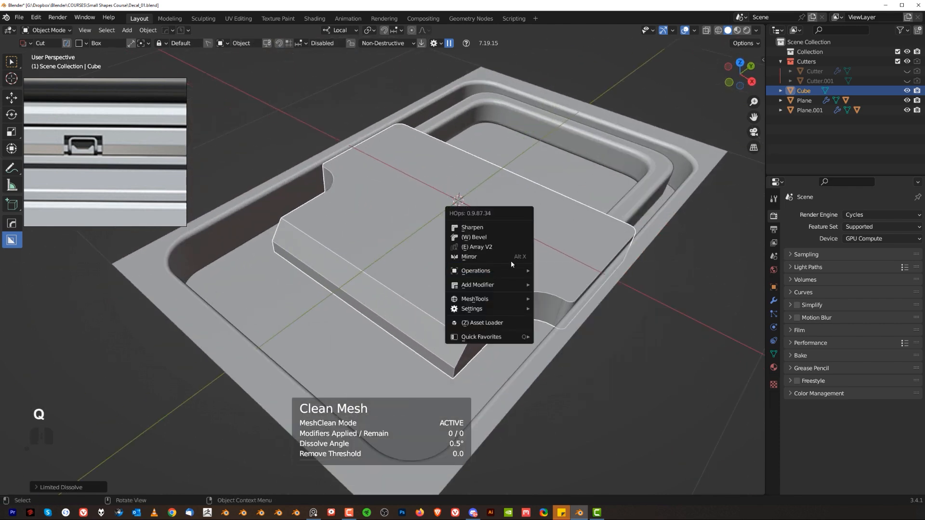
click(503, 240)
click(503, 241)
Add a Weighted Normal modifier with weight 98 and Face Influence enabled, and set the Bevel modifier's face strength to Affected
key(q)
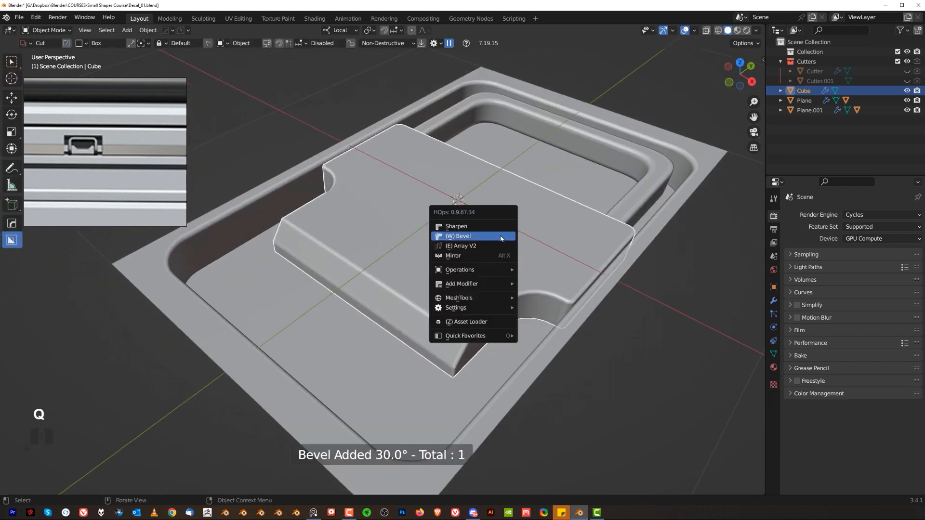
alt+click(498, 228)
key(ctrl+grave)
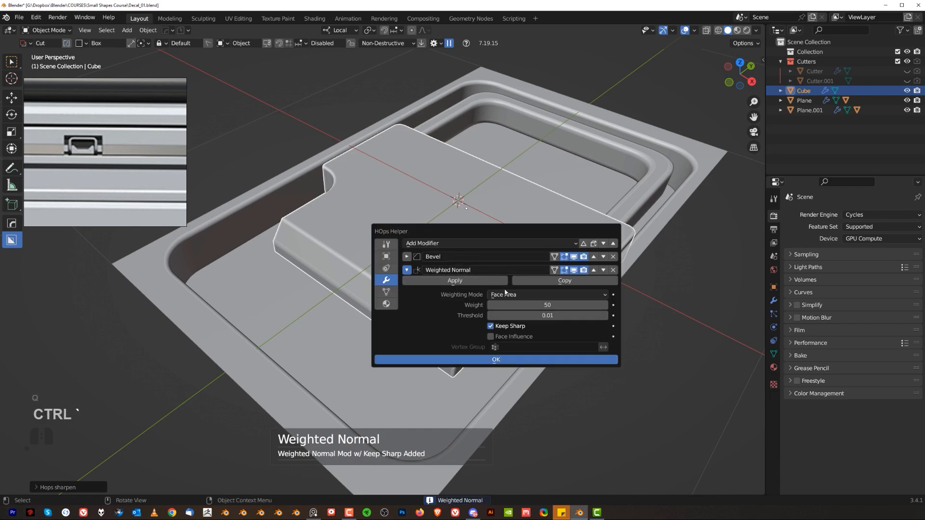
click(490, 337)
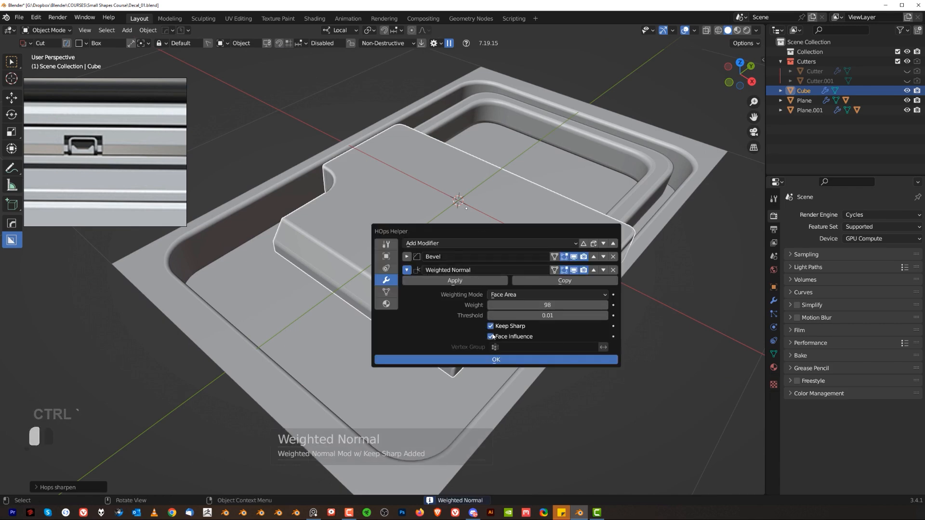
click(407, 256)
click(507, 388)
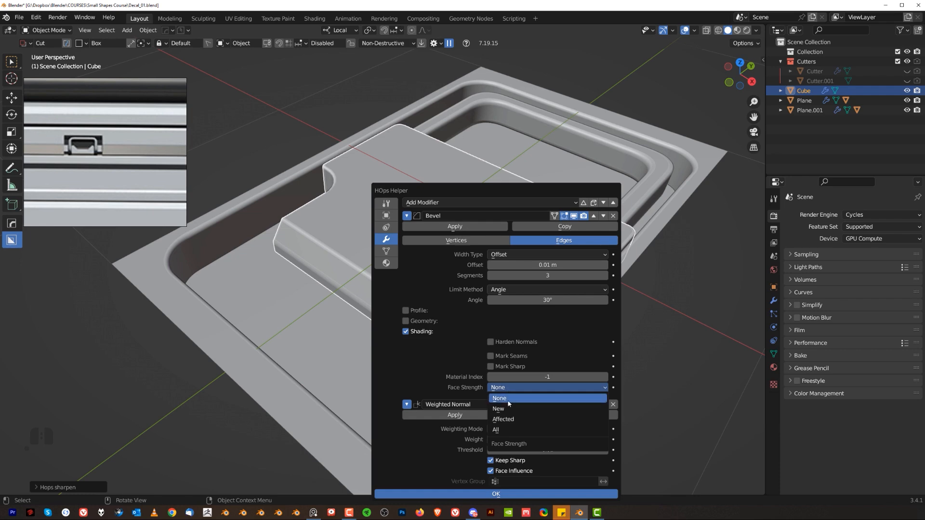
click(514, 419)
click(520, 493)
Examine the slab's outline and beveled edges from the top orthographic view
middle_drag(510, 386, 502, 317)
key(grave)
key(KP_5)
shift+middle_drag(454, 213, 453, 218)
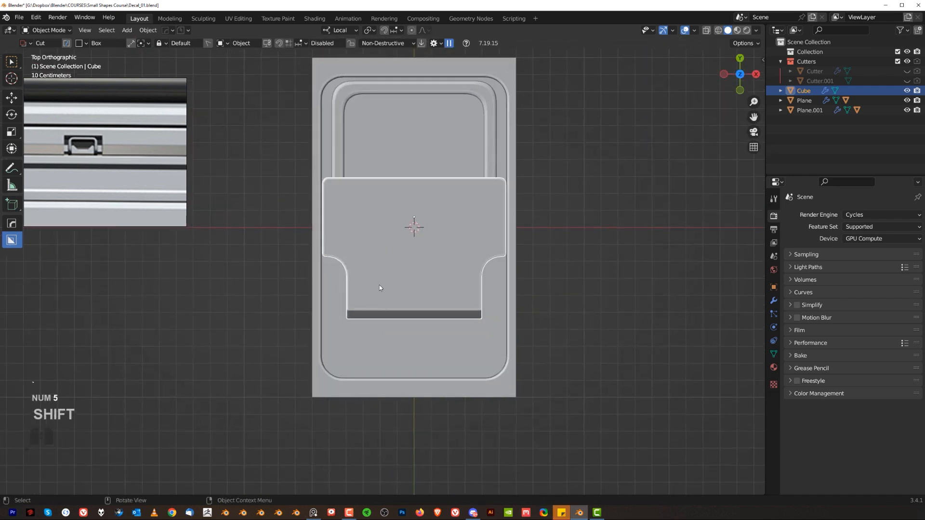
scroll(376, 285, up, 2)
scroll(473, 280, down, 2)
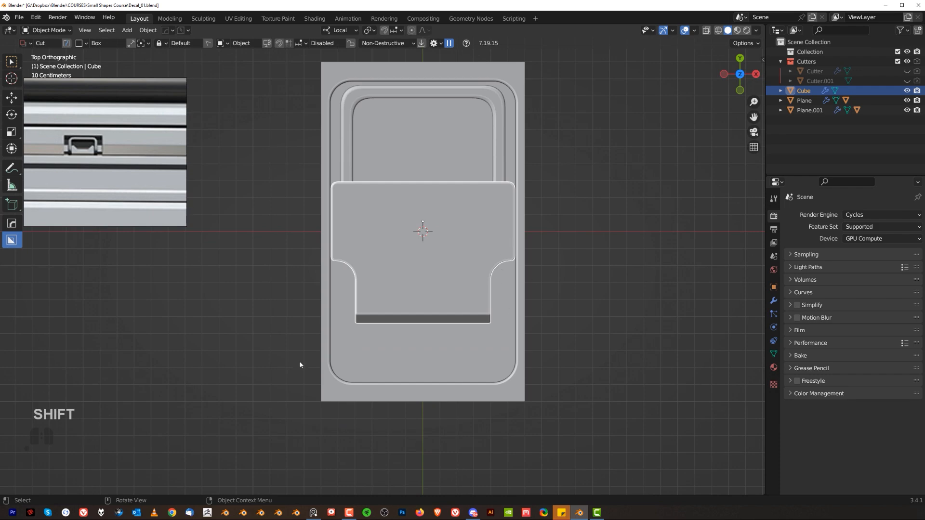
scroll(440, 294, up, 2)
key(KP_5)
middle_drag(435, 279, 371, 239)
Select the tab's side face and the adjoining curved notch faces and extract them as a separate piece
key(Tab)
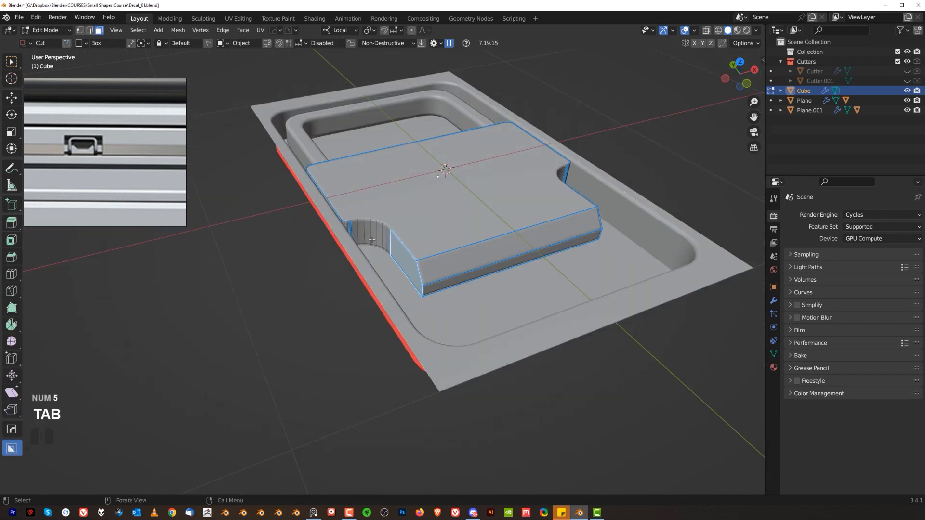
ctrl+click(355, 230)
middle_drag(497, 220, 456, 262)
key(grave)
click(456, 205)
key(KP_5)
key(q)
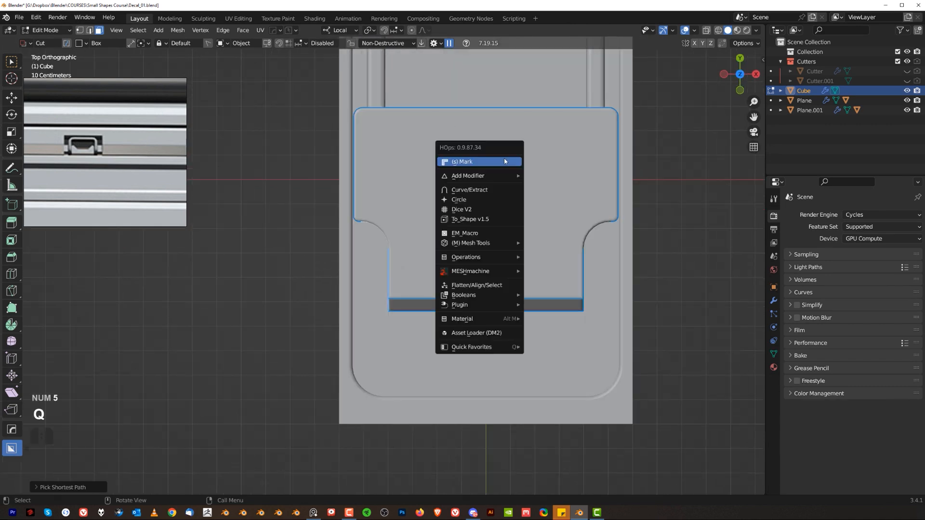
click(498, 191)
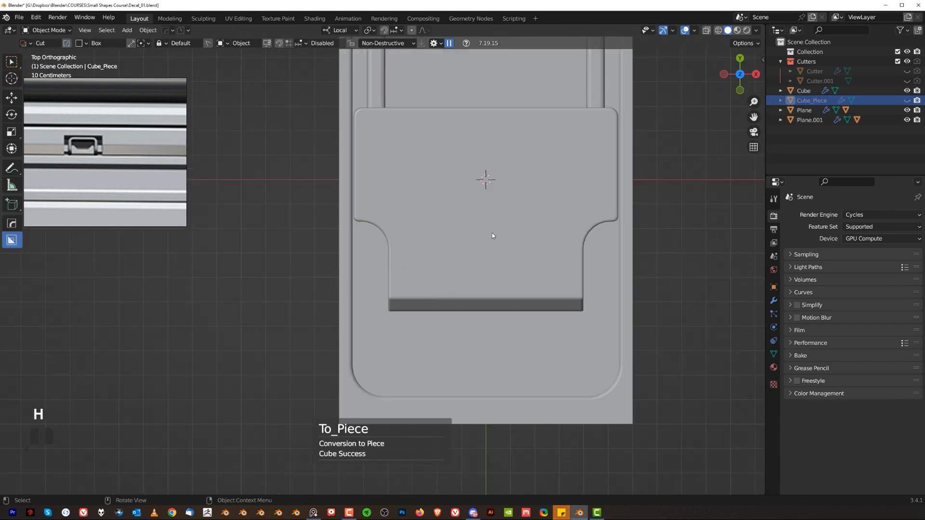
Move the extracted piece slightly outwards from the slab's side to leave a narrow gap
key(g)
right_click(458, 260)
middle_drag(466, 219, 478, 187)
key(g)
right_click(440, 219)
alt+middle_drag(428, 105, 422, 193)
key(g)
click(421, 223)
Shift the piece's end vertices at the notch outwards along X and extrude them about 0.53 m along negative Y
scroll(383, 265, up, 3)
key(Tab)
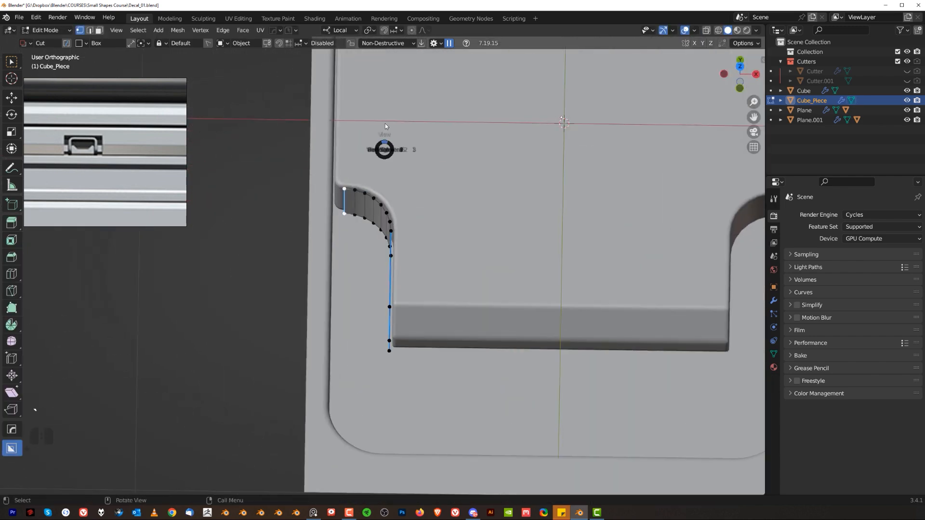
click(385, 126)
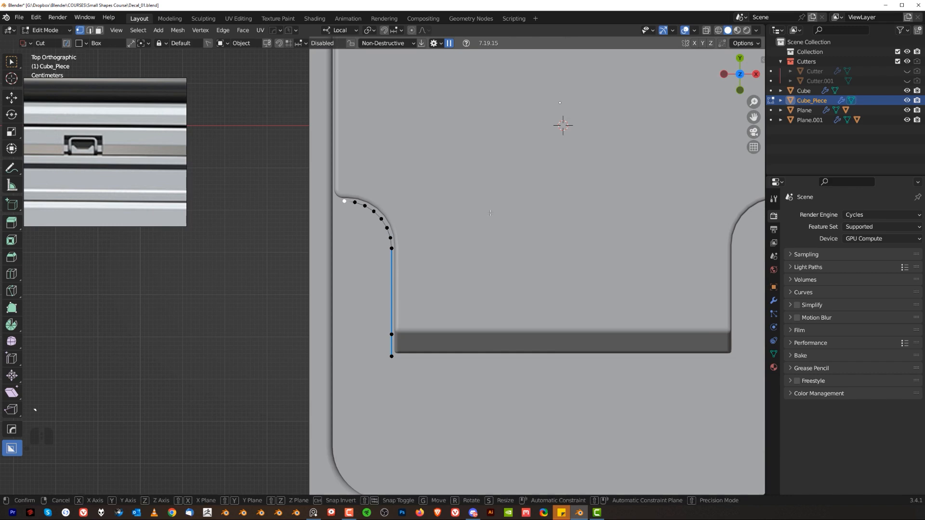
key(g)
key(x)
click(423, 212)
key(e)
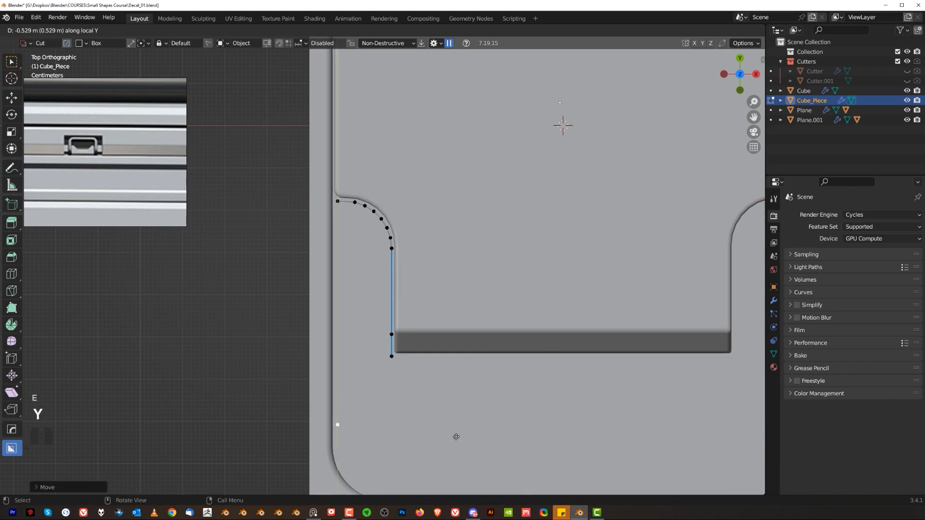
click(457, 439)
Extrude the end vertices at the tab's front corner along X past the centre and symmetrize the outline across X
shift+middle_drag(458, 439, 376, 287)
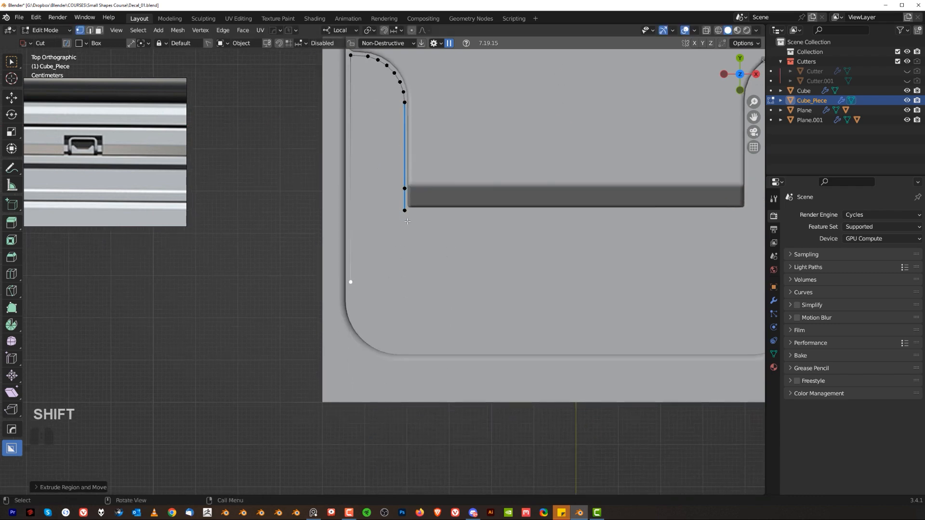
middle_drag(425, 266, 414, 215)
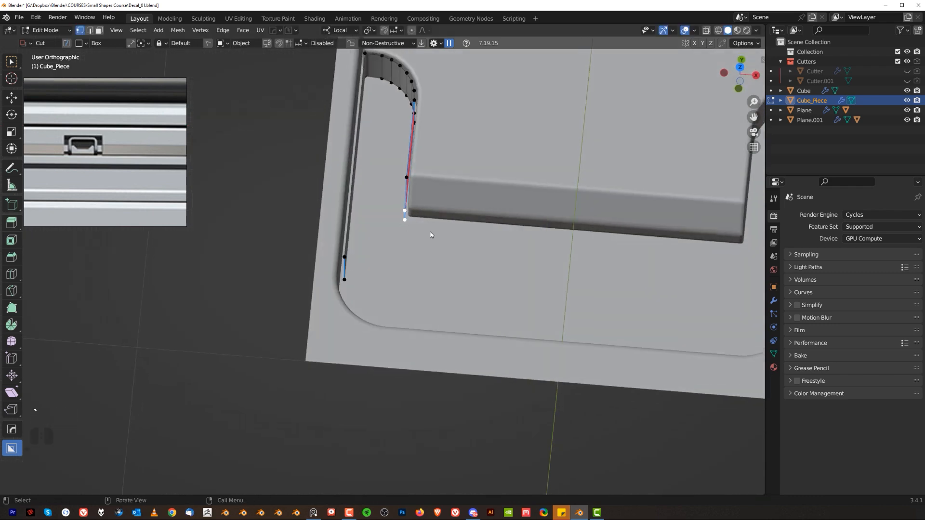
key(grave)
shift+middle_drag(474, 238, 461, 242)
key(e)
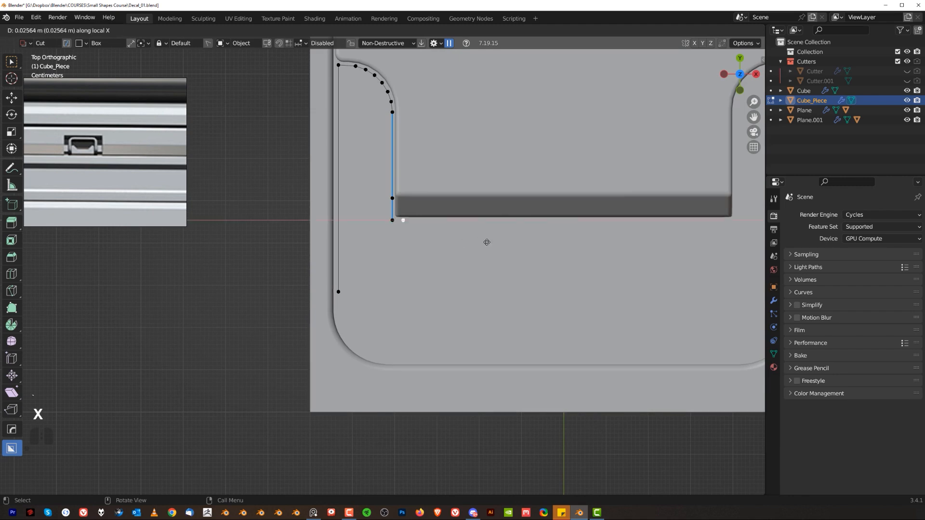
click(632, 269)
scroll(633, 270, down, 2)
key(alt+x)
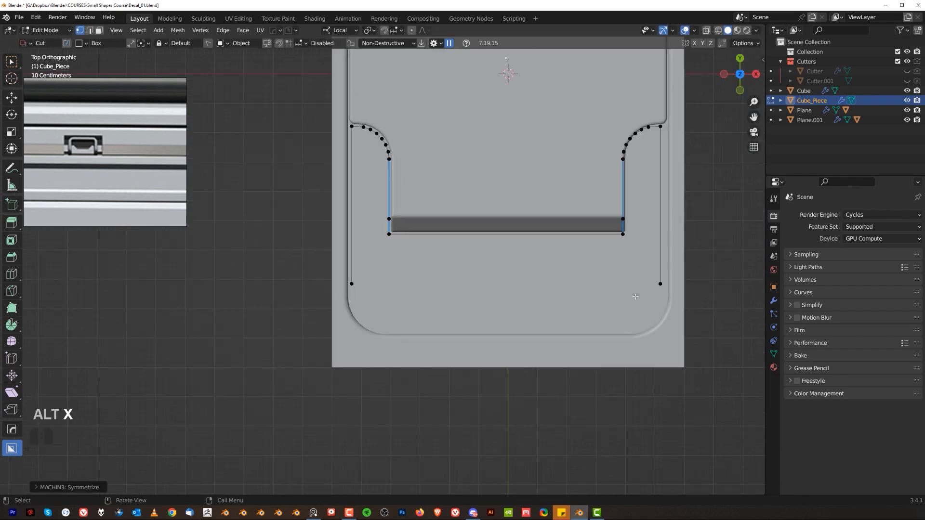
Isolate the extracted piece and duplicate the strip face along its front notch towards the outer ends
scroll(504, 249, down, 1)
middle_drag(504, 249, 491, 227)
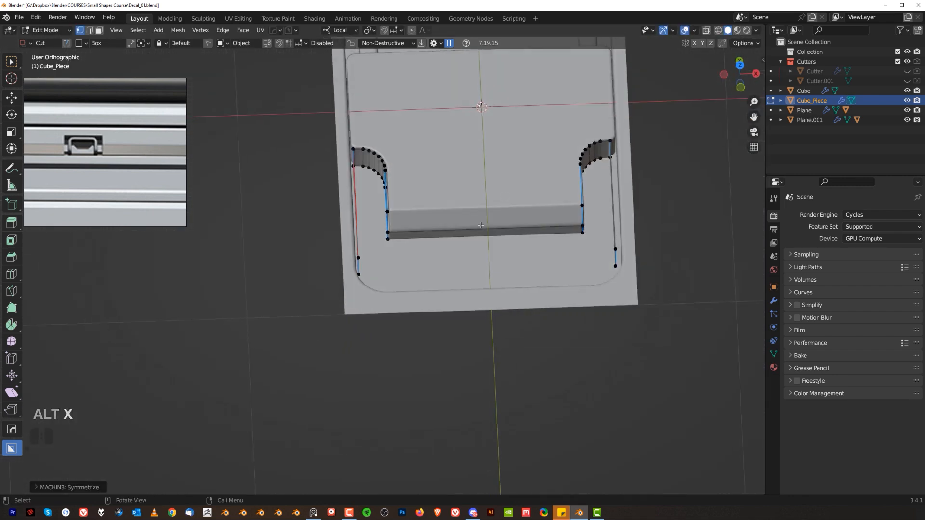
scroll(491, 227, up, 2)
key(Tab)
click(538, 231)
key(slash)
click(436, 296)
key(grave)
click(426, 238)
shift+middle_drag(371, 271, 393, 268)
key(shift+d)
click(446, 333)
Align the duplicated strip along Y with the outer end vertices of the side arm
middle_drag(432, 311, 402, 317)
key(Tab)
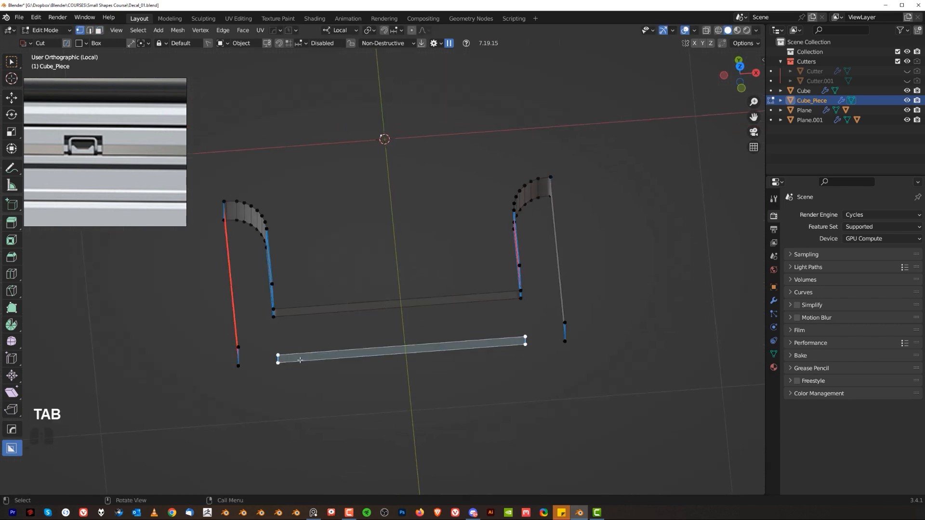
key(grave)
click(174, 335)
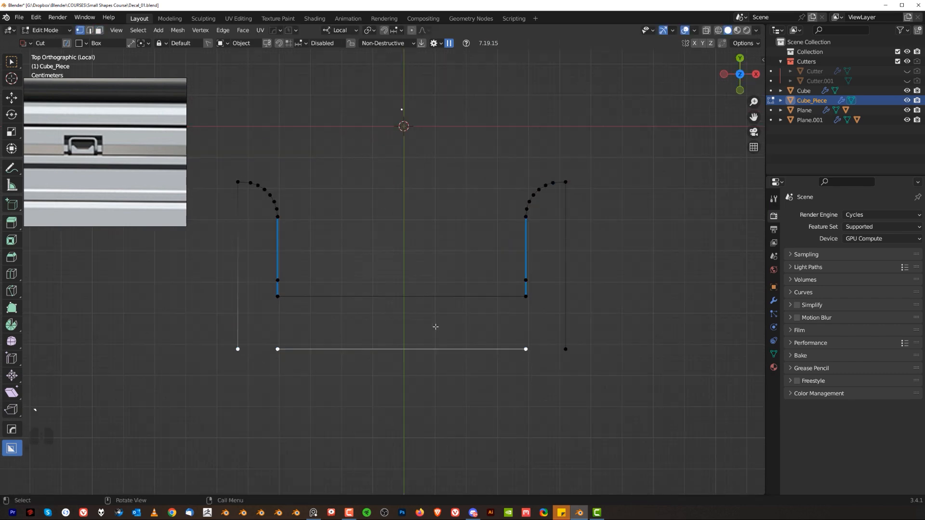
key(alt+a)
click(414, 382)
key(alt+a)
click(418, 300)
click(292, 344)
Merge the strip's upper and lower end vertices with the side arm's end vertices and symmetrize the outline across X
middle_drag(306, 320, 327, 261)
shift+click(236, 336)
key(1)
click(280, 362)
shift+click(238, 369)
key(1)
click(244, 370)
right_click(245, 372)
click(299, 395)
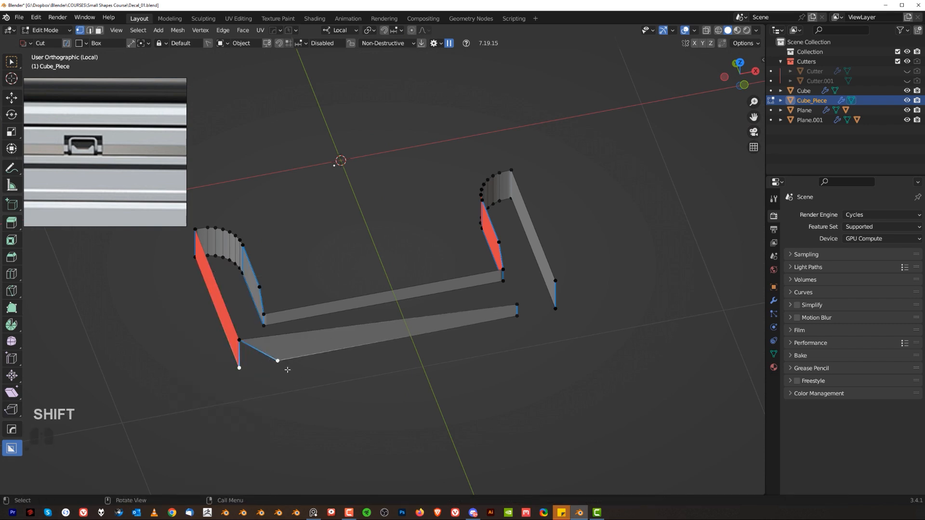
key(alt+x)
middle_drag(561, 323, 388, 240)
key(Tab)
middle_drag(367, 313, 306, 355)
scroll(381, 263, up, 2)
shift+middle_drag(265, 331, 365, 337)
key(Tab)
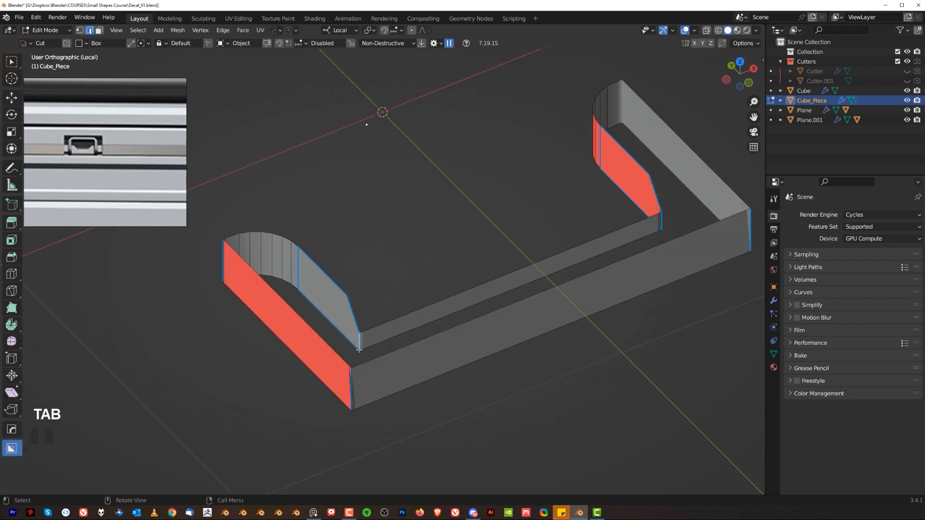
shift+click(350, 400)
key(ctrl+b)
right_click(660, 434)
Clean up the mesh normals and bevel the inner and outer front corner edges about 0.05 m with 5 segments
key(Tab)
key(3)
key(Tab)
click(359, 342)
key(ctrl+b)
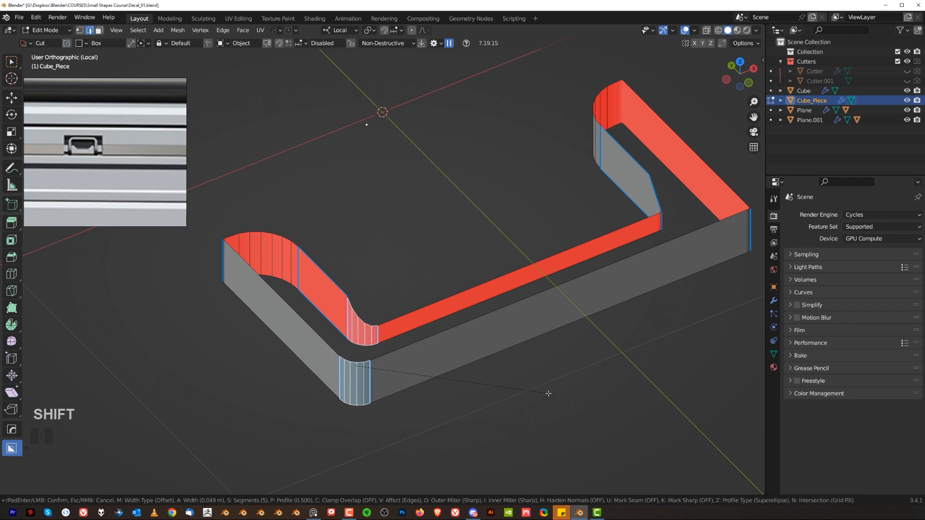
click(381, 382)
Round the vertical edge at the arm's outer tip with a 5-segment bevel and symmetrize the piece across X
click(202, 248)
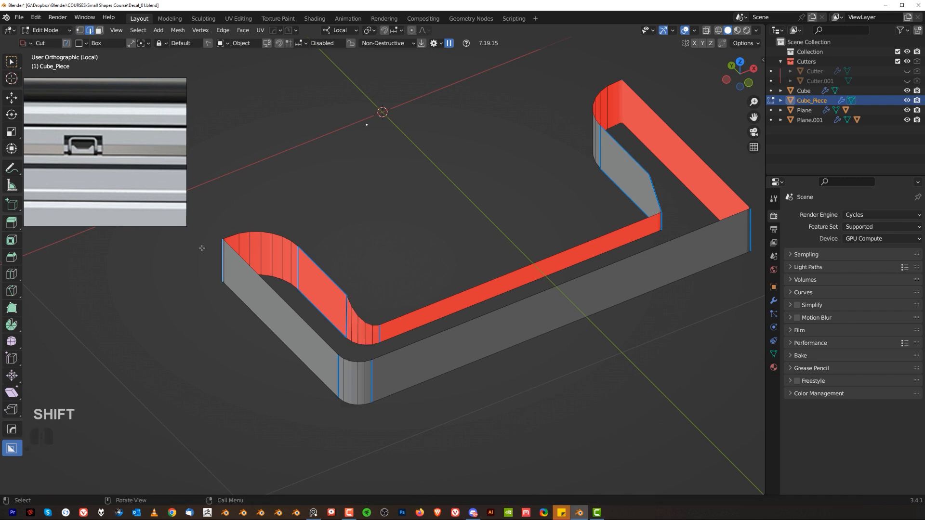
middle_drag(340, 230, 265, 234)
key(ctrl+b)
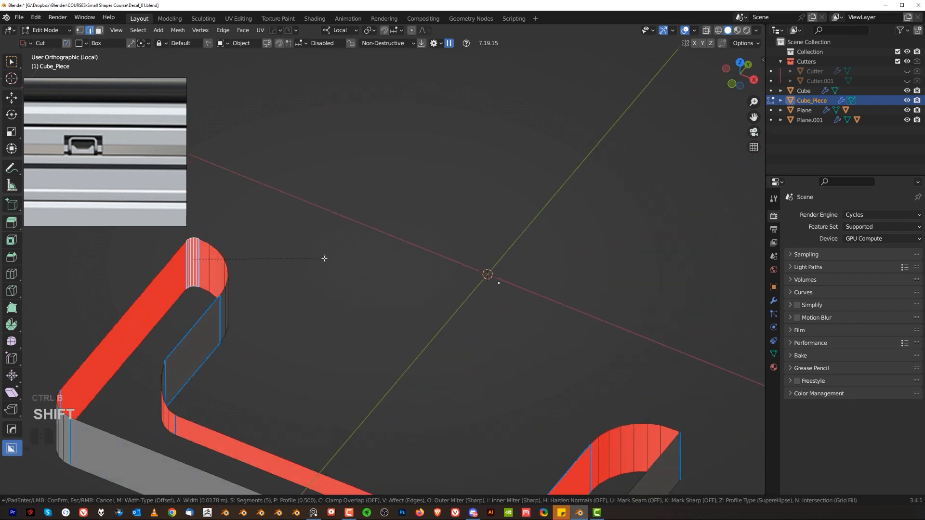
click(395, 289)
scroll(386, 309, down, 4)
middle_drag(364, 354, 409, 366)
key(alt+x)
key(Tab)
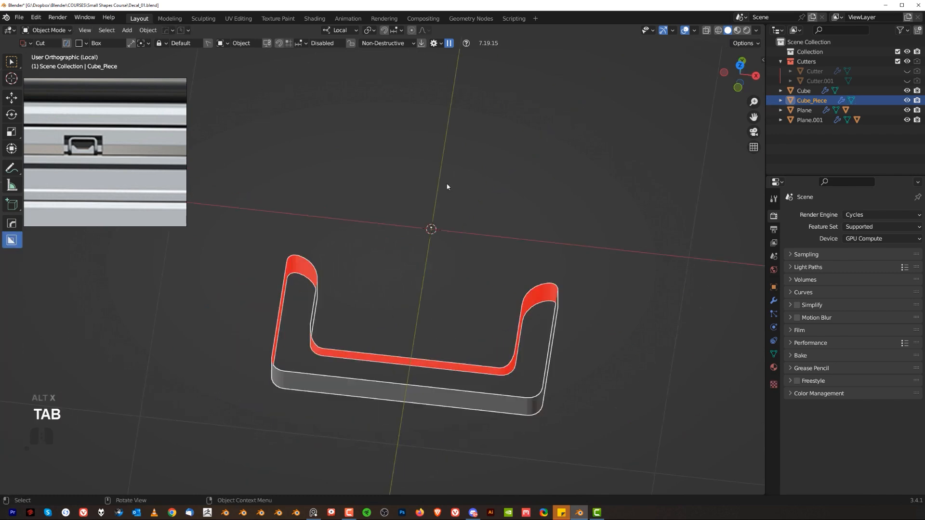
Align the top vertices of the inner corners and the notch's front edge to the height of the arms' top
key(grave)
key(Tab)
middle_drag(435, 273, 433, 378)
key(KP_5)
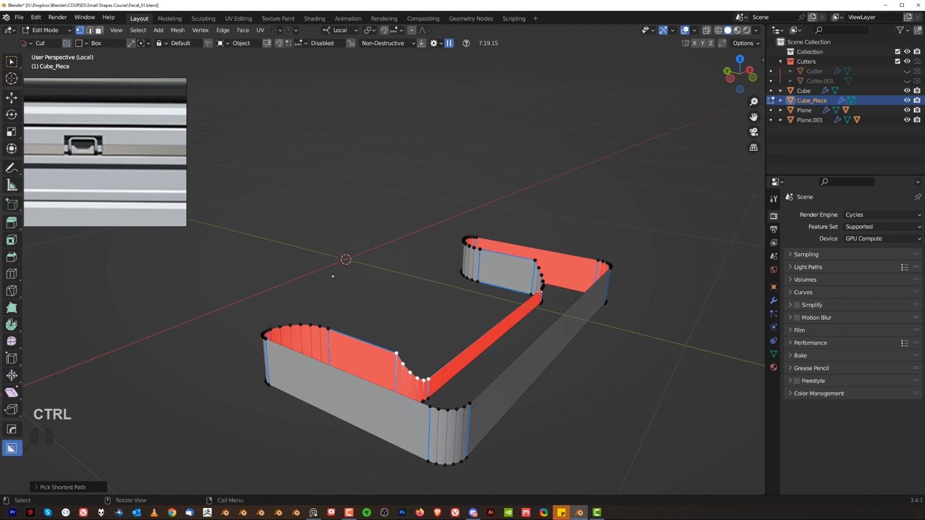
key(alt+a)
click(424, 366)
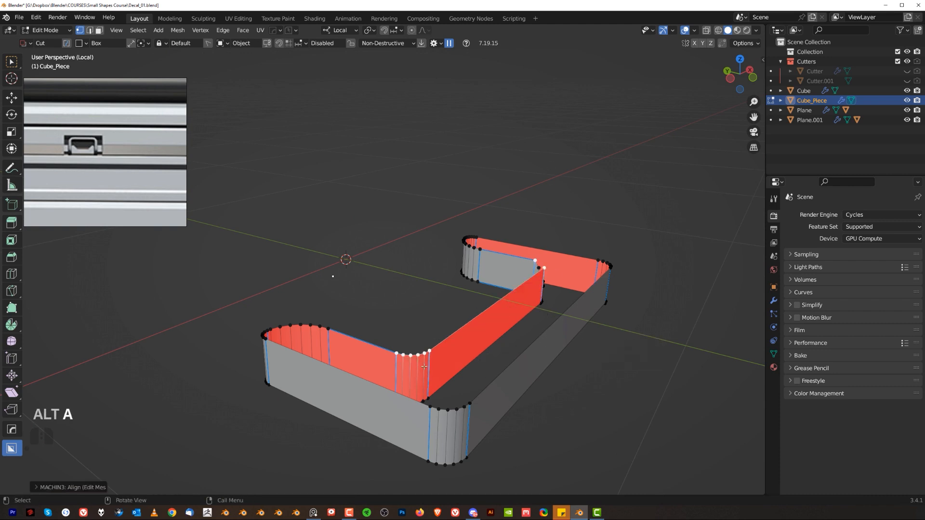
Try to fill the piece's top outline with a face and symmetrize it, and undo the attempt
alt+click(422, 348)
key(f)
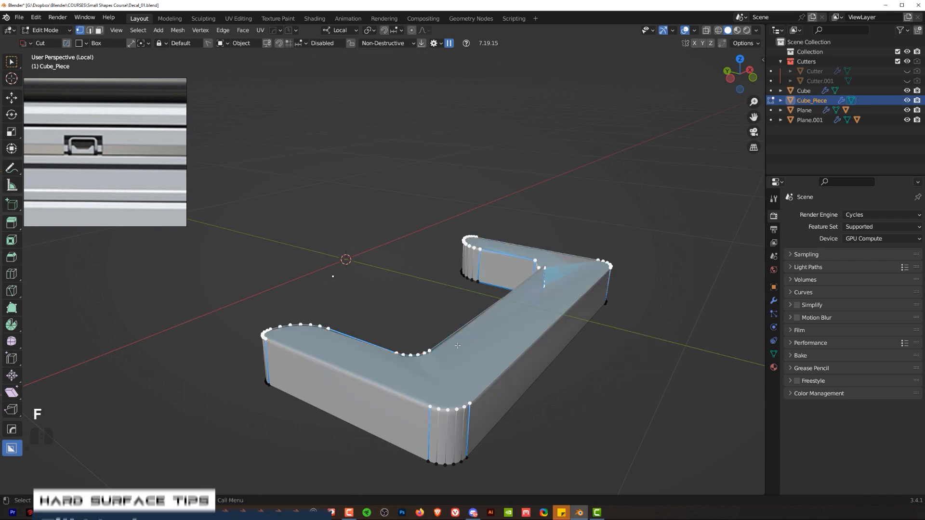
middle_drag(422, 348, 496, 265)
key(alt+x)
key(ctrl+z)
key(ctrl+z)
Clean up the symmetrized mesh and fill the piece's whole top outline with a single face
key(alt+x)
scroll(390, 247, down, 3)
middle_drag(294, 260, 363, 262)
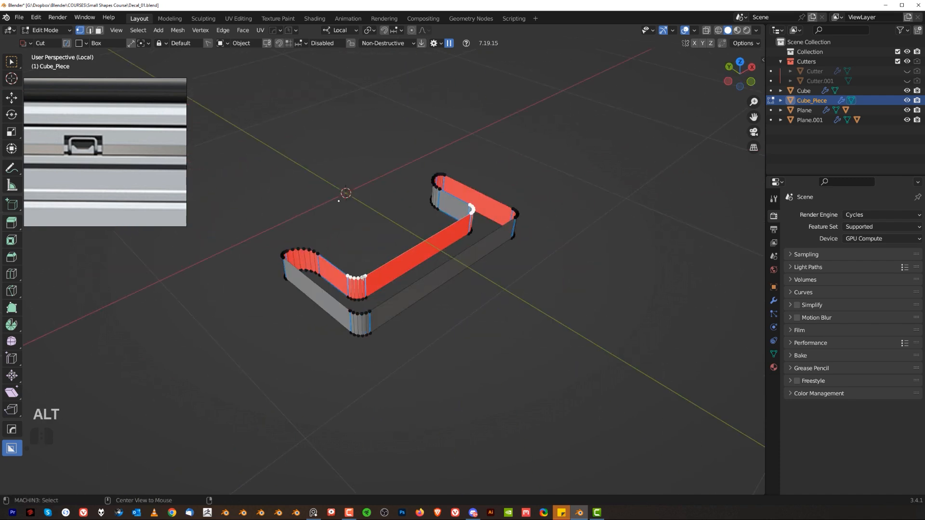
key(3)
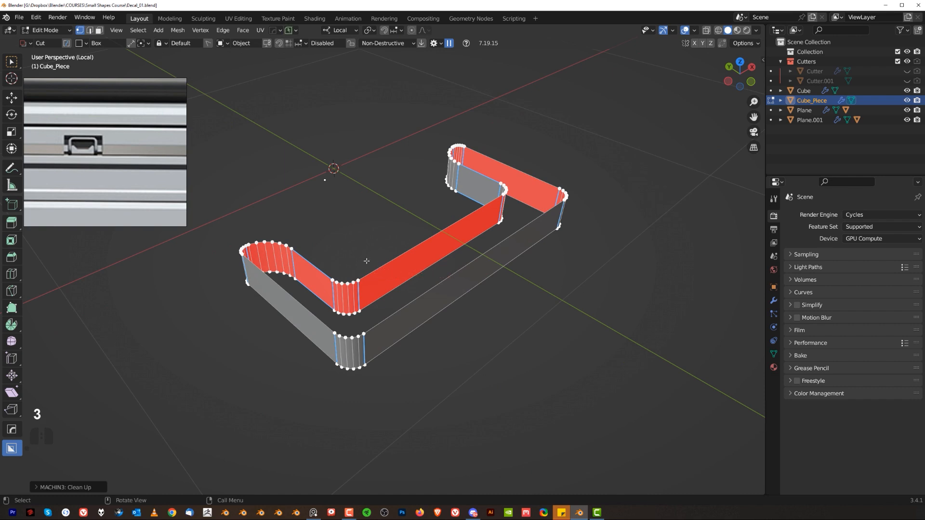
alt+click(358, 275)
key(f)
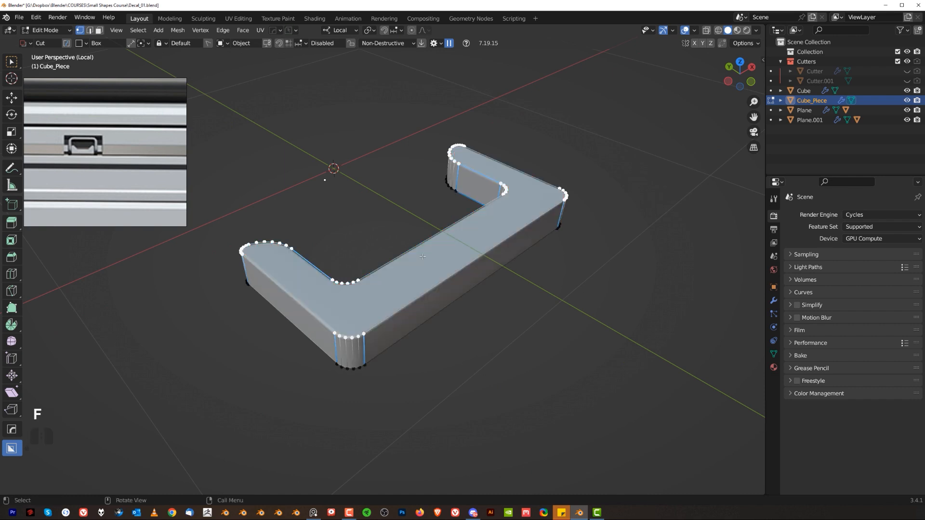
scroll(424, 257, down, 2)
middle_drag(426, 253, 431, 191)
key(alt+x)
key(Tab)
Bring back the whole model and scale the lower piece slightly wider along its local X axis
key(slash)
key(grave)
click(651, 195)
scroll(651, 198, down, 3)
shift+middle_drag(513, 225, 504, 268)
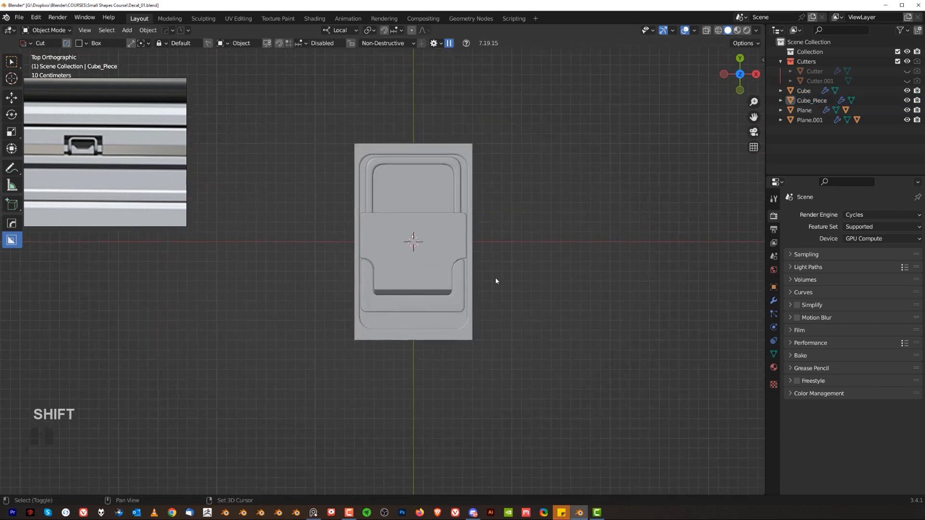
scroll(503, 268, up, 5)
click(446, 353)
scroll(446, 353, up, 1)
key(s)
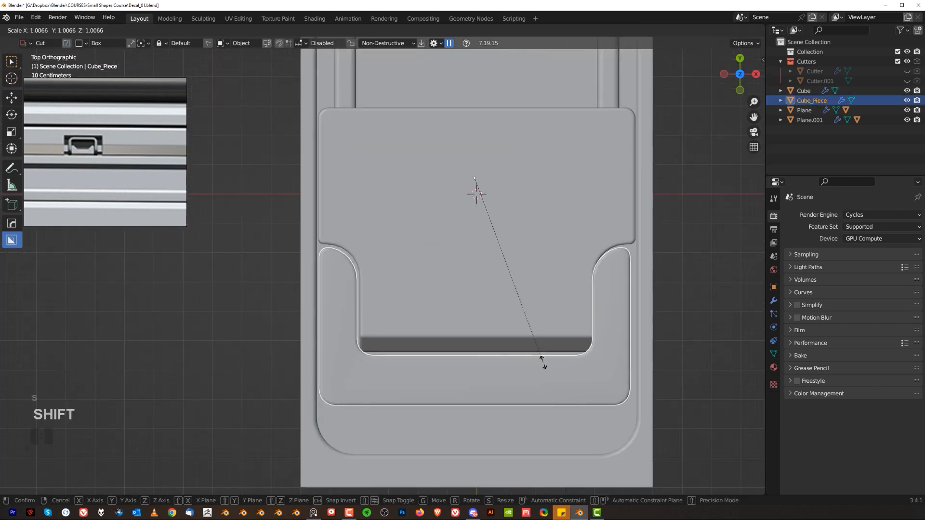
right_click(560, 369)
scroll(561, 369, up, 1)
key(s)
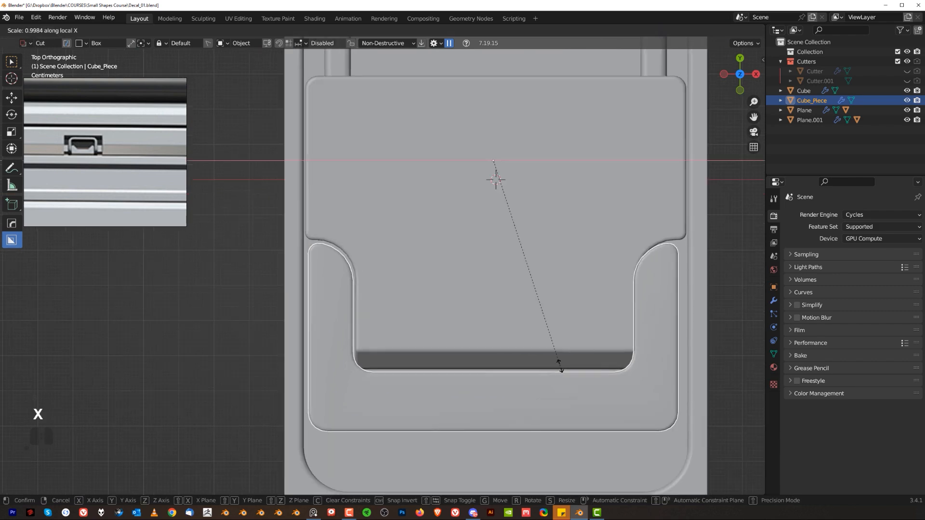
key(x)
click(592, 377)
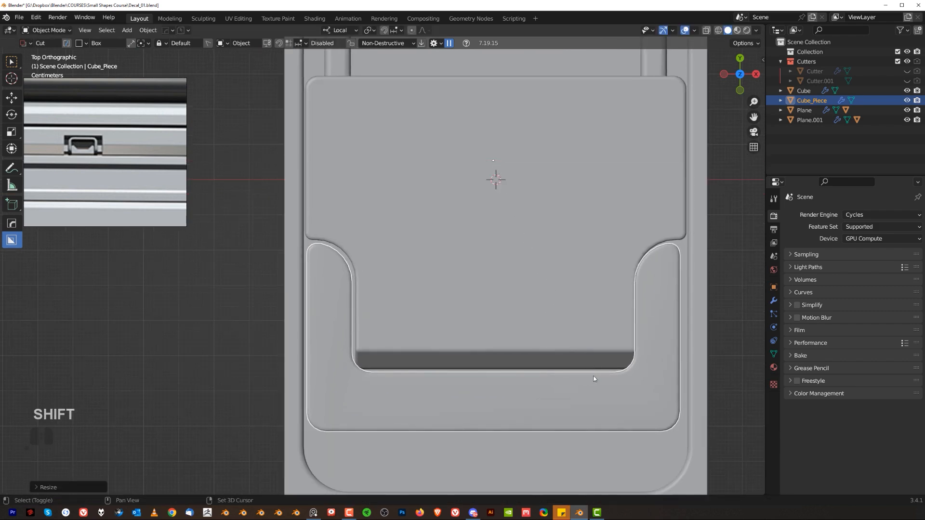
Mirror the lower piece across X about the latch slab with a Mirror modifier
shift+click(464, 288)
scroll(464, 288, down, 2)
key(alt+x)
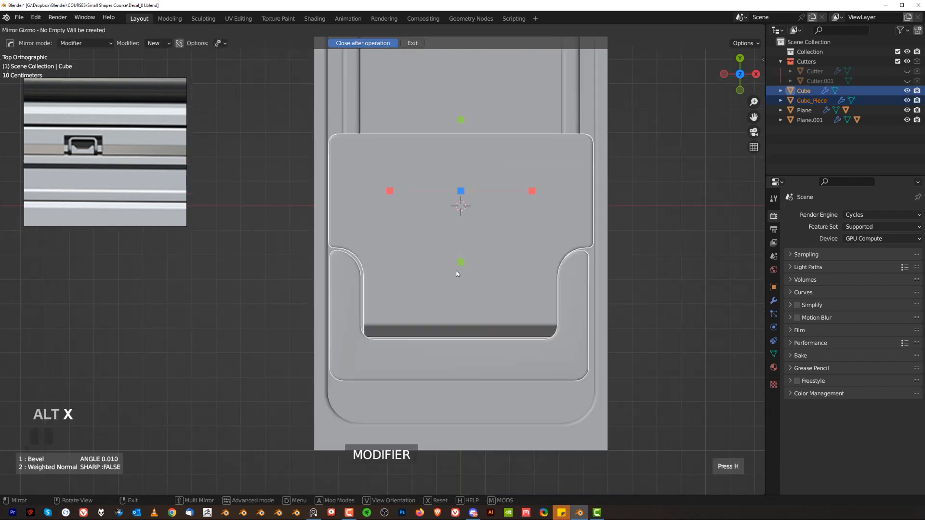
click(390, 191)
shift+scroll(492, 280, down, 2)
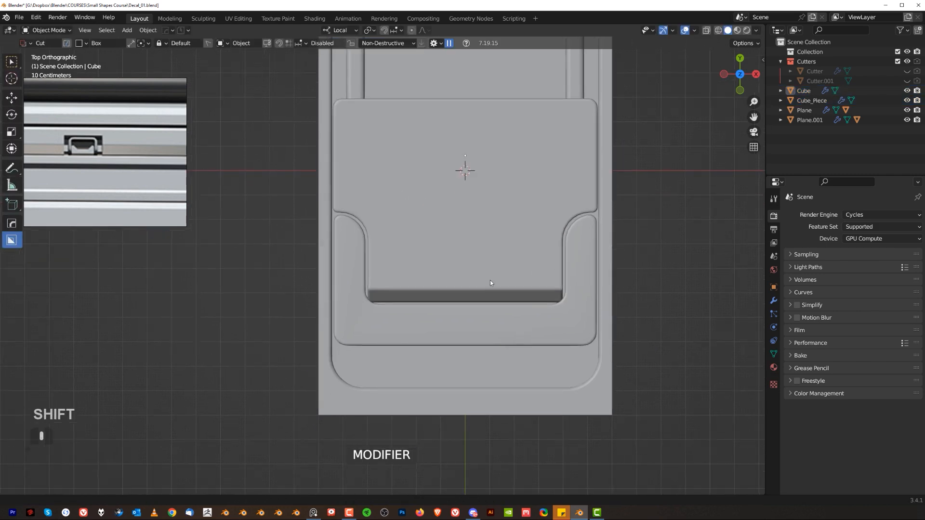
Move the lower piece's front face and adjoining rounded corner faces about 0.16 m along negative Y, close to the recess edge
shift+scroll(490, 318, down, 2)
middle_drag(490, 317, 514, 273)
key(KP_5)
key(Tab)
click(667, 361)
key(Tab)
click(512, 232)
click(510, 301)
key(Tab)
middle_drag(395, 343, 287, 409)
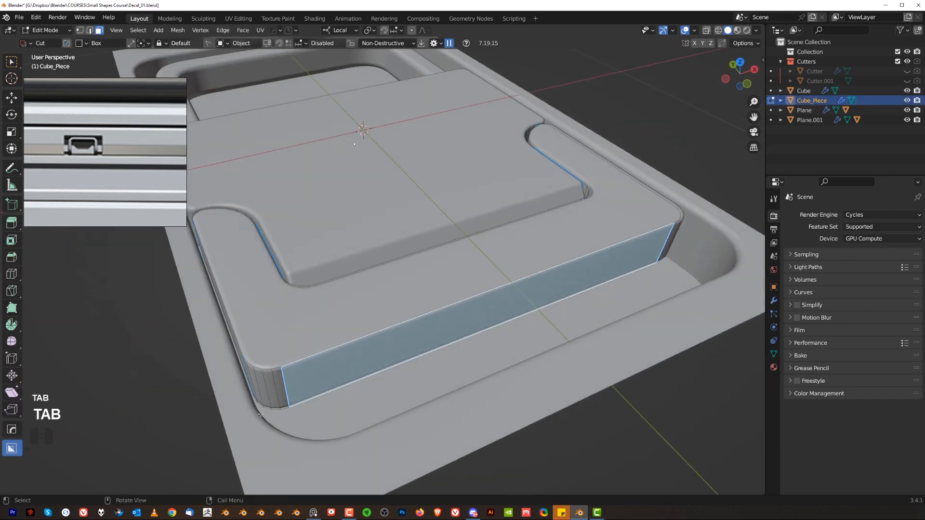
middle_drag(243, 361, 166, 371)
key(ctrl+z)
ctrl+click(275, 392)
shift+middle_drag(166, 371, 202, 270)
scroll(308, 221, down, 3)
shift+middle_drag(452, 392, 568, 258)
scroll(486, 293, up, 3)
scroll(568, 258, down, 3)
shift+middle_drag(433, 193, 473, 263)
key(KP_5)
key(g)
key(y)
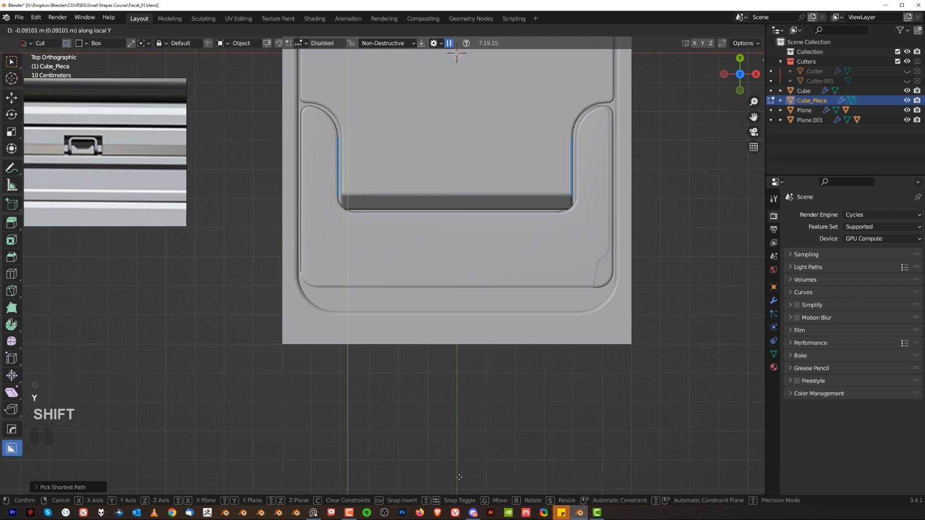
click(482, 422)
key(g)
key(y)
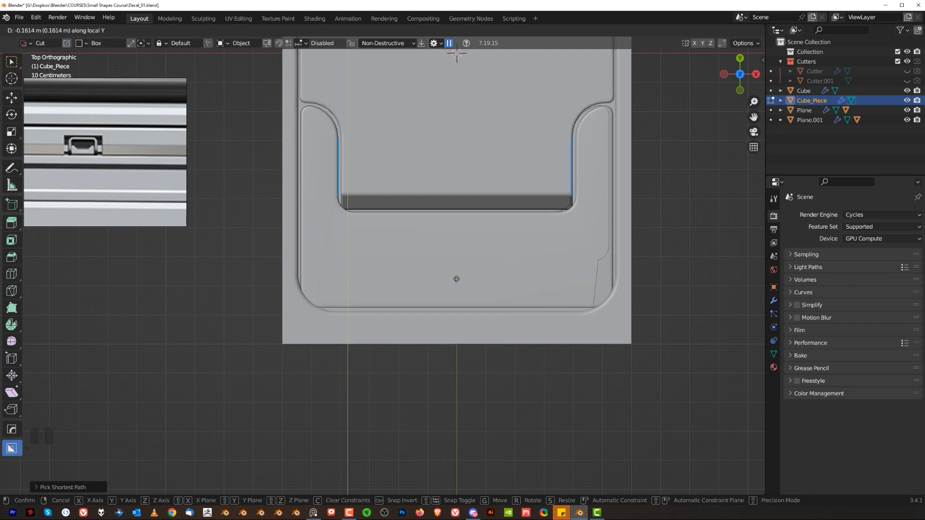
click(456, 279)
Rebuild the lower piece's rounded outer corner at the front with Refuse, using 11 segments and a width of about 0.083
scroll(309, 310, up, 2)
middle_drag(309, 310, 369, 250)
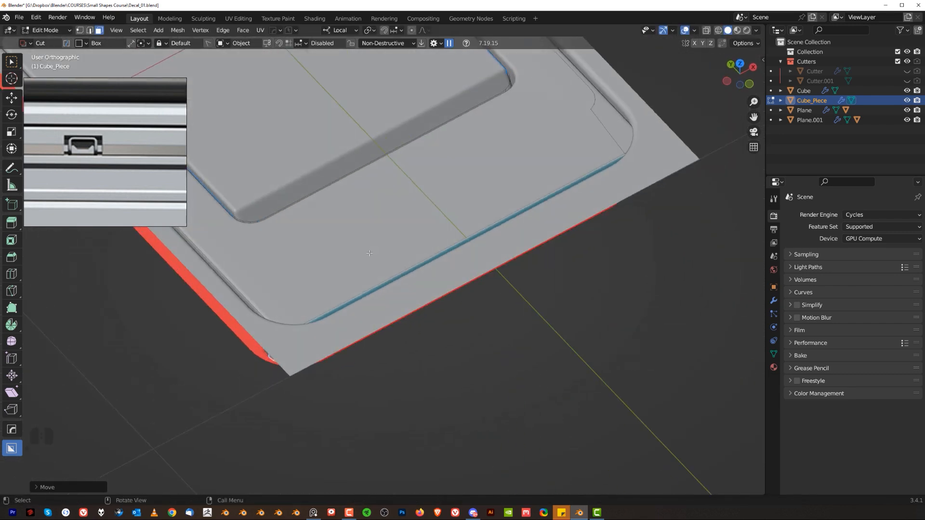
key(slash)
key(Tab)
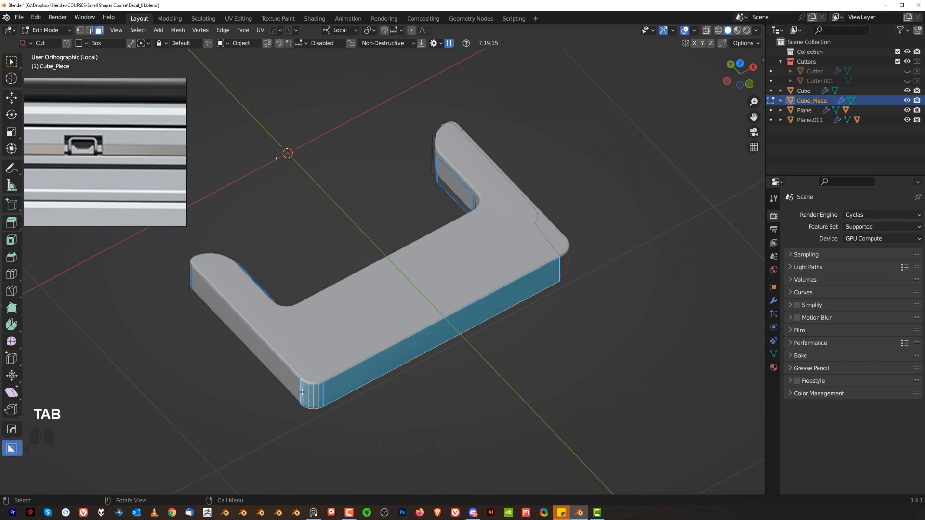
click(302, 393)
ctrl+click(320, 395)
key(slash)
key(grave)
key(grave)
scroll(404, 268, down, 1)
shift+middle_drag(405, 269, 440, 276)
scroll(440, 276, up, 2)
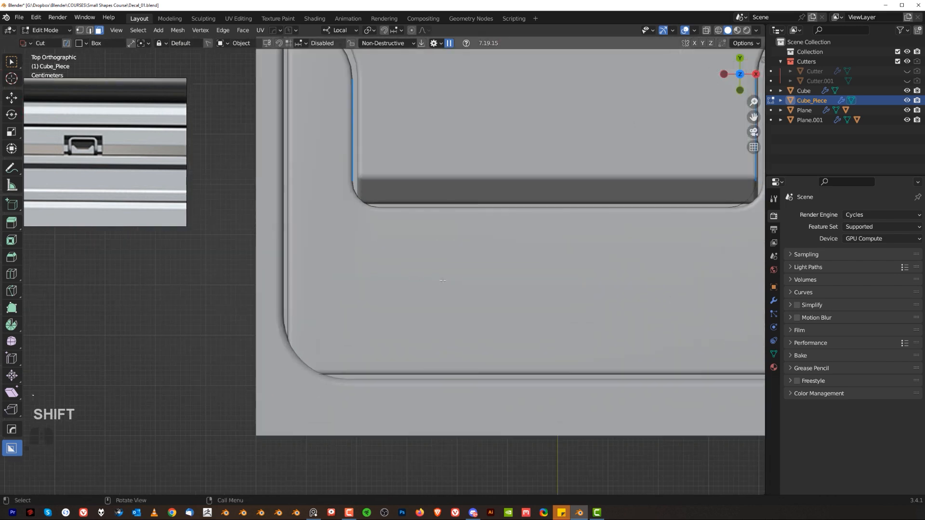
key(y)
click(434, 249)
key(w)
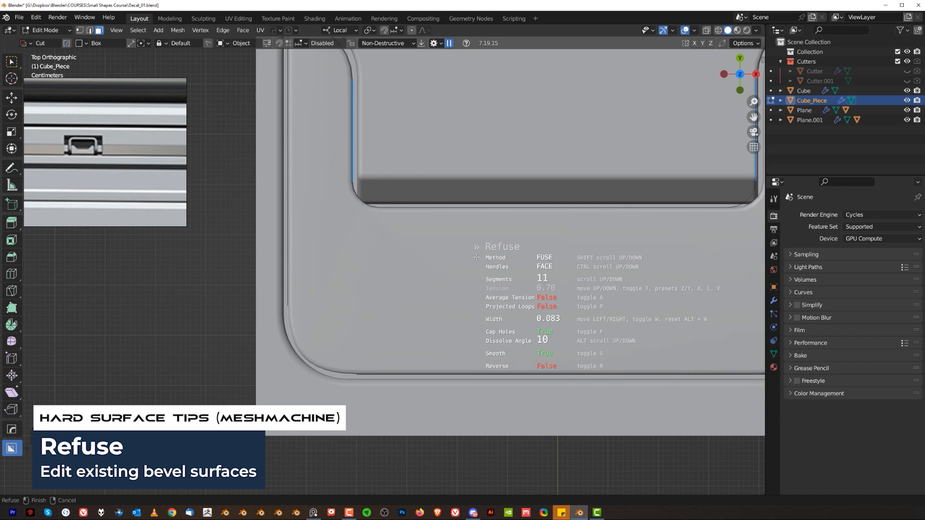
click(477, 257)
Symmetrize the lower piece across X to carry the larger rounded corner to the other side, and finish editing it
scroll(477, 257, down, 4)
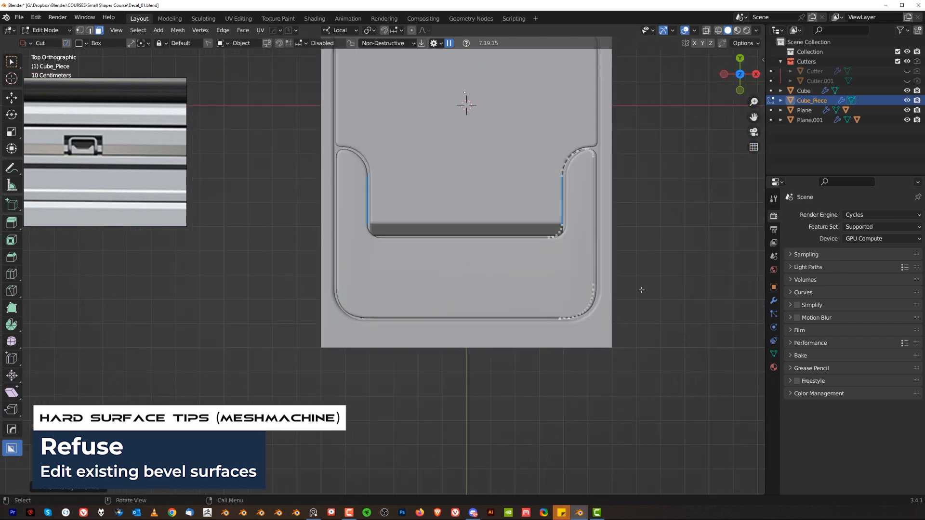
key(Tab)
shift+middle_drag(469, 198, 452, 240)
click(661, 206)
scroll(505, 250, up, 2)
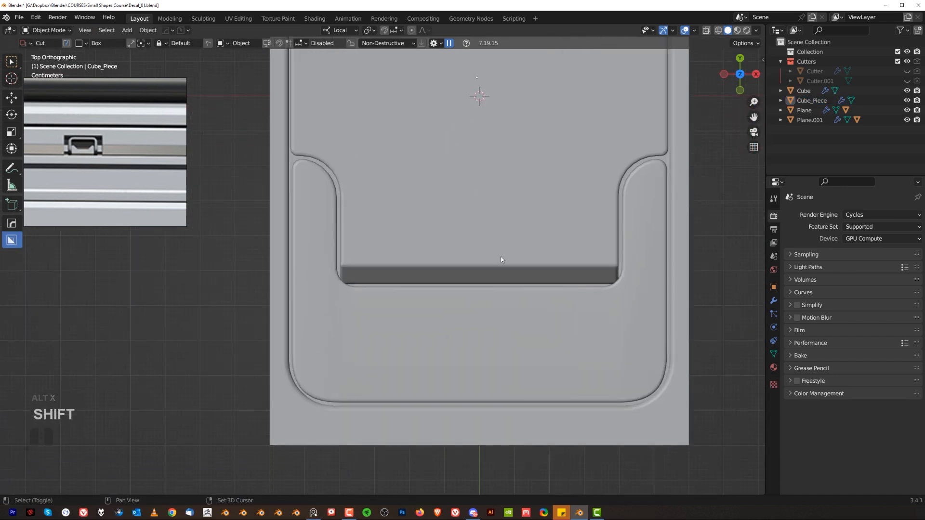
Move the U-shaped handle slightly along its local Y axis within the recess
middle_drag(505, 250, 442, 302)
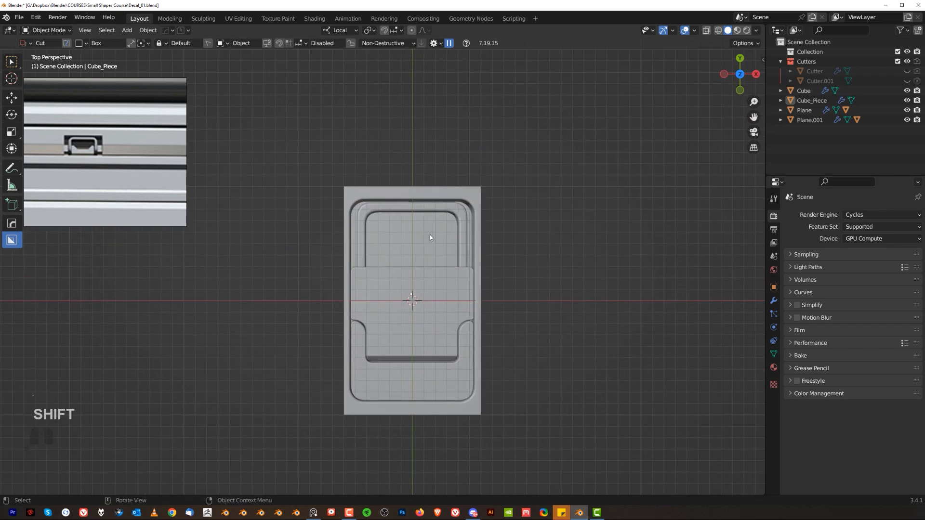
scroll(430, 237, up, 2)
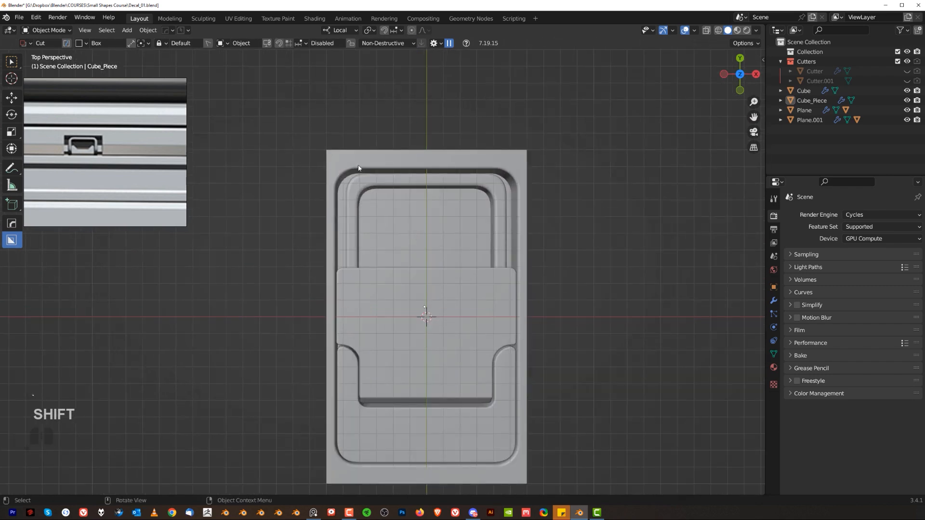
click(400, 190)
scroll(434, 211, up, 2)
key(g)
key(y)
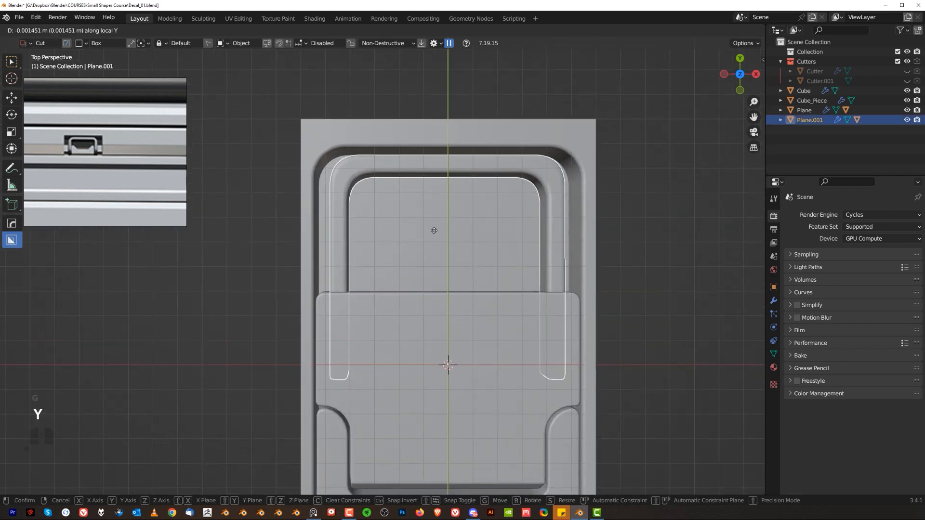
click(428, 295)
Select the U-shaped handle's loop of side faces, shrink it slightly along its normals, and finish editing the handle
scroll(441, 267, up, 1)
middle_drag(442, 267, 374, 225)
key(Tab)
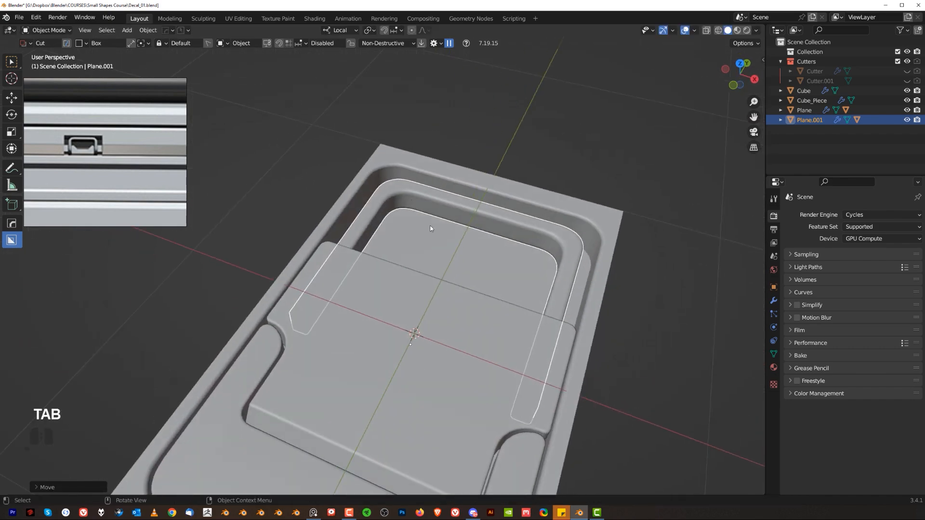
click(373, 226)
ctrl+click(516, 227)
middle_drag(516, 228, 647, 224)
key(alt+s)
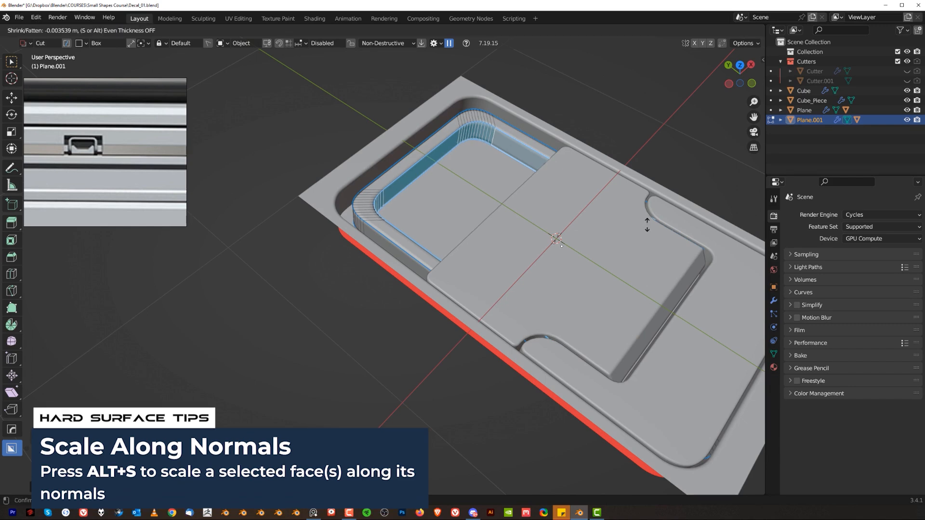
click(638, 198)
key(Tab)
Adjust the handle's bevel width with HardOps Bevel, using 3 segments and a 0.70 profile
scroll(495, 132, down, 1)
scroll(428, 244, up, 1)
shift+middle_drag(467, 177, 478, 203)
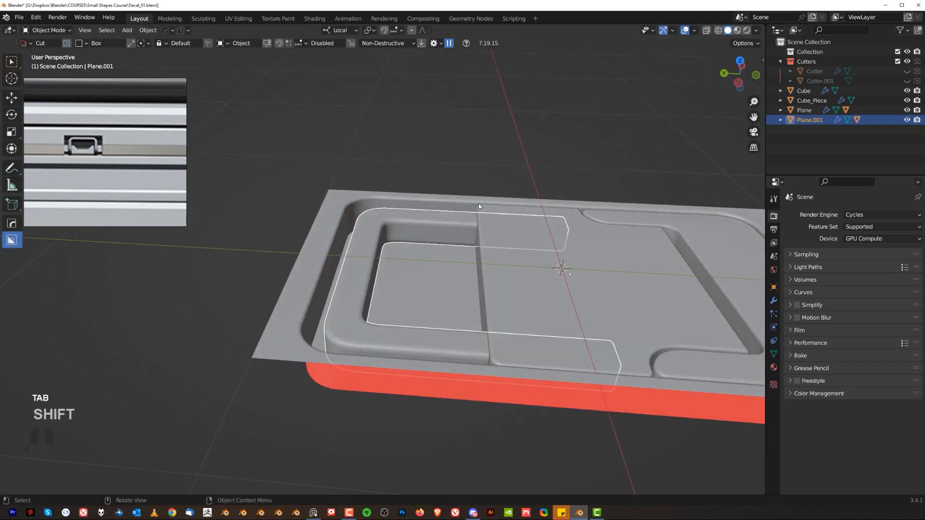
scroll(472, 224, up, 2)
key(q)
click(466, 186)
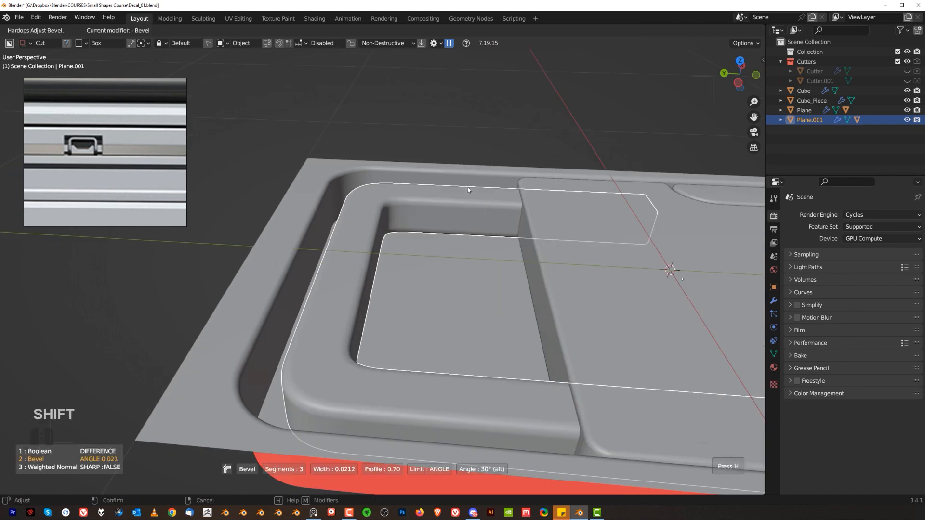
click(475, 198)
Scale the handle down along its local Z axis and lower it slightly along Z in the recess
scroll(475, 198, down, 4)
middle_drag(475, 198, 418, 254)
key(s)
key(z)
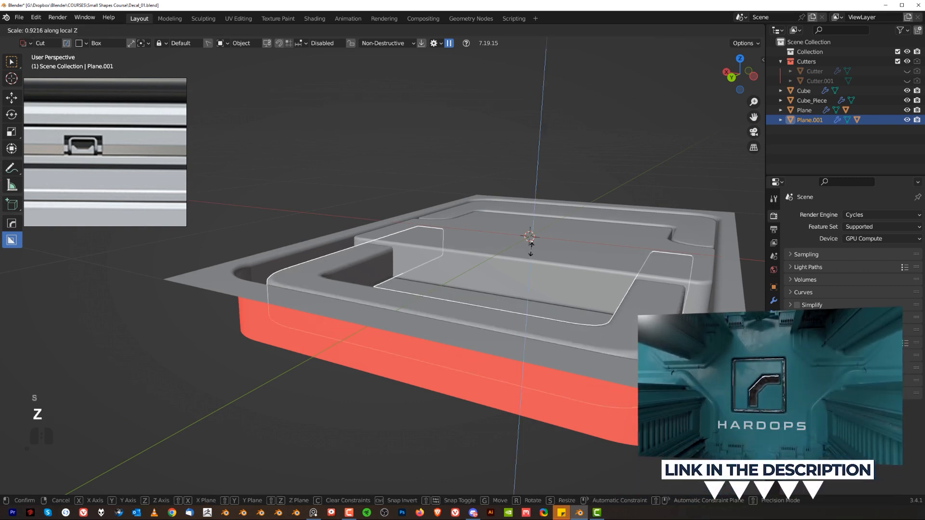
key(shift)
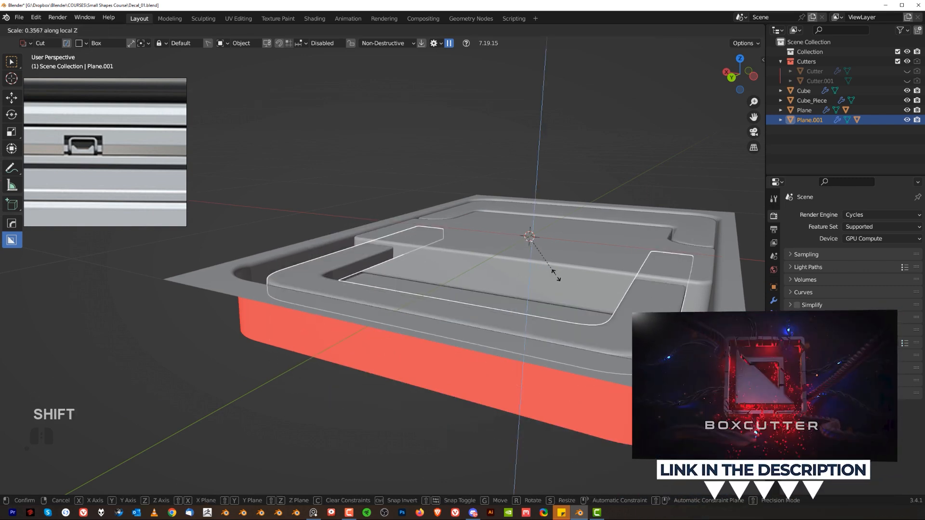
click(591, 289)
key(g)
key(z)
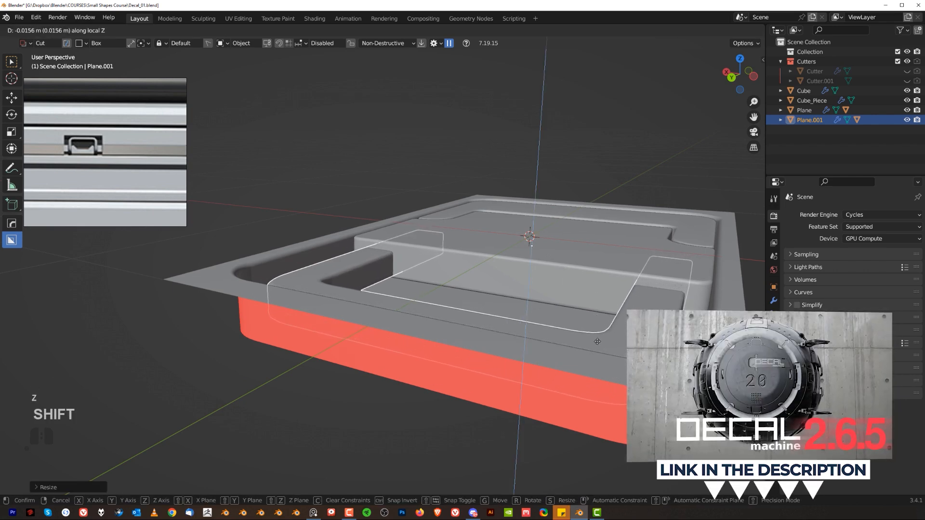
click(596, 325)
middle_drag(550, 250, 444, 212)
scroll(443, 212, down, 3)
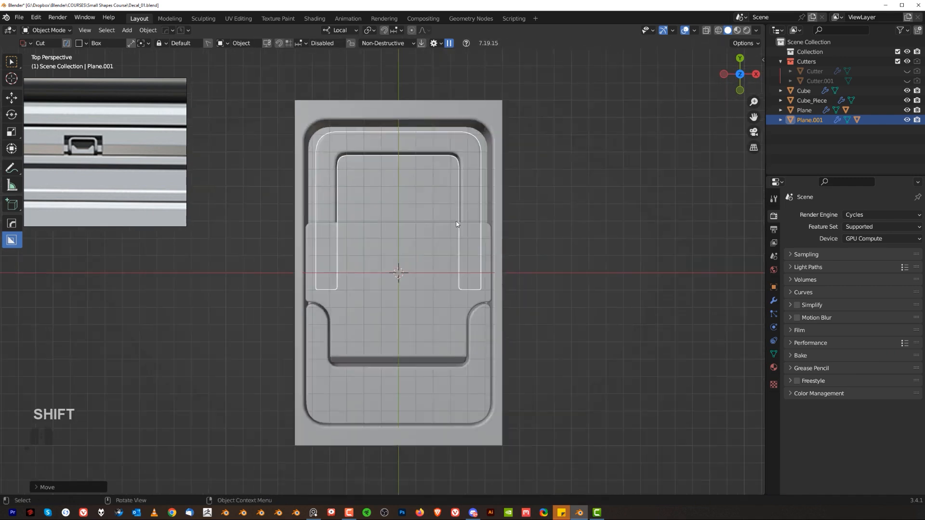
click(527, 255)
Draw a 32-sided BoxCutter circle near the lower piece's outer corner and extrude it about 0.07 into the surface
scroll(446, 252, up, 2)
shift+middle_drag(446, 252, 445, 246)
scroll(445, 249, down, 2)
scroll(450, 309, up, 2)
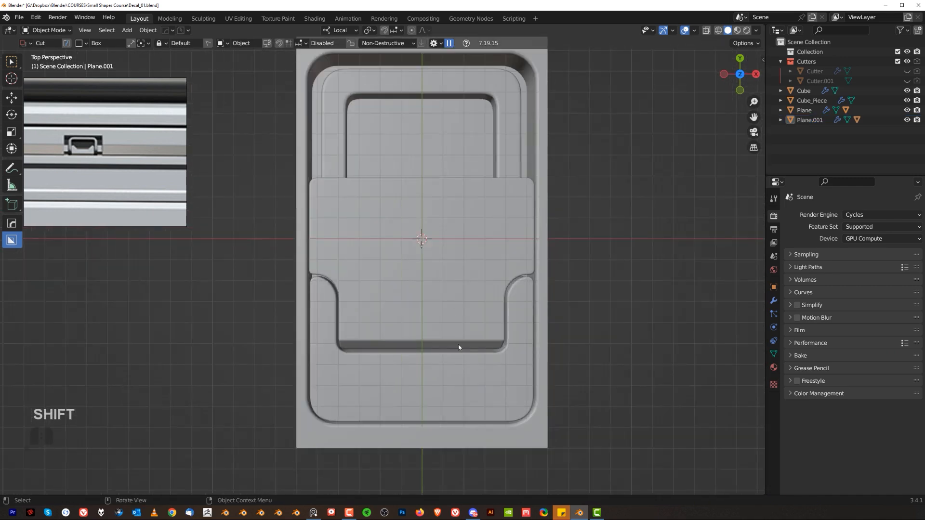
shift+middle_drag(450, 310, 448, 221)
click(428, 311)
scroll(428, 311, up, 1)
key(d)
click(427, 340)
drag(324, 316, 339, 320)
middle_drag(339, 319, 382, 271)
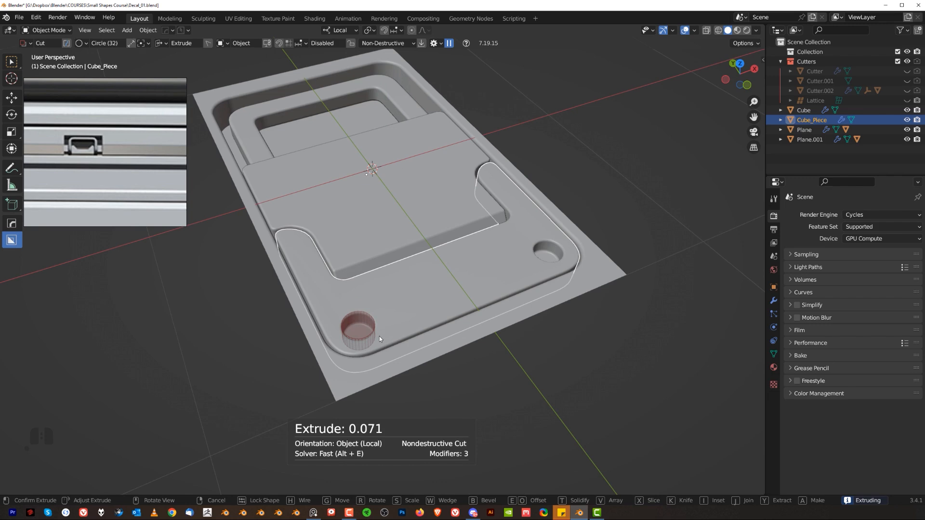
Solidify the circular cutter into a thin ring and finish the groove cut in the lower piece
key(t)
shift+click(412, 338)
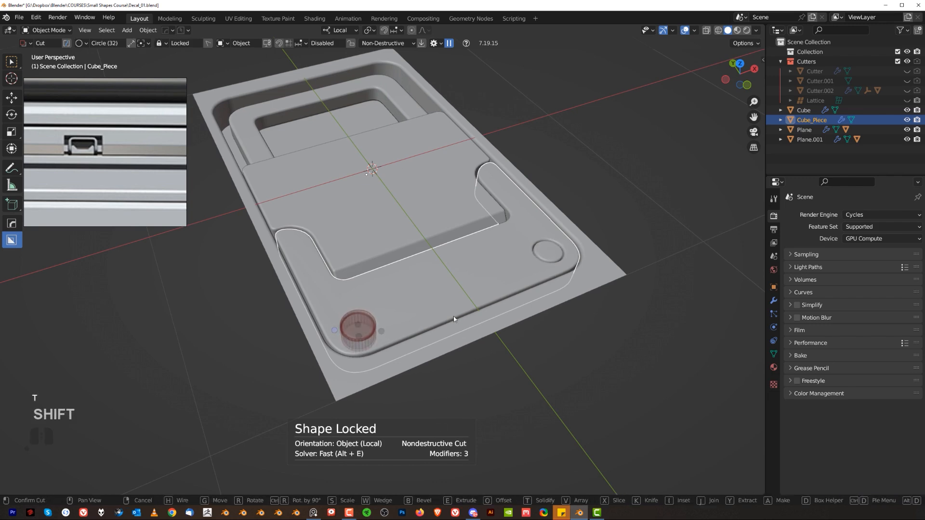
click(608, 160)
Cut a wedge-shaped box notch about 0.18 deep into the latch's front edge near one corner, sloping down toward the lower piece
shift+middle_drag(366, 252, 411, 314)
key(grave)
click(466, 124)
click(433, 295)
key(d)
click(427, 310)
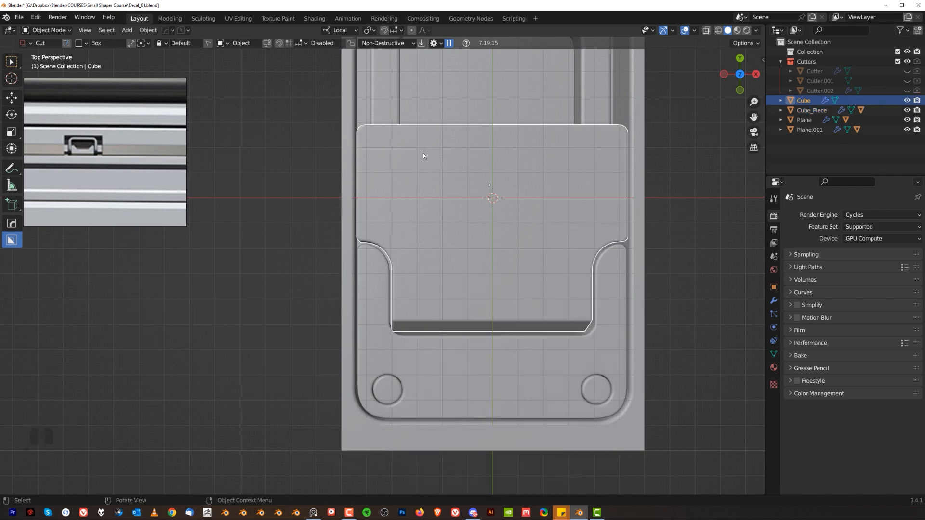
mouse_move(418, 306)
mouse_down()
mouse_move(426, 338)
mouse_move(453, 342)
mouse_up()
middle_drag(453, 343, 450, 322)
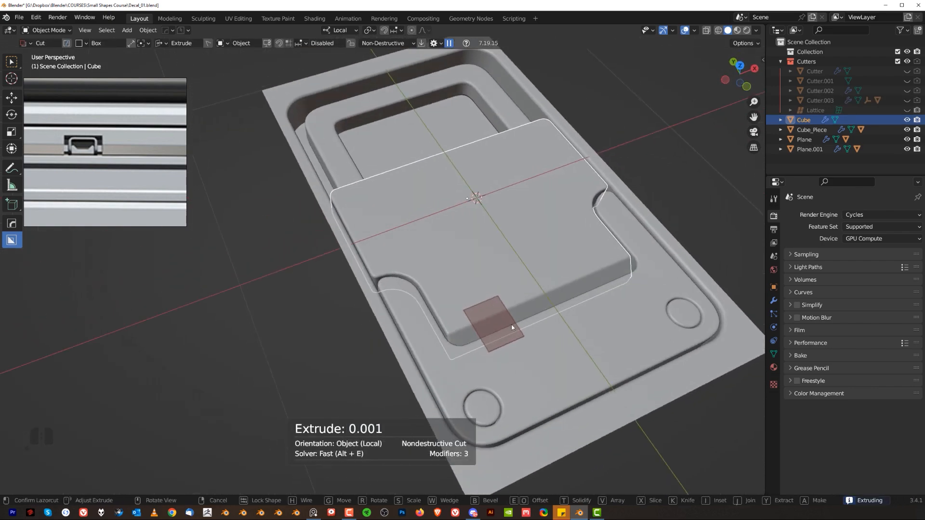
key(w)
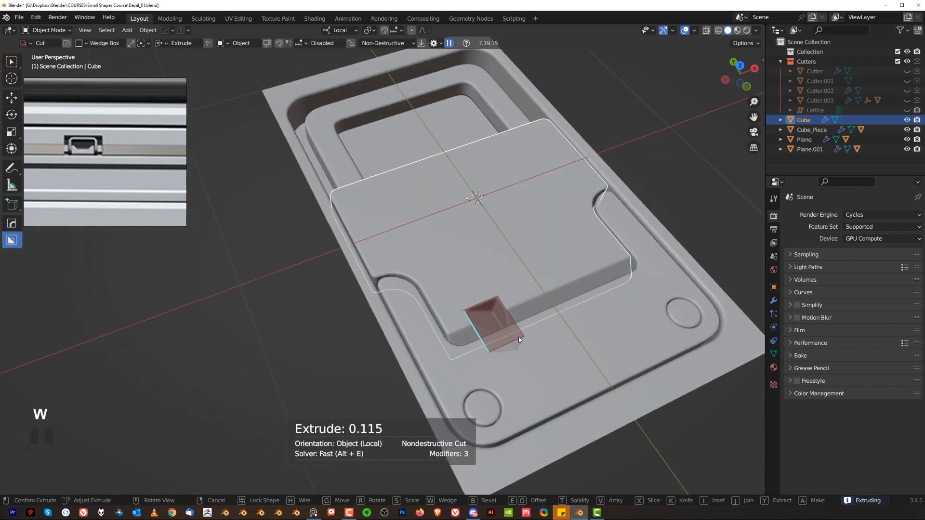
key(w)
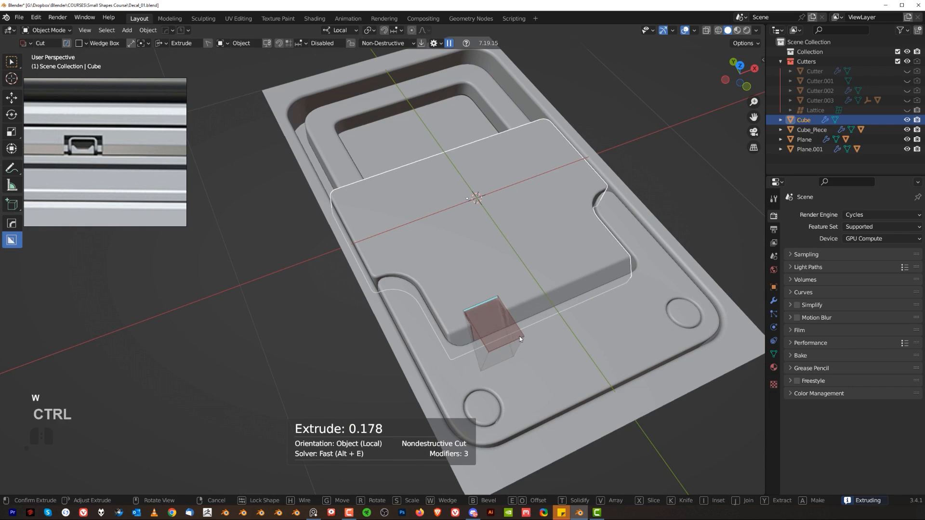
click(519, 336)
Mirror the latch's wedge notch across X to the other side of its front edge
middle_drag(519, 337, 497, 309)
key(alt+x)
click(405, 214)
key(grave)
key(grave)
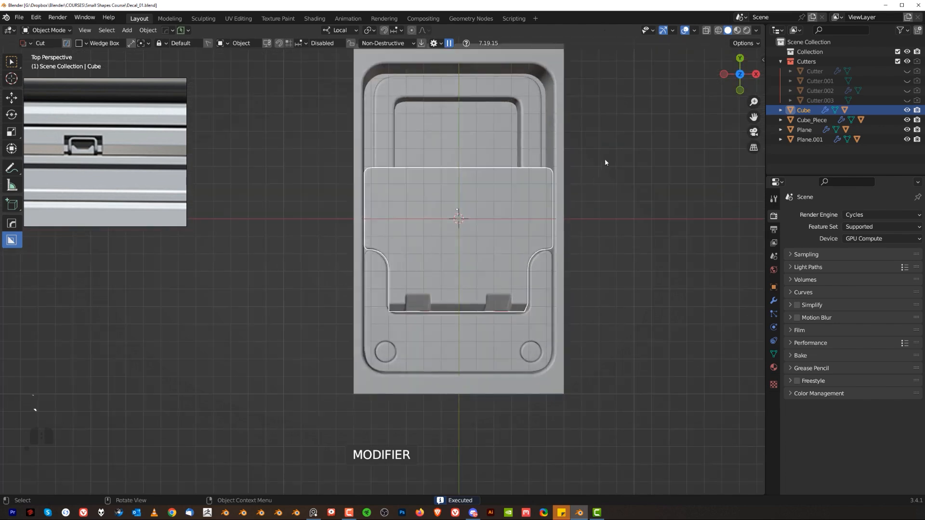
key(KP_5)
click(612, 208)
Edit the base panel and move its outer edge at the handle end about 0.05 m inward along local Y
scroll(592, 218, up, 3)
shift+middle_drag(573, 222, 472, 244)
scroll(436, 183, down, 3)
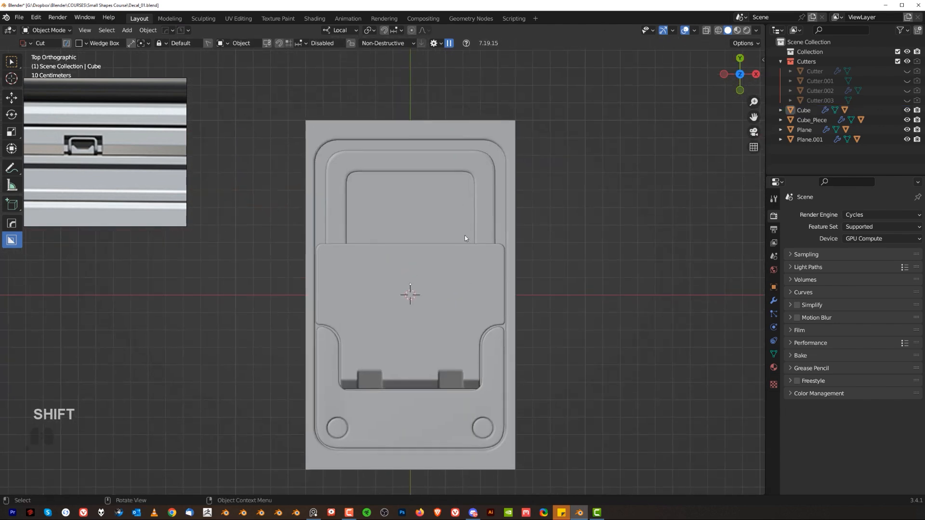
scroll(469, 235, down, 2)
middle_drag(351, 290, 368, 272)
key(grave)
scroll(407, 111, up, 2)
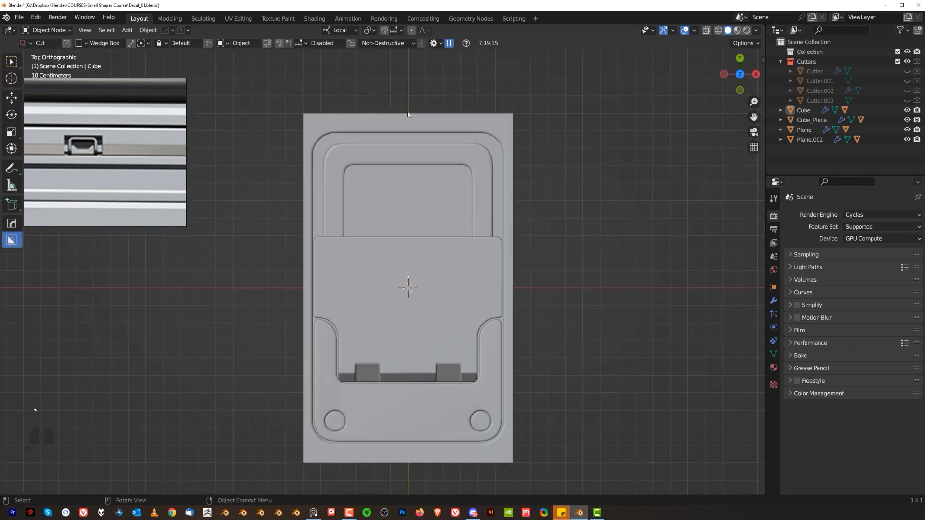
click(406, 127)
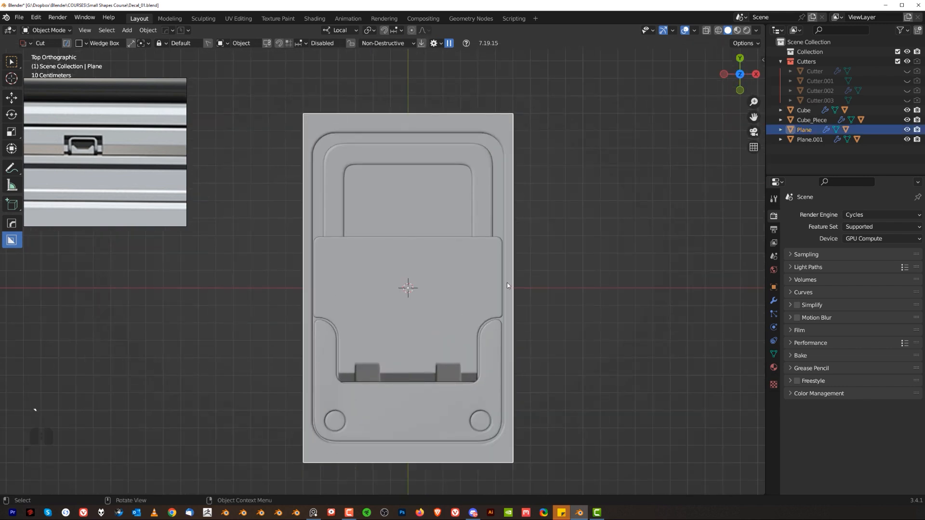
key(Tab)
key(shift)
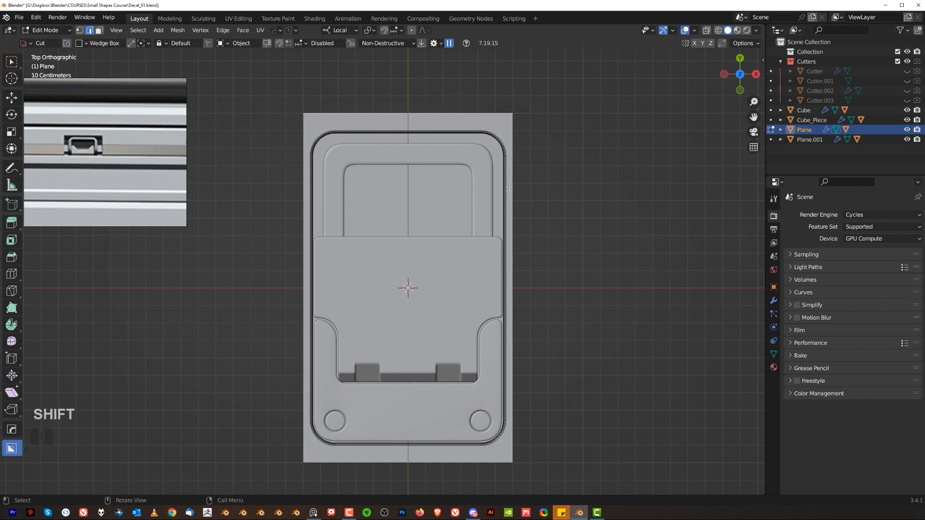
key(g)
key(y)
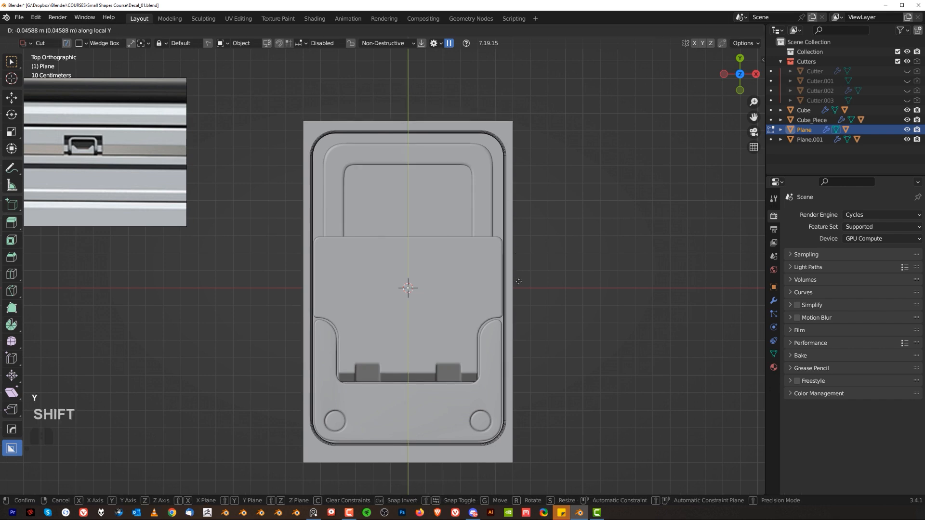
click(523, 292)
Move the panel's opposite outer edge about 0.05 m inward along local Y and finish editing the panel
shift+middle_drag(523, 293, 534, 206)
click(472, 362)
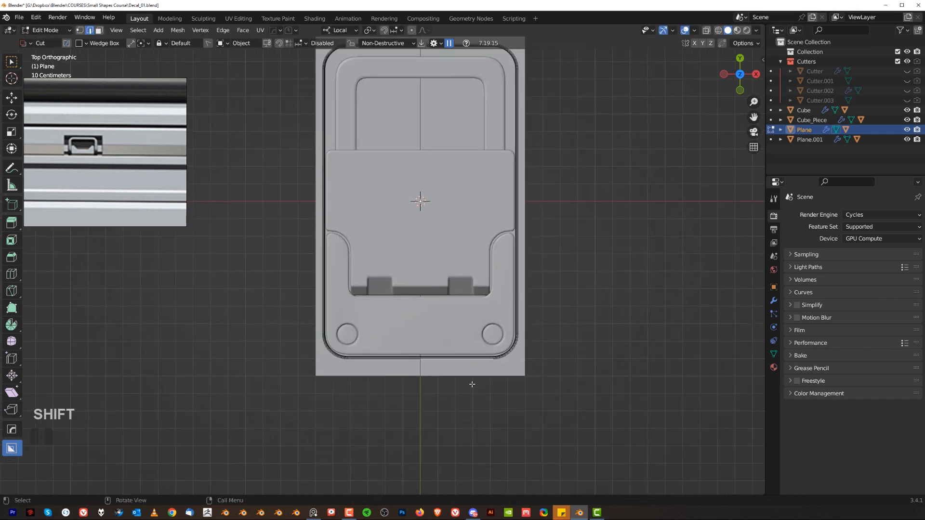
key(g)
key(y)
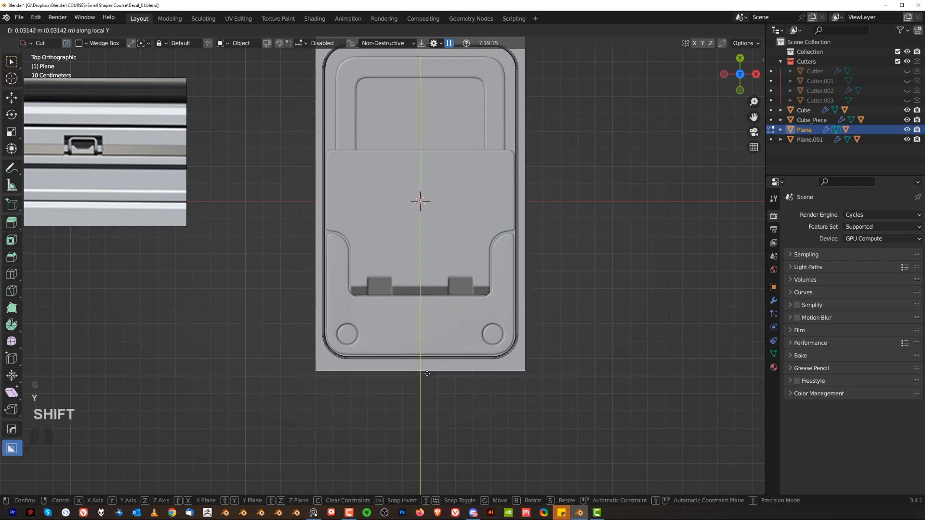
click(450, 331)
key(Tab)
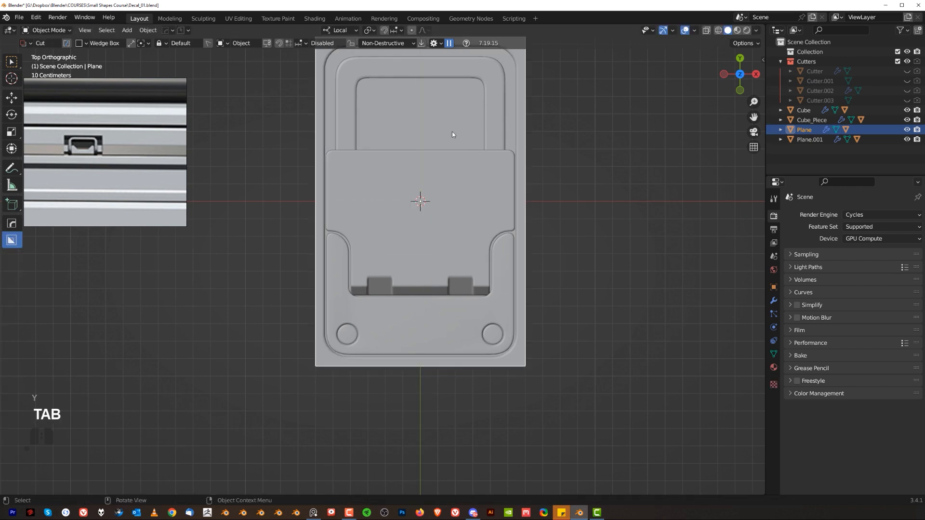
Apply the latch's modifiers with HardOps Smart Apply
key(ctrl+a)
click(523, 233)
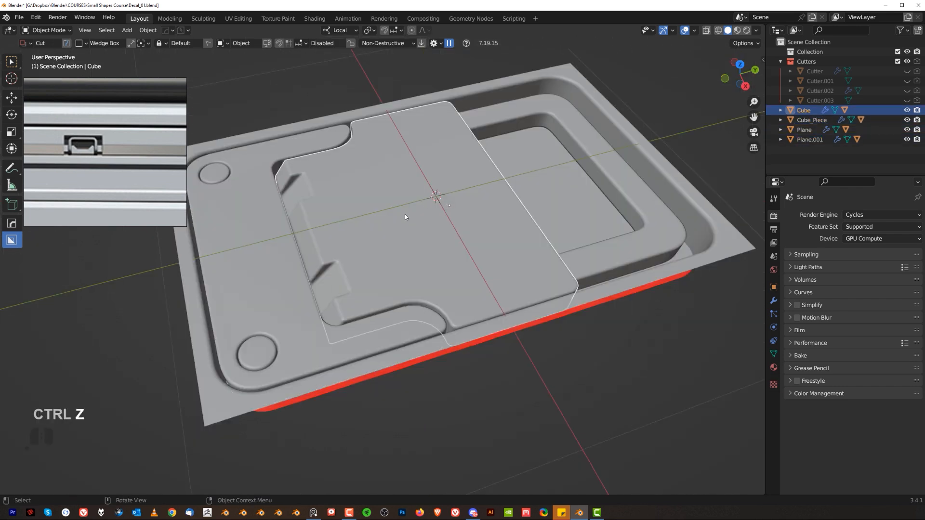
key(q)
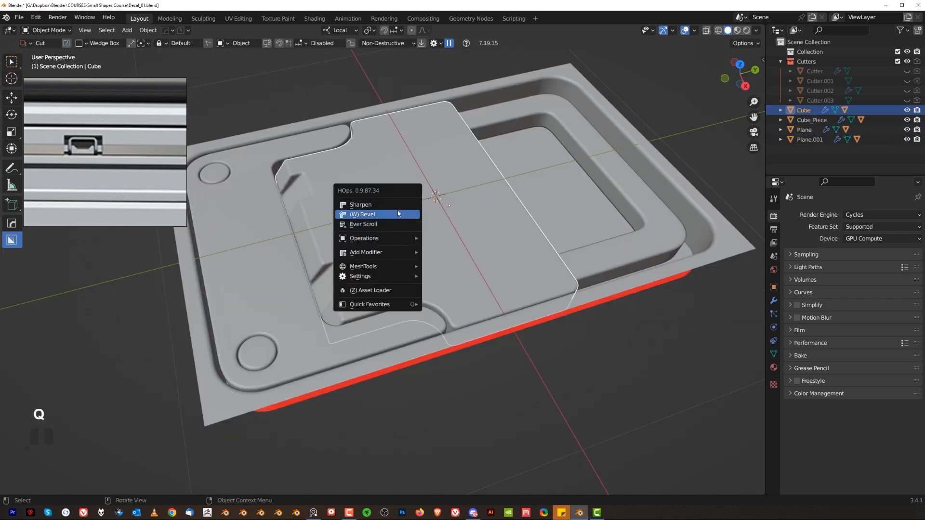
mouse_move(391, 241)
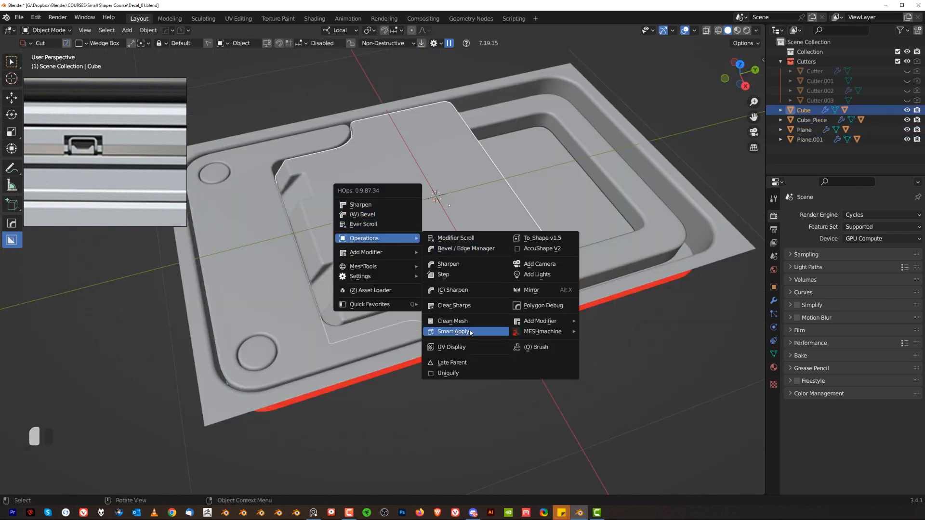
click(453, 331)
Use Smart Apply on the lower piece and on the U-shaped handle
click(227, 292)
key(q)
mouse_move(229, 293)
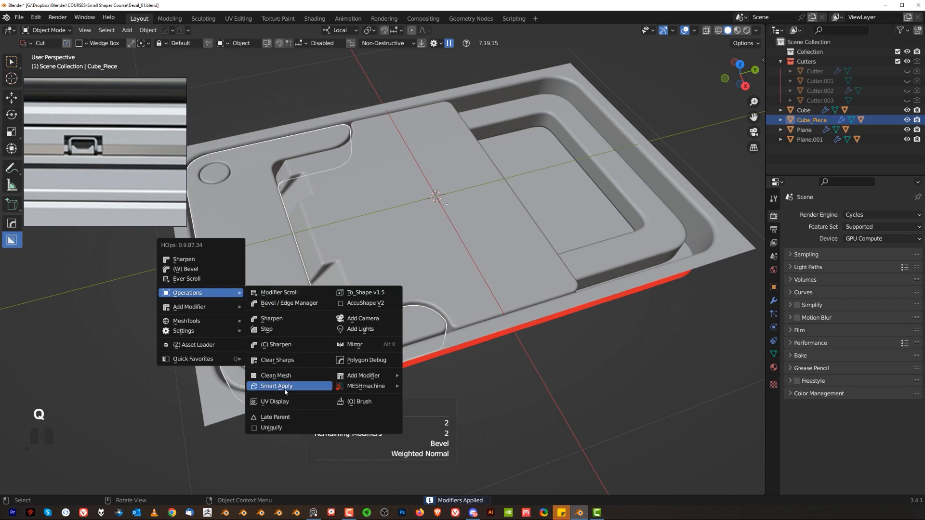
click(277, 386)
click(554, 260)
key(q)
mouse_move(556, 259)
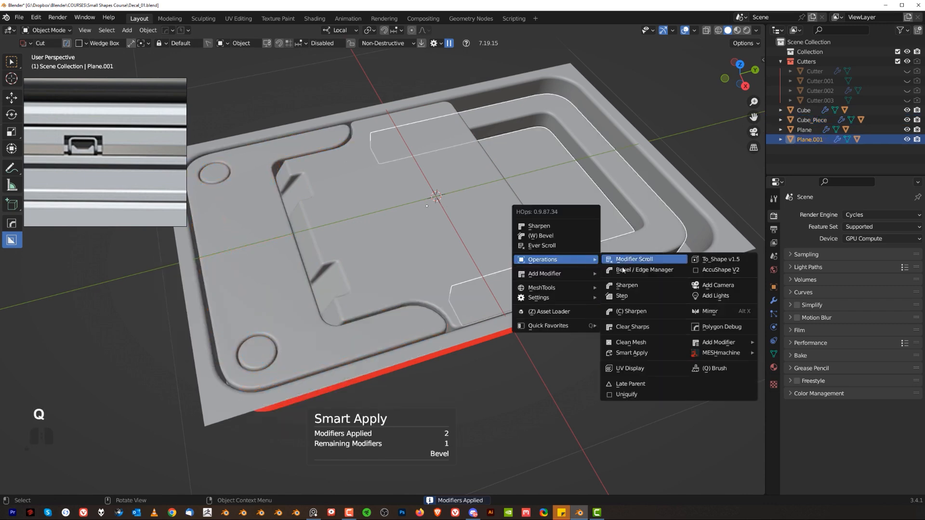
click(632, 353)
Join the latch, handle and lower piece into one object, with the lower piece as the active object
shift+click(290, 290)
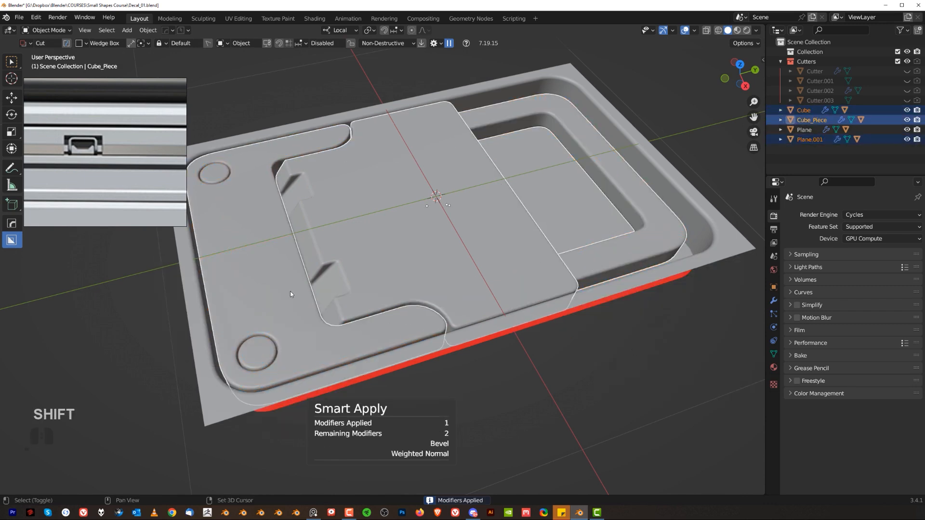
key(ctrl+j)
scroll(320, 264, down, 3)
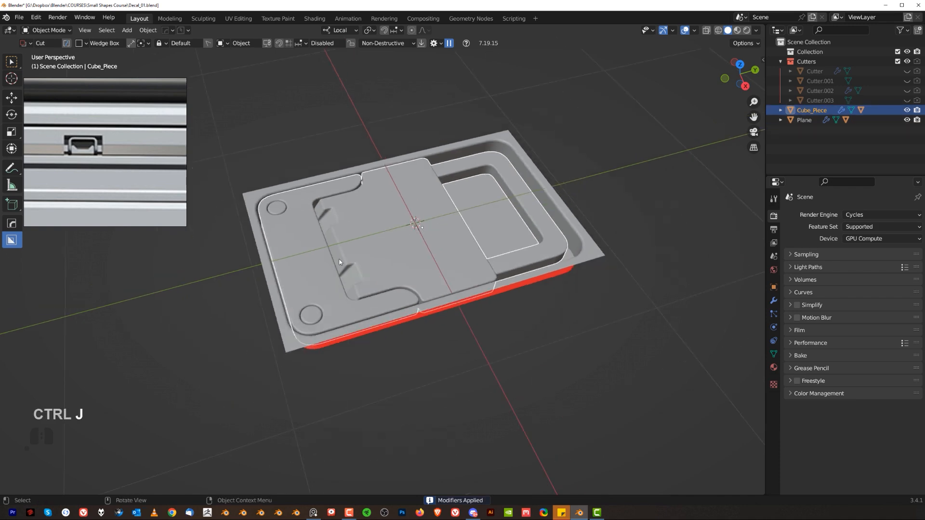
key(g)
right_click(451, 112)
shift+middle_drag(430, 166, 542, 220)
key(g)
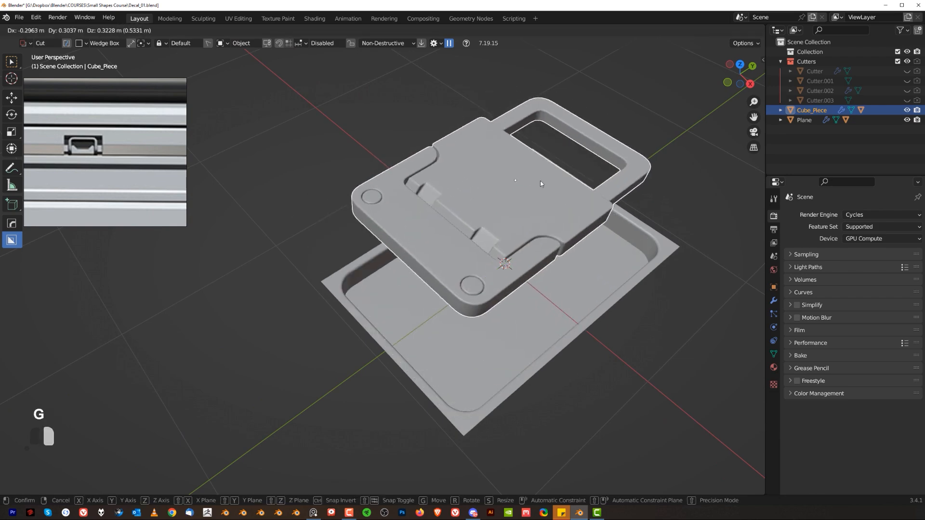
right_click(545, 172)
shift+middle_drag(545, 172, 462, 197)
click(504, 199)
key(g)
right_click(538, 159)
Select the panel together with the joined assembly, keeping the panel active, and open DECALmachine's decal creation settings
key(grave)
click(542, 70)
shift+middle_drag(480, 255, 411, 181)
shift+middle_drag(504, 277, 485, 228)
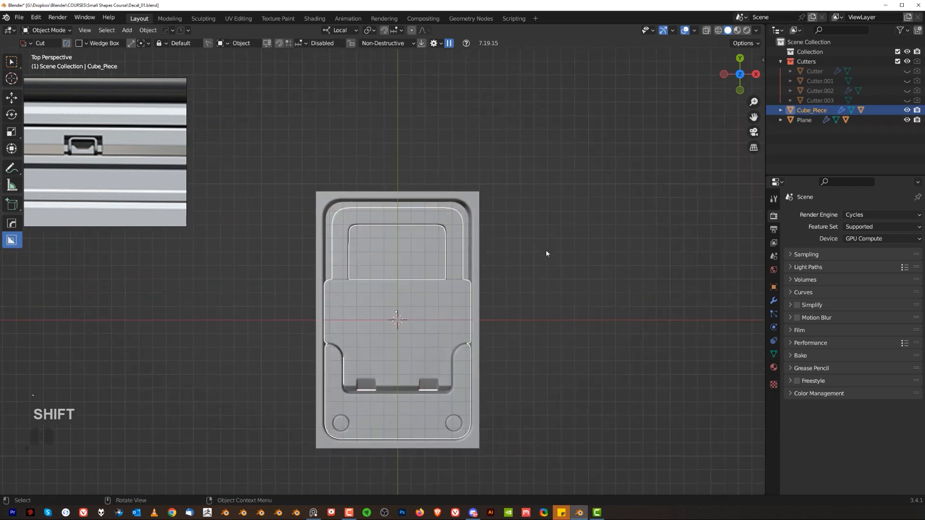
scroll(514, 314, down, 2)
scroll(510, 255, up, 2)
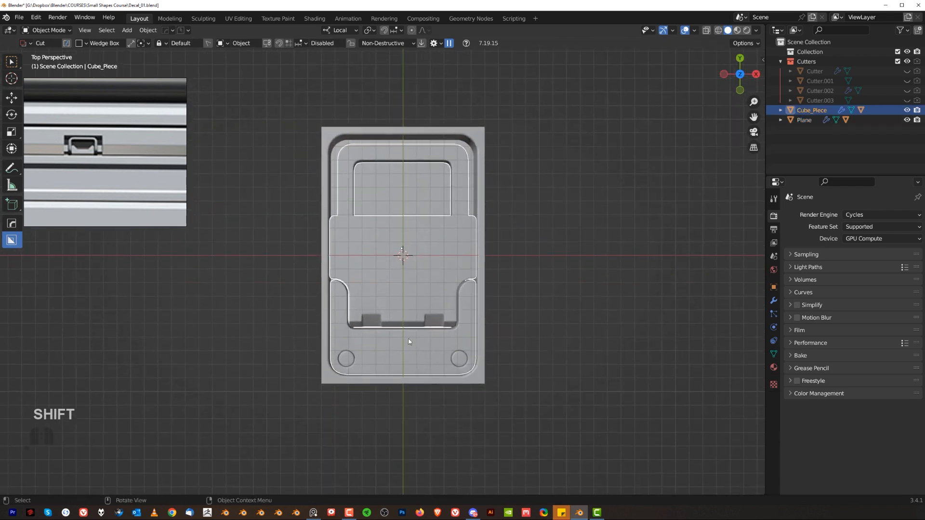
shift+click(477, 156)
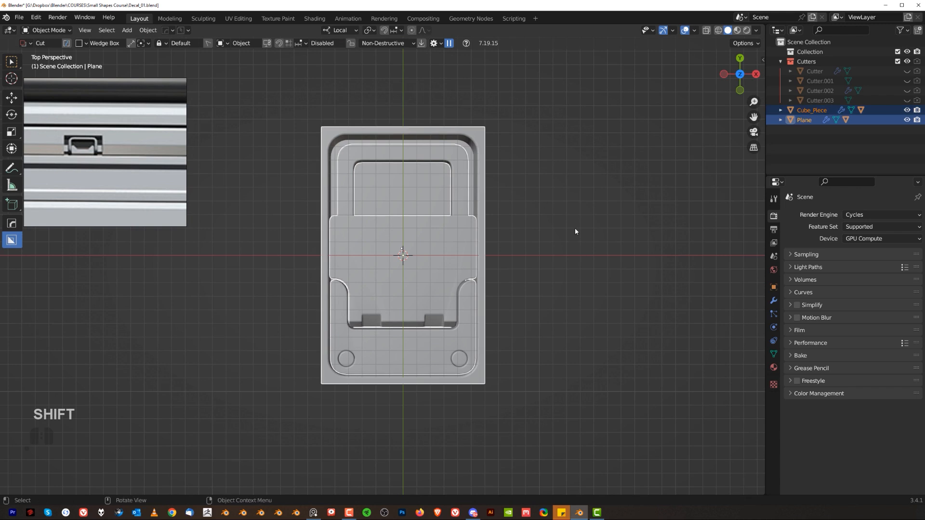
key(n)
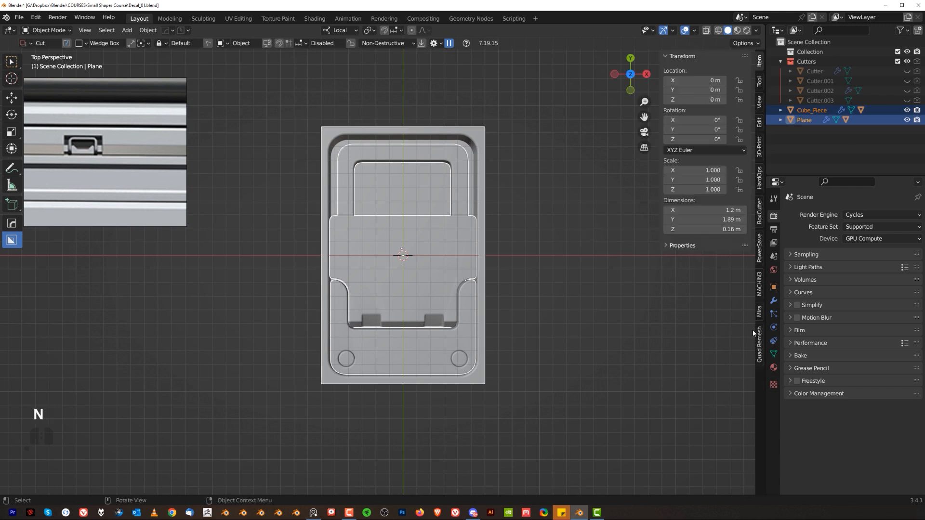
click(759, 286)
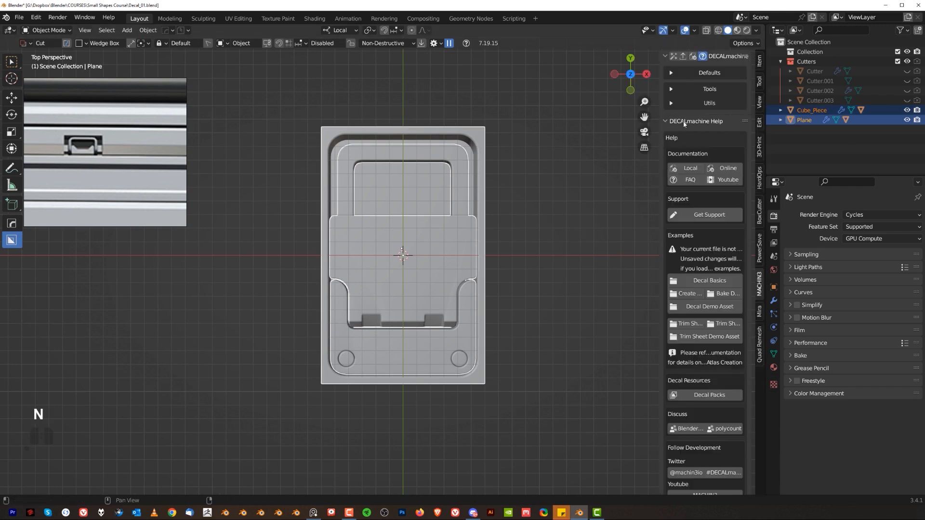
click(674, 56)
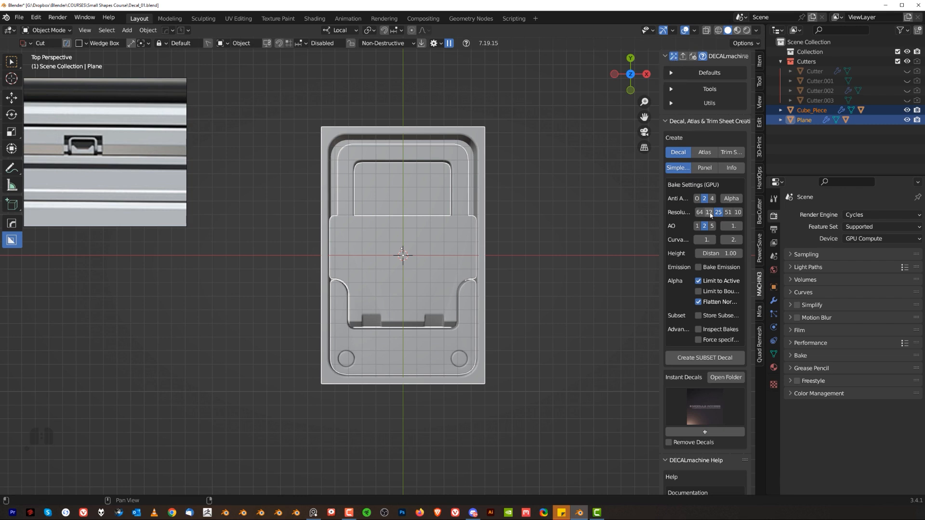
With Cube_Piece and the plane selected, set the decal bake to 4 anti-aliasing and 512 resolution
shift+click(466, 157)
shift+click(476, 138)
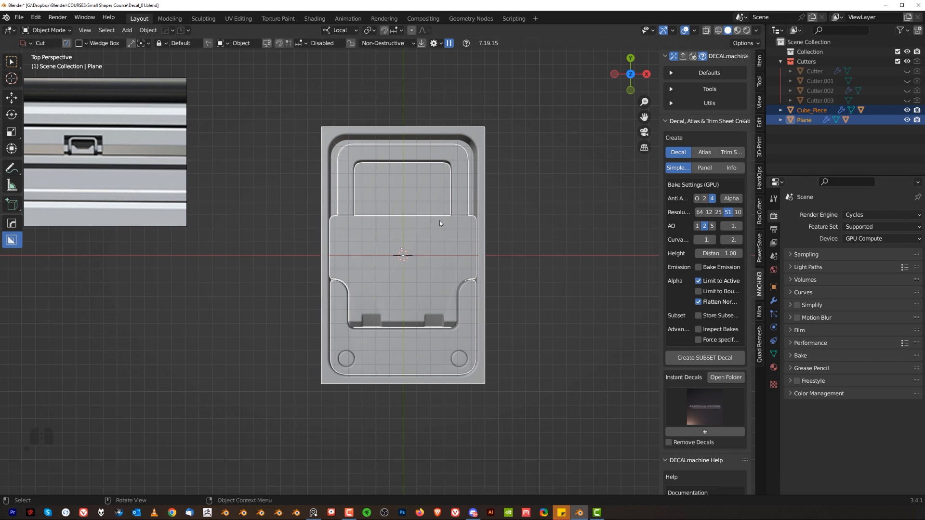
Check the modifier stack of Cube_Piece and add a Weighted Normal modifier by sharpening it
middle_drag(420, 246, 452, 234)
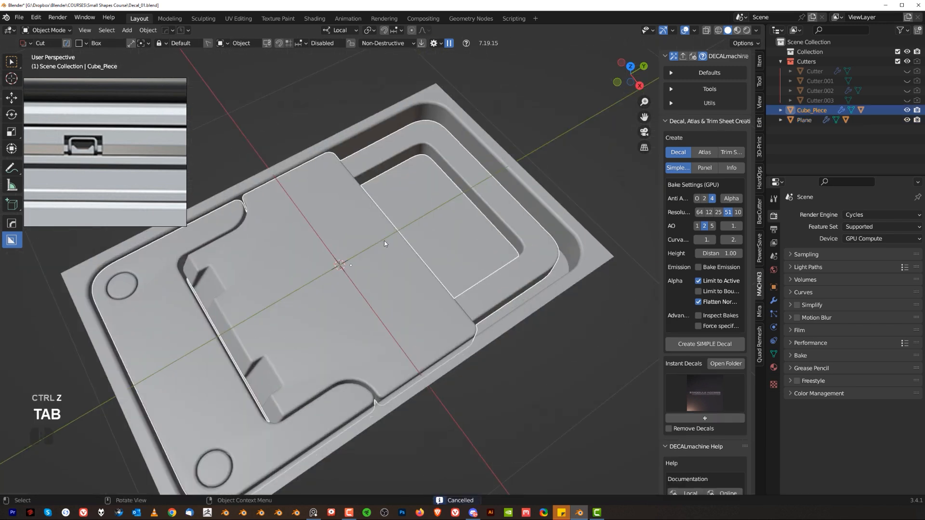
key(q)
key(ctrl+grave)
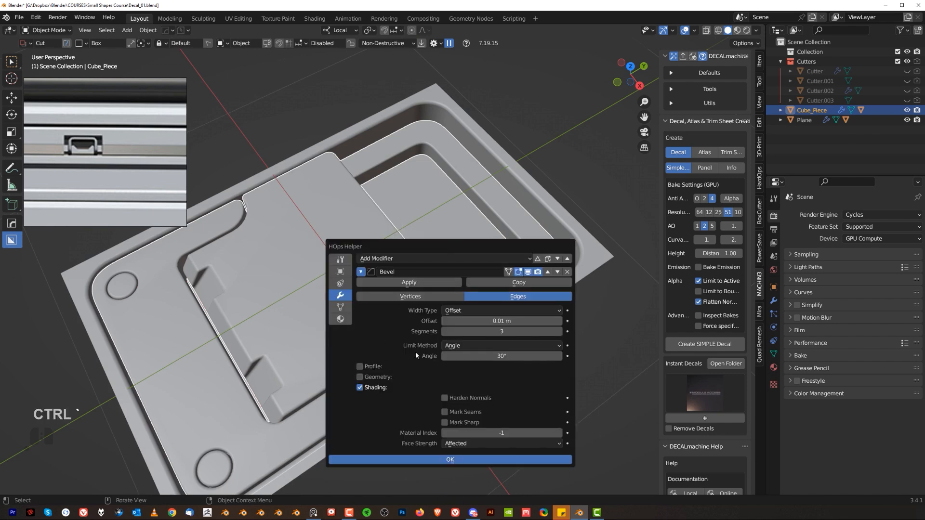
middle_drag(456, 191, 366, 222)
key(q)
click(362, 216)
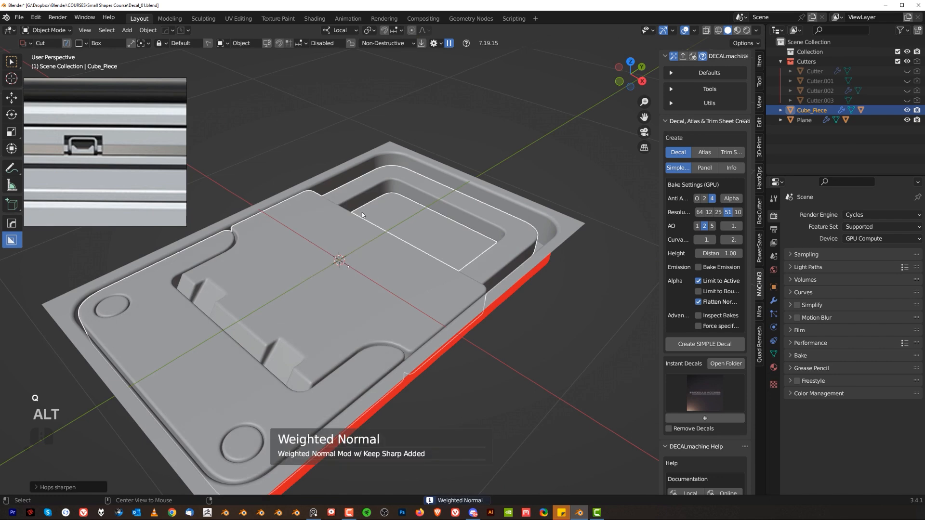
Enable Face Influence and raise the weight to 99 in the Weighted Normal modifier of Cube_Piece
key(ctrl+grave)
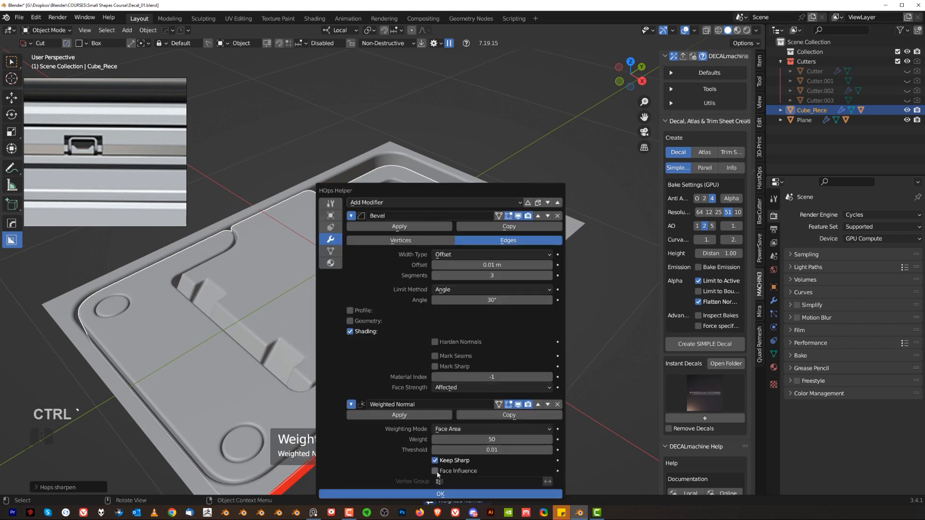
click(476, 389)
click(463, 418)
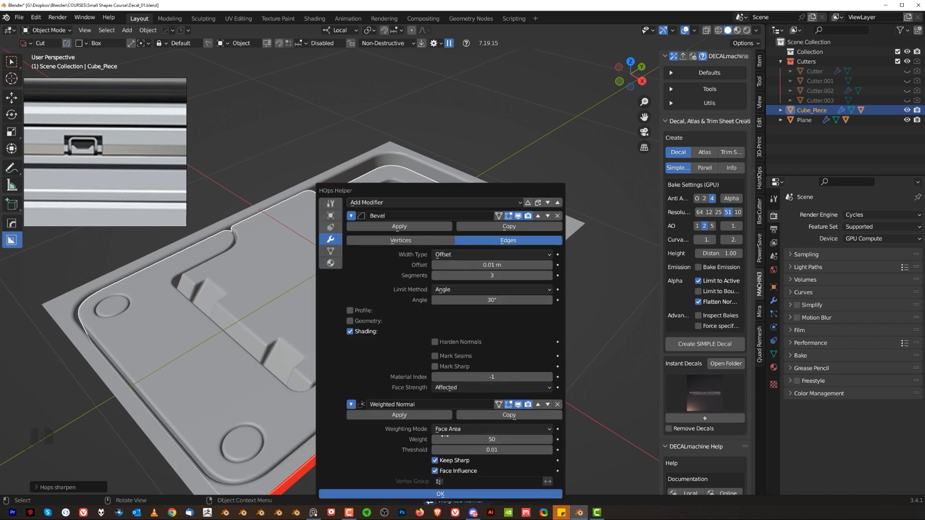
drag(474, 442, 546, 442)
click(475, 494)
Examine the piece's shading in orthographic top view and from a perspective angle
scroll(375, 302, down, 3)
key(g)
right_click(394, 203)
scroll(394, 204, up, 3)
middle_drag(424, 227, 376, 177)
key(KP_5)
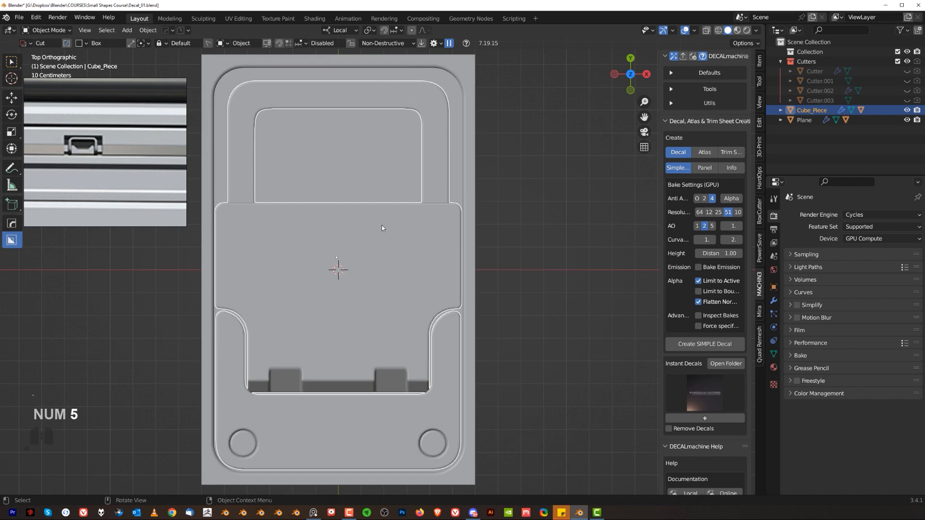
key(KP_5)
middle_drag(432, 274, 274, 294)
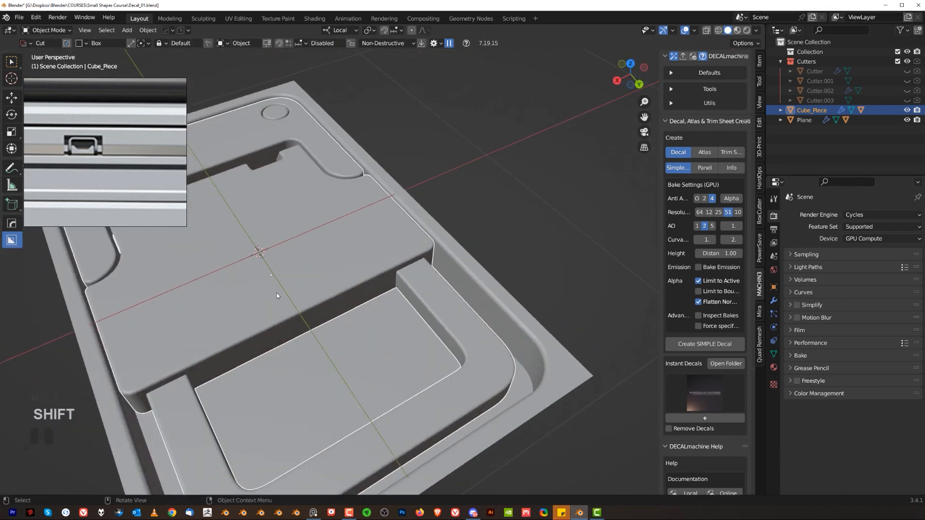
Cut a solidified box outline about 0.08 deep and 0.002 thick into the middle of the central plate's edge facing the handle opening
drag(330, 291, 284, 321)
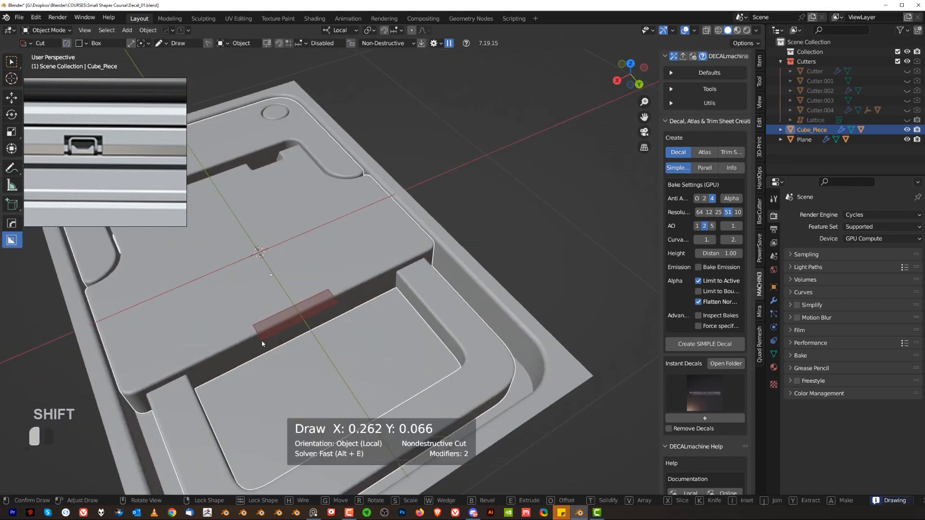
drag(247, 356, 248, 359)
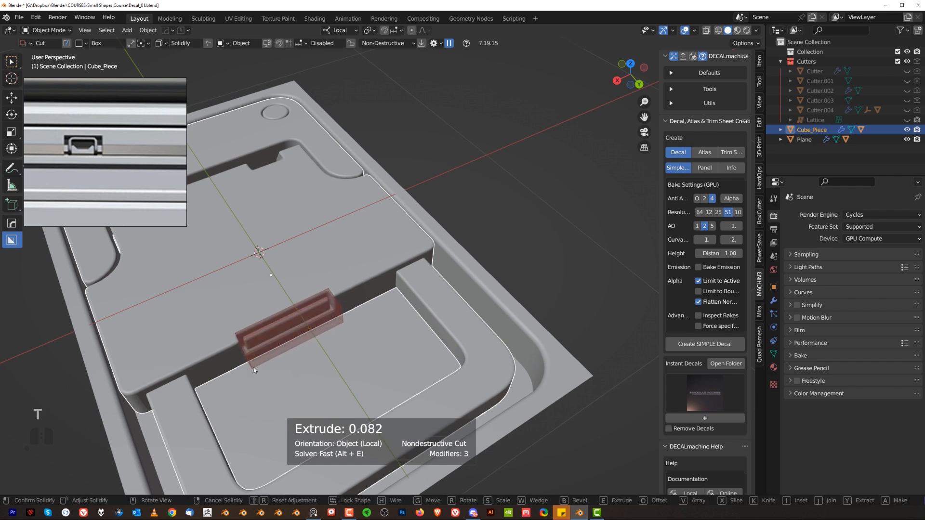
key(t)
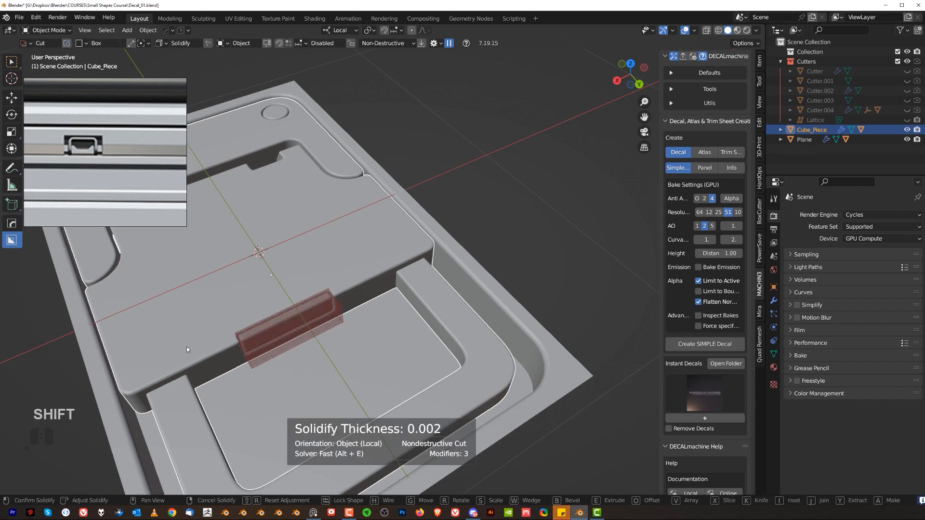
click(181, 345)
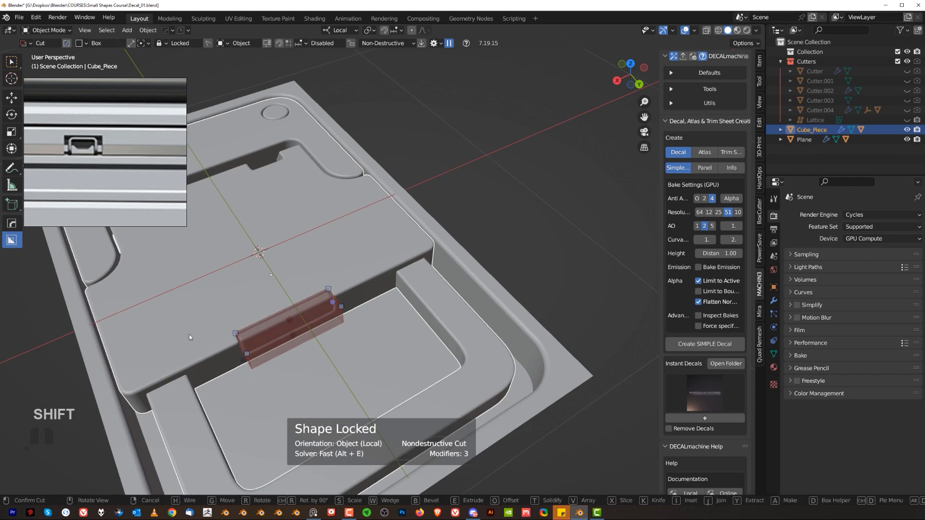
key(space)
Smart-apply the box cut on Cube_Piece while keeping its Bevel and Weighted Normal modifiers
scroll(221, 322, up, 1)
scroll(221, 322, up, 1)
shift+middle_drag(270, 313, 346, 323)
mouse_move(366, 270)
middle_down()
mouse_move(377, 247)
mouse_move(281, 291)
mouse_move(385, 269)
middle_up()
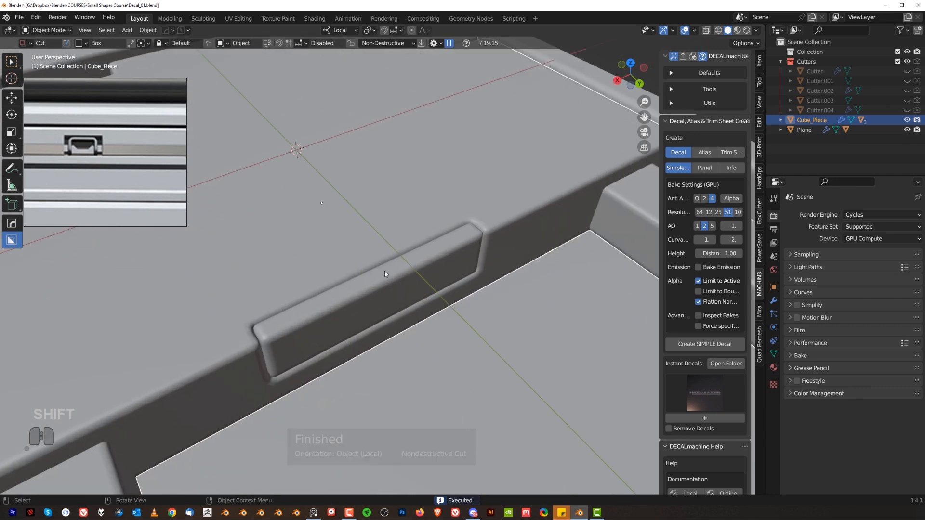
key(q)
mouse_move(382, 306)
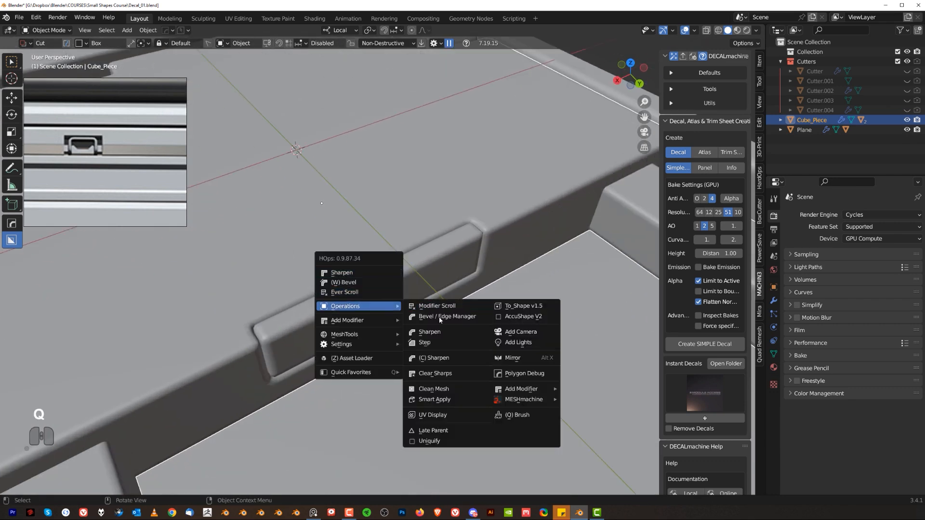
click(439, 392)
Separate the small block enclosed by the groove into its own object and return to Object Mode
key(Tab)
key(alt+a)
key(l)
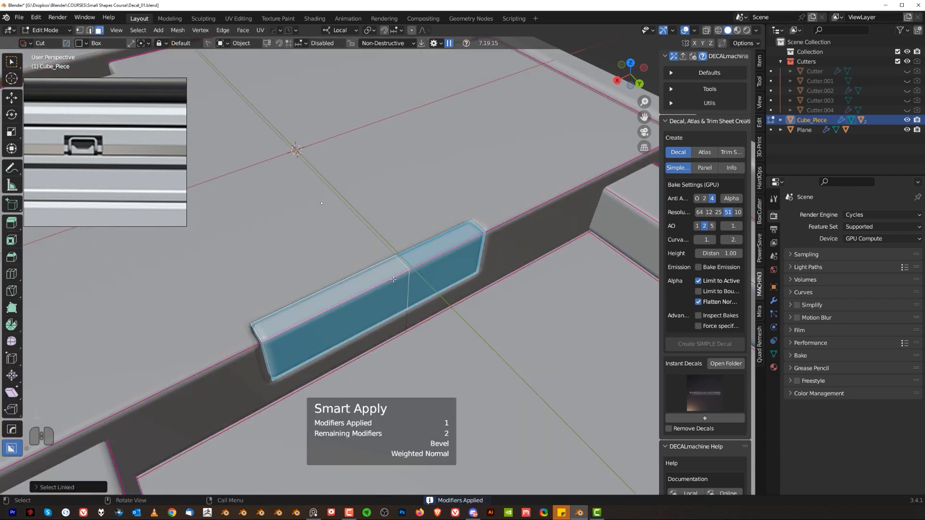
key(p)
click(399, 279)
key(Tab)
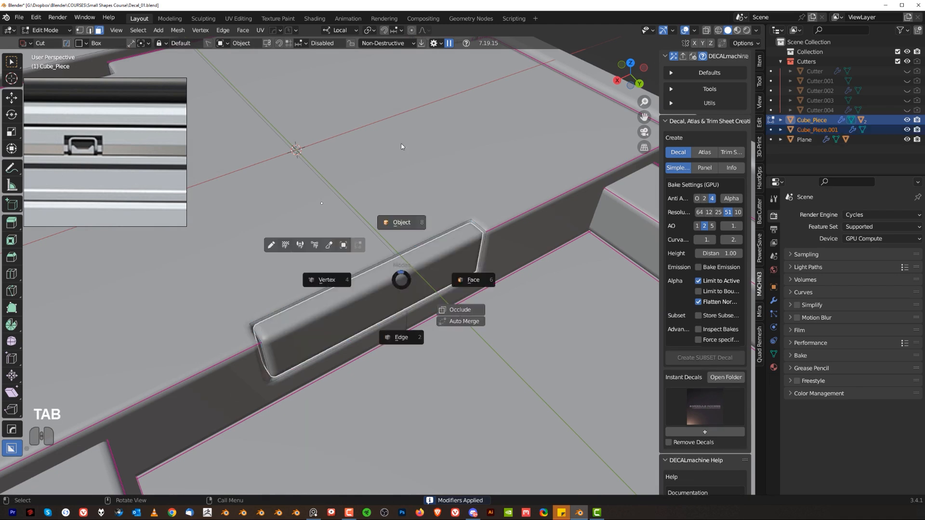
Adjust the separated block's bevel to a width of about 0.0038
click(363, 284)
key(q)
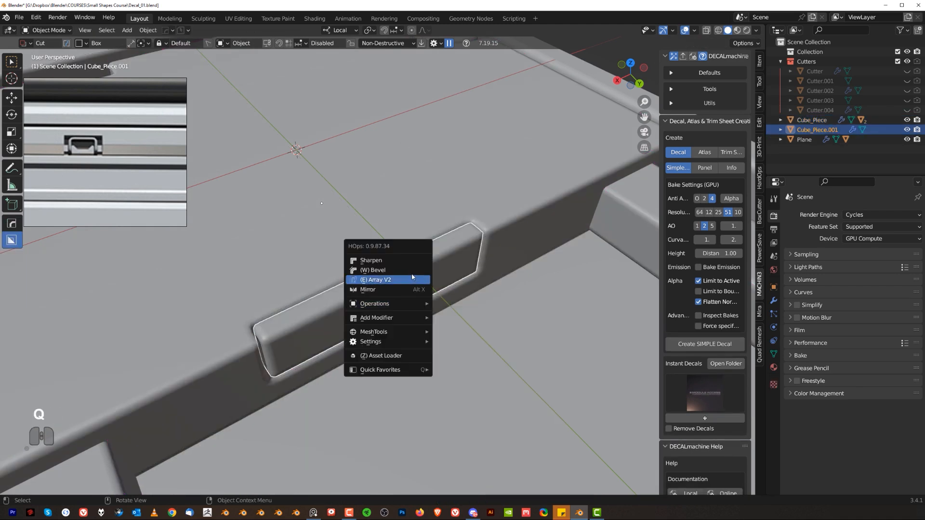
click(418, 279)
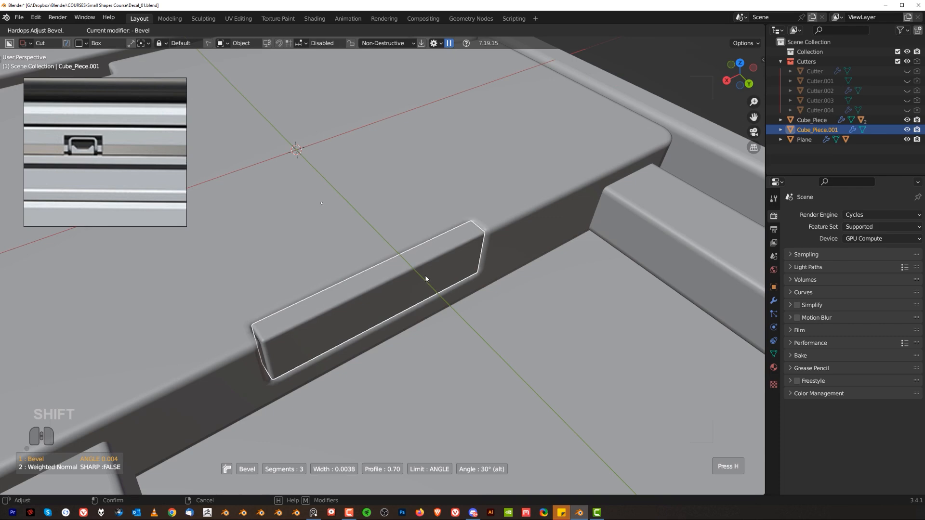
click(426, 279)
middle_drag(415, 284, 463, 195)
click(410, 332)
click(328, 319)
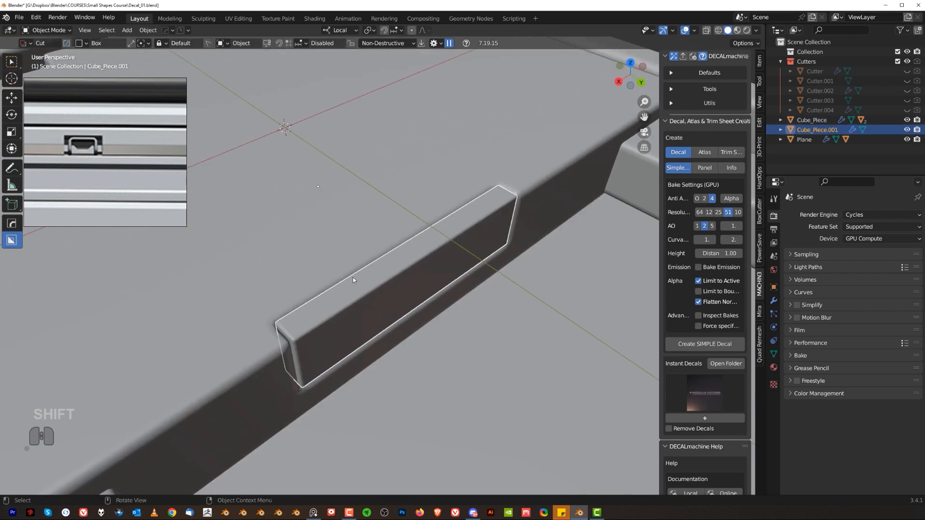
Try to join the small block with the main piece, and undo the join
shift+middle_drag(337, 322, 341, 309)
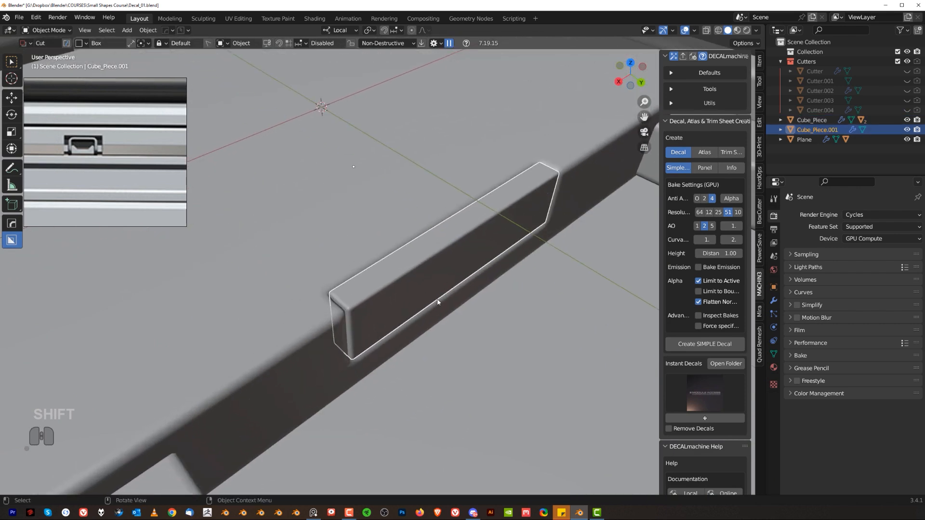
shift+middle_drag(436, 304, 403, 305)
shift+click(335, 230)
key(ctrl+j)
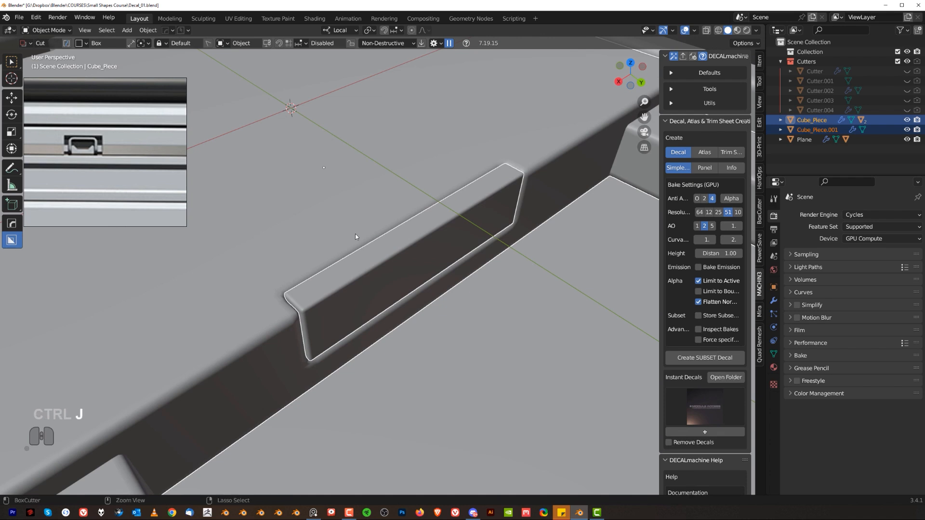
key(ctrl+z)
Apply the Bevel and Weighted Normal modifiers on the small block
scroll(412, 297, down, 1)
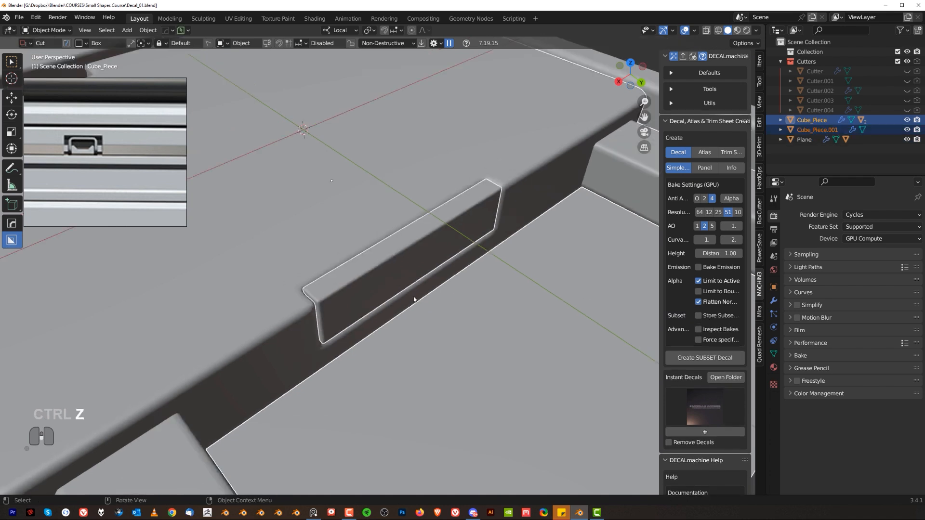
scroll(412, 297, down, 2)
click(415, 275)
key(ctrl+grave)
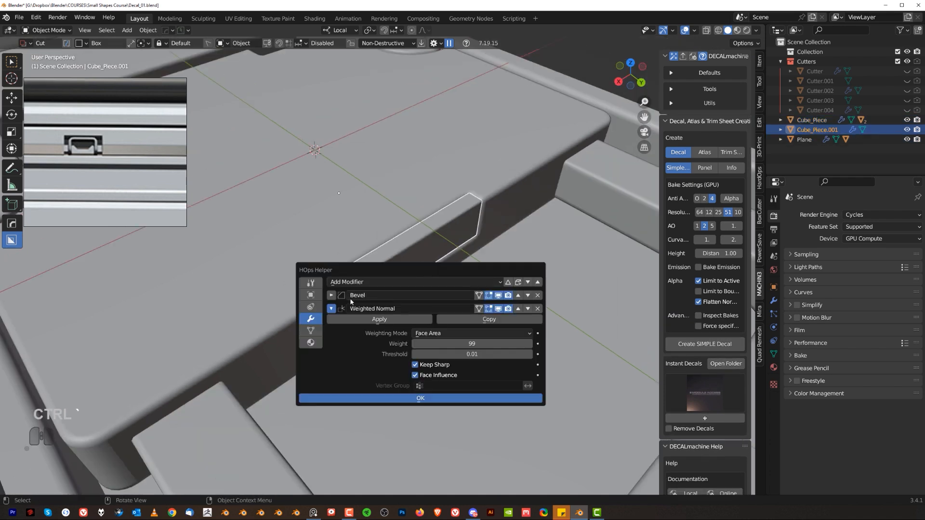
click(331, 295)
click(389, 226)
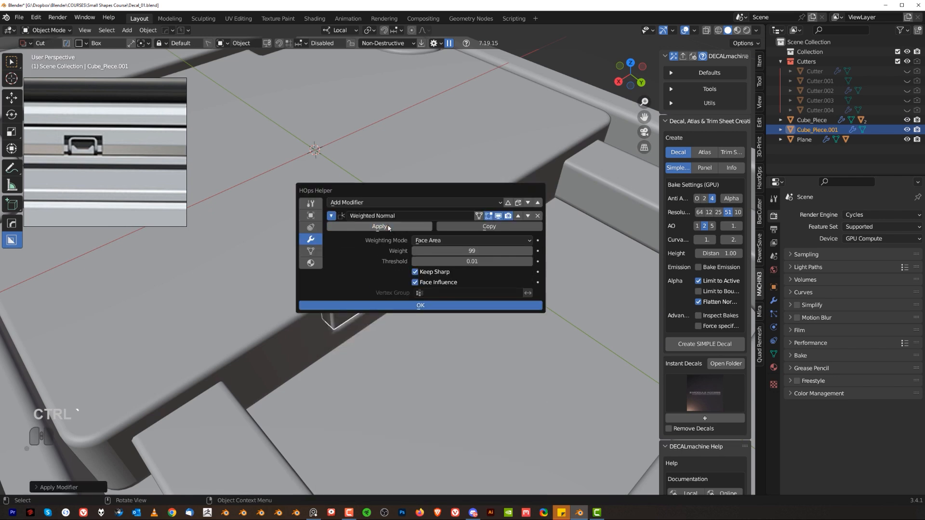
click(389, 227)
Apply the main piece's Bevel modifier and join the small block into the main piece
click(360, 202)
key(ctrl+grave)
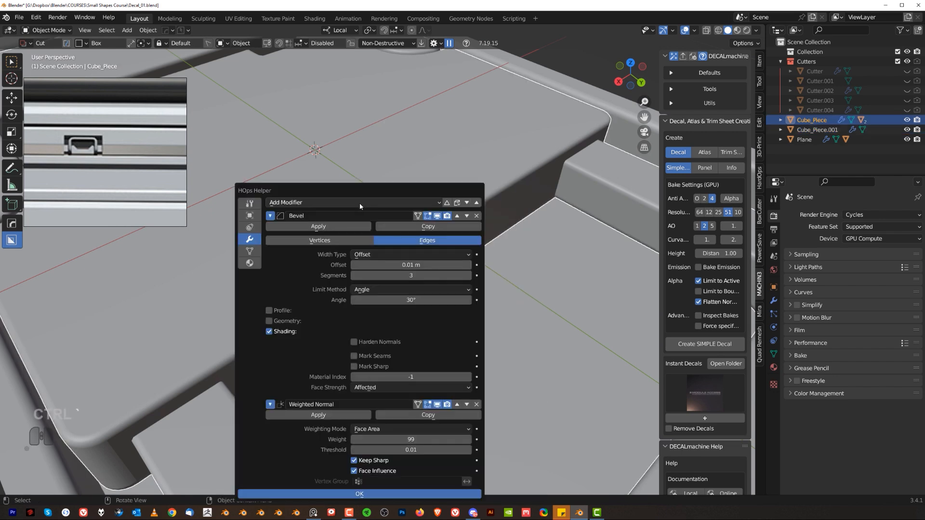
click(337, 227)
click(386, 265)
shift+click(348, 227)
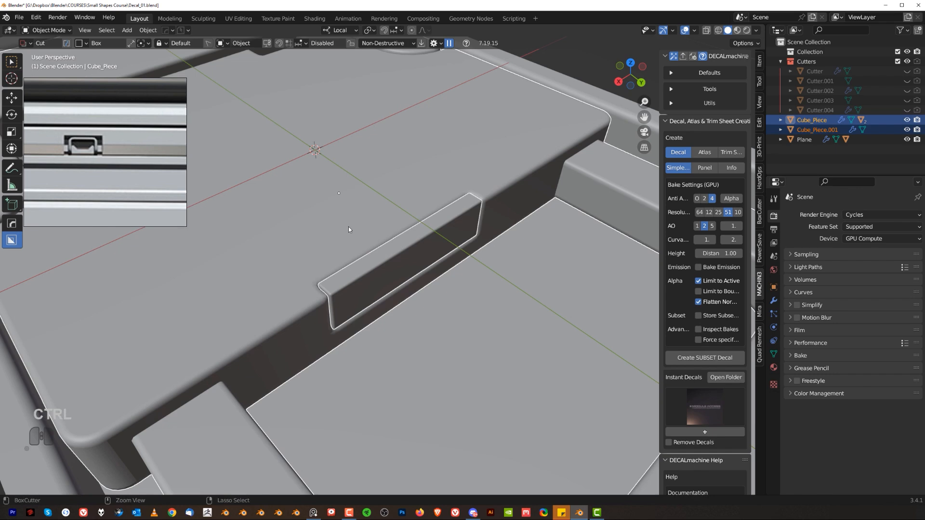
key(ctrl+j)
Inset the small block's top faces and extrude them downward into a shallow recess
scroll(366, 262, up, 2)
key(Tab)
click(376, 251)
middle_drag(440, 245, 453, 259)
shift+click(449, 177)
shift+middle_drag(507, 199, 498, 292)
scroll(498, 292, up, 3)
key(i)
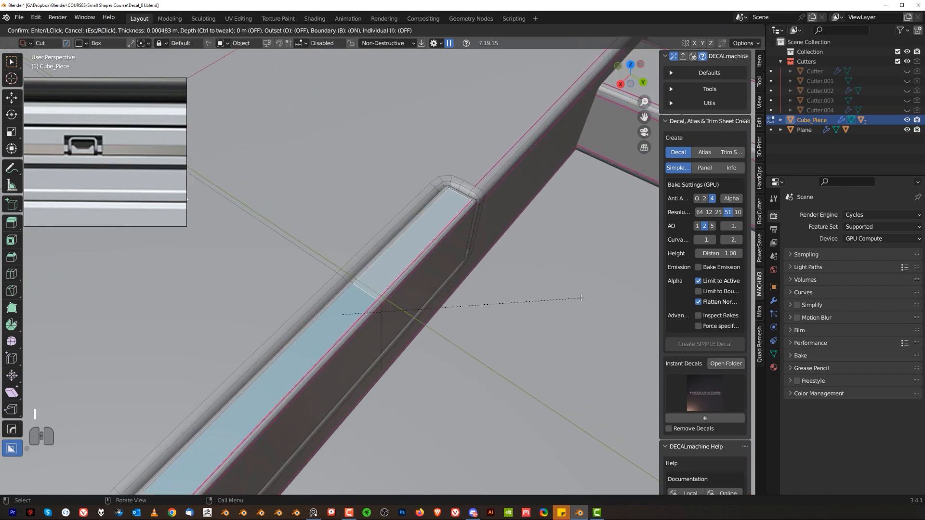
click(538, 295)
key(e)
click(548, 349)
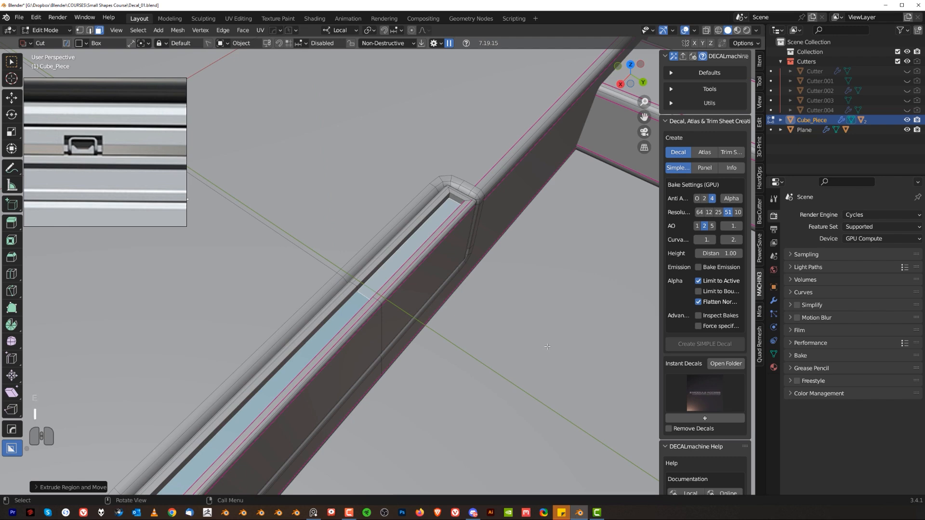
Inset the recess floor faces and extrude them upward to form a raised inner strip
key(i)
click(528, 333)
key(e)
click(523, 304)
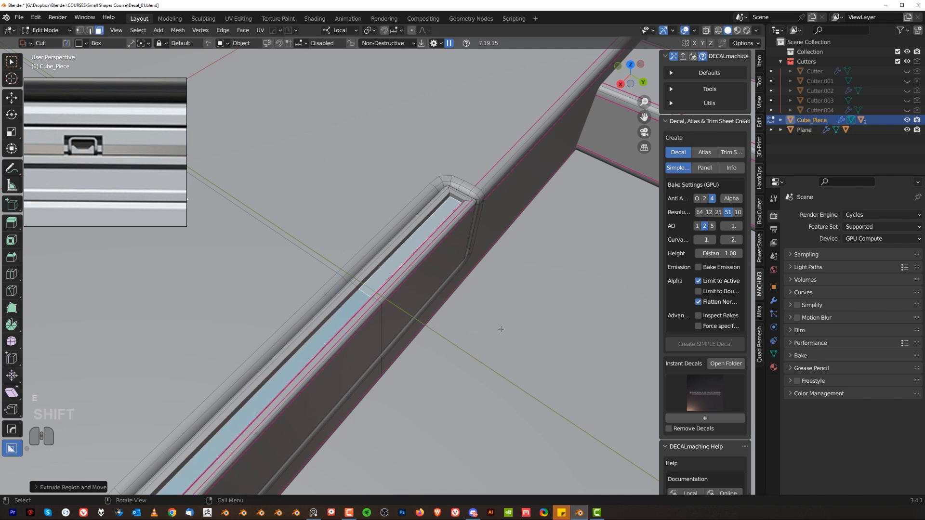
key(Tab)
Bevel the two vertical corner edges at one end of the recess into multi-segment rounded corners
scroll(446, 230, down, 3)
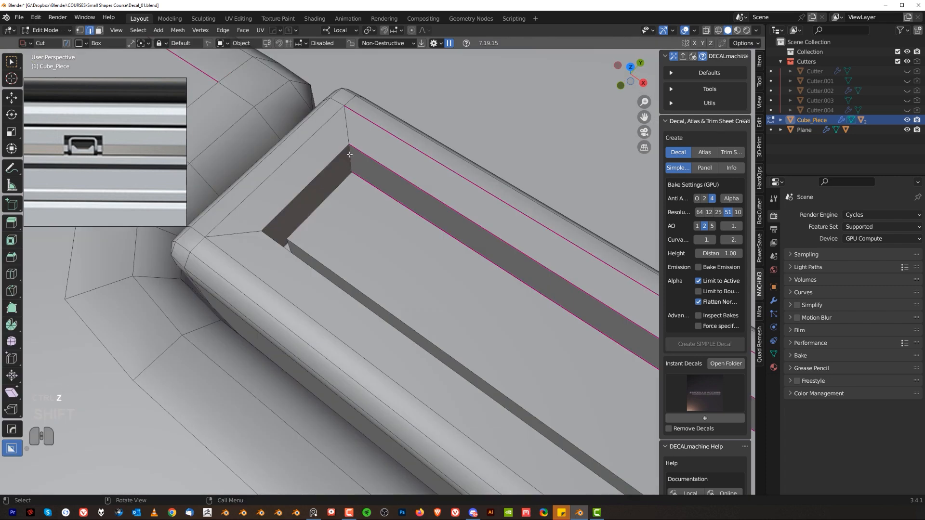
shift+click(350, 154)
middle_drag(351, 159, 260, 155)
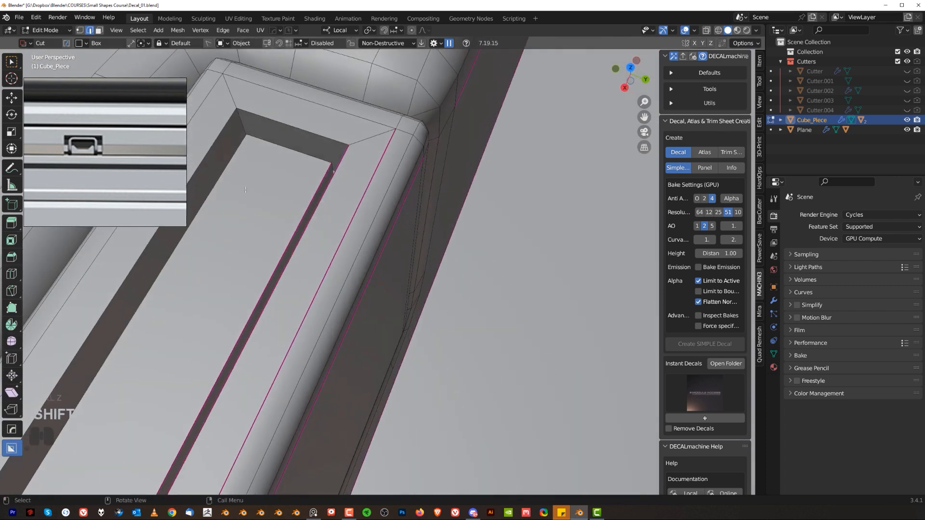
shift+click(240, 125)
scroll(352, 166, up, 1)
key(ctrl+b)
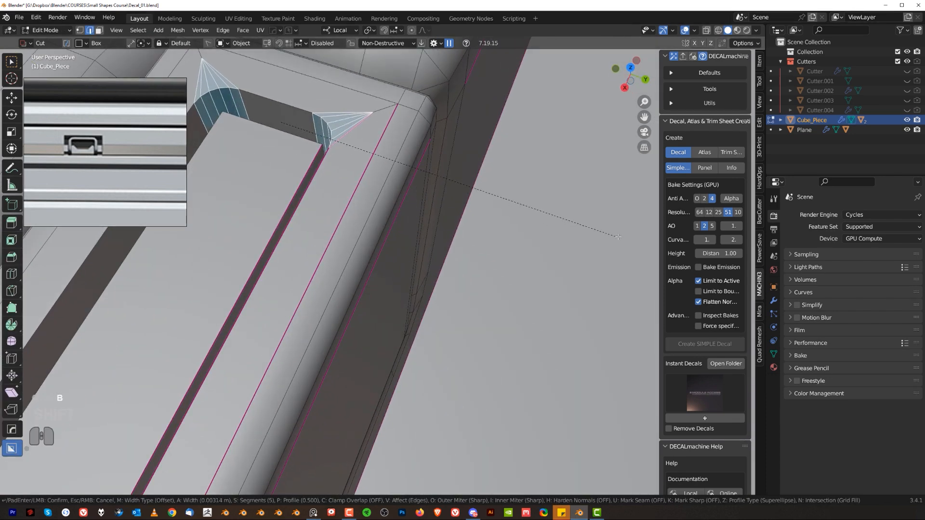
click(641, 237)
Symmetrize the mesh along X to mirror the recess's rounded corners to its other end
scroll(642, 237, down, 5)
middle_drag(433, 217, 309, 256)
shift+middle_drag(309, 256, 121, 299)
key(alt+x)
Bevel the two vertical corner edges at one end of the raised inner strip with 15 segments
scroll(378, 309, up, 3)
scroll(294, 233, up, 3)
scroll(349, 255, up, 3)
middle_drag(349, 245, 384, 266)
scroll(384, 267, up, 4)
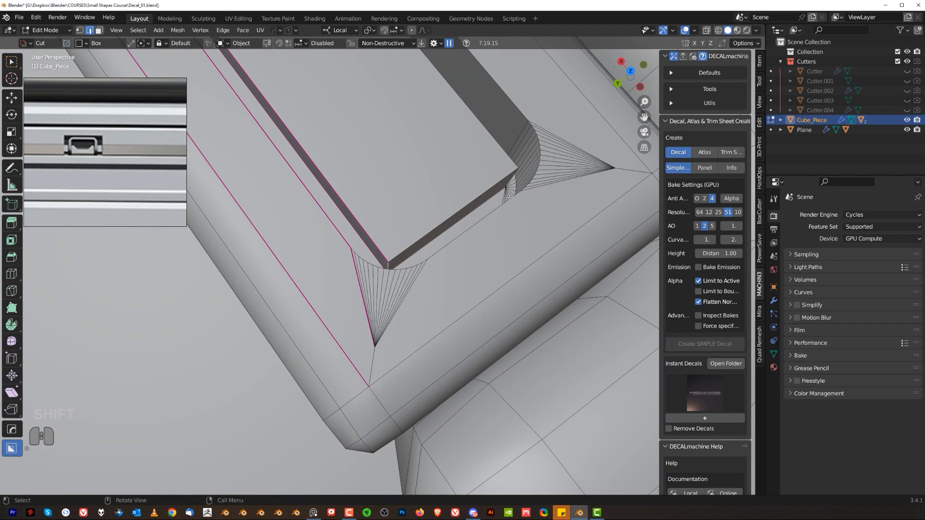
key(ctrl+b)
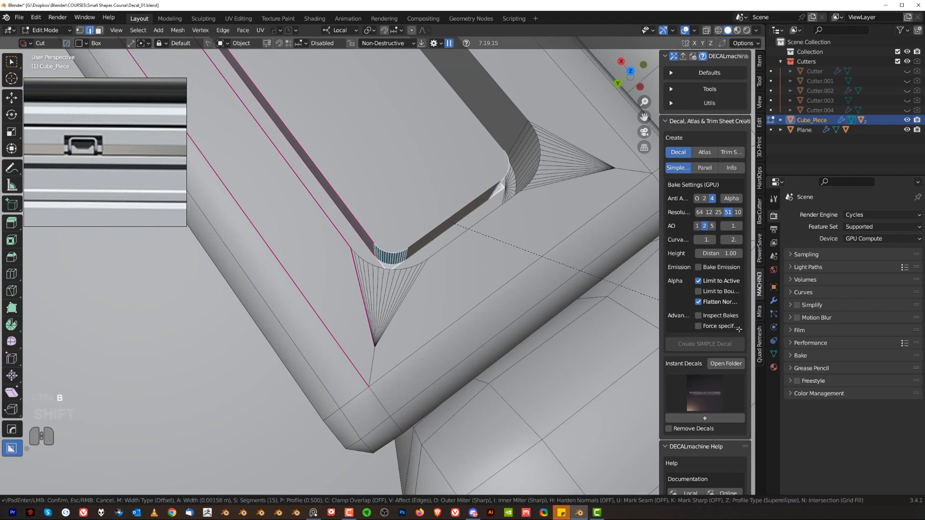
click(47, 335)
Symmetrize the mesh along X to mirror the raised inner strip's rounded corners to its other end
scroll(393, 262, down, 10)
middle_drag(393, 261, 463, 262)
key(alt+x)
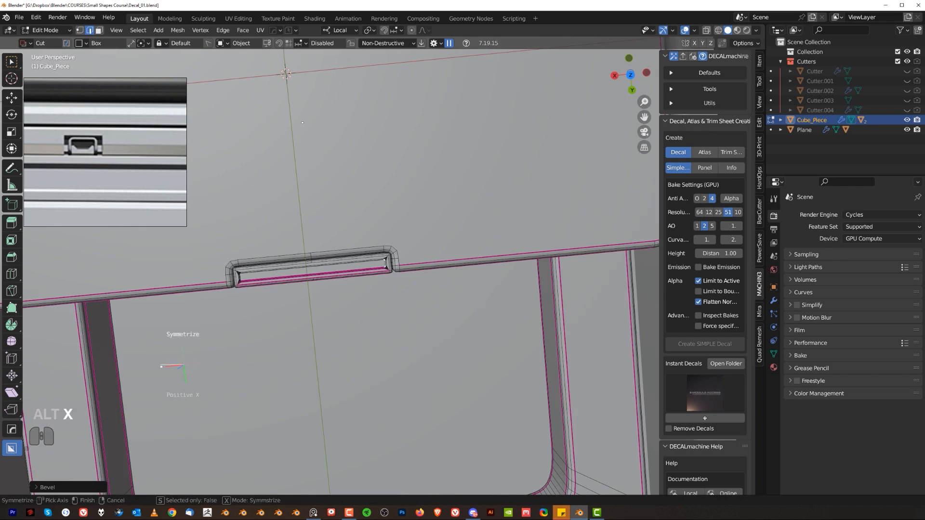
scroll(384, 258, up, 5)
key(Tab)
key(Tab)
Run the HardOps Clean Mesh operation on the latch piece and bring the cleaned mesh back into mesh editing
key(q)
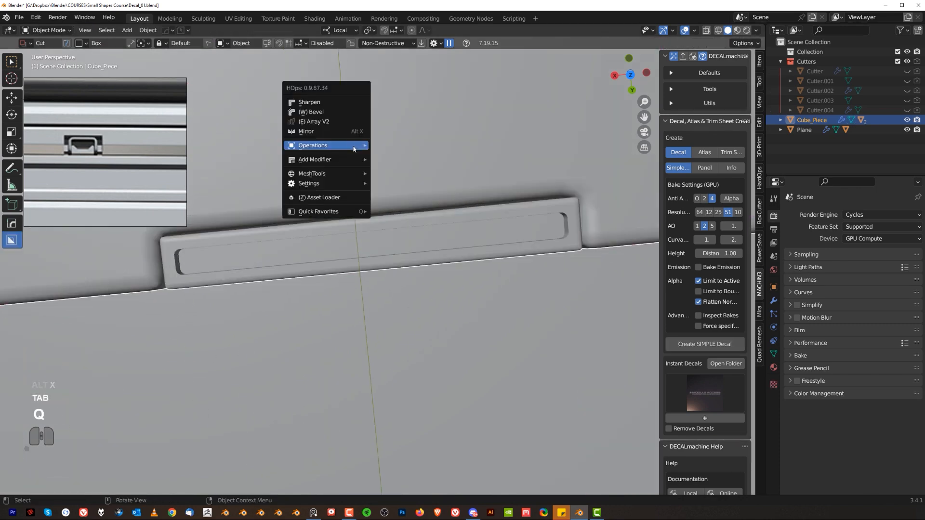
mouse_move(355, 146)
click(401, 227)
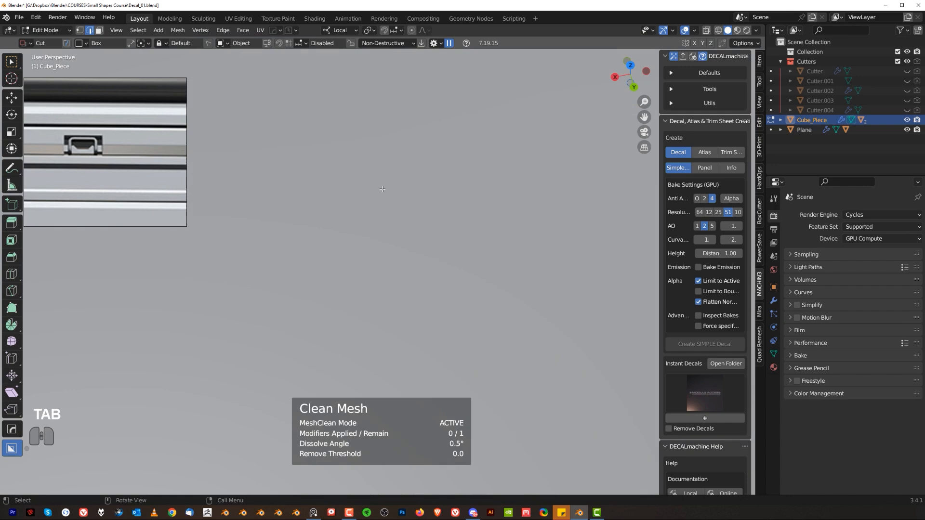
shift+middle_drag(383, 189, 382, 366)
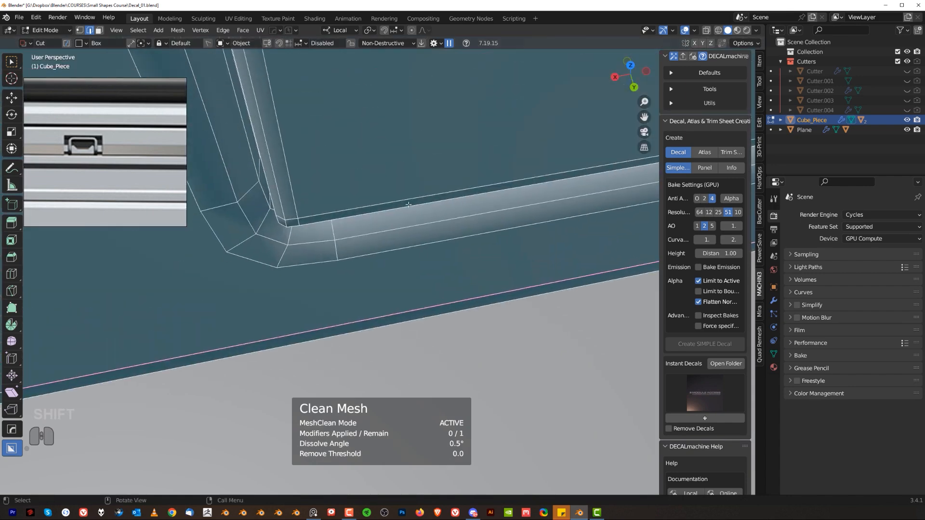
scroll(382, 240, down, 6)
Bevel the recess's upper rim loop with 15 segments to round it over
shift+middle_drag(382, 239, 303, 301)
scroll(302, 301, up, 5)
key(alt+a)
alt+double_click(73, 268)
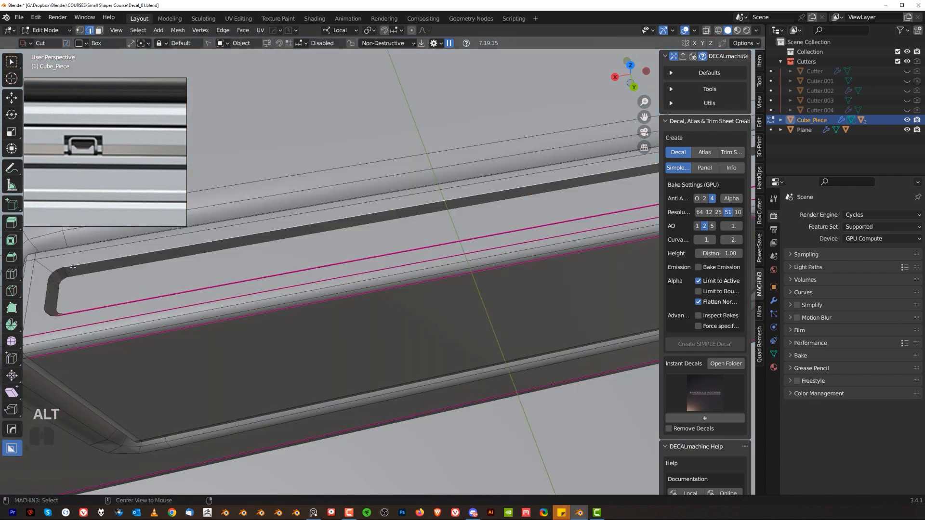
key(ctrl+shift+b)
right_click(27, 230)
key(ctrl+b)
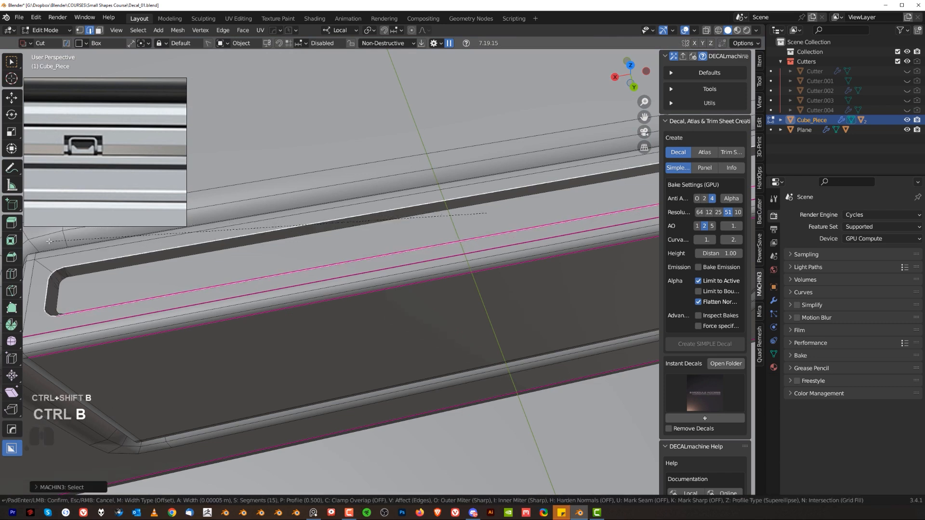
click(816, 264)
click(389, 221)
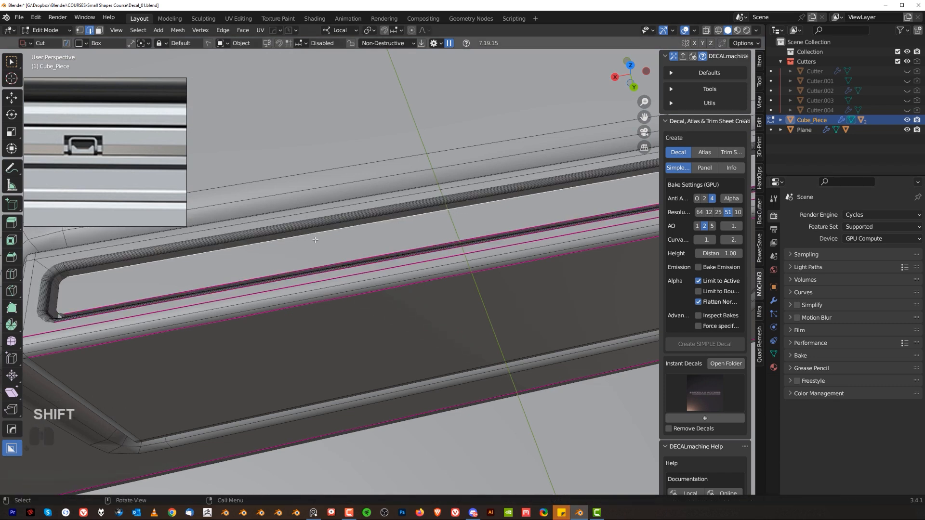
Bevel the top edge loop of the raised inner strip with a slight multi-segment rounding
alt+click(402, 219)
key(ctrl+b)
click(300, 223)
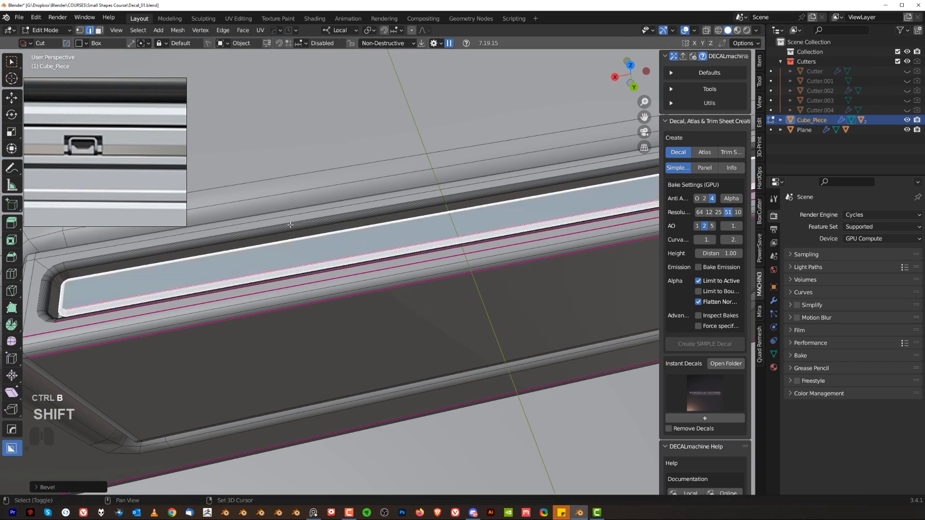
scroll(434, 287, down, 4)
key(Tab)
scroll(485, 208, up, 2)
middle_drag(485, 208, 399, 223)
scroll(487, 250, down, 3)
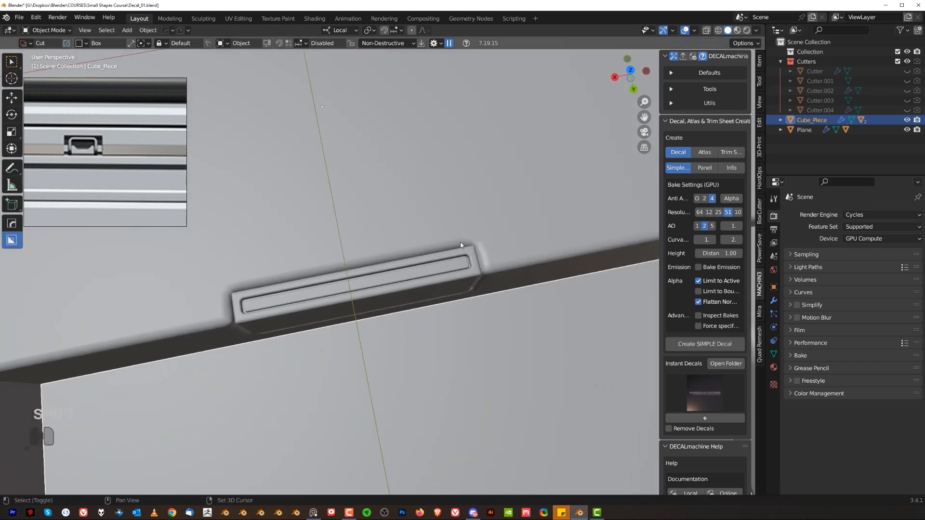
Examine the bevelled recess and inner strip up close and in relation to the whole latch
scroll(392, 282, up, 2)
key(Tab)
key(ctrl+KP_Add)
scroll(393, 283, down, 3)
key(Tab)
scroll(395, 261, down, 4)
middle_drag(410, 255, 412, 237)
key(Tab)
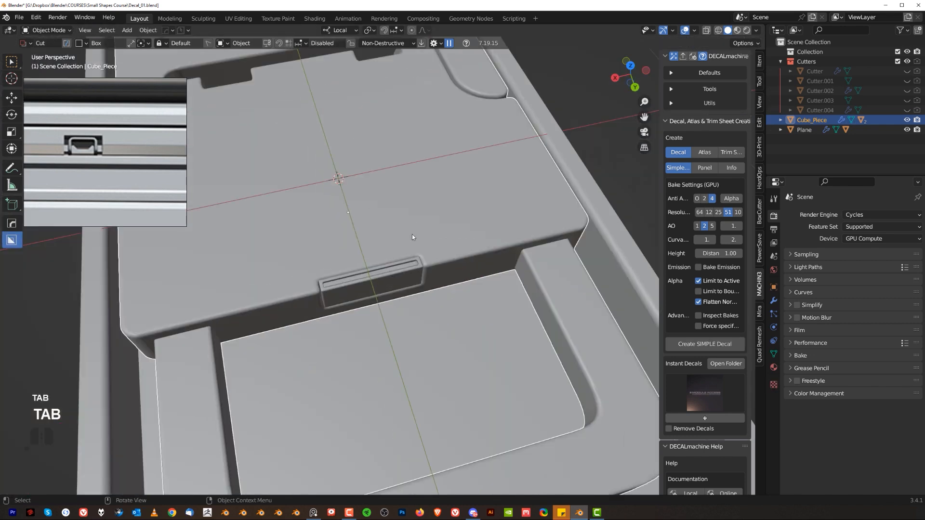
scroll(412, 237, down, 3)
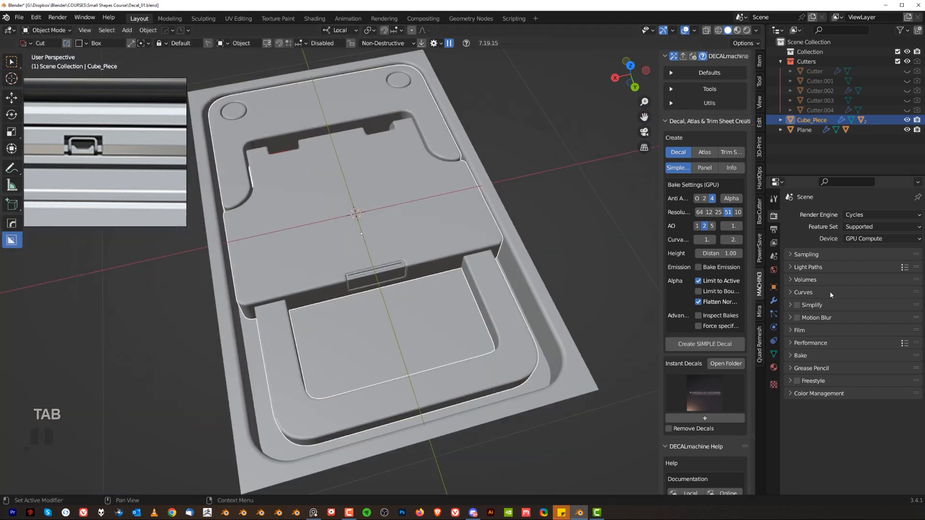
Darken the base color of the latch piece's Material.001 to near black
click(774, 367)
click(870, 256)
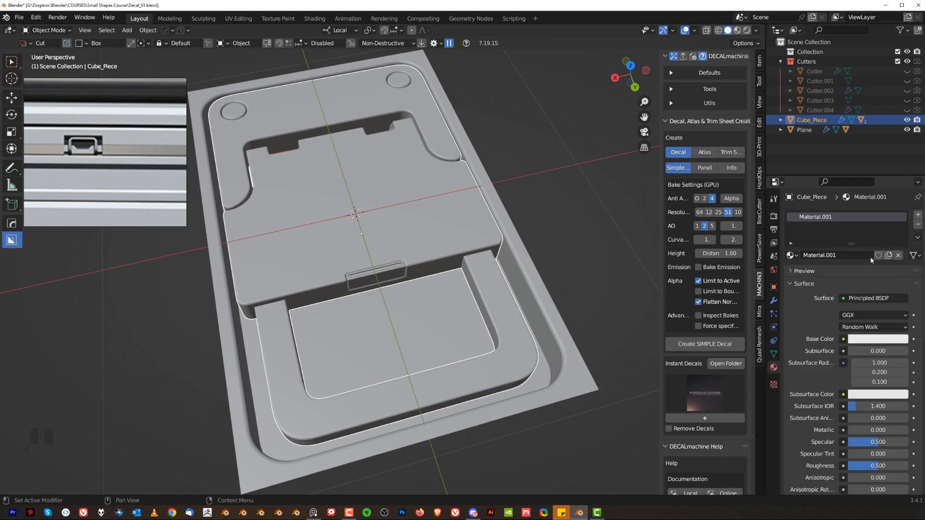
click(885, 339)
drag(902, 244, 902, 269)
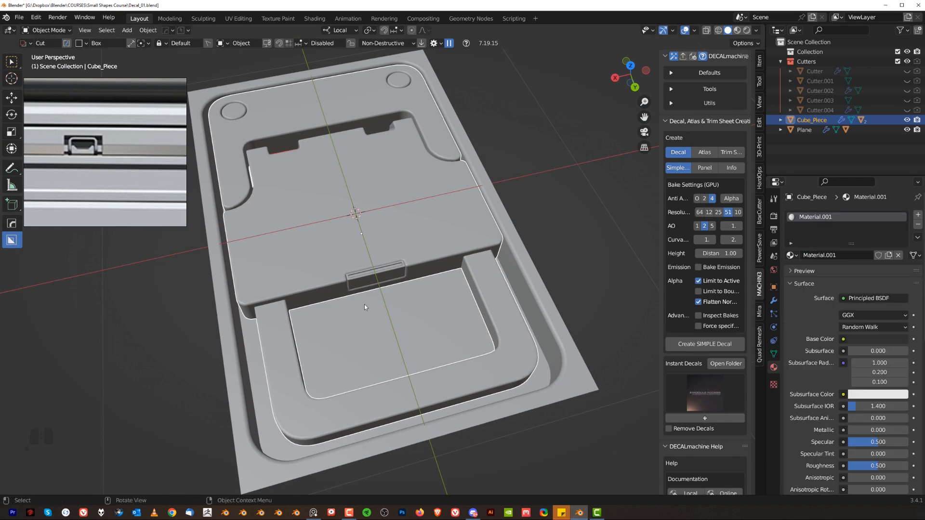
Select the raised inner strip's top face and grow the selection over its bevelled edge and side walls
scroll(392, 268, up, 2)
scroll(392, 268, up, 3)
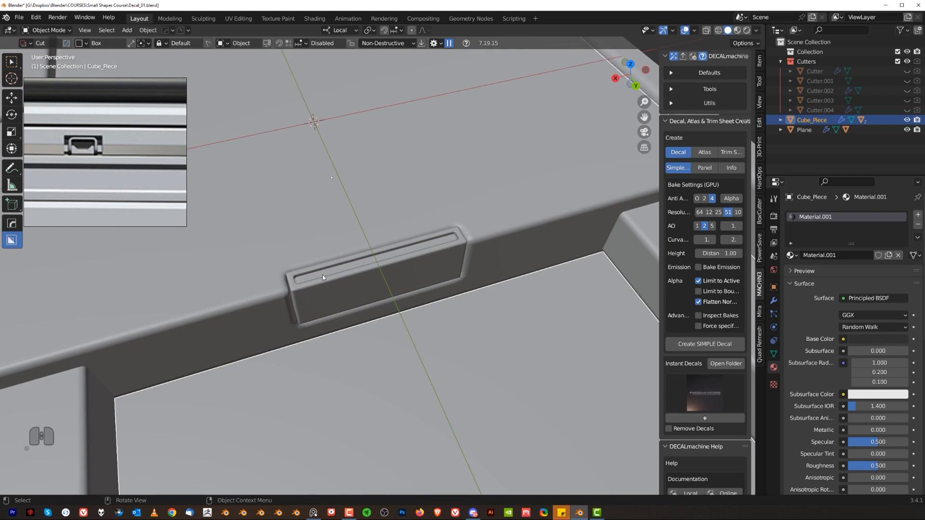
key(Tab)
key(Tab)
key(Tab)
scroll(338, 275, up, 5)
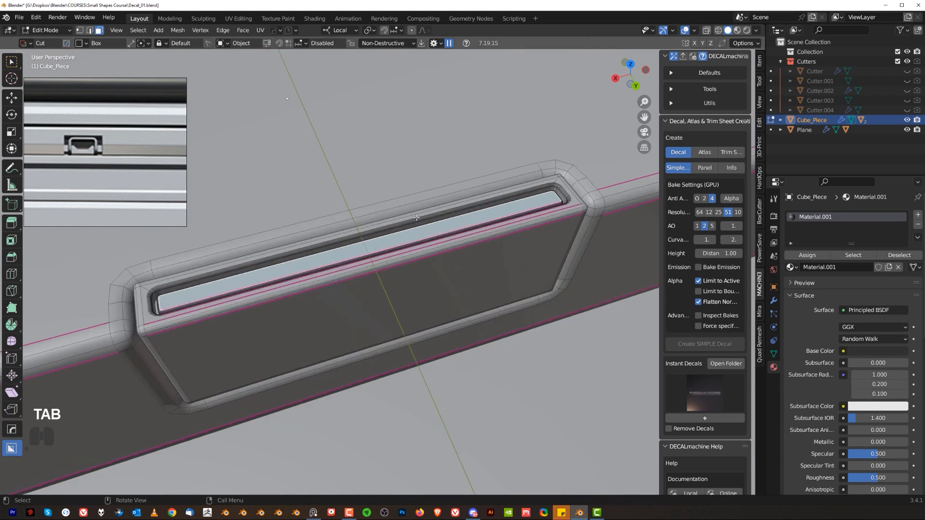
shift+middle_drag(287, 280, 462, 236)
scroll(337, 284, up, 4)
shift+middle_drag(381, 305, 315, 318)
shift+click(315, 318)
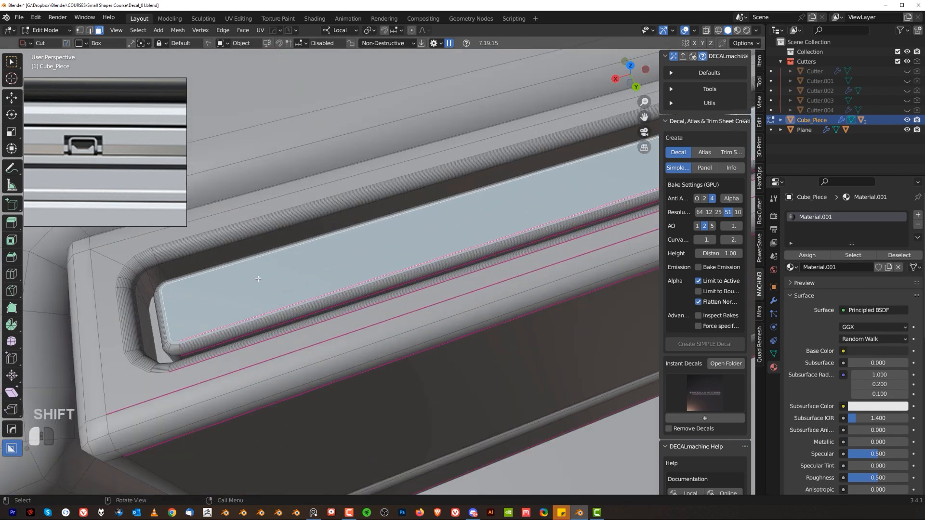
key(ctrl+KP_Add)
key(ctrl+KP_Add)
key(ctrl+KP_Add)
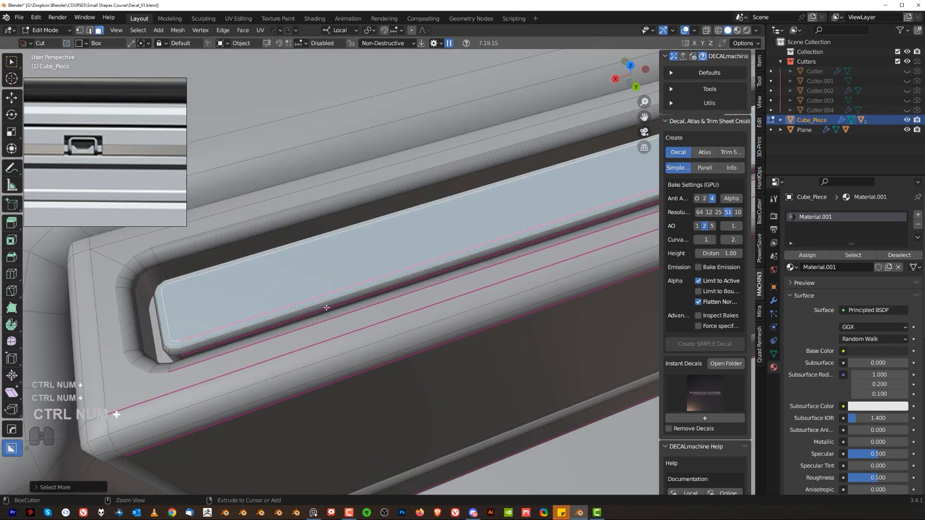
key(ctrl+KP_Add)
key(ctrl+KP_Add)
key(ctrl+KP_Add)
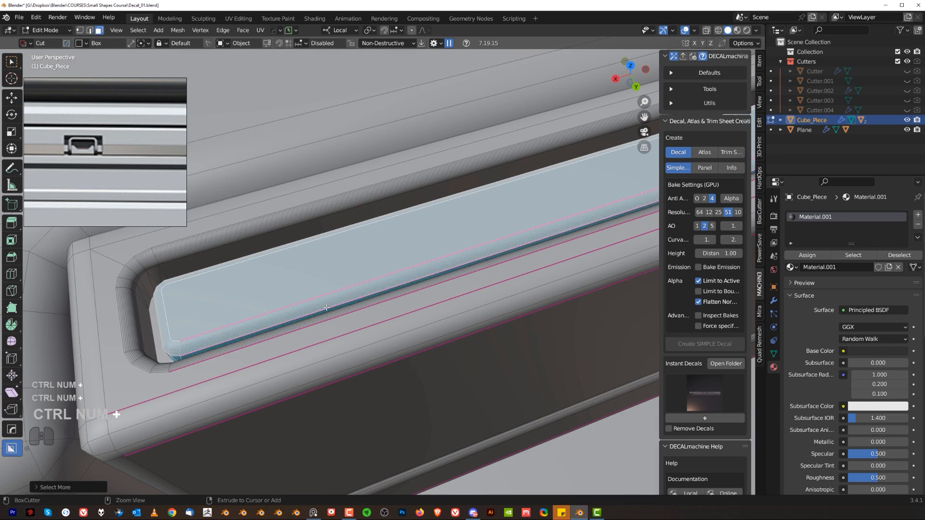
scroll(505, 303, down, 3)
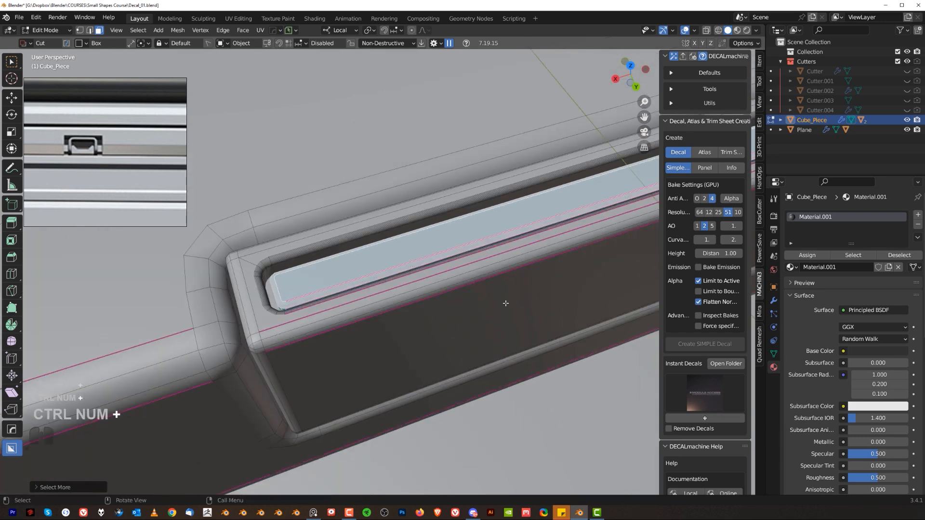
Add a second material slot with a new material and set its surface shader to Emission
click(918, 214)
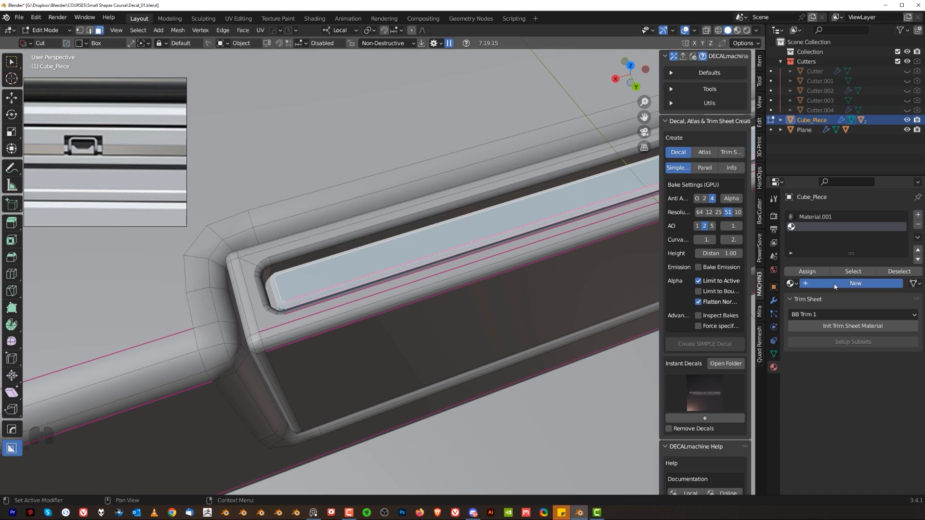
click(834, 285)
click(865, 327)
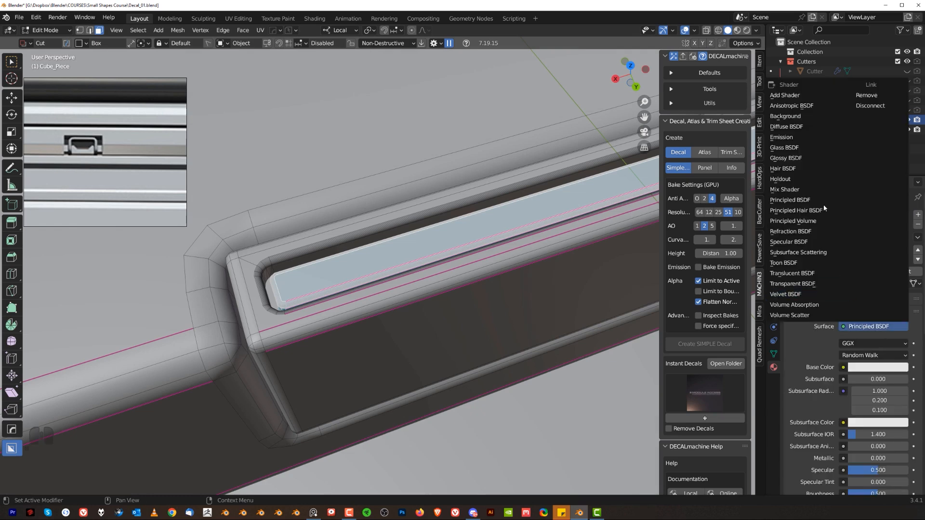
click(800, 138)
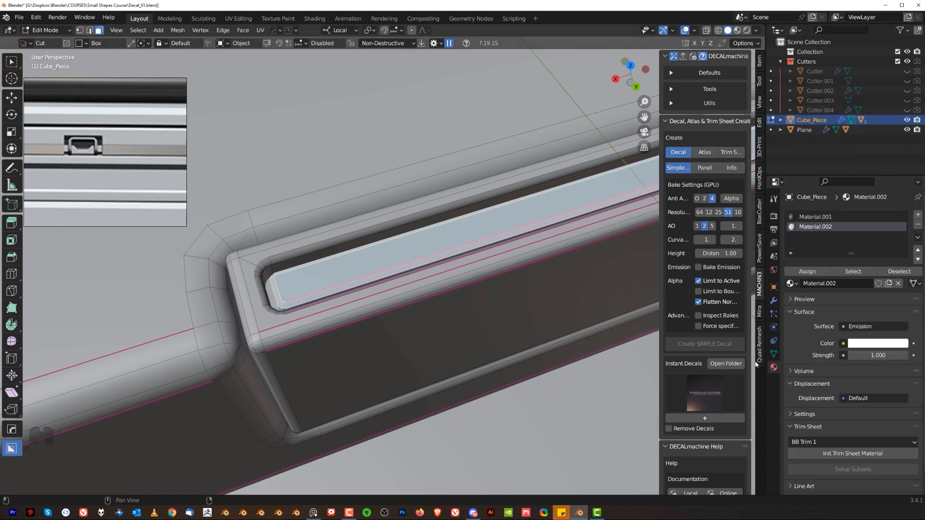
Set the emission to bright blue with strength 2.000 and assign the material to the selected strip faces
click(865, 344)
drag(866, 223, 869, 207)
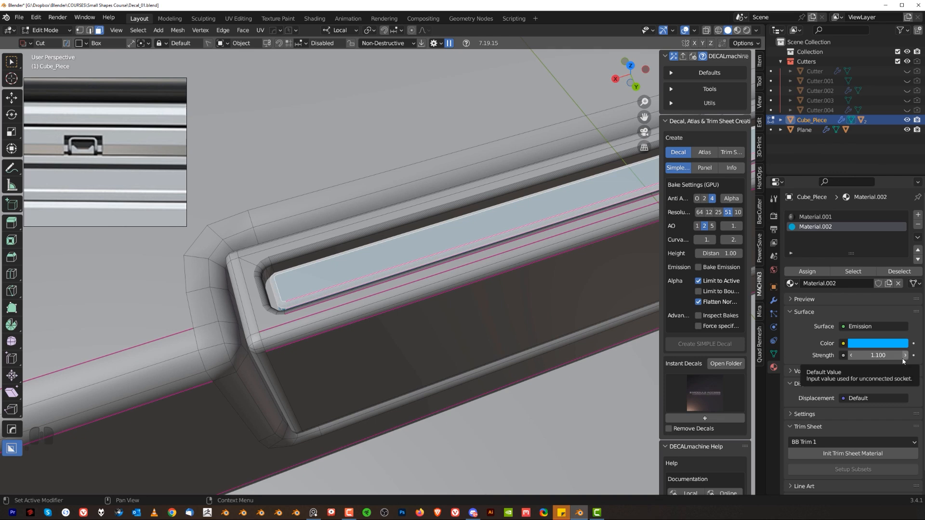
click(872, 355)
key(Return)
click(820, 272)
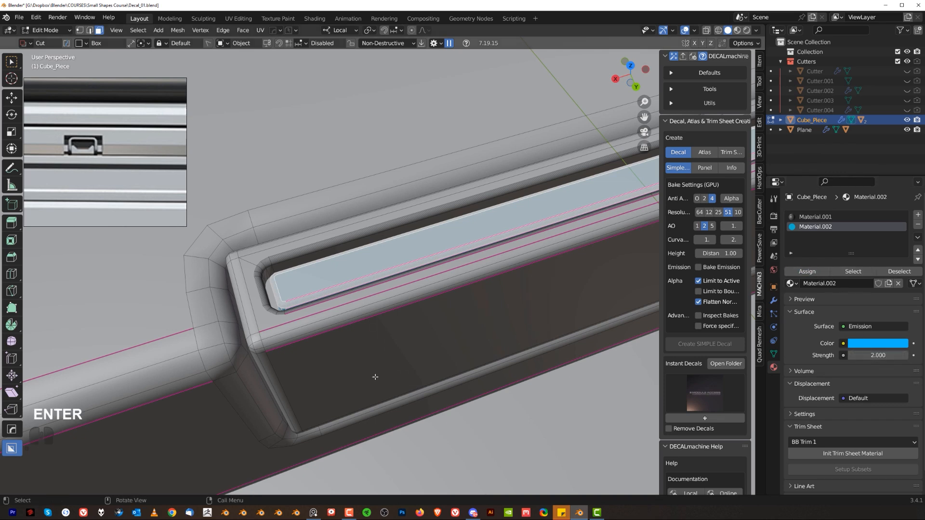
Preview the emissive strip in rendered shading and return to solid shading
key(Tab)
scroll(381, 103, down, 5)
click(745, 31)
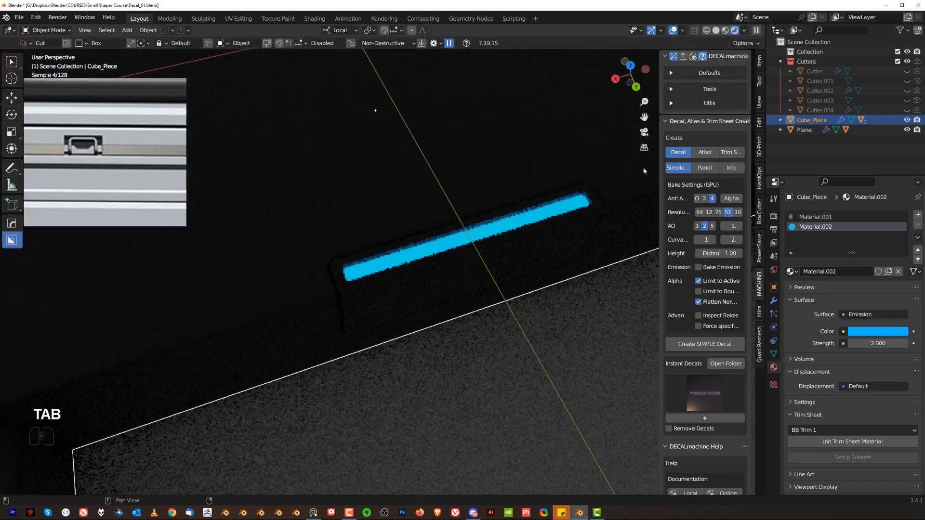
scroll(444, 318, down, 5)
scroll(482, 224, up, 2)
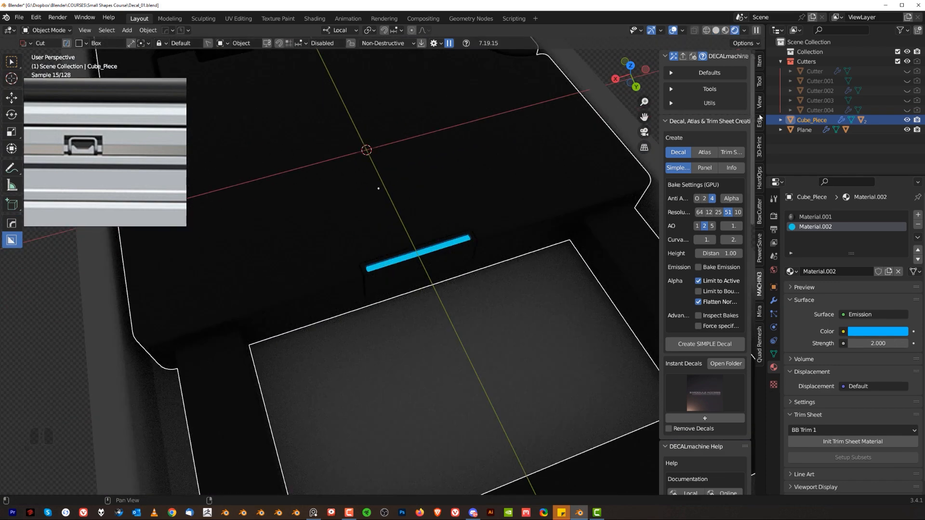
click(717, 30)
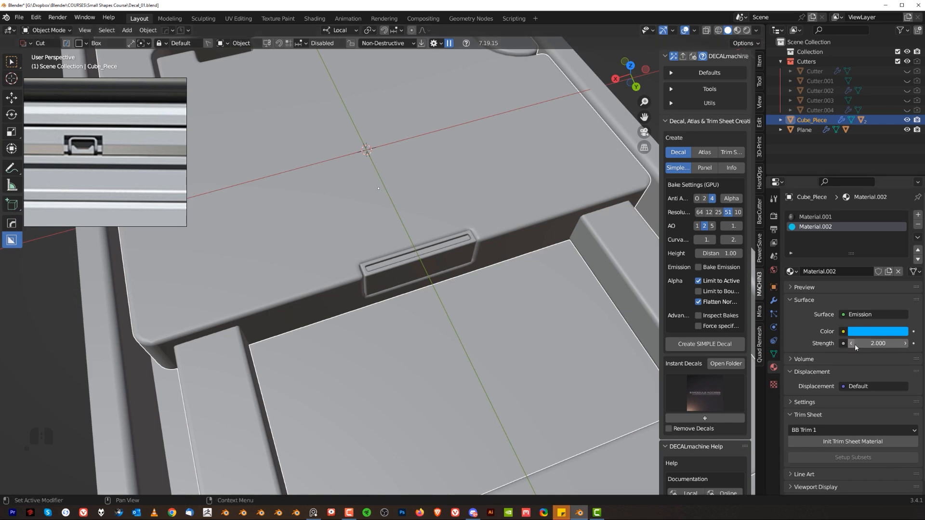
Set the strip material's emission color to orange
click(868, 334)
drag(867, 225, 843, 254)
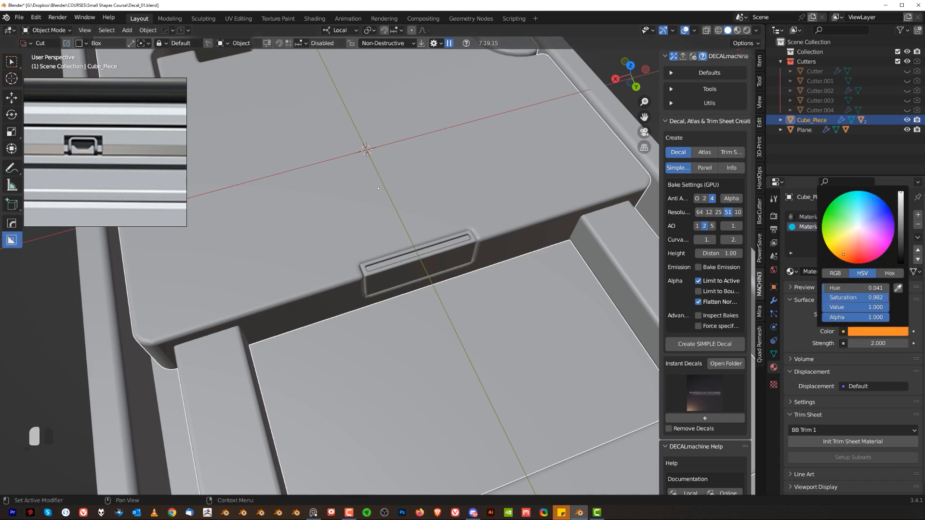
scroll(451, 320, down, 4)
middle_drag(451, 319, 231, 79)
Save the file as its next incremental version with PowerSave
click(168, 30)
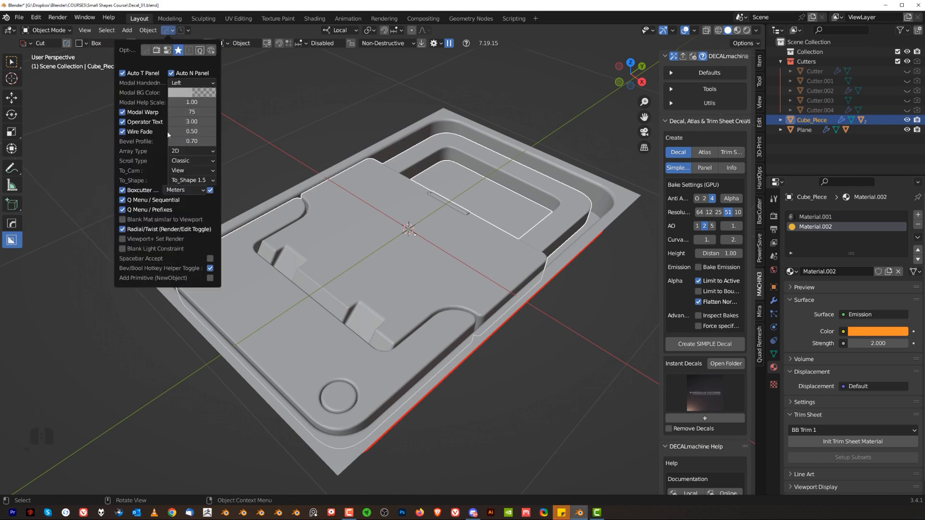
click(180, 29)
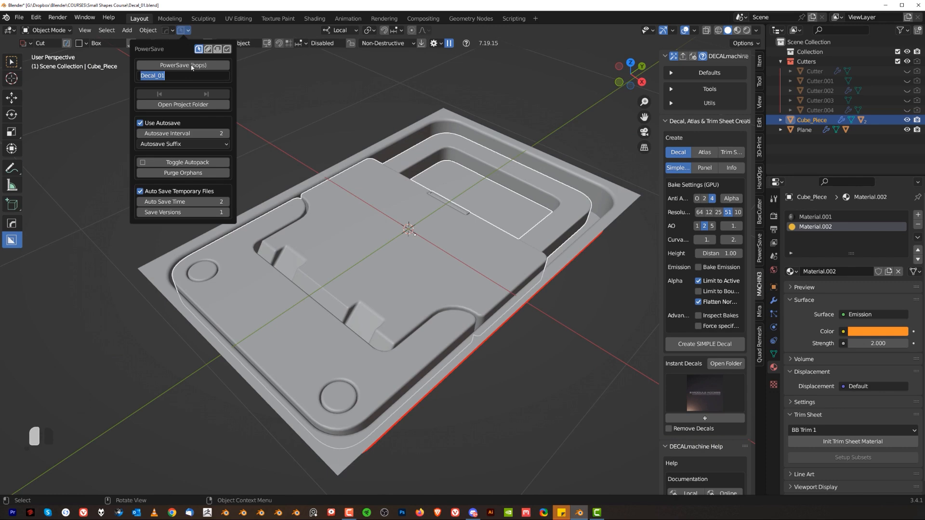
click(191, 66)
Enable Bake Emission in the DECALmachine bake settings for the simple decal
scroll(470, 268, down, 1)
shift+middle_drag(471, 269, 435, 292)
scroll(484, 262, up, 2)
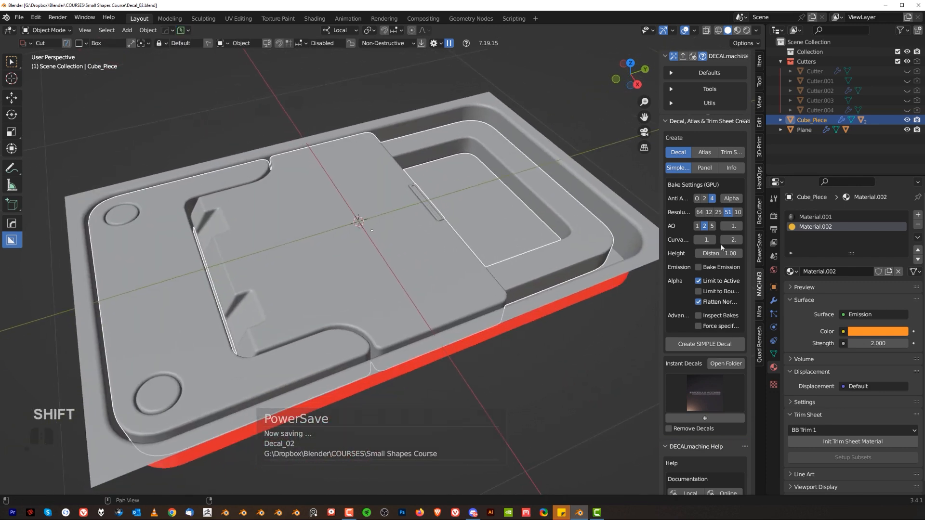
click(698, 267)
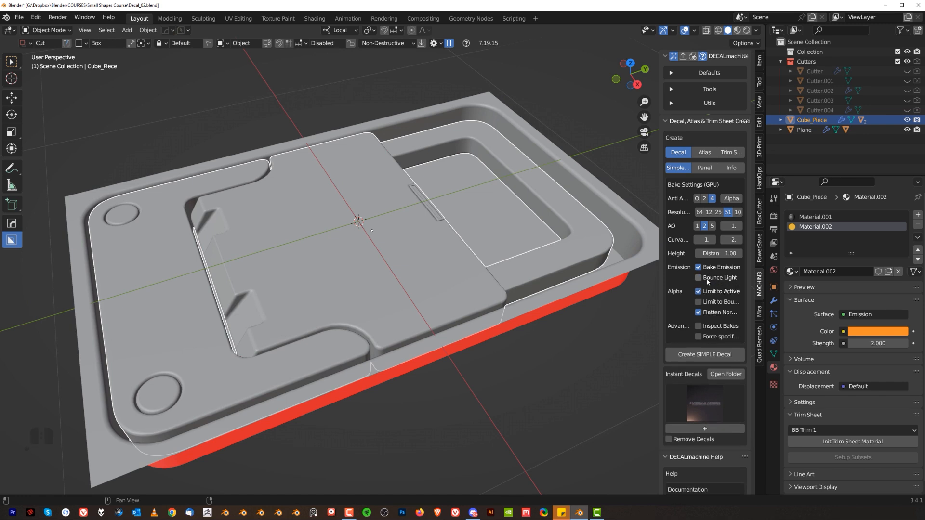
middle_drag(447, 251, 460, 279)
scroll(456, 255, down, 2)
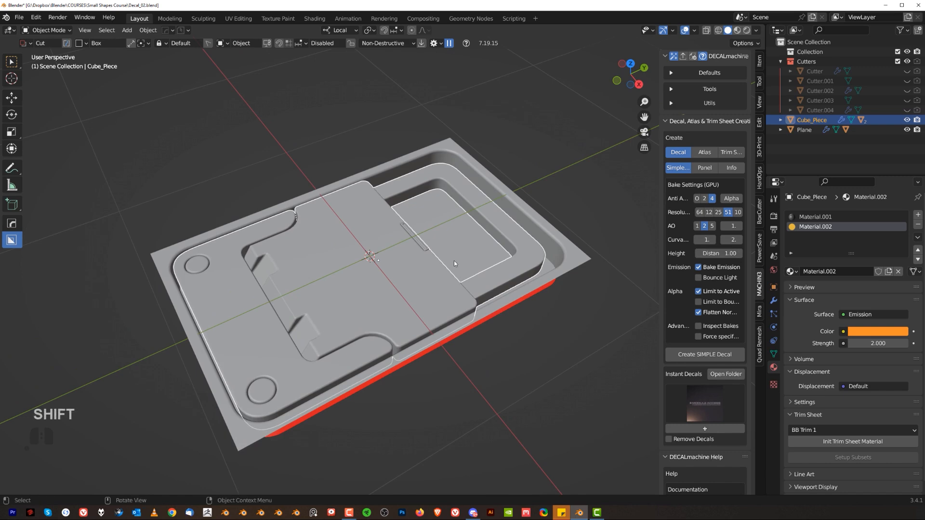
scroll(456, 257, down, 2)
scroll(487, 169, up, 5)
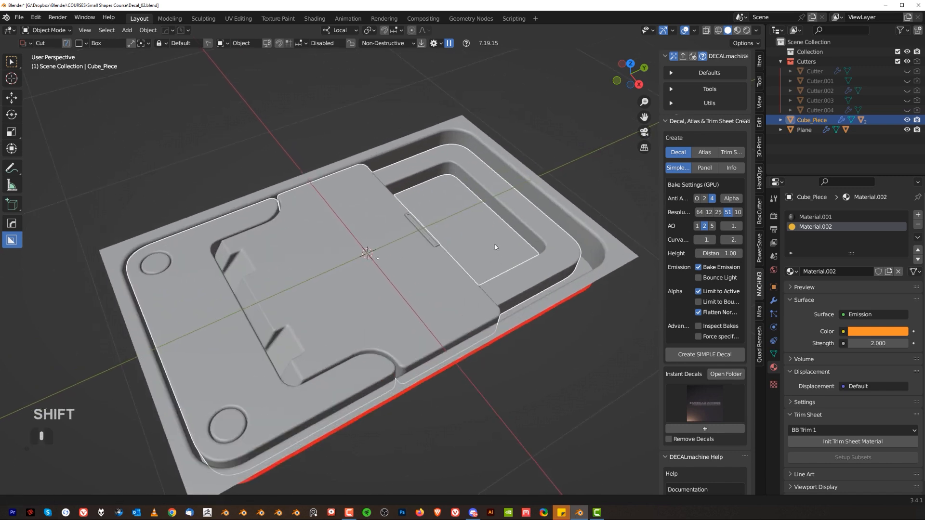
scroll(441, 246, down, 3)
scroll(465, 247, up, 1)
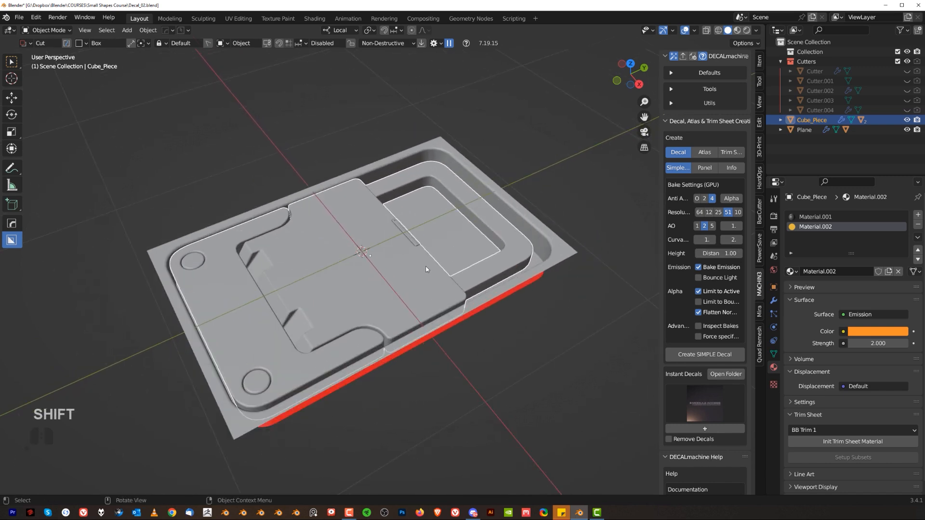
Add the plane to the selection alongside the latch piece, making the plane the active object
key(g)
right_click(517, 204)
shift+click(517, 204)
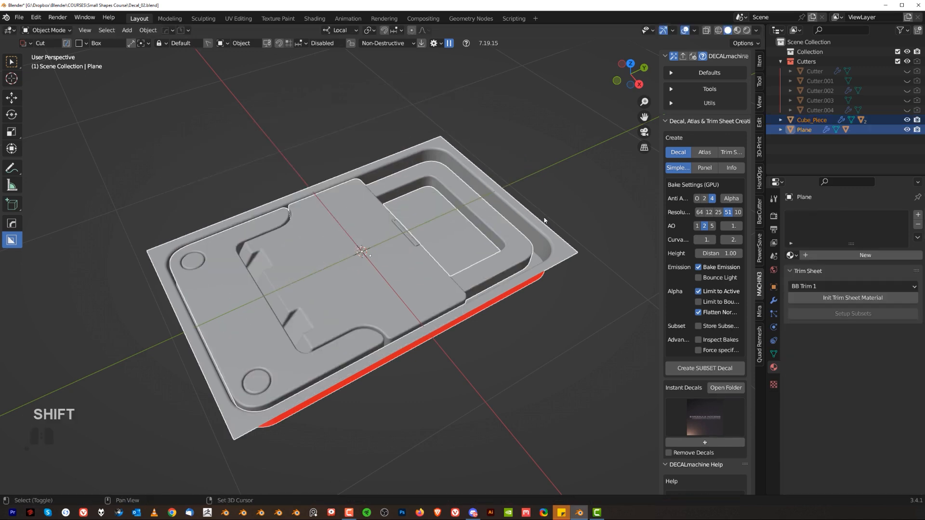
key(g)
right_click(543, 171)
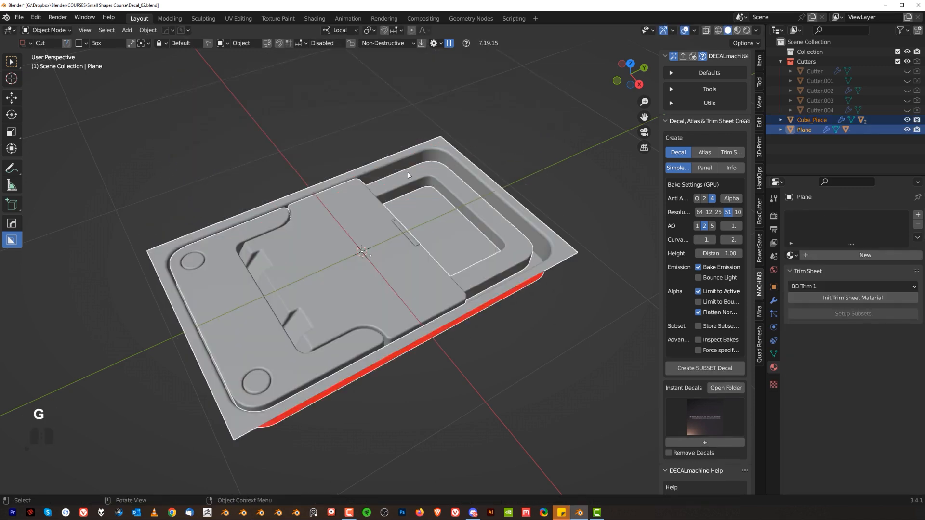
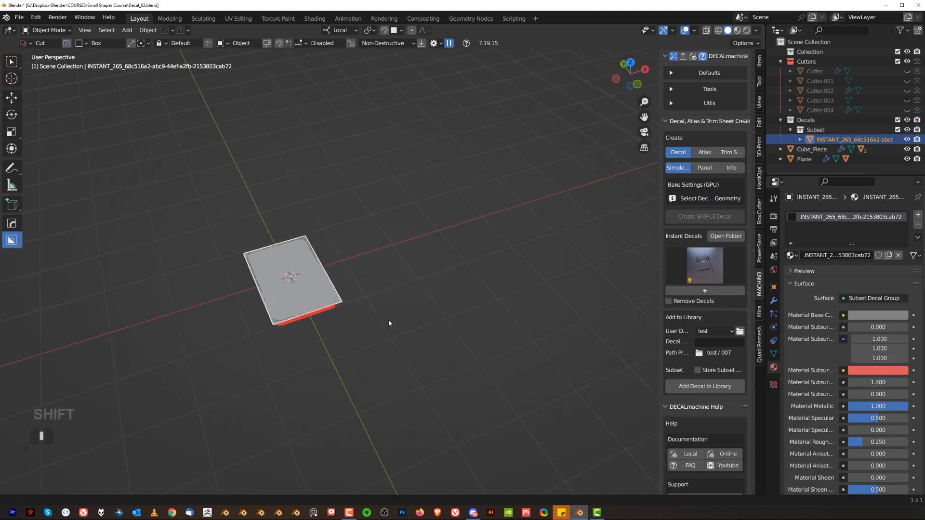
Add a Quad Sphere and move it along the X axis away from the baked decal
scroll(390, 318, down, 3)
middle_drag(401, 314, 412, 364)
scroll(342, 270, up, 5)
key(g)
right_click(351, 247)
scroll(361, 284, down, 3)
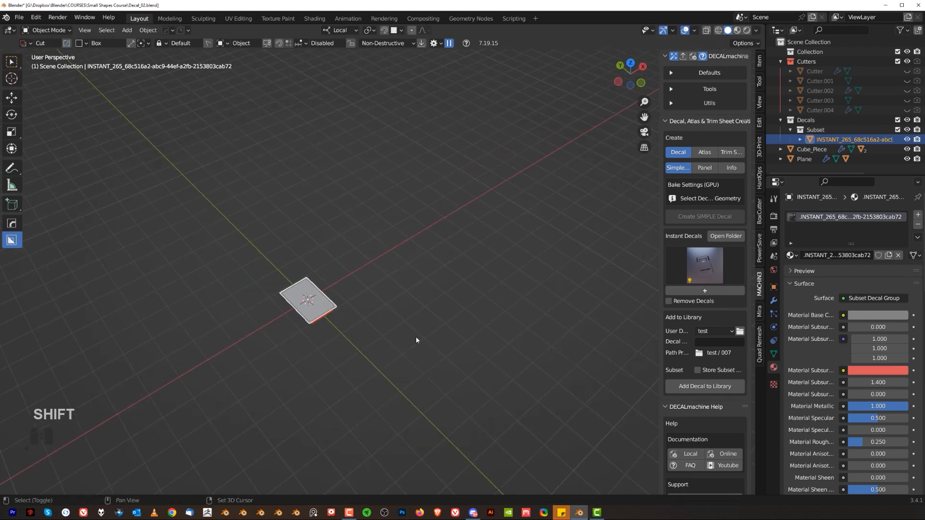
key(shift+a)
mouse_move(414, 309)
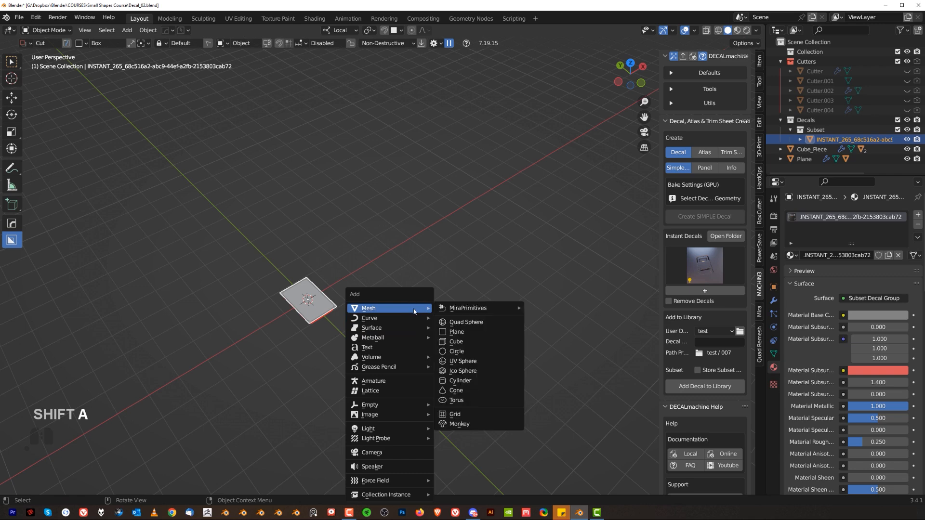
click(475, 322)
key(g)
key(y)
key(x)
click(509, 340)
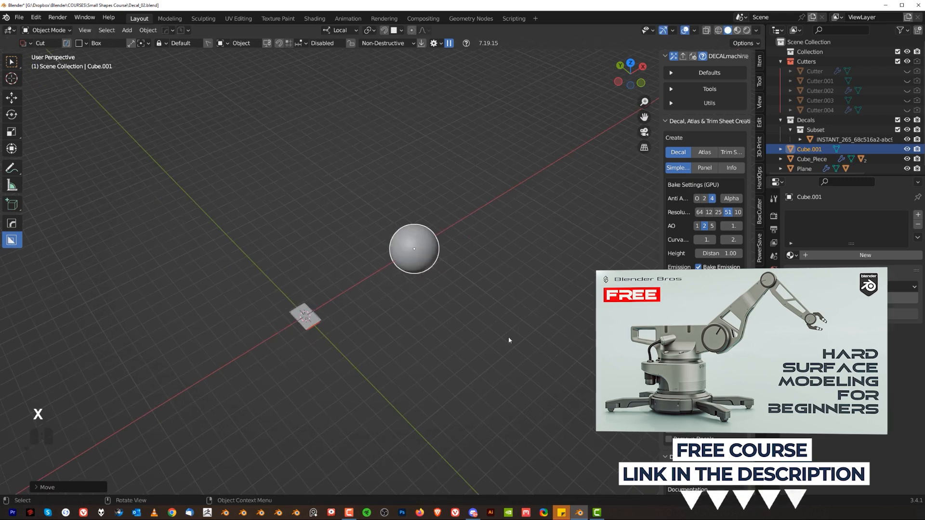
Scale the sphere up several times and reposition it to about 16.9 m on the X axis
key(s)
click(177, 439)
key(g)
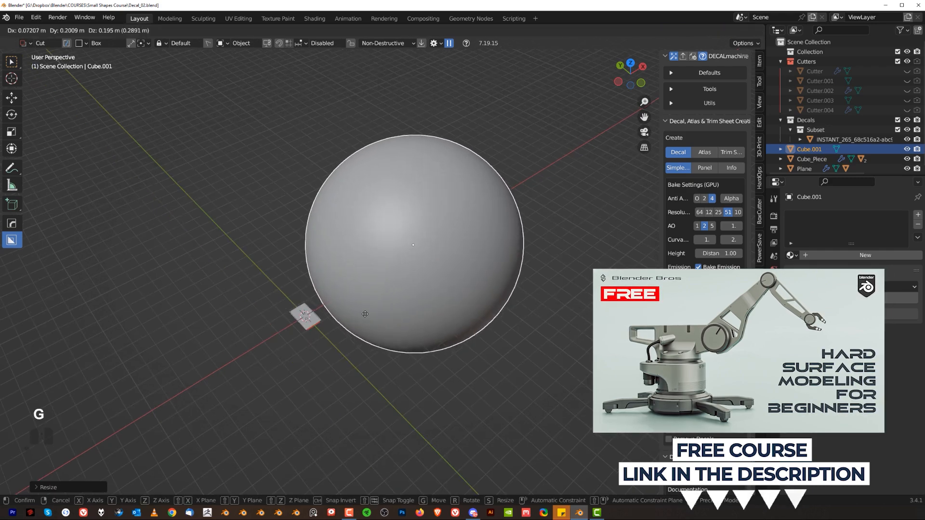
click(440, 275)
Add a level 3 subdivision to the enlarged sphere to smooth it
shift+middle_drag(440, 274, 361, 308)
key(ctrl+3)
shift+middle_drag(235, 299, 355, 243)
scroll(347, 244, up, 2)
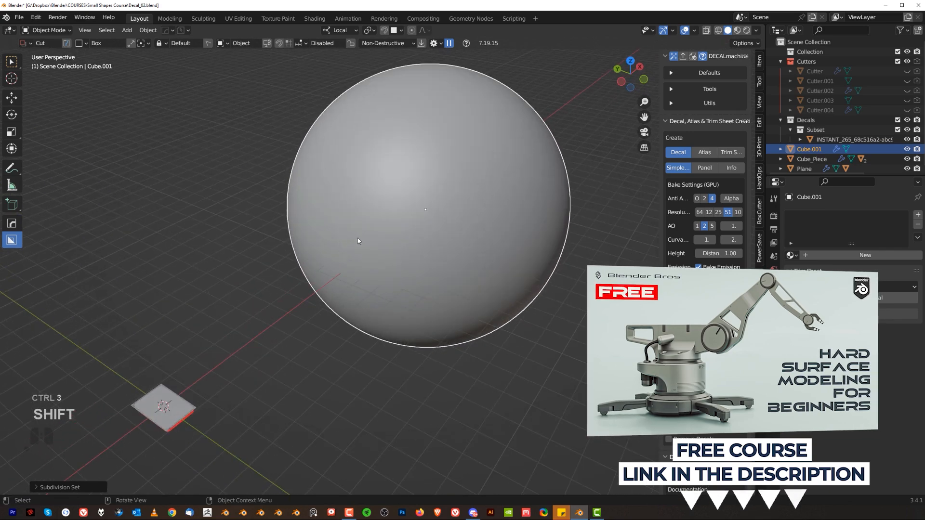
Assign a new blank material to the sphere and switch the viewport to rendered shading
key(alt+m)
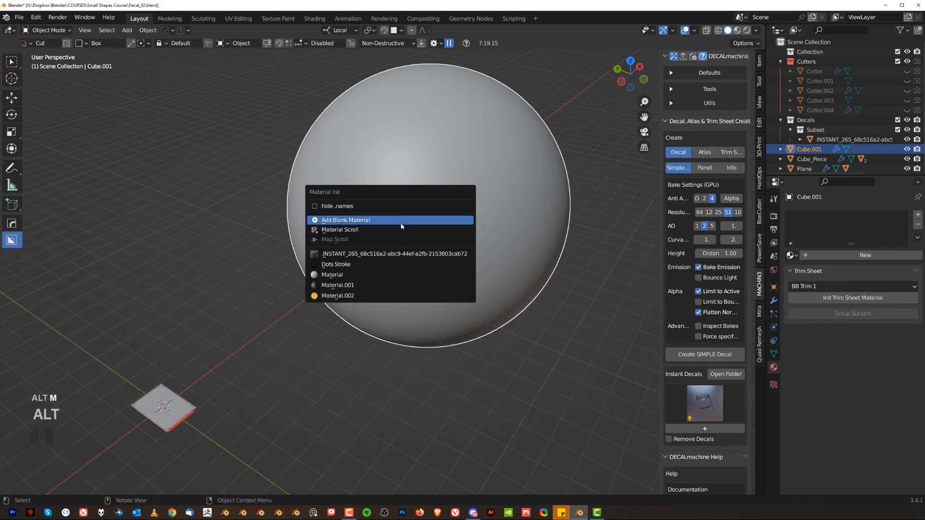
click(401, 221)
click(747, 30)
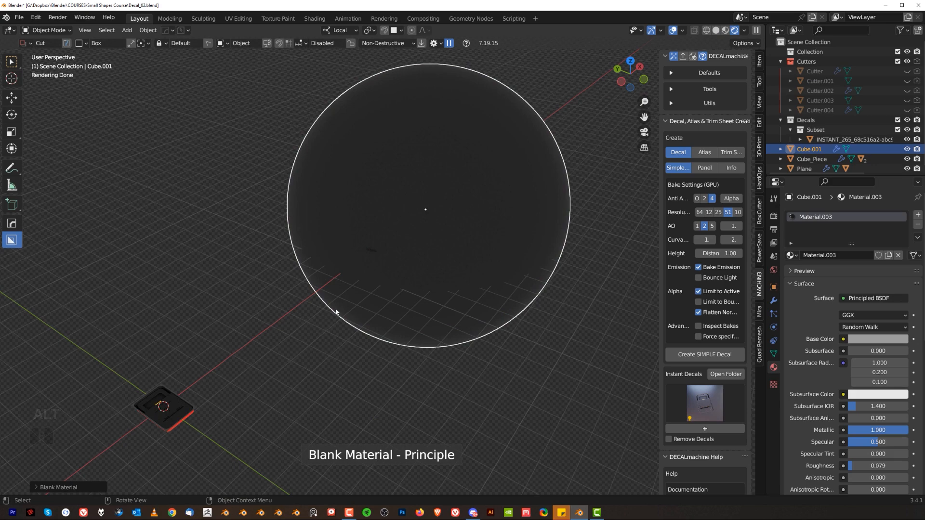
scroll(336, 312, down, 5)
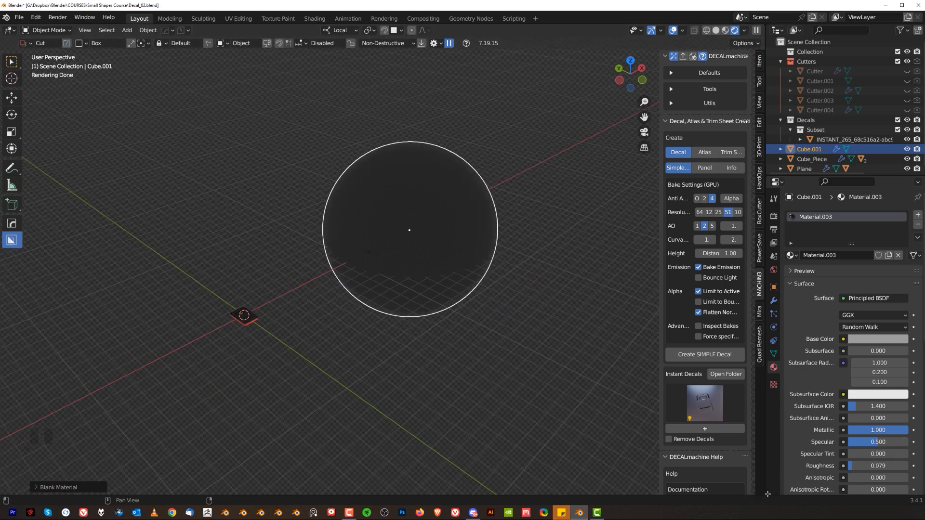
Split off an area below the viewport and turn it into a Shader Editor showing the World nodes
drag(764, 493, 421, 348)
click(10, 355)
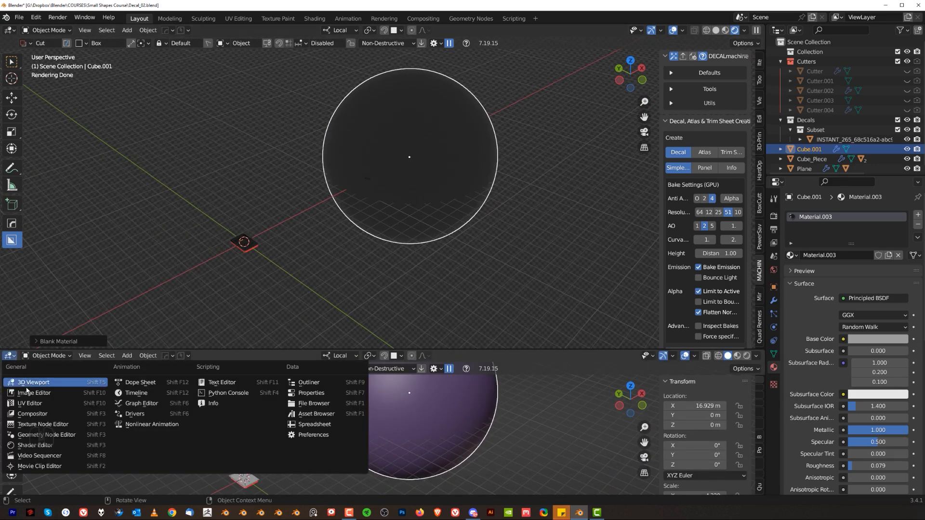
click(35, 444)
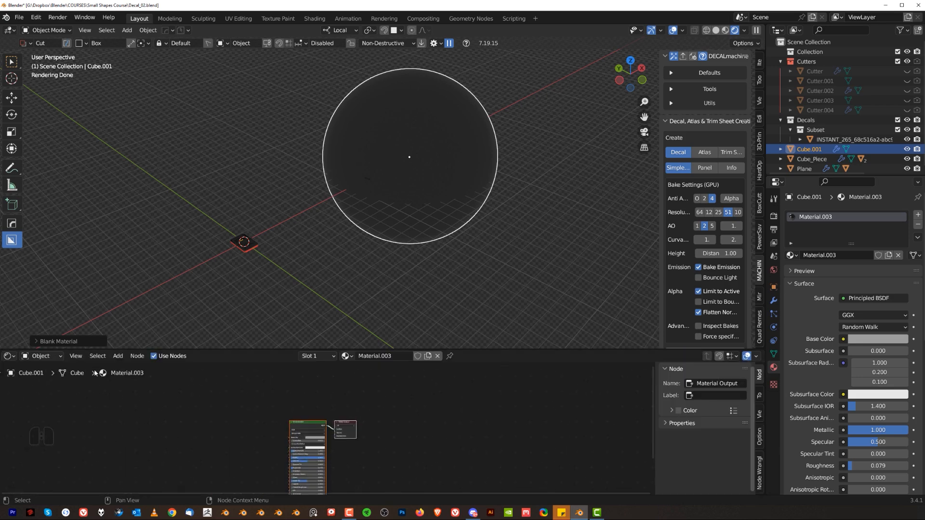
click(54, 356)
click(54, 381)
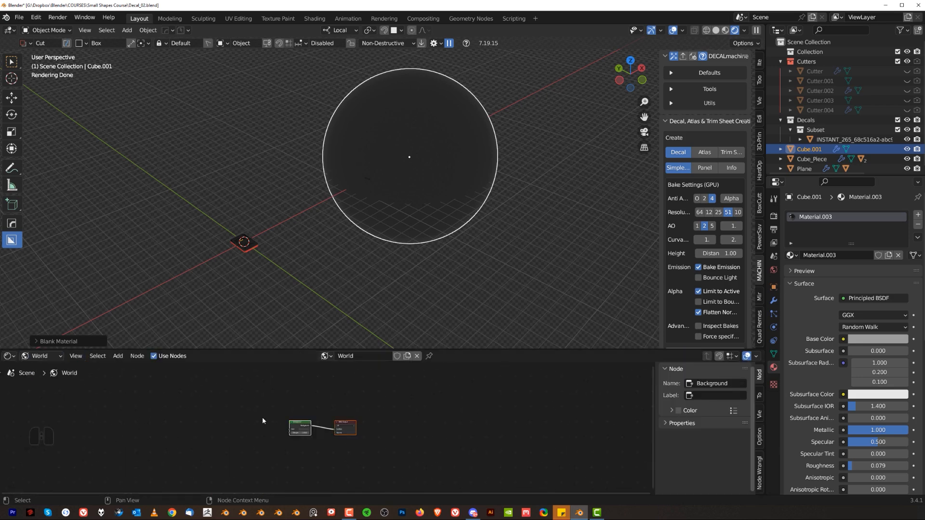
Add an Environment Texture with Mapping and Texture Coordinate nodes to the world's Background node
key(ctrl+t)
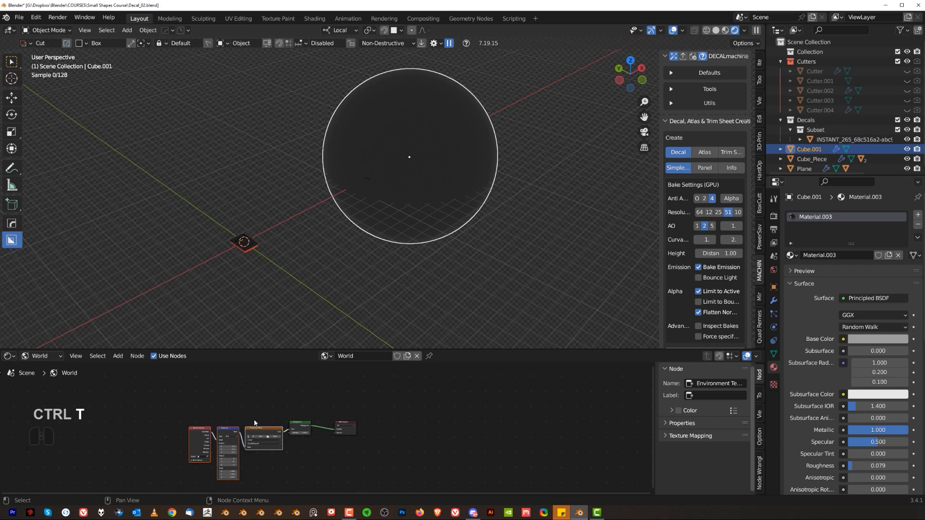
shift+middle_drag(230, 442, 339, 422)
scroll(339, 422, up, 3)
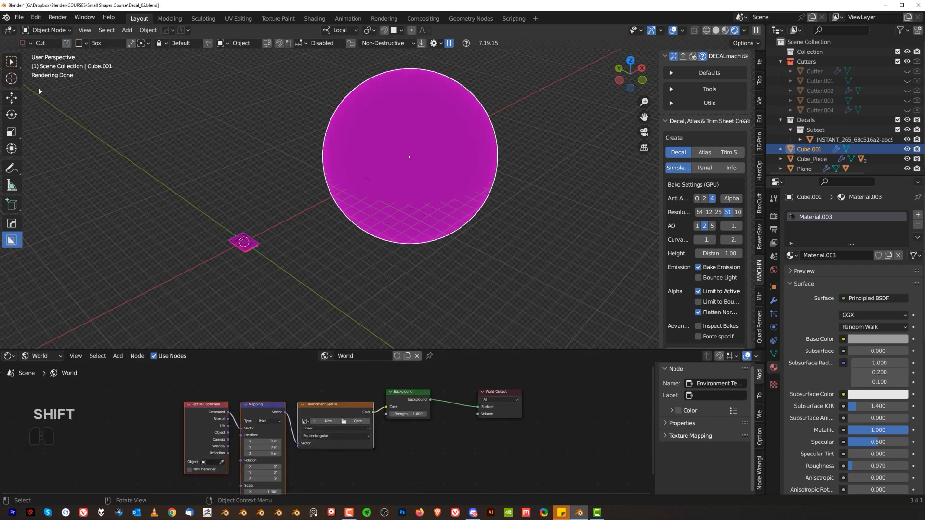
Search the add-ons in the preferences for "node" to check that Node Wrangler is enabled, and close the preferences
click(26, 19)
mouse_move(36, 18)
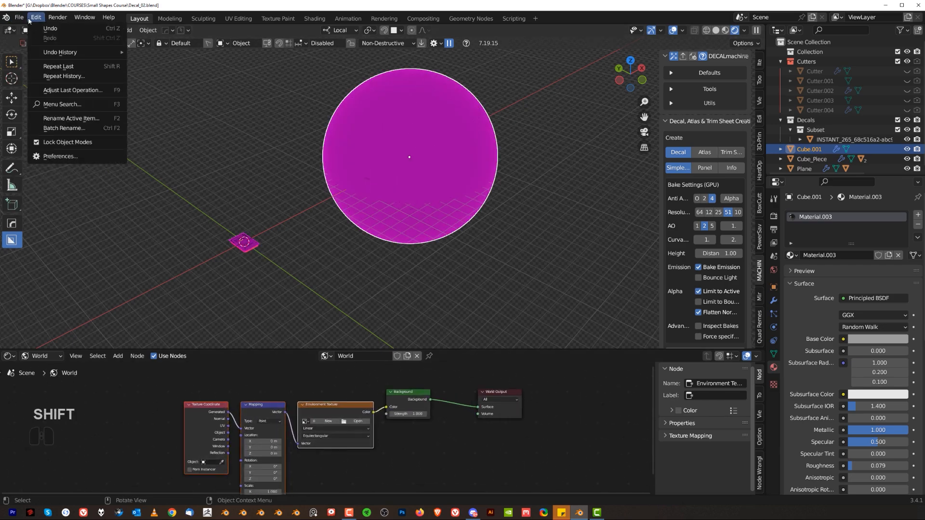
click(64, 157)
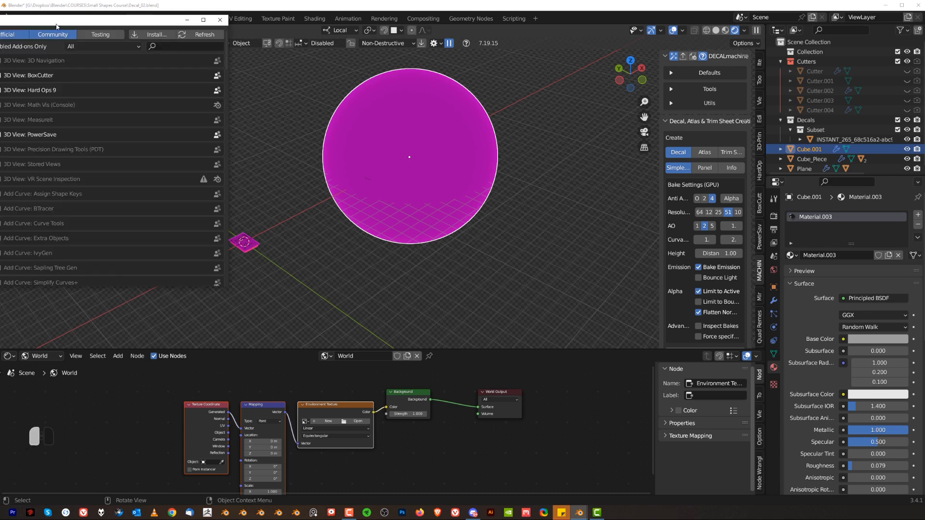
drag(57, 27, 294, 81)
text(no)
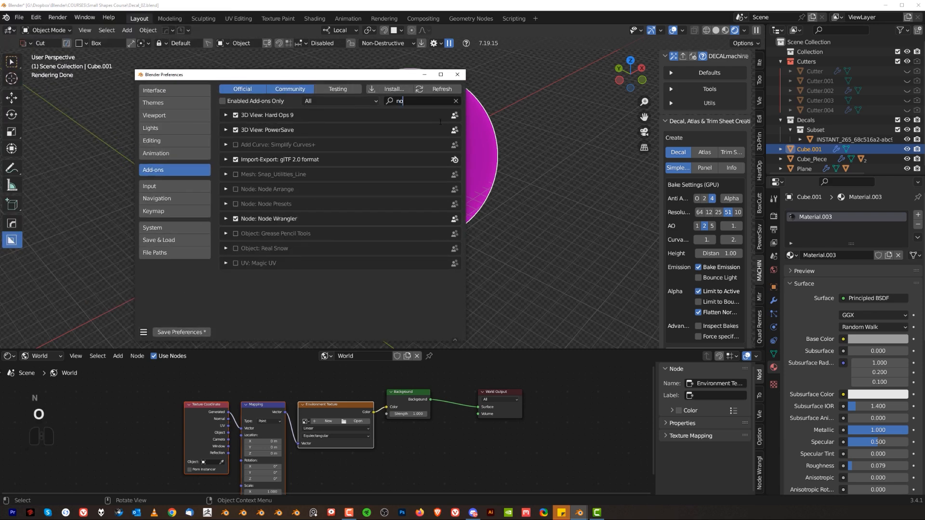
text(de)
click(457, 74)
Load abandoned_slipway_4k.hdr into the Environment Texture node
click(345, 426)
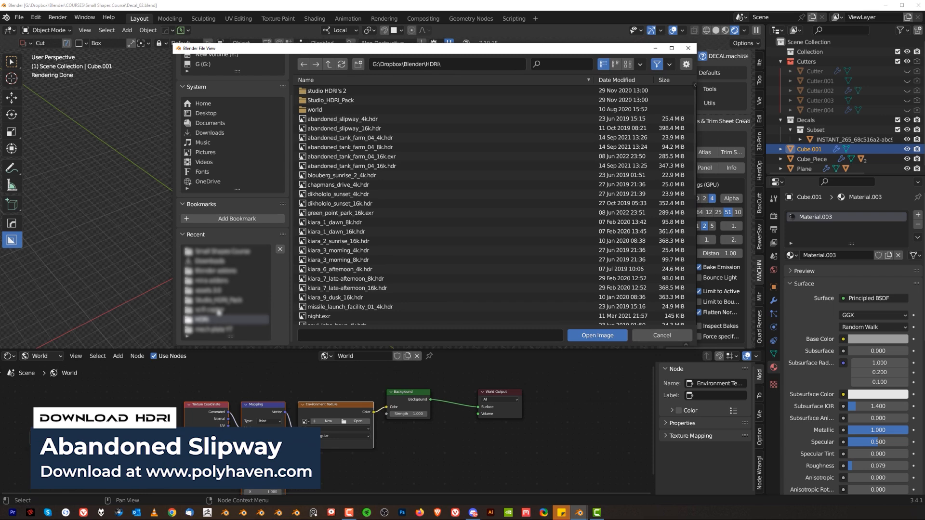
double_click(359, 119)
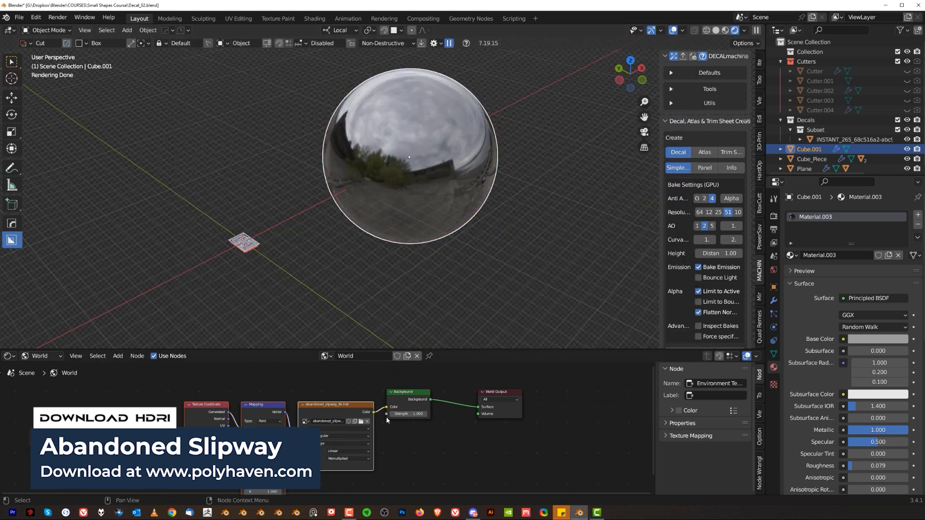
Set the sphere material's roughness to about 0.484 and darken its base color to a value of about 0.127
scroll(873, 391, down, 4)
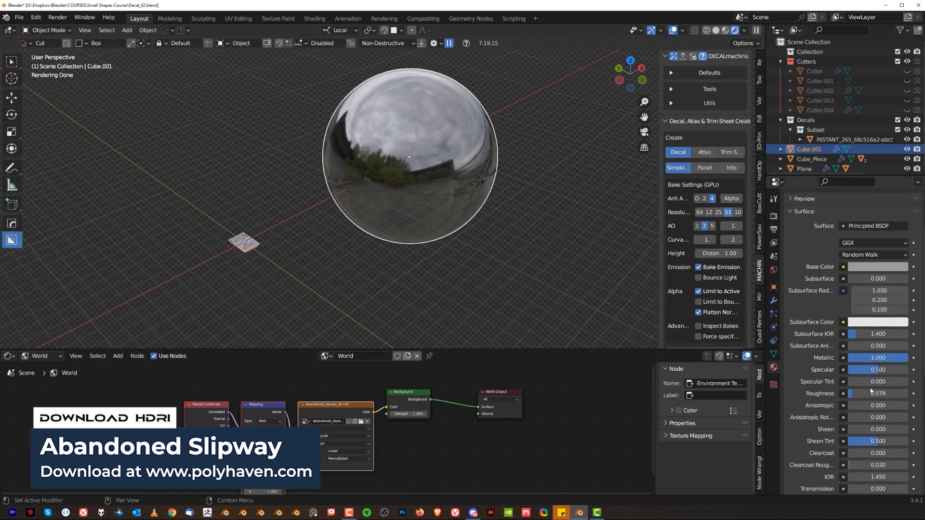
drag(873, 393, 897, 394)
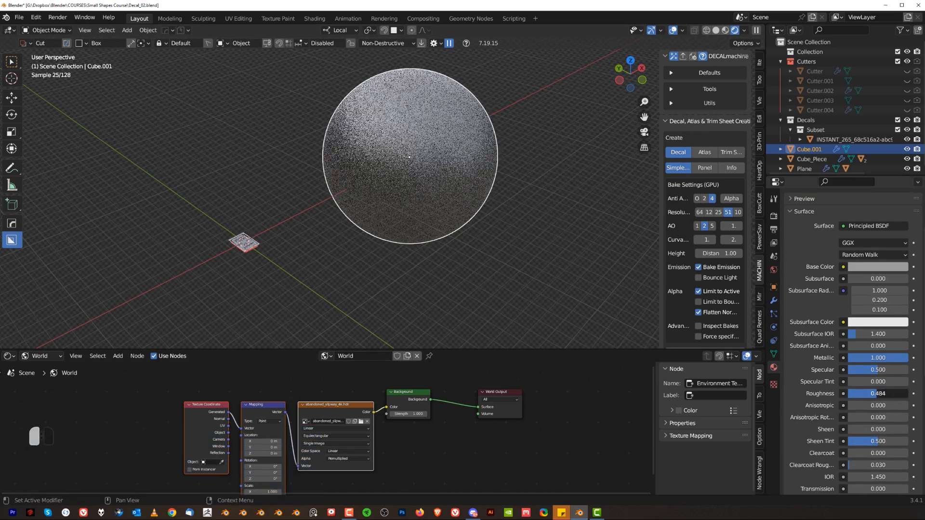
click(874, 267)
drag(902, 170, 901, 193)
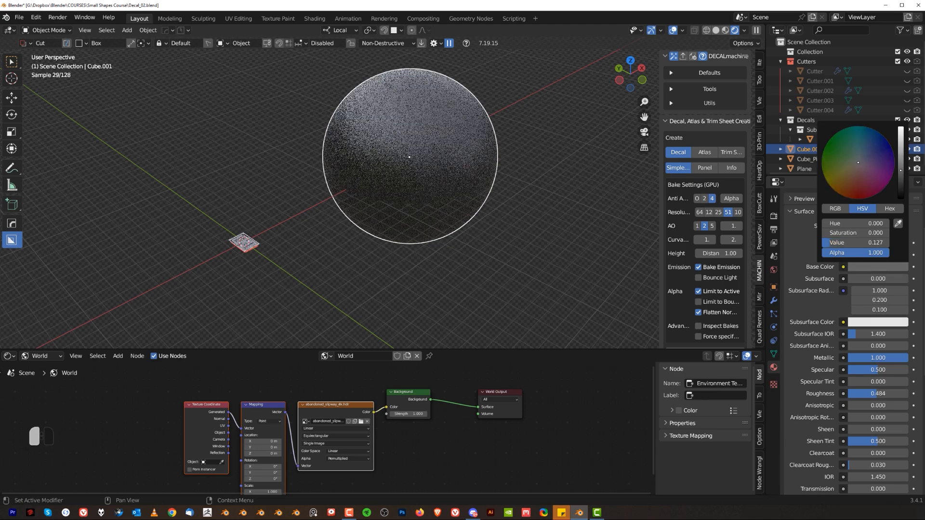
Duplicate the baked decal and place the copy on the surface of the sphere
scroll(118, 298, up, 3)
click(45, 305)
scroll(58, 313, down, 3)
shift+middle_drag(232, 284, 238, 295)
scroll(241, 293, down, 2)
key(g)
right_click(272, 202)
scroll(272, 201, up, 2)
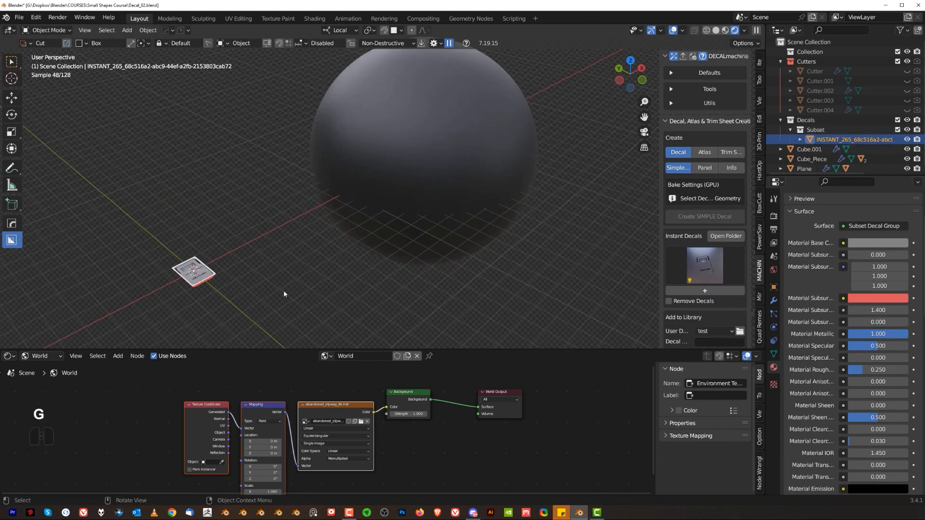
key(shift+d)
click(433, 105)
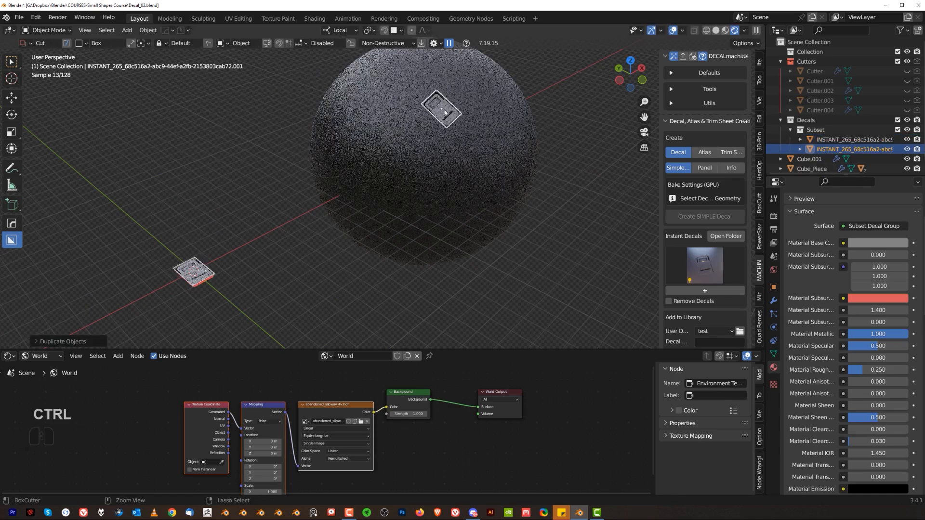
Project the duplicated decal onto the sphere with DECALmachine, manually adjusting the projection depth
scroll(456, 198, up, 2)
scroll(446, 278, up, 4)
mouse_move(456, 198)
shift+middle_down()
mouse_move(446, 279)
mouse_move(439, 200)
shift+middle_up()
scroll(438, 200, up, 1)
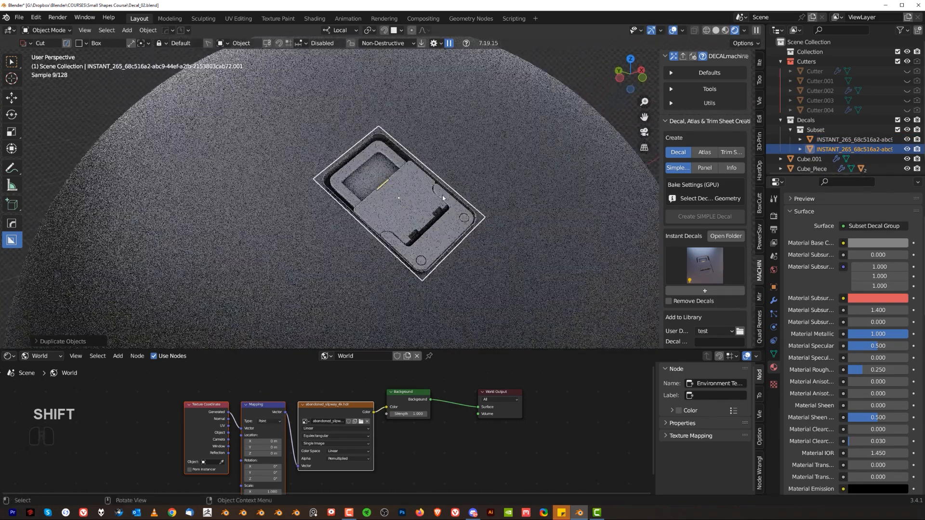
key(d)
key(w)
key(d)
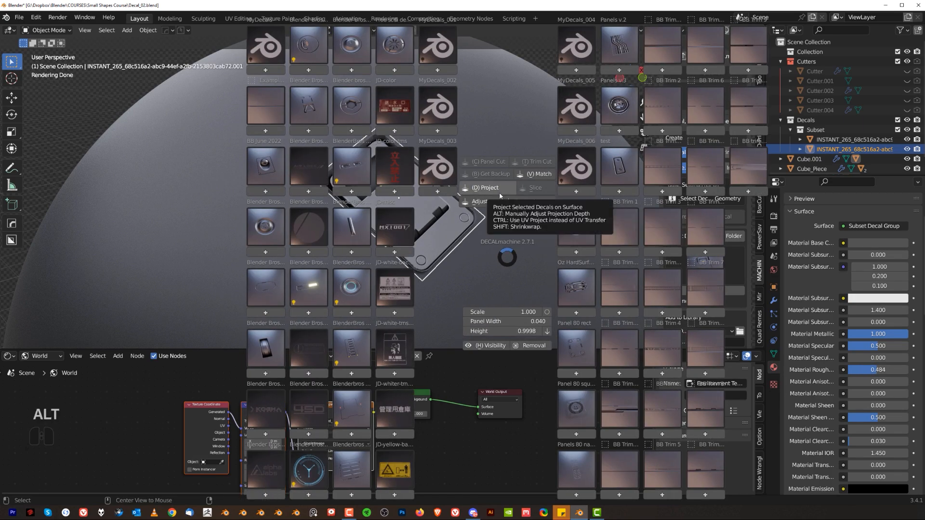
click(499, 194)
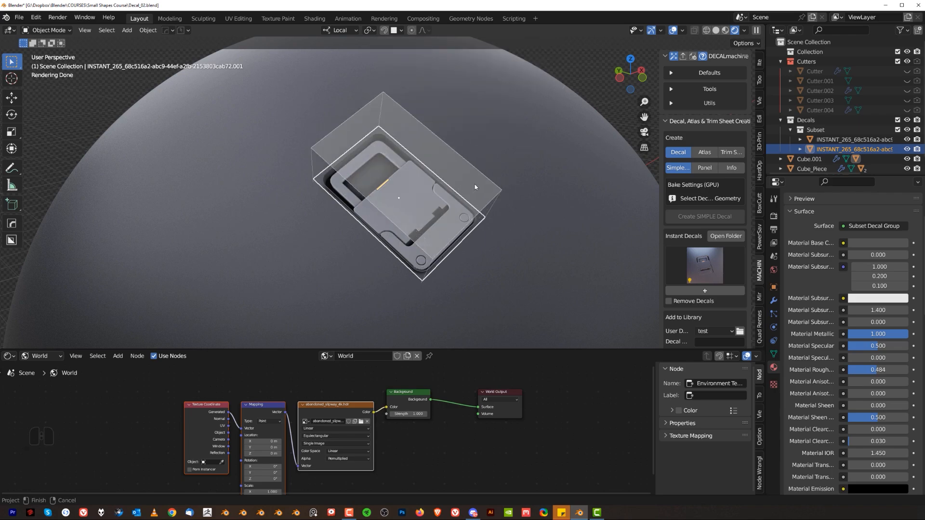
click(525, 182)
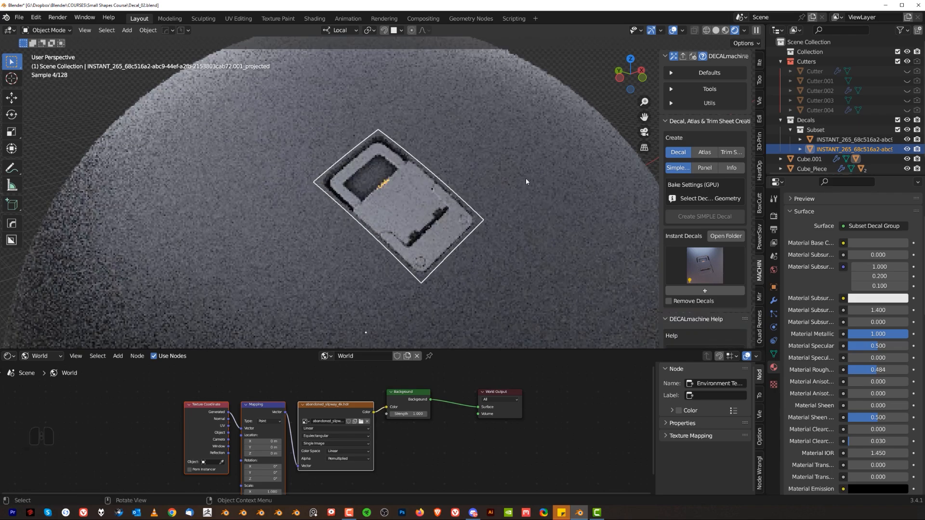
Deselect the projected decal and examine its recesses, edges and emissive strip on the sphere in rendered shading
click(512, 195)
scroll(385, 115, up, 5)
mouse_move(385, 116)
shift+middle_down()
mouse_move(469, 216)
mouse_move(496, 281)
mouse_move(444, 140)
mouse_move(393, 114)
shift+middle_up()
scroll(495, 281, down, 4)
scroll(391, 172, up, 2)
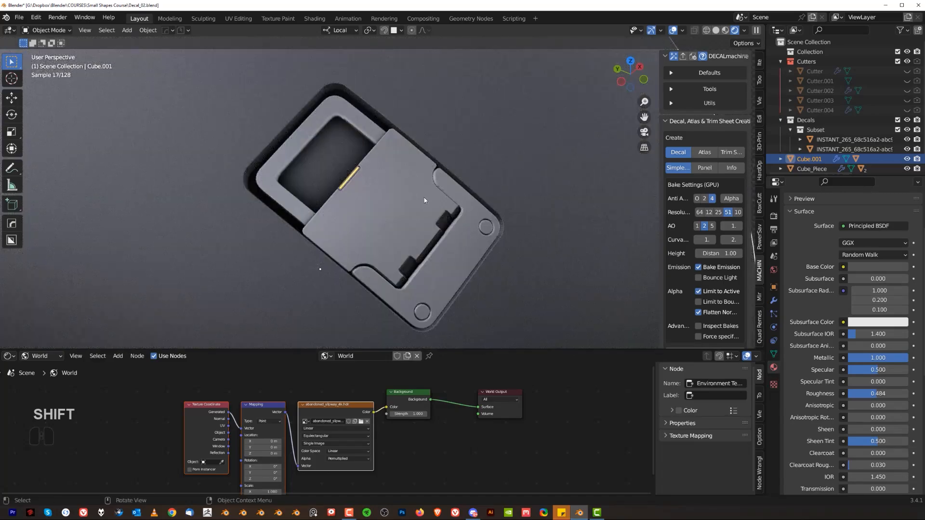
scroll(426, 216, up, 2)
shift+middle_drag(415, 209, 358, 271)
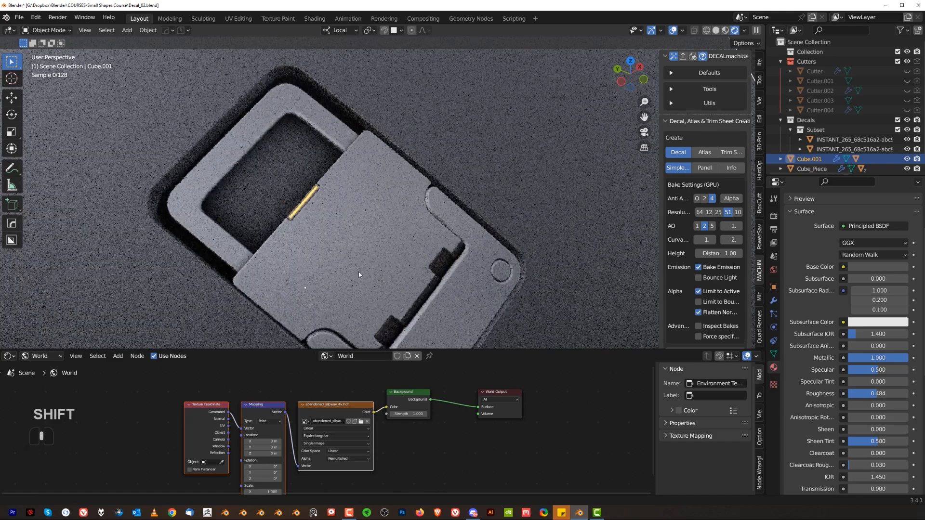
scroll(355, 265, down, 3)
scroll(319, 195, up, 3)
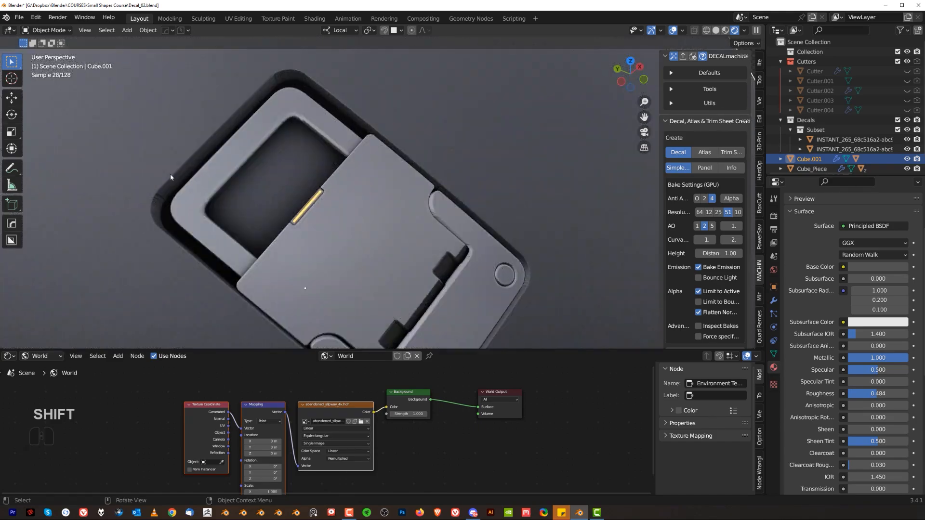
shift+middle_drag(279, 180, 346, 171)
scroll(319, 195, down, 2)
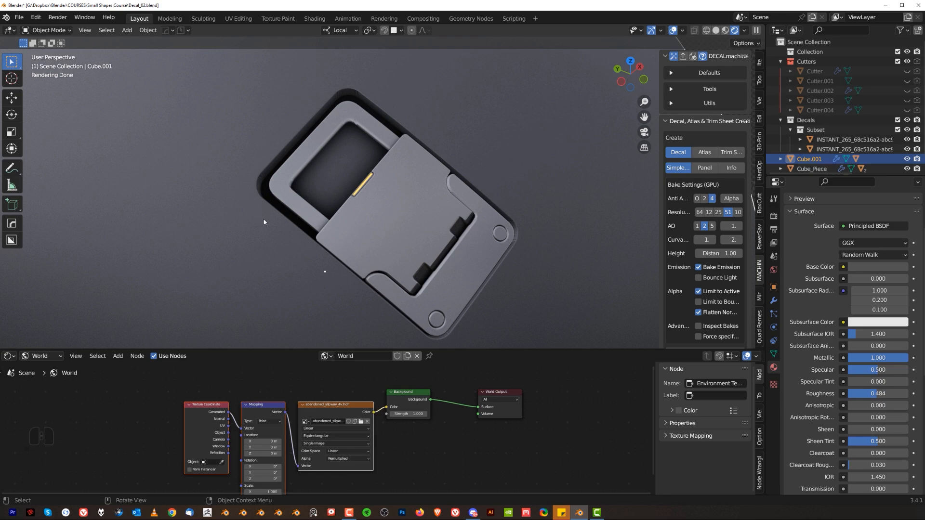
shift+middle_drag(470, 239, 409, 179)
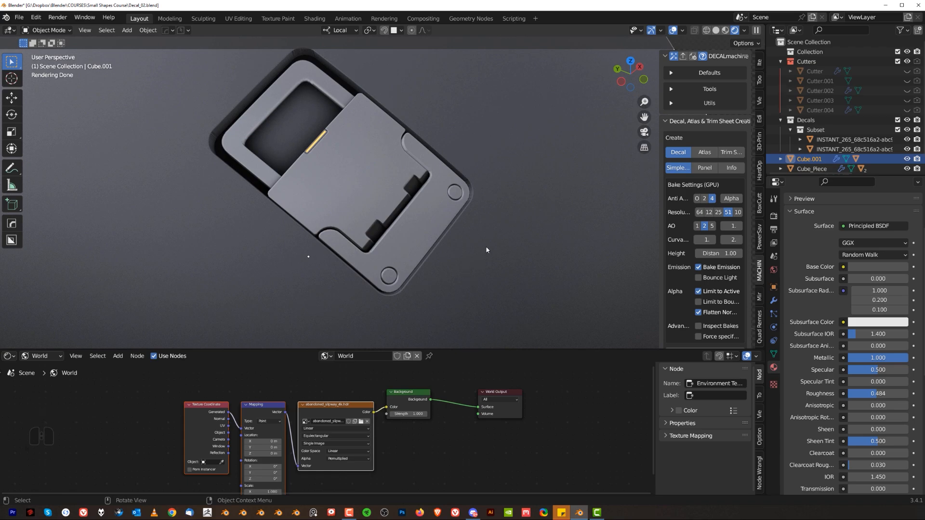
Examine the projected decal's rounded corner, recess wall and circular detail up close on the sphere
scroll(535, 213, up, 2)
shift+middle_drag(534, 213, 418, 185)
scroll(452, 174, up, 6)
shift+middle_drag(484, 163, 470, 207)
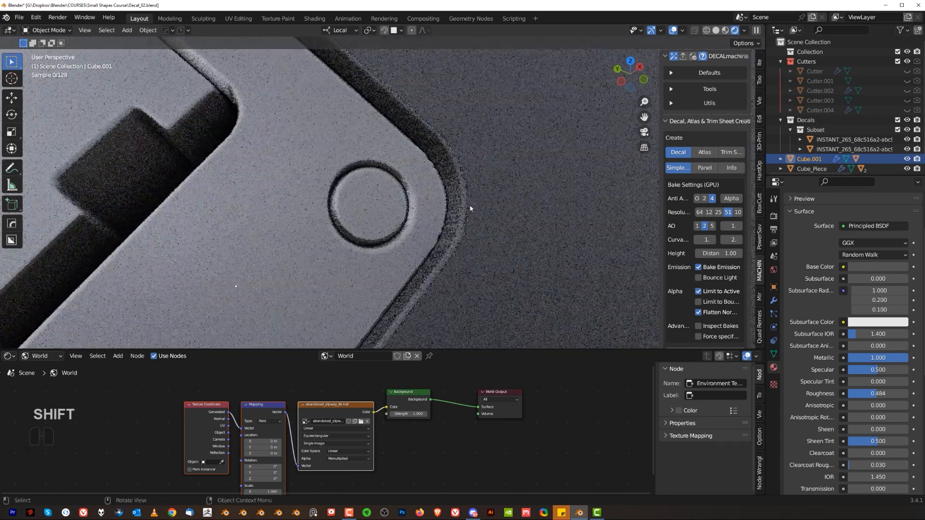
scroll(470, 209, up, 3)
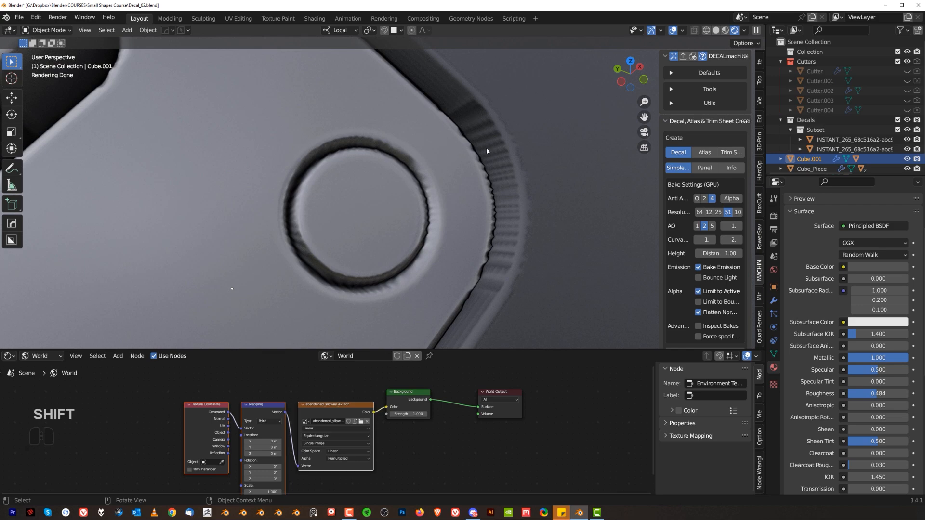
scroll(496, 189, down, 2)
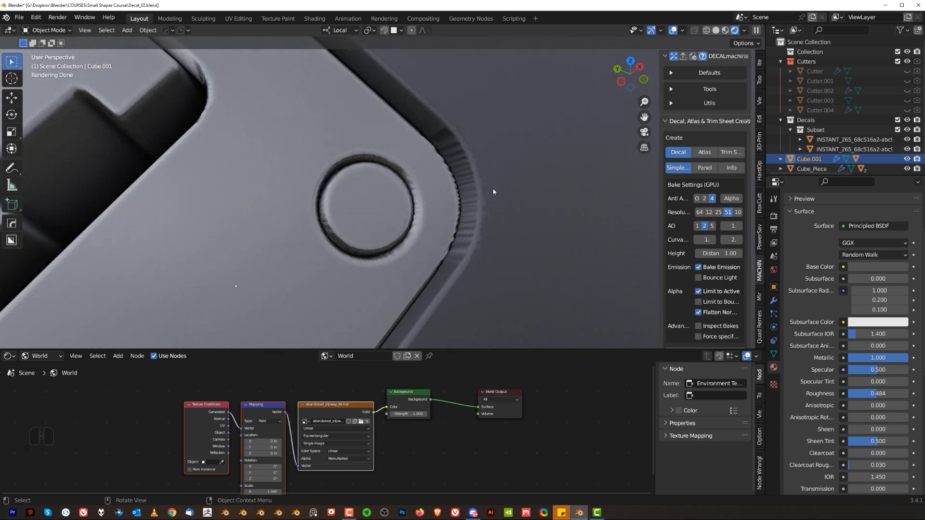
scroll(481, 215, down, 10)
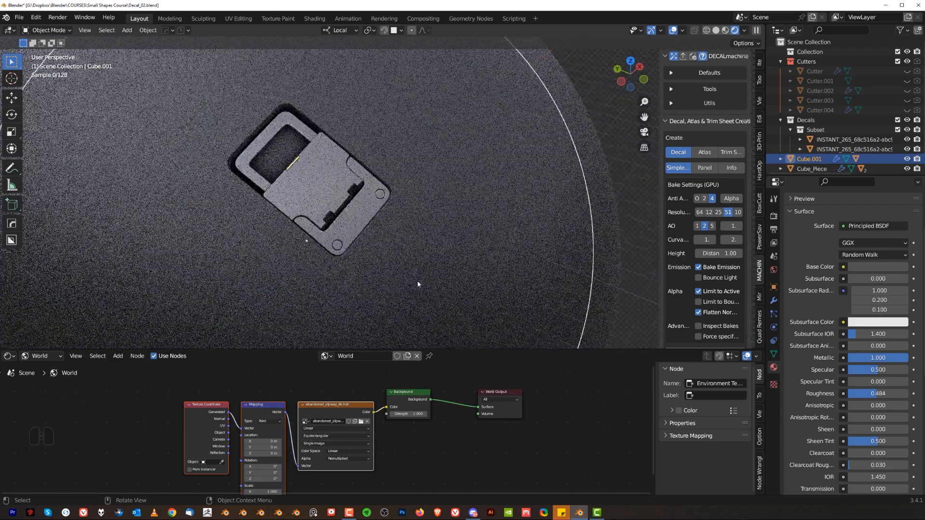
shift+middle_drag(250, 290, 512, 183)
scroll(361, 114, up, 3)
Examine the original baked decal from the top and at an angle, comparing perspective and orthographic views
click(299, 180)
key(KP_7)
scroll(305, 105, up, 3)
key(KP_5)
key(KP_5)
scroll(364, 164, up, 1)
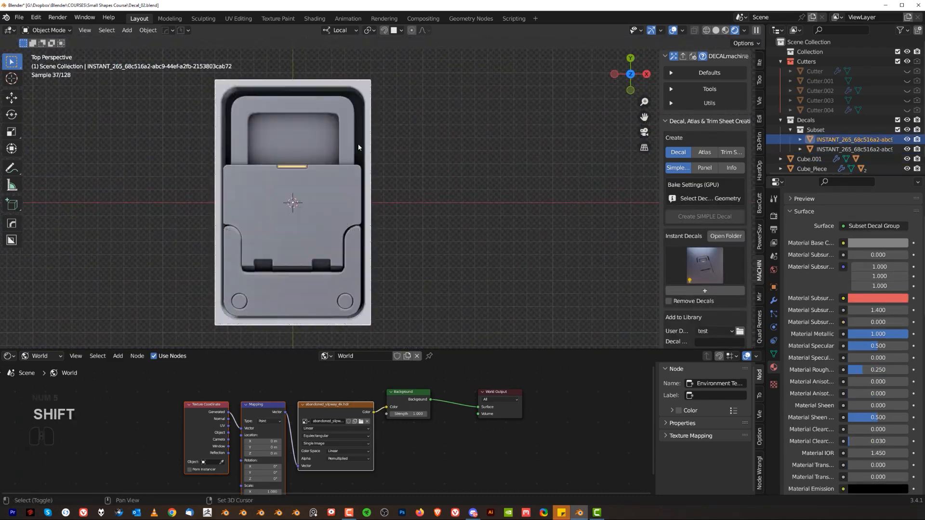
shift+middle_drag(351, 142, 423, 189)
scroll(422, 187, up, 6)
key(KP_5)
scroll(332, 120, down, 8)
key(KP_5)
middle_drag(332, 119, 371, 107)
shift+middle_drag(426, 156, 313, 94)
scroll(328, 126, up, 3)
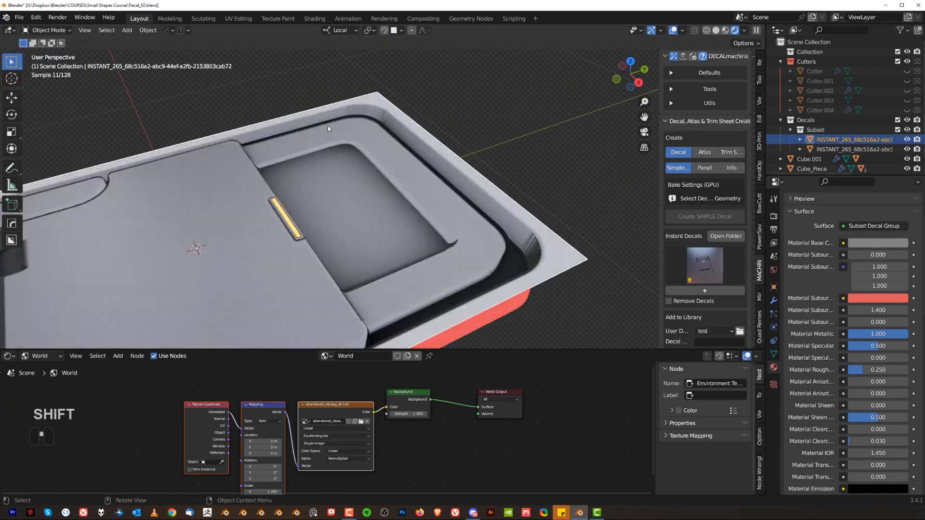
shift+middle_drag(328, 125, 364, 162)
scroll(413, 222, down, 2)
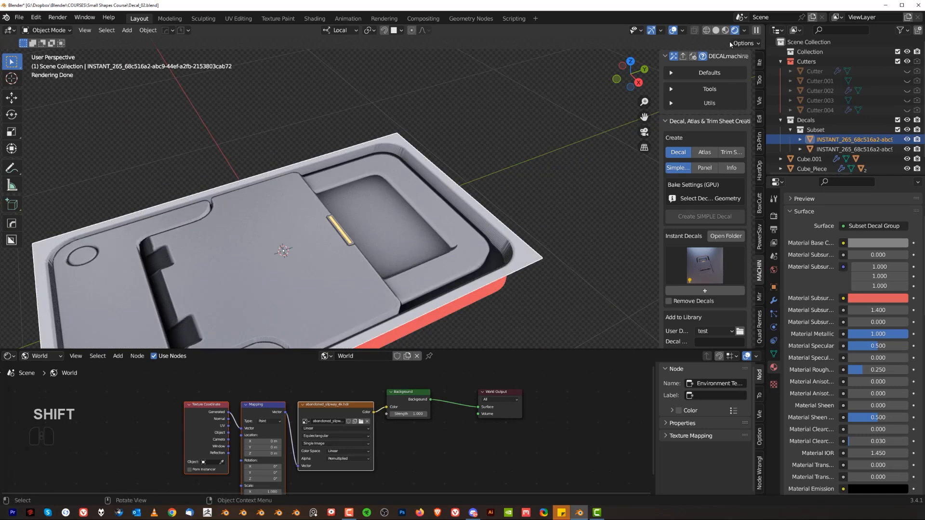
Switch the viewport to solid shading and delete the original baked decal
click(716, 31)
mouse_move(289, 250)
shift+middle_down()
mouse_move(357, 239)
mouse_move(418, 176)
shift+middle_up()
scroll(418, 177, down, 2)
key(x)
click(379, 177)
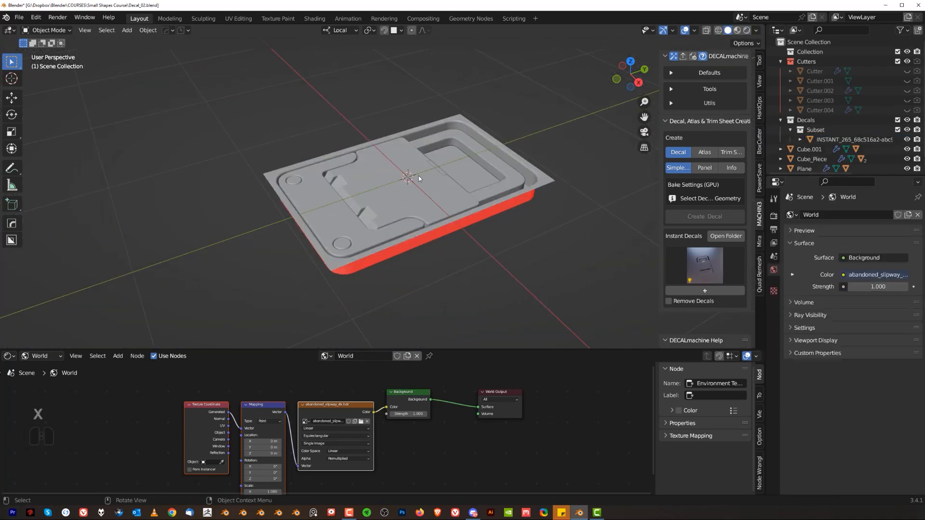
Isolate the recessed base plane in local view for mesh editing and try scaling its selected floor faces
scroll(448, 168, up, 2)
shift+middle_drag(478, 165, 409, 180)
click(435, 169)
key(Tab)
click(437, 169)
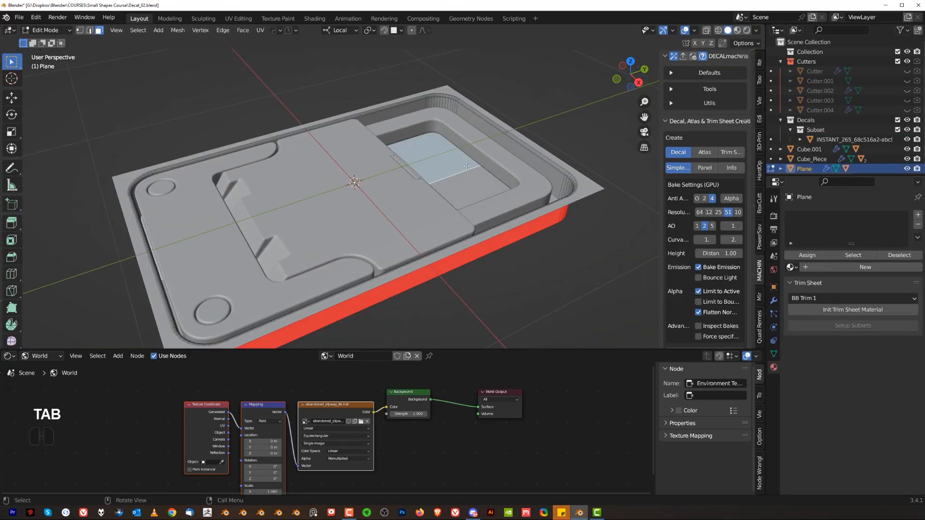
key(slash)
scroll(465, 177, up, 5)
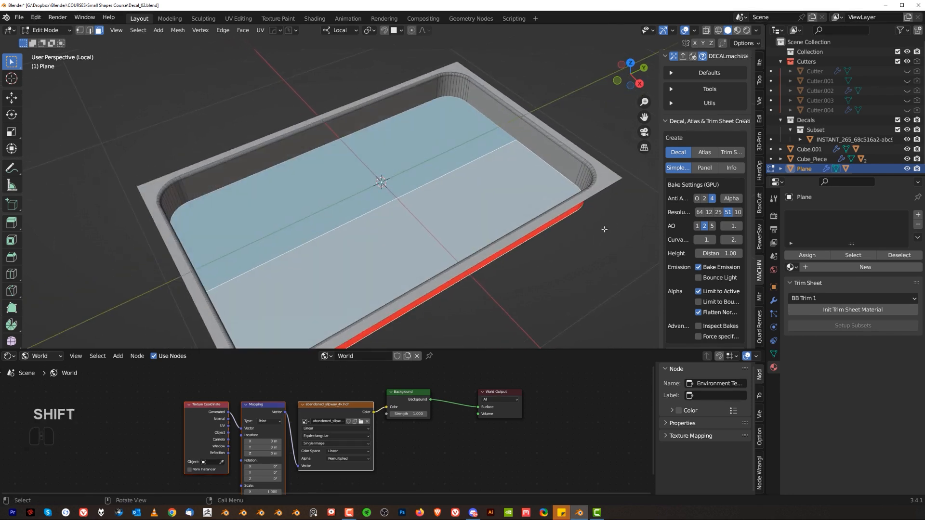
key(s)
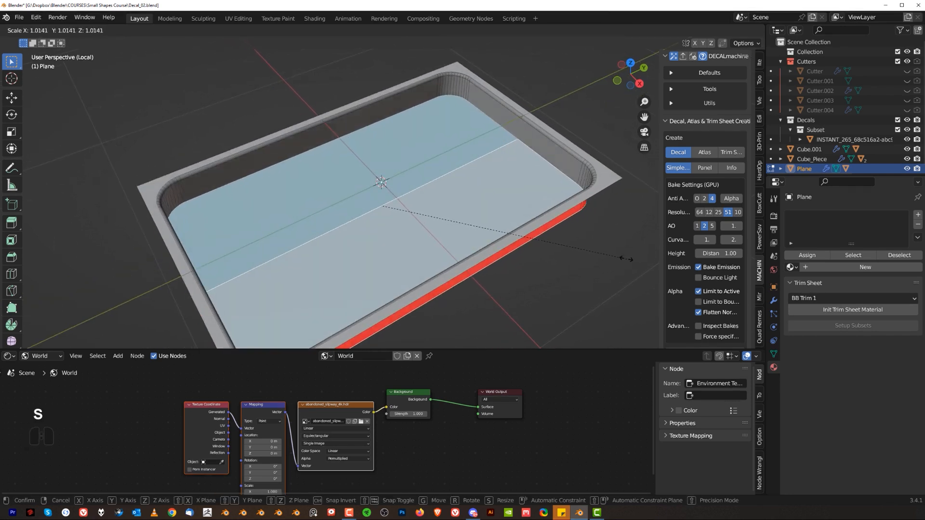
right_click(585, 236)
Select a strip of faces across the recess's rim bevel and turn the bevel into a hard edge with MESHmachine Unbevel
shift+middle_drag(437, 98, 368, 225)
scroll(367, 225, up, 3)
scroll(368, 225, up, 5)
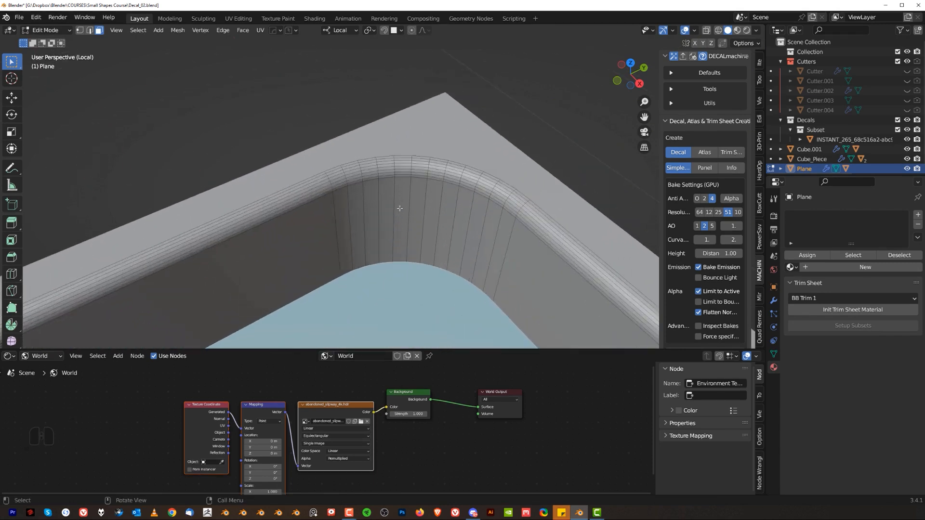
key(Tab)
click(463, 77)
scroll(407, 88, down, 1)
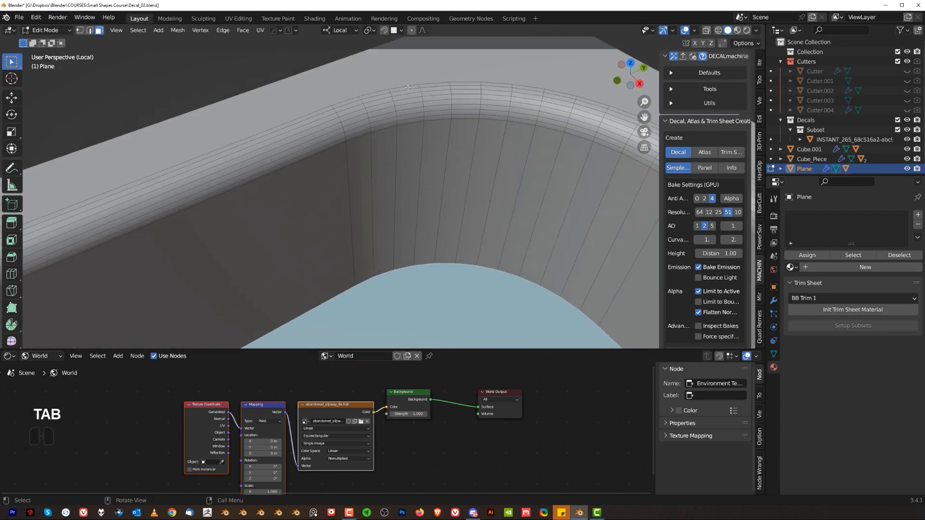
ctrl+click(415, 120)
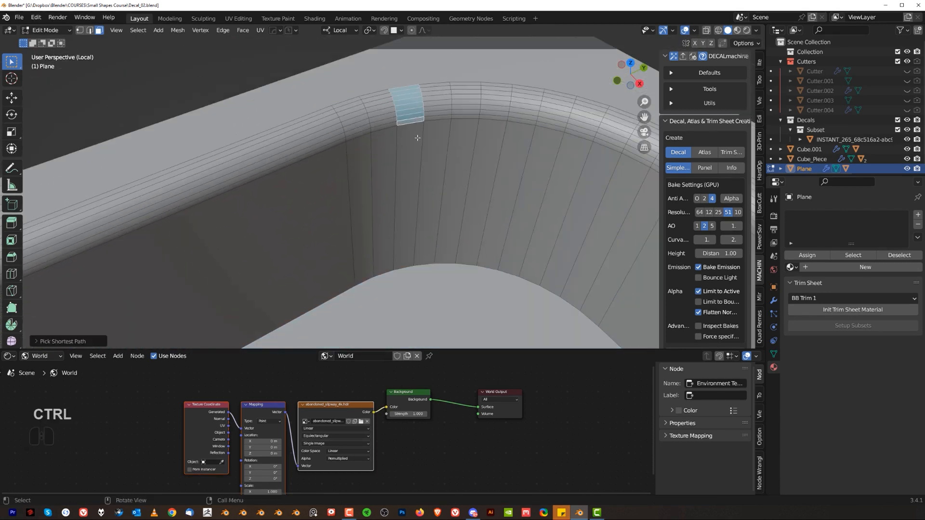
key(y)
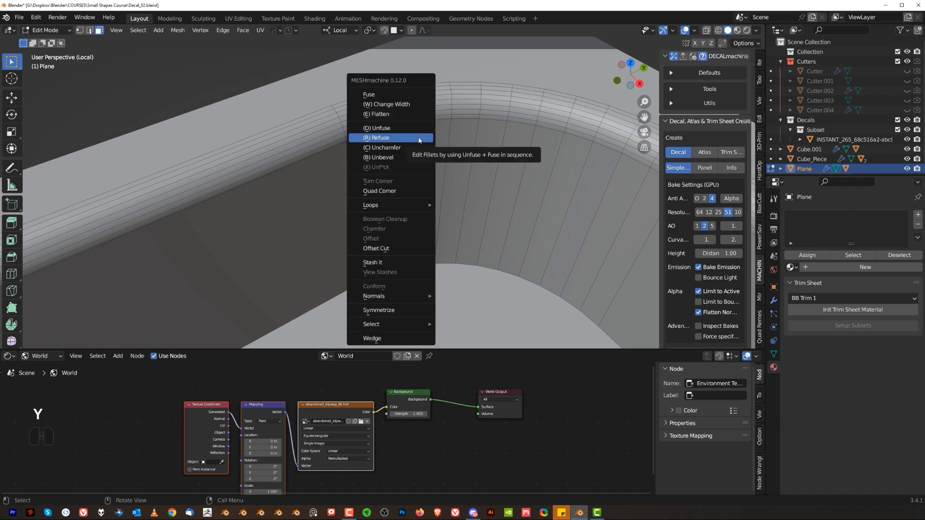
click(417, 157)
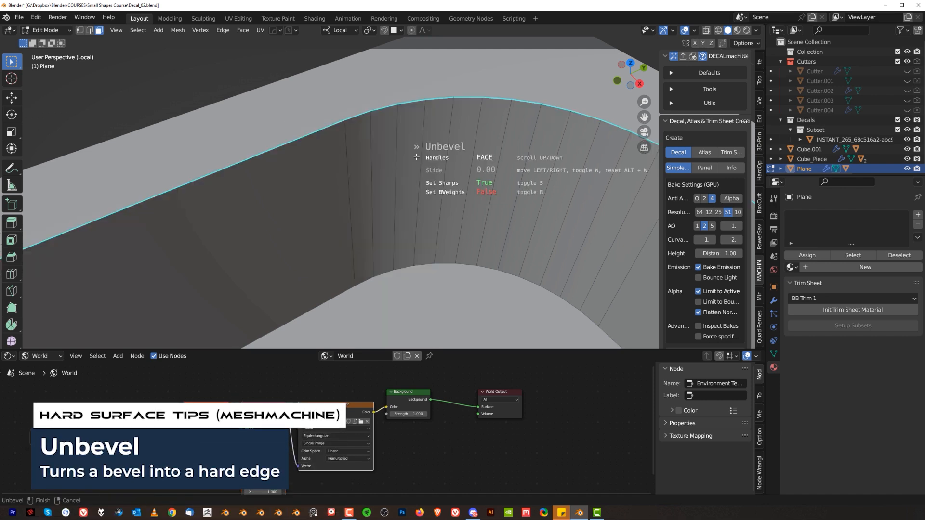
scroll(407, 193, down, 5)
Try to scale the selected half of the recess floor from the top view
key(Tab)
click(412, 276)
shift+middle_drag(413, 276, 405, 206)
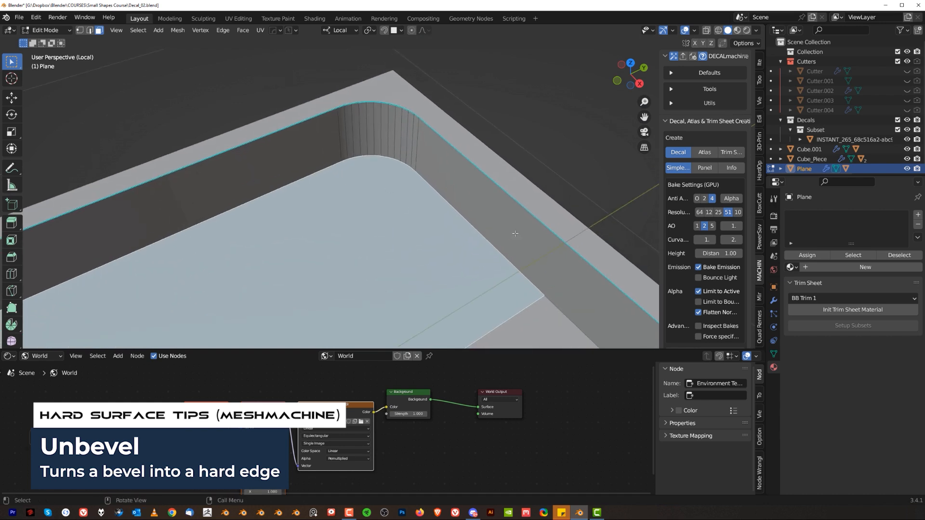
scroll(417, 206, down, 4)
key(grave)
click(428, 77)
scroll(494, 132, down, 3)
key(s)
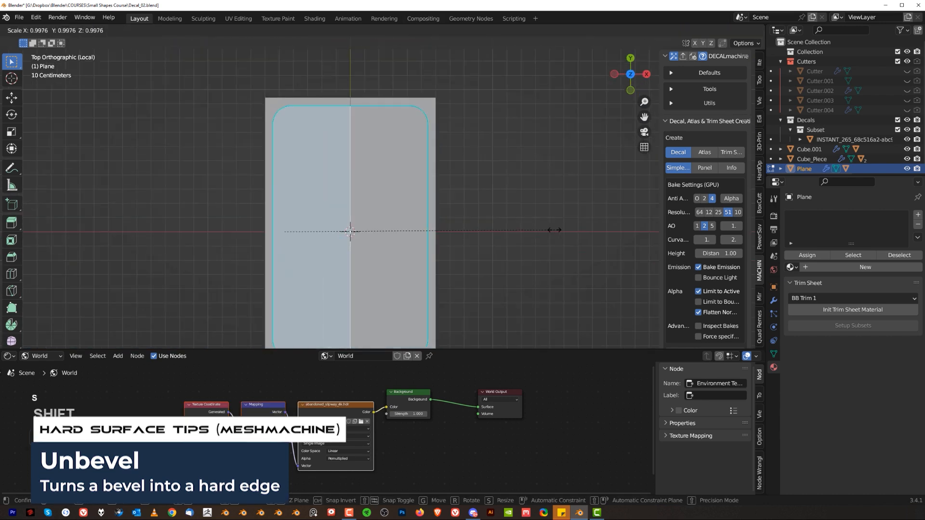
click(482, 233)
Select all the faces of the recess floor and merge them into one face
middle_drag(481, 233, 434, 194)
key(3)
key(Tab)
click(413, 202)
shift+click(395, 212)
shift+click(303, 245)
key(f)
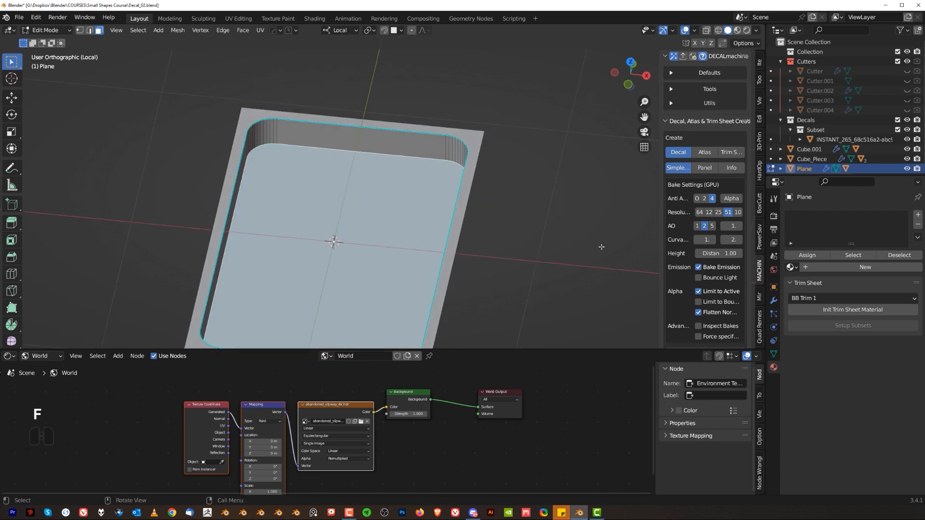
Inset the recess floor by about 0.024 m and dissolve its original outer edge loop to taper the walls
key(i)
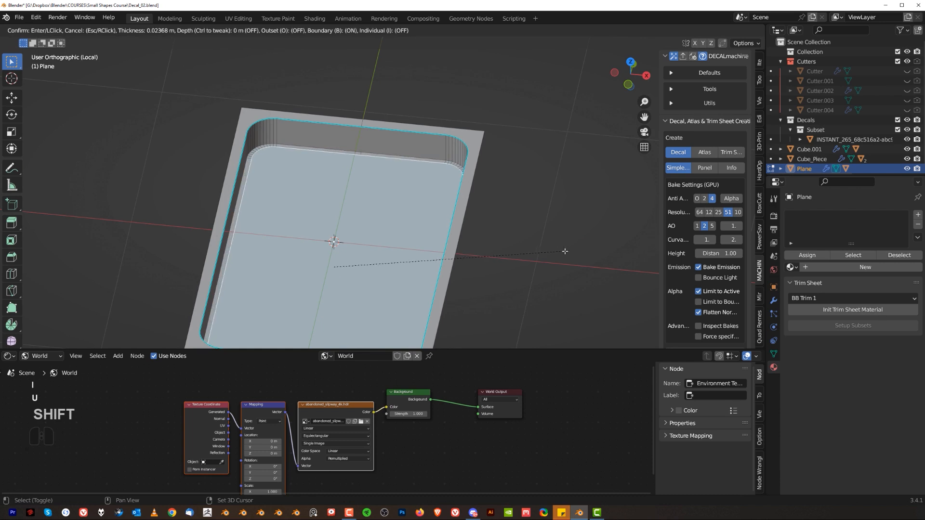
click(559, 253)
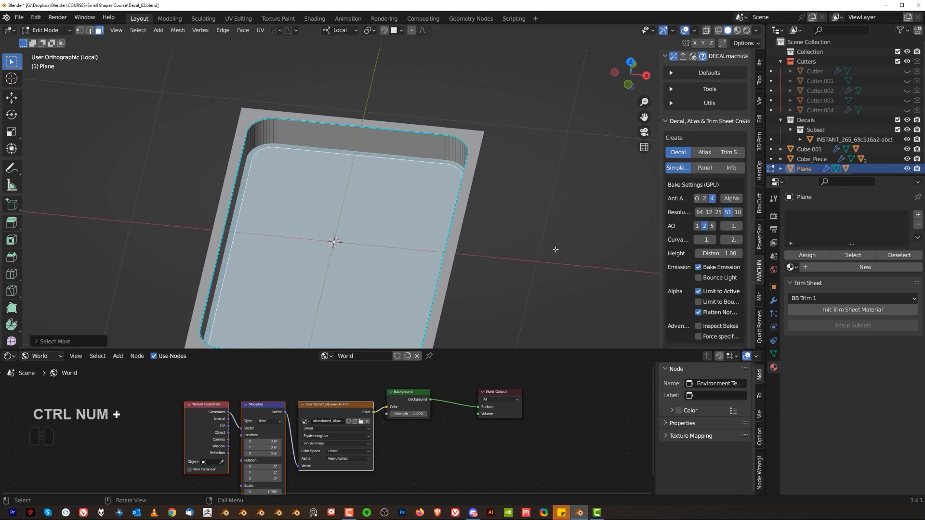
key(ctrl+Tab)
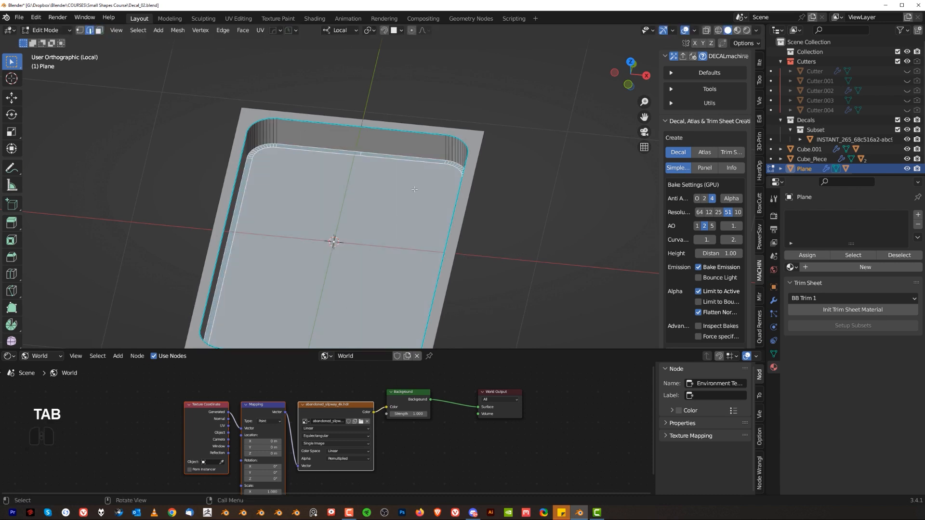
alt+click(398, 153)
alt+click(398, 153)
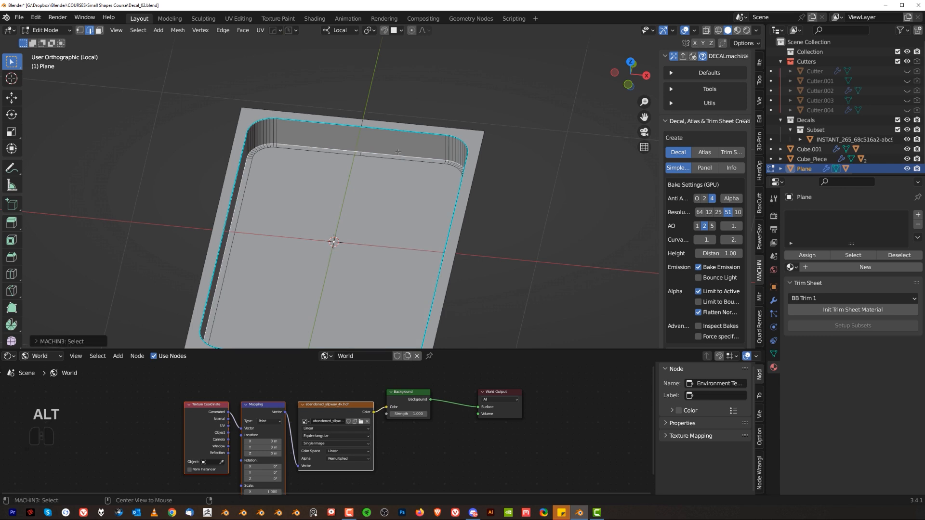
key(x)
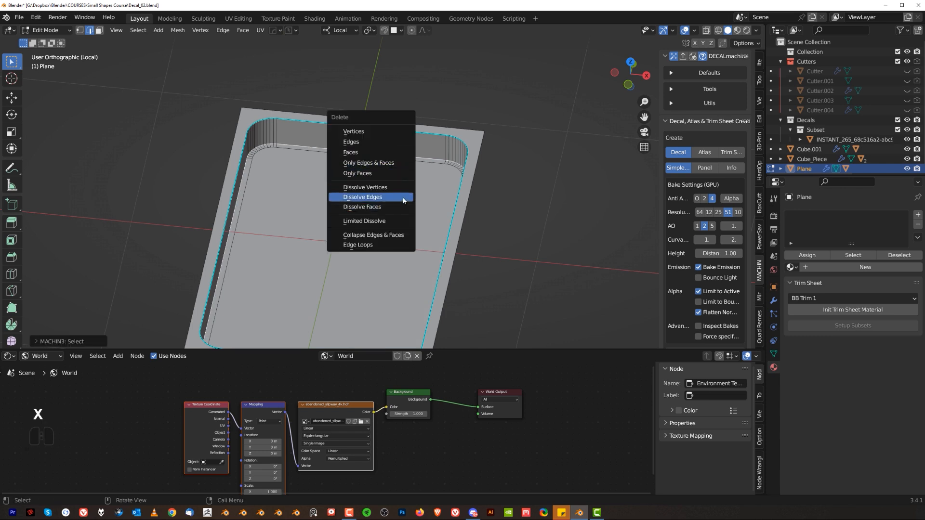
click(404, 197)
key(KP_7)
scroll(326, 165, up, 2)
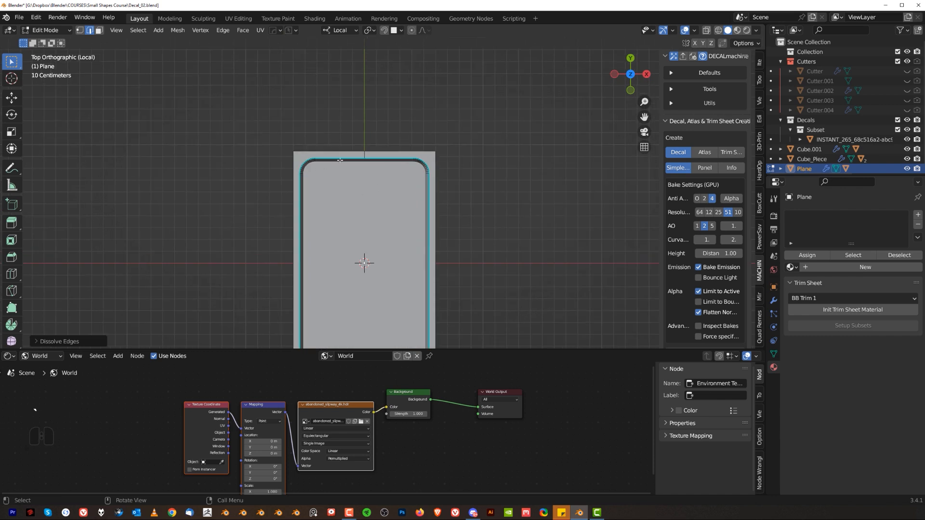
scroll(374, 264, up, 10)
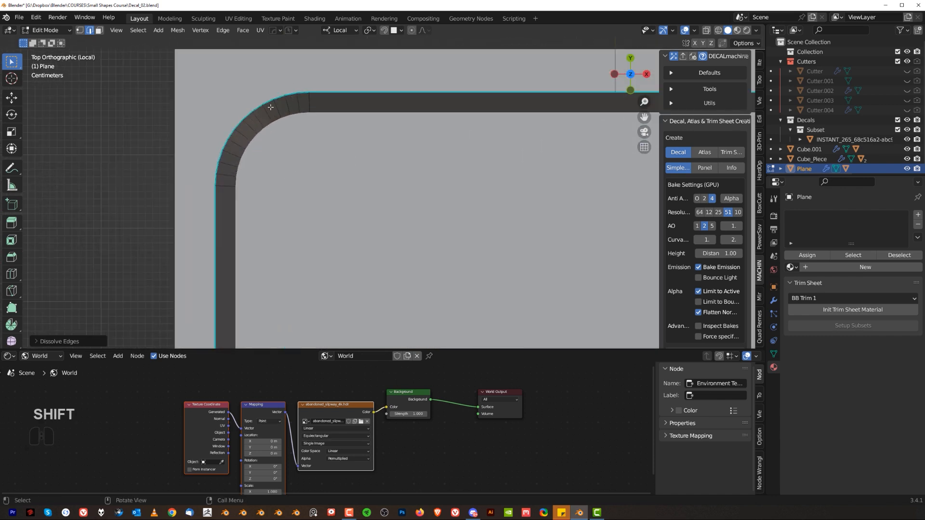
Bevel the recess's upper rim edge loop by about 0.017 m with 15 segments
middle_drag(348, 210, 329, 125)
alt+click(300, 157)
key(ctrl+b)
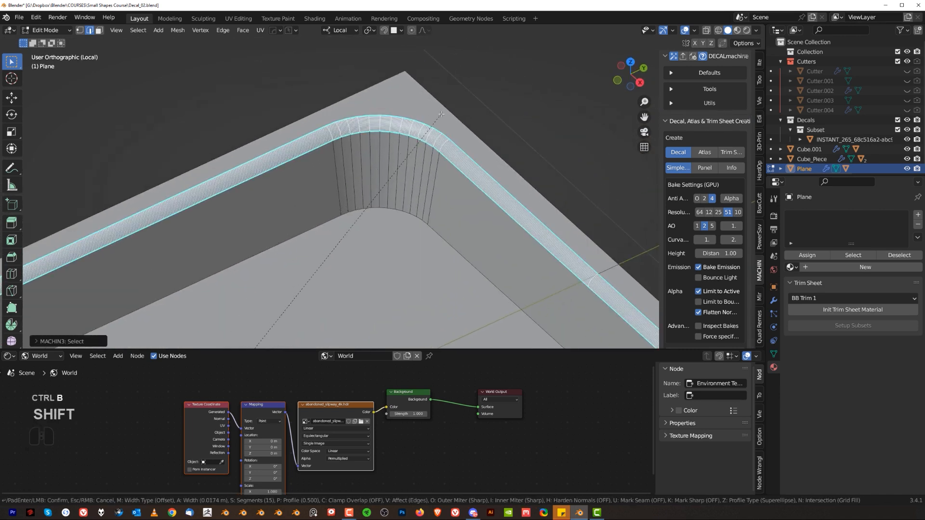
shift+click(442, 115)
key(Tab)
scroll(375, 188, down, 6)
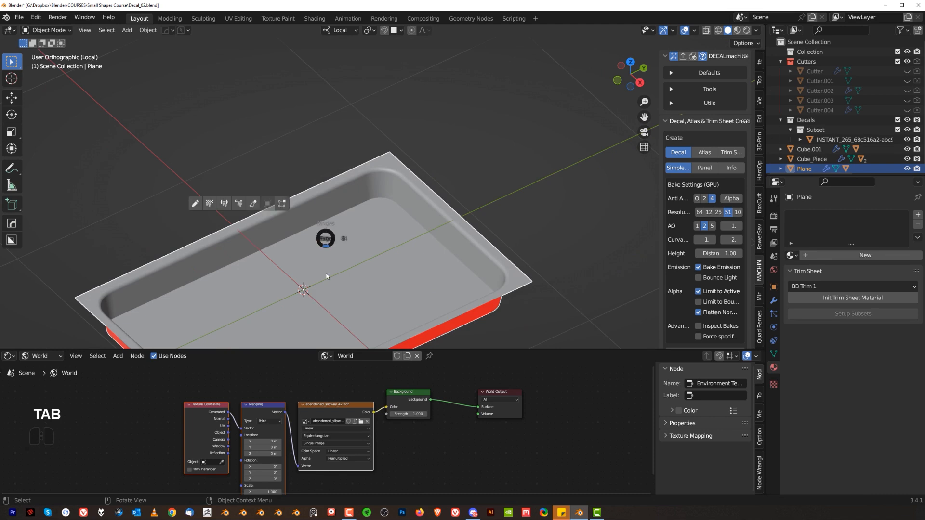
Mark the recess floor's edge loop with HardOps and bevel it with 15 segments
key(Tab)
click(316, 225)
alt+click(316, 225)
key(ctrl+b)
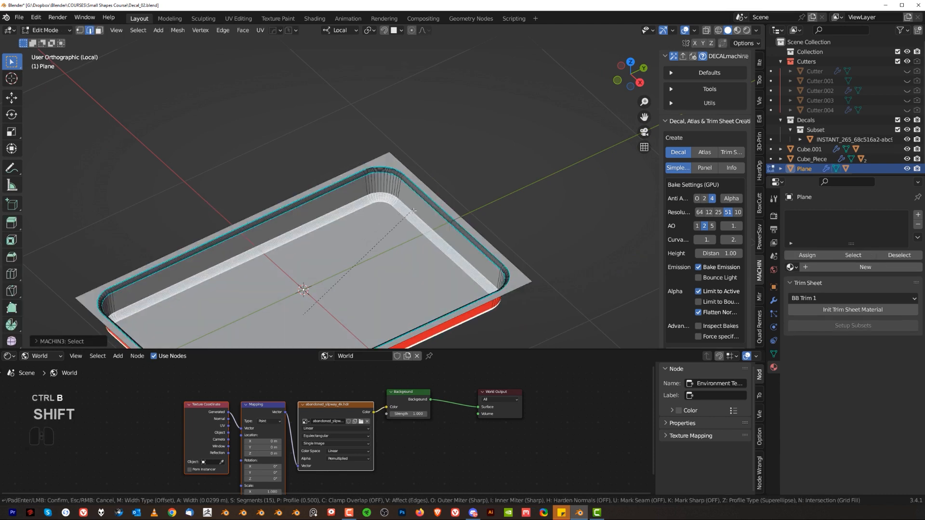
key(q)
click(383, 127)
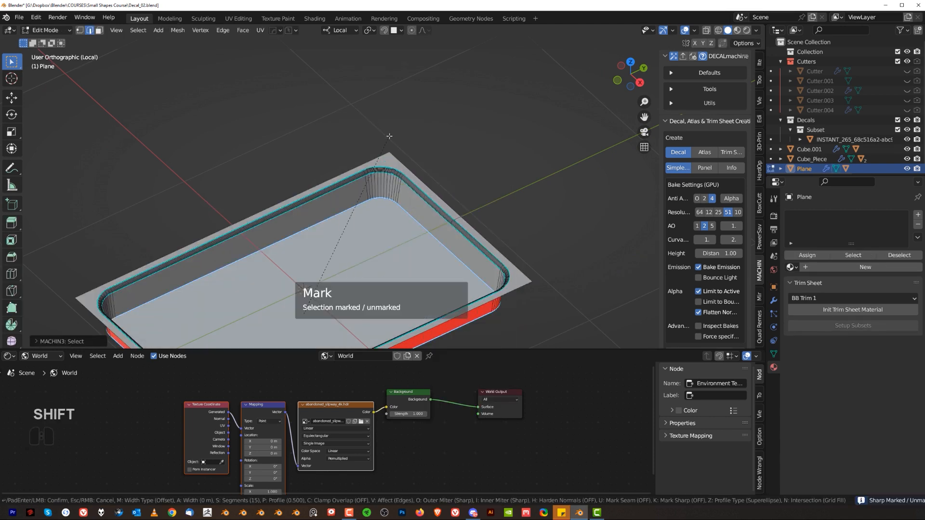
scroll(437, 118, up, 8)
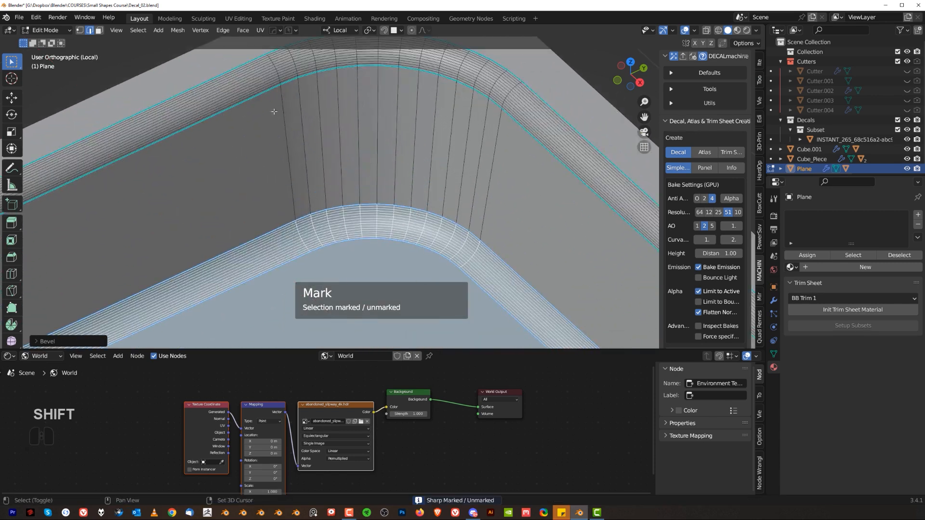
Toggle the HardOps Mark on the rim bevel's edge loops and return from local view to the full scene
key(q)
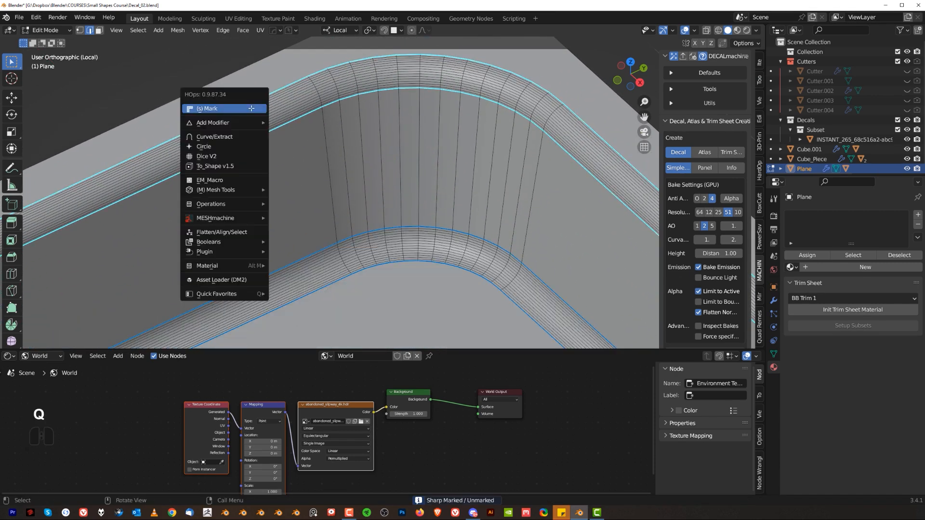
click(253, 111)
key(Tab)
key(shift+c)
key(KP_5)
key(slash)
Examine the tapered recess walls around the latch from above in orthographic and perspective views
key(grave)
key(KP_5)
shift+middle_drag(408, 145, 412, 200)
scroll(412, 198, up, 2)
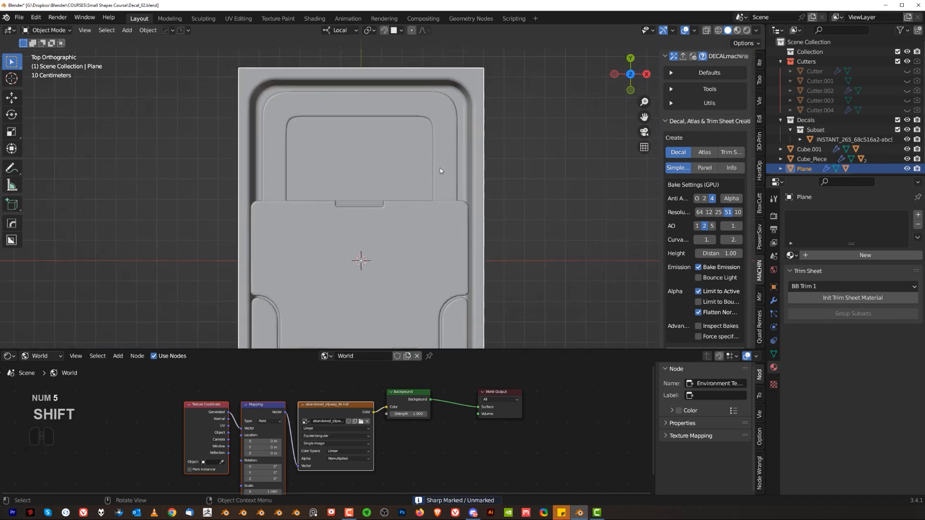
scroll(391, 243, up, 2)
middle_drag(391, 244, 348, 224)
key(KP_5)
key(grave)
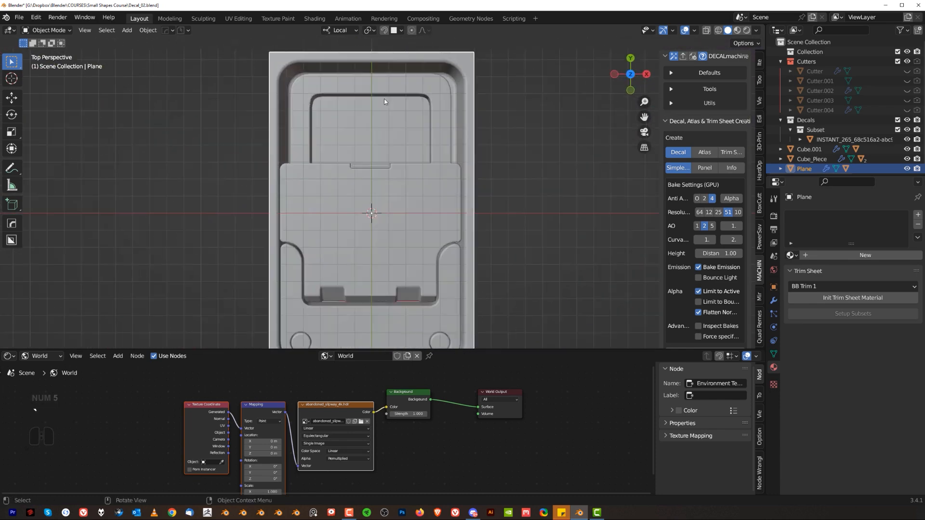
key(KP_5)
Inset the plane's flat faces surrounding the latch recess by about 0.0084 m
shift+middle_drag(378, 115, 451, 122)
scroll(338, 244, up, 6)
key(Tab)
click(528, 124)
click(528, 125)
shift+click(303, 124)
scroll(336, 181, down, 6)
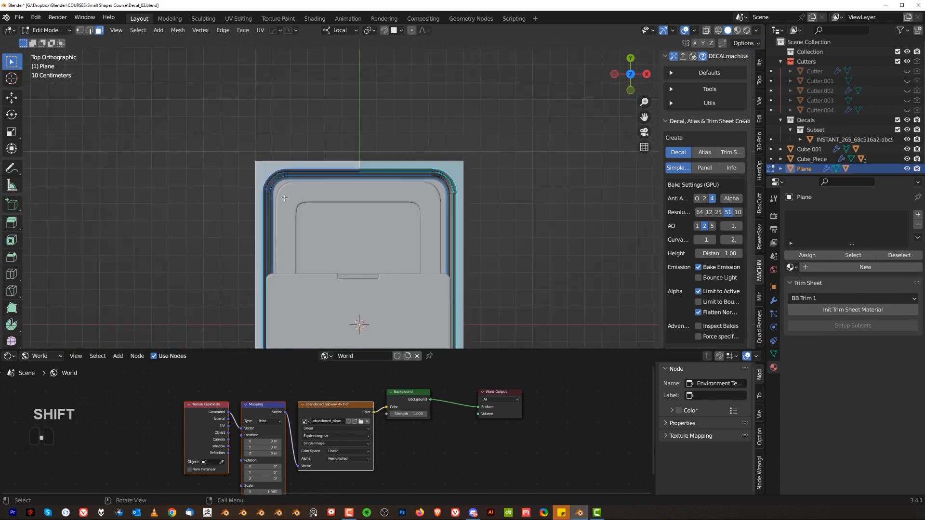
shift+middle_drag(359, 324, 407, 154)
scroll(407, 154, down, 1)
scroll(385, 202, up, 5)
shift+middle_drag(391, 233, 315, 294)
scroll(337, 121, up, 3)
shift+middle_drag(295, 70, 216, 330)
shift+middle_drag(418, 83, 406, 280)
scroll(408, 197, up, 1)
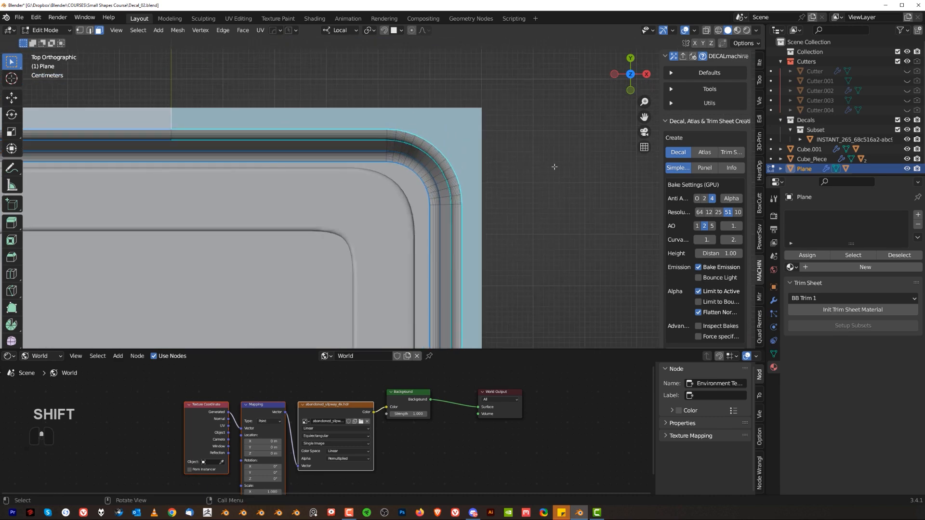
scroll(554, 166, up, 1)
key(i)
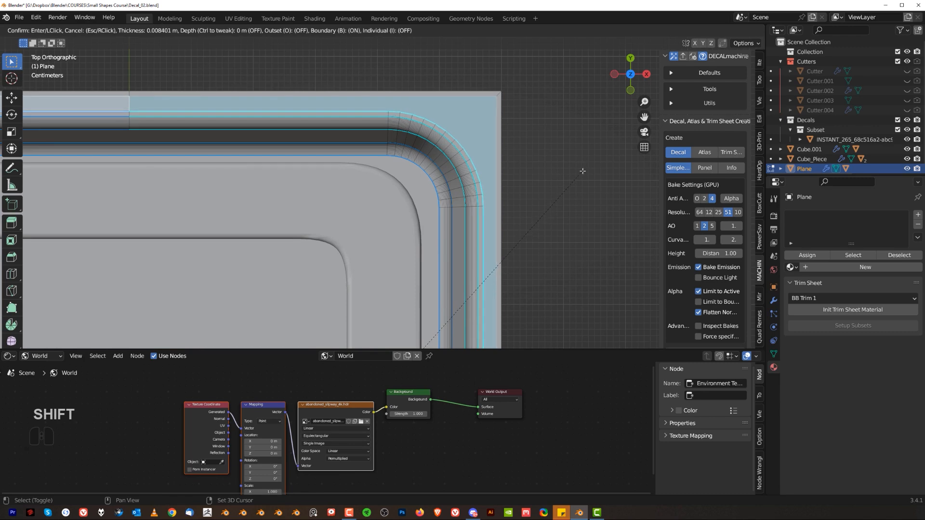
click(569, 168)
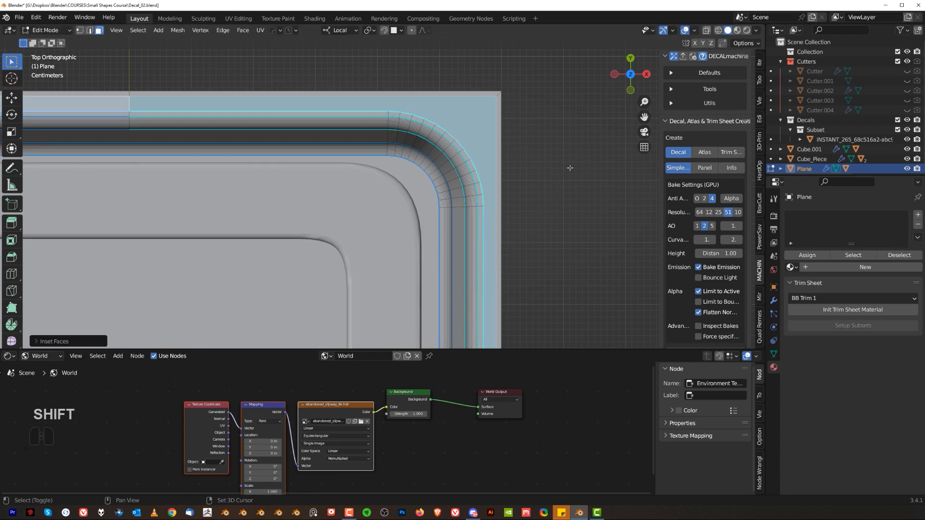
Merge the inset's unwanted outer border faces into the flat surrounding faces and mirror the cleanup with Symmetrize
shift+click(473, 118)
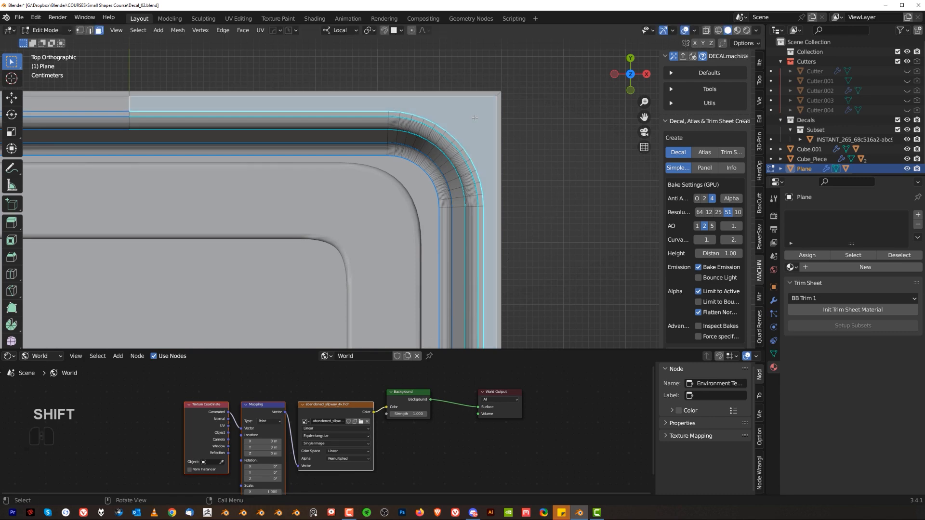
shift+click(475, 93)
scroll(499, 121, down, 10)
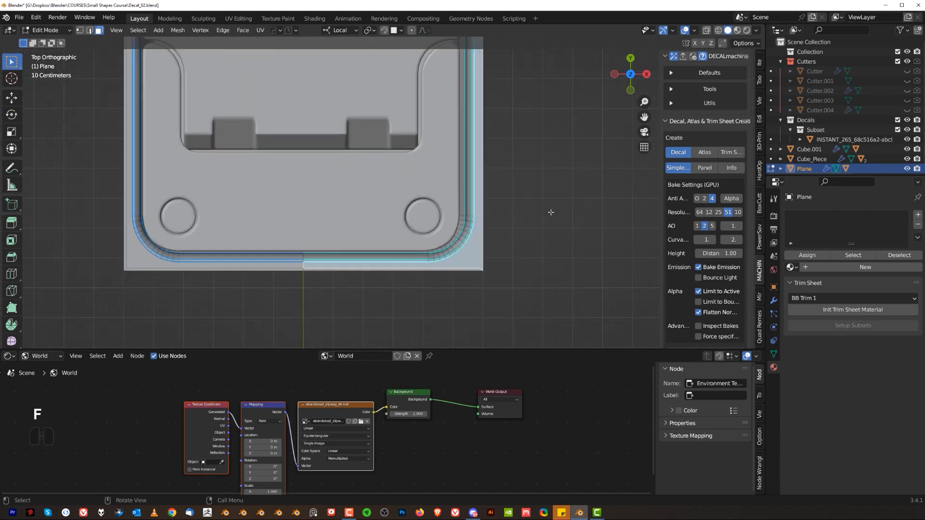
key(alt+x)
shift+middle_drag(318, 215, 336, 206)
scroll(437, 215, up, 4)
shift+middle_drag(438, 216, 385, 157)
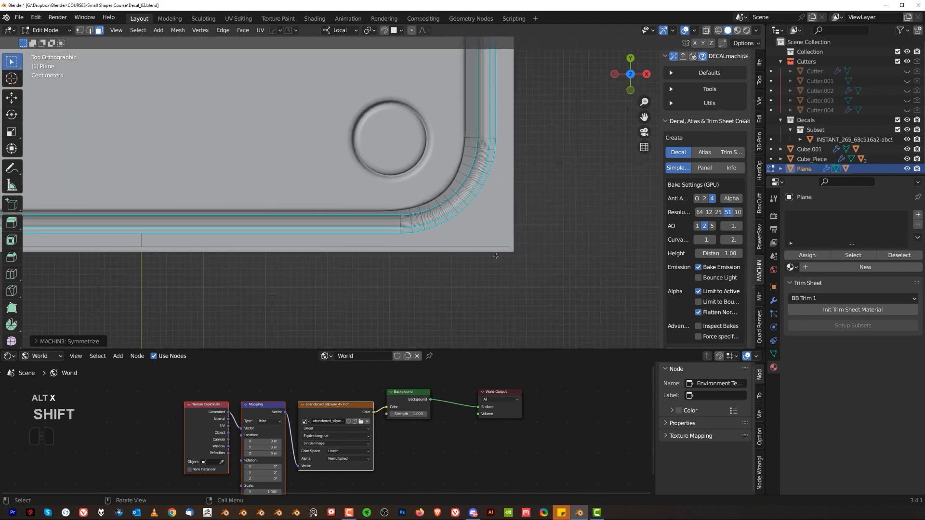
shift+click(497, 239)
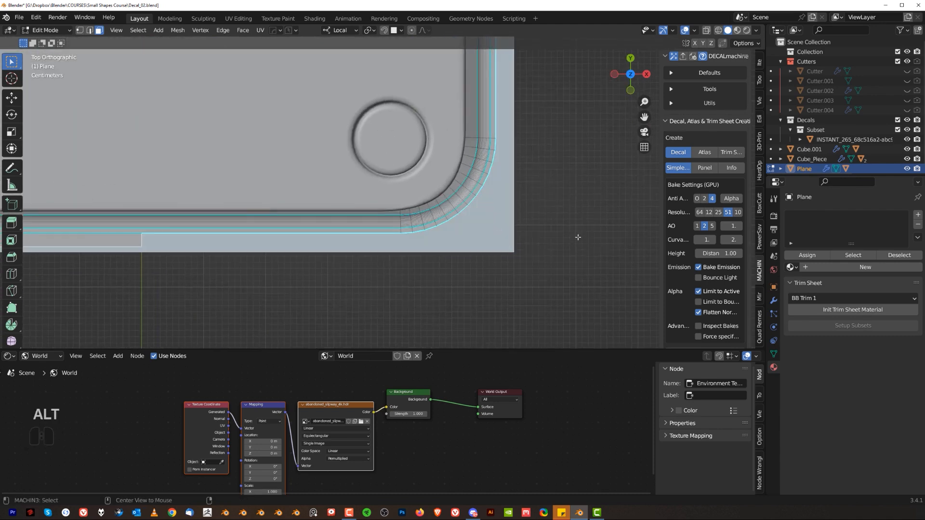
key(alt+x)
Examine the inset edge loop around the recess's rounded corner from above and in perspective
scroll(482, 217, down, 6)
shift+middle_drag(400, 121, 501, 269)
scroll(501, 270, up, 2)
shift+middle_drag(339, 48, 357, 261)
scroll(366, 169, up, 9)
key(Tab)
shift+middle_drag(448, 193, 376, 210)
scroll(345, 207, down, 3)
scroll(375, 210, up, 6)
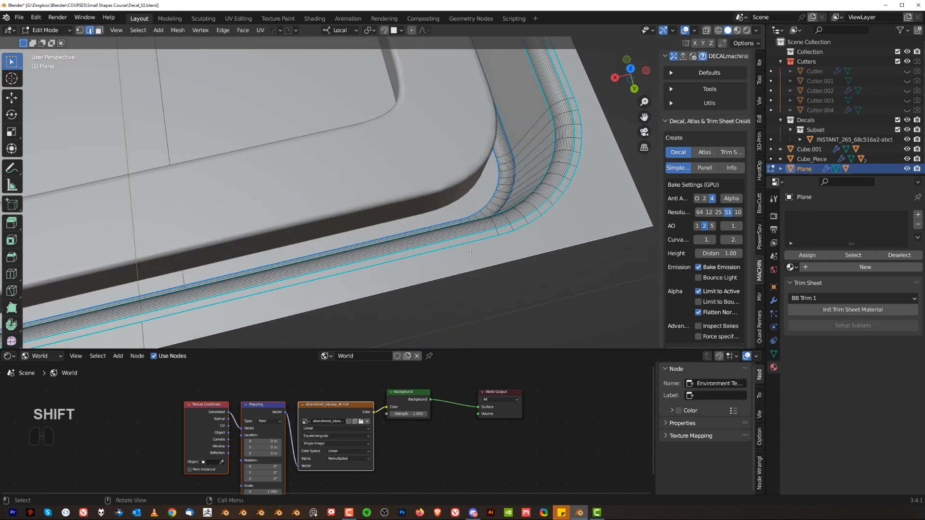
Extend the 3D viewport over the node editor area and bevel the inset edge loop around the recess into a narrow strip
drag(760, 347, 512, 359)
shift+middle_drag(511, 360, 507, 349)
click(444, 351)
alt+click(444, 352)
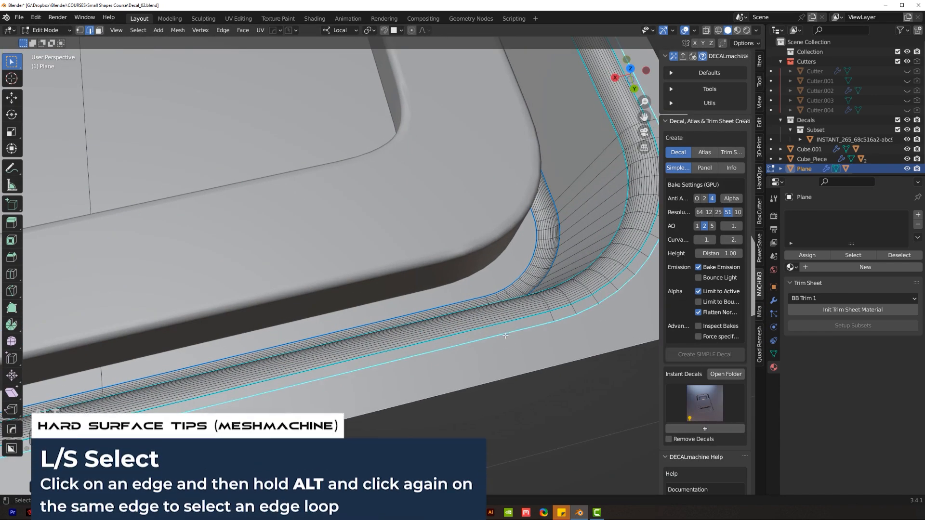
scroll(444, 361, down, 2)
shift+middle_drag(348, 311, 458, 281)
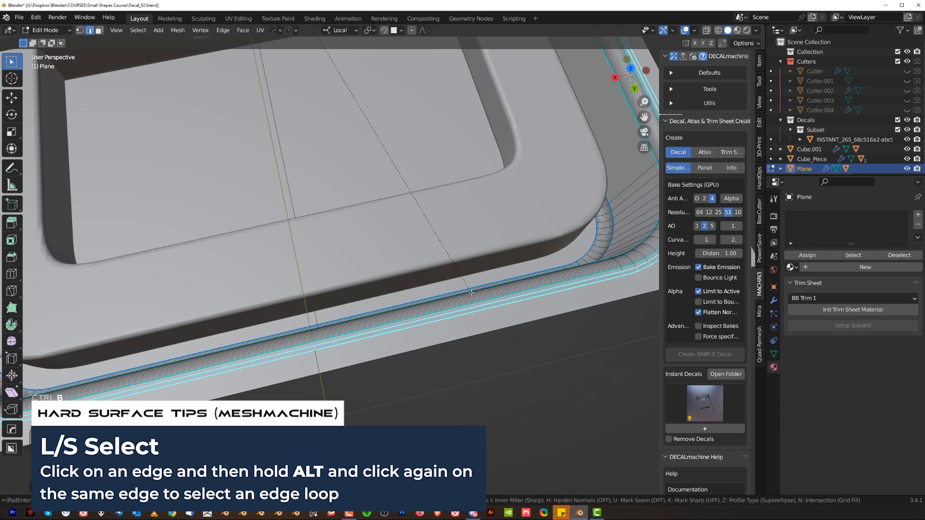
scroll(213, 348, down, 2)
Extrude the narrow strip around the recess downward along local Z by about 0.013 m to form a groove
middle_drag(214, 349, 426, 227)
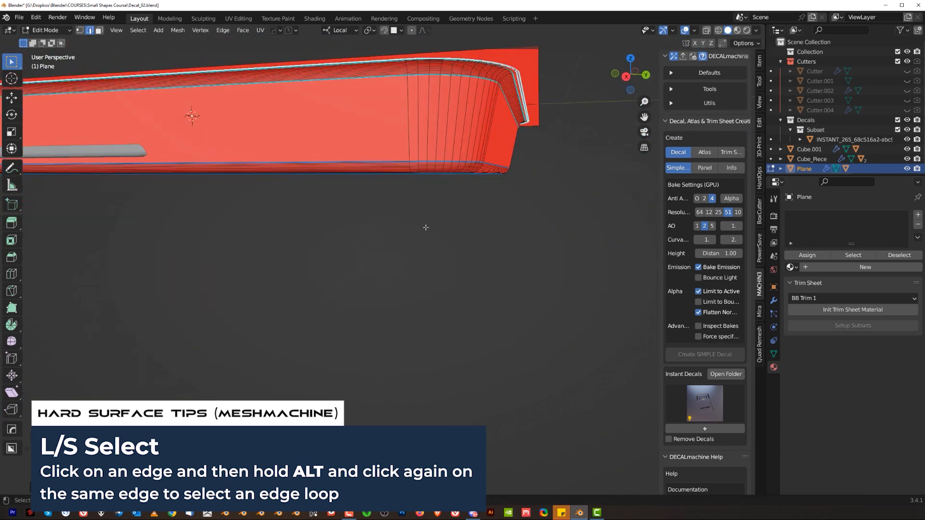
key(e)
key(z)
click(471, 164)
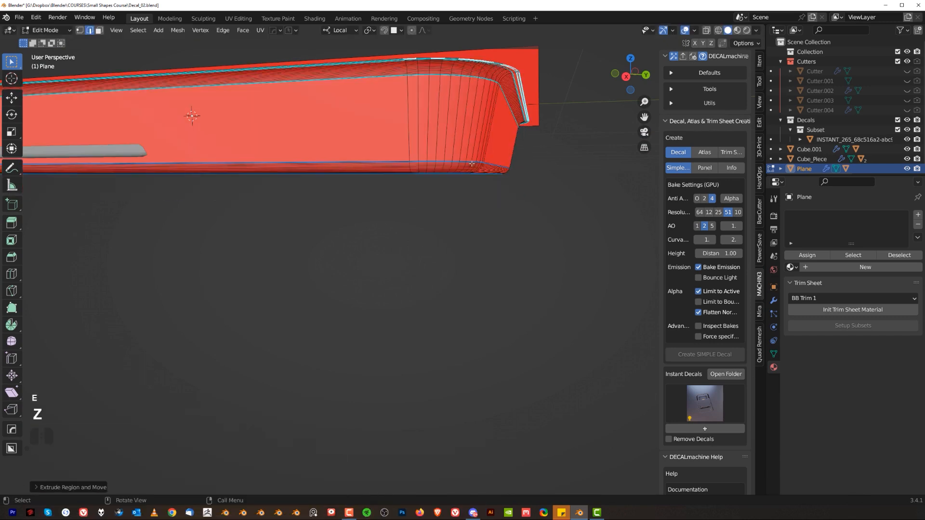
shift+middle_drag(471, 164, 442, 201)
key(g)
key(z)
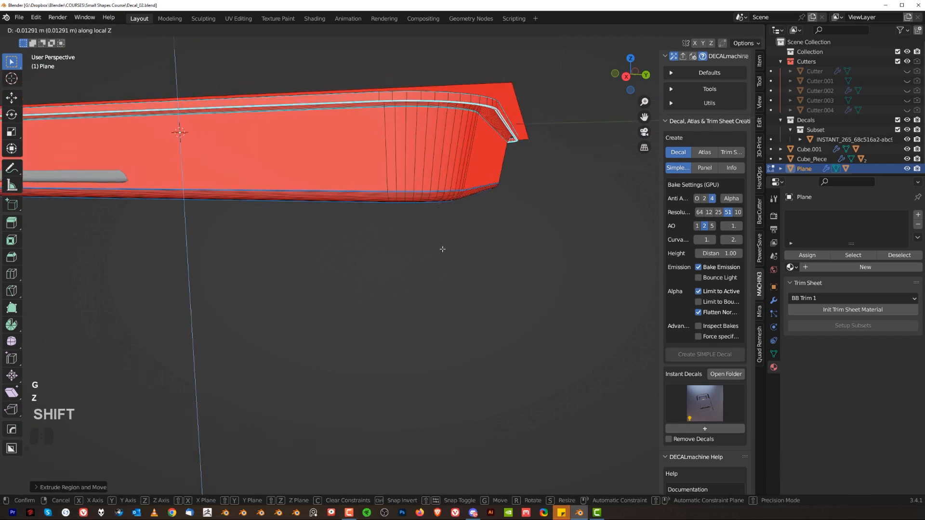
click(442, 249)
middle_drag(442, 249, 404, 282)
scroll(461, 279, up, 3)
scroll(404, 282, up, 3)
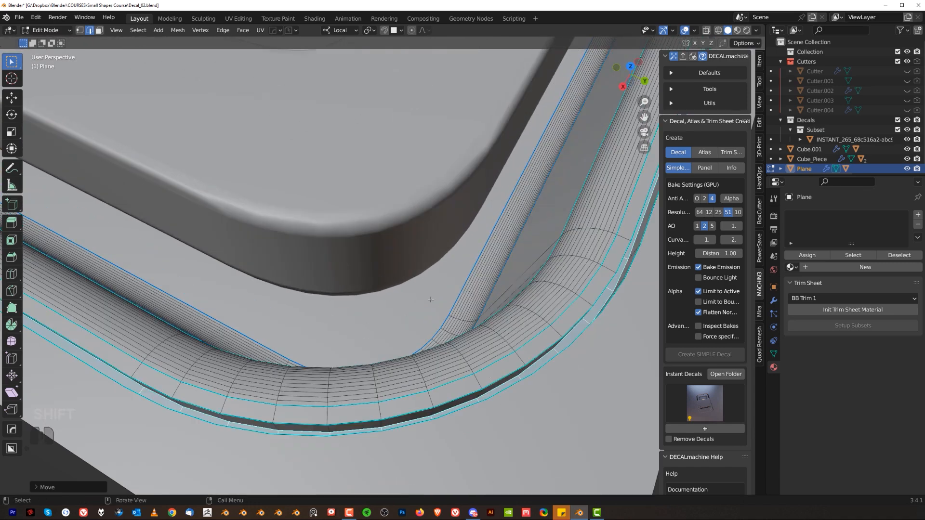
scroll(527, 421, up, 3)
Bevel the groove's outer edge loop by about 0.003 m and its inner edge loop by about 0.002 m, each with 10 segments
alt+click(514, 347)
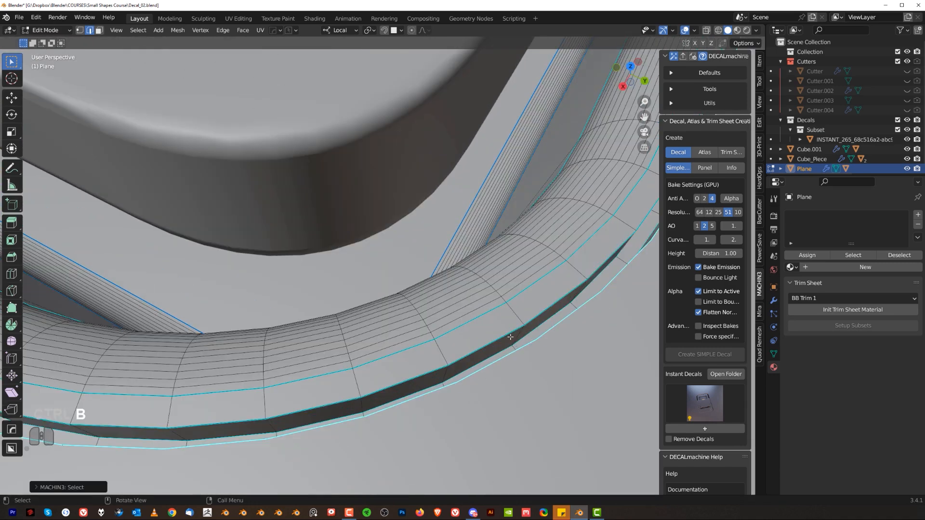
key(ctrl+b)
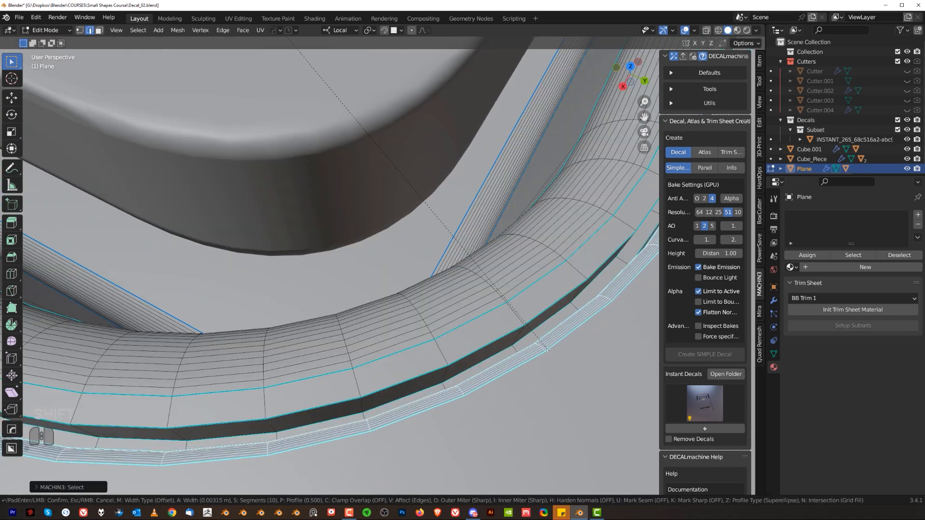
scroll(544, 345, down, 6)
click(541, 341)
alt+click(509, 336)
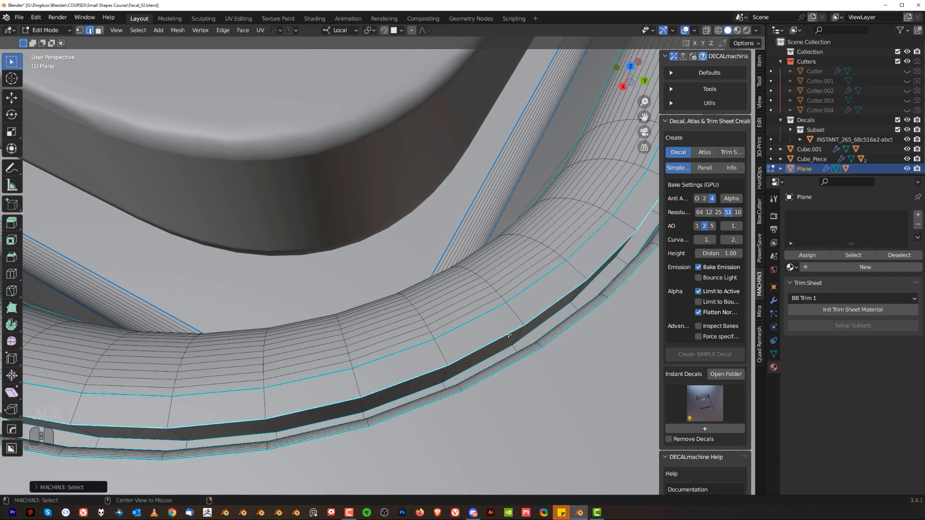
key(ctrl+b)
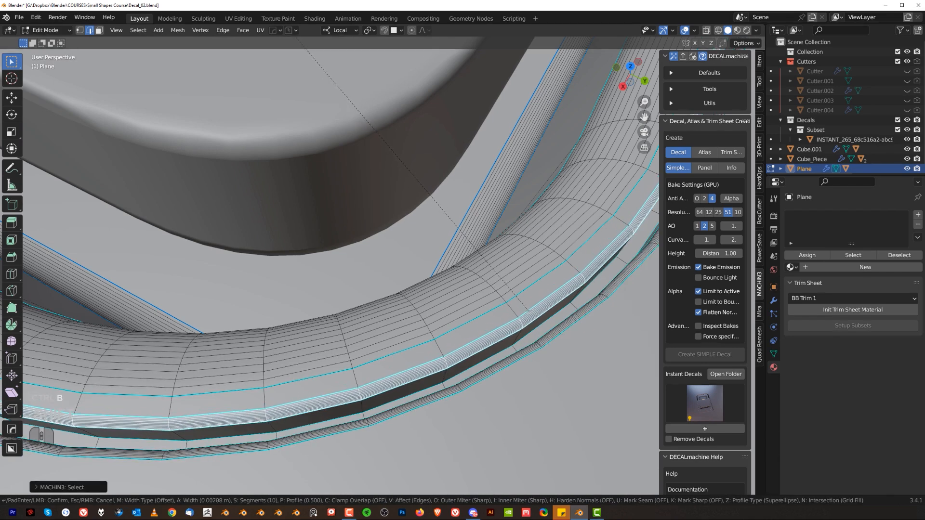
key(Tab)
Examine the grooved recess around the latch from directly above and in perspective
scroll(515, 303, down, 9)
key(grave)
click(383, 121)
key(KP_5)
scroll(368, 159, down, 4)
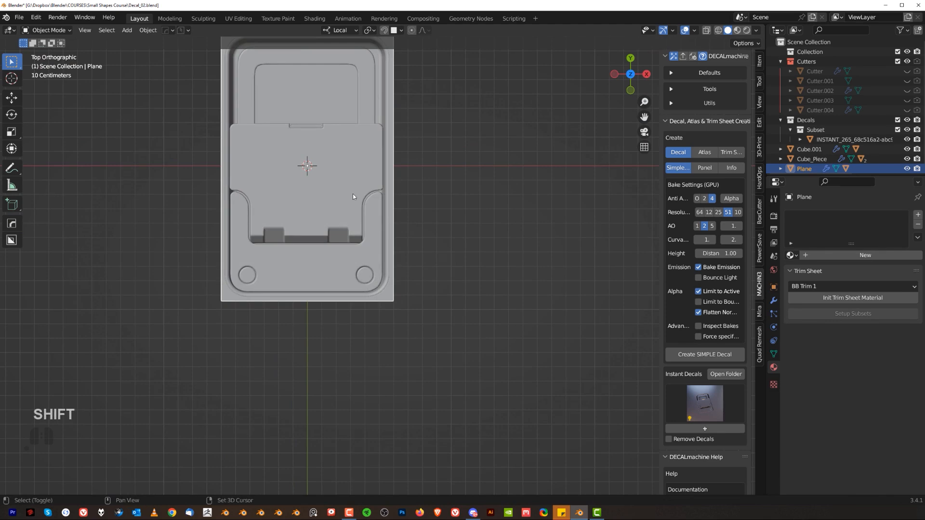
shift+middle_drag(396, 249, 446, 293)
scroll(381, 270, up, 3)
shift+middle_drag(390, 217, 419, 333)
middle_drag(523, 330, 446, 275)
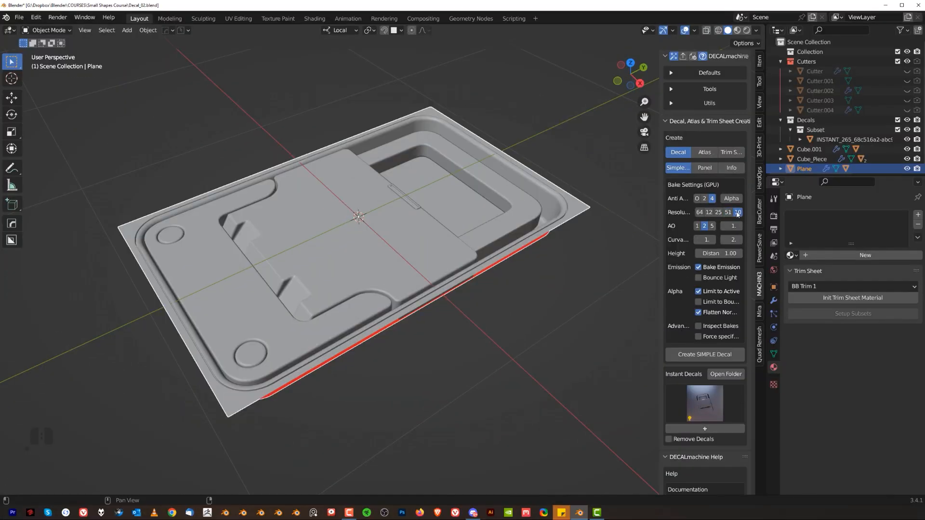
Set the decal bake to the highest resolution with Bounce Light enabled and create the simple decal
click(699, 277)
middle_drag(440, 248, 461, 234)
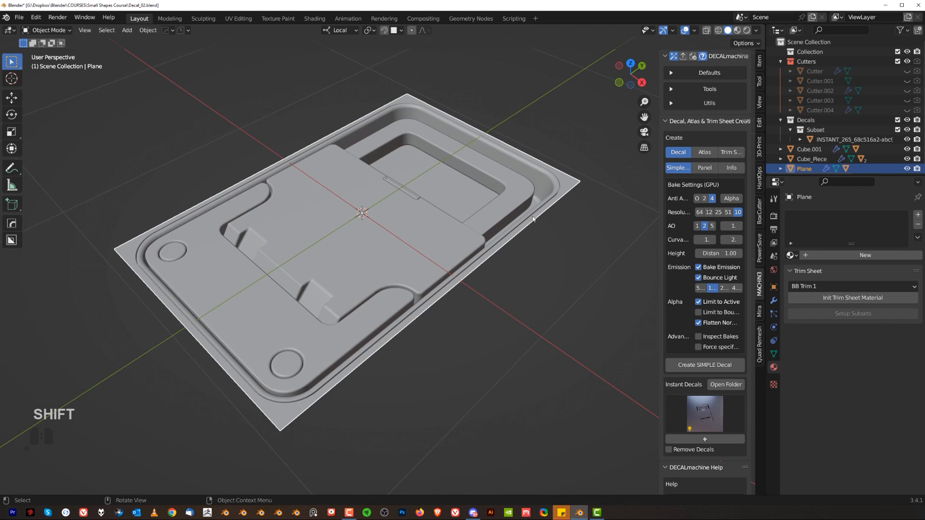
scroll(479, 266, up, 2)
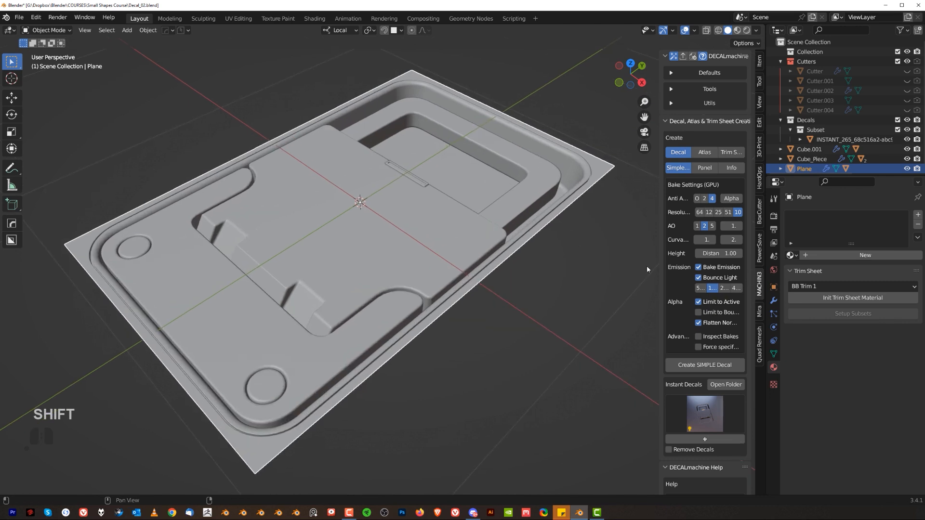
mouse_move(474, 235)
middle_down()
mouse_move(544, 224)
mouse_move(522, 237)
mouse_move(460, 240)
middle_up()
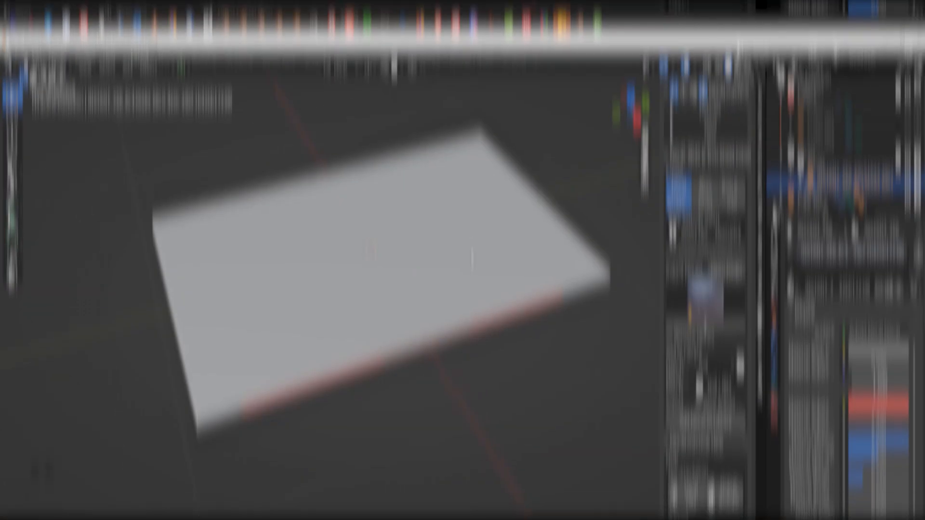
Save the file as a new incremental version with PowerSave
scroll(537, 247, down, 6)
shift+middle_drag(537, 248, 421, 318)
click(184, 31)
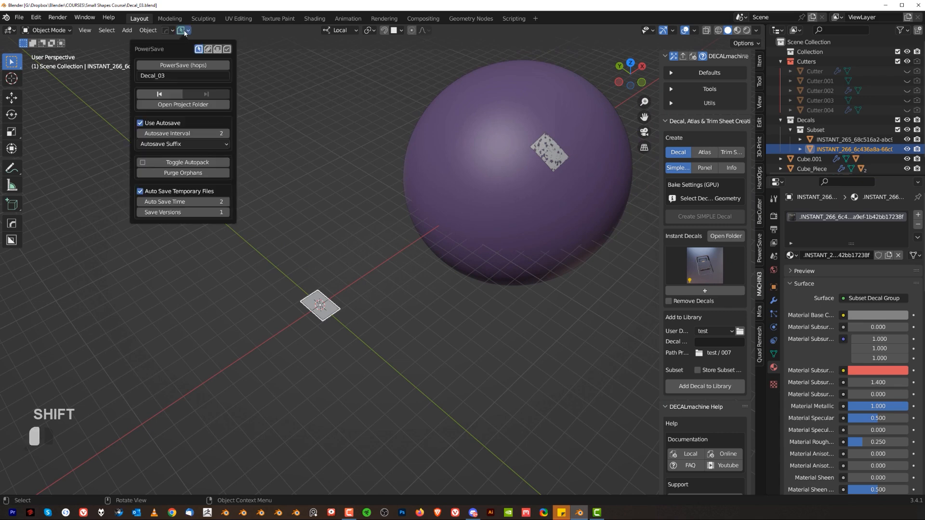
click(191, 65)
Try to lift the newly baked decal off the latch model
click(547, 163)
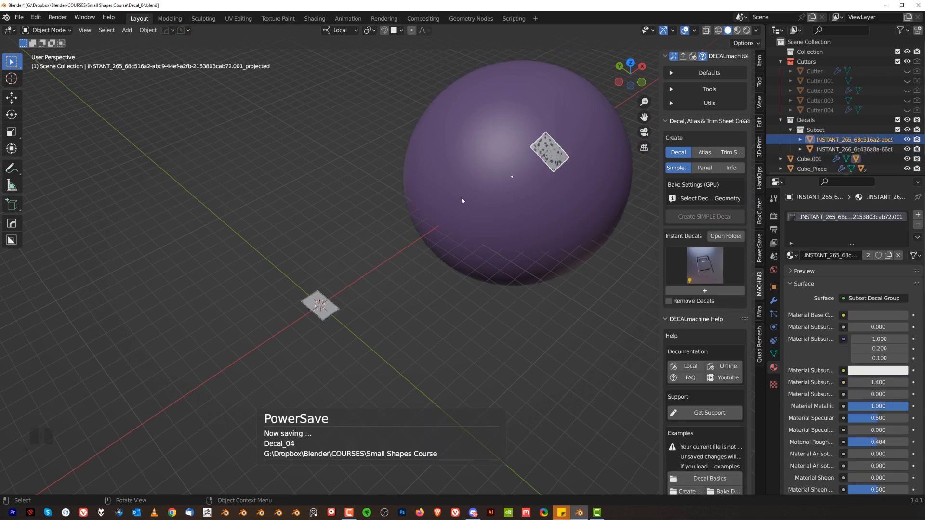
shift+middle_drag(421, 221, 324, 243)
key(KP_5)
shift+middle_drag(265, 269, 336, 237)
key(KP_5)
click(250, 286)
middle_drag(313, 307, 293, 241)
scroll(213, 272, up, 2)
scroll(470, 258, up, 3)
scroll(294, 241, up, 2)
key(g)
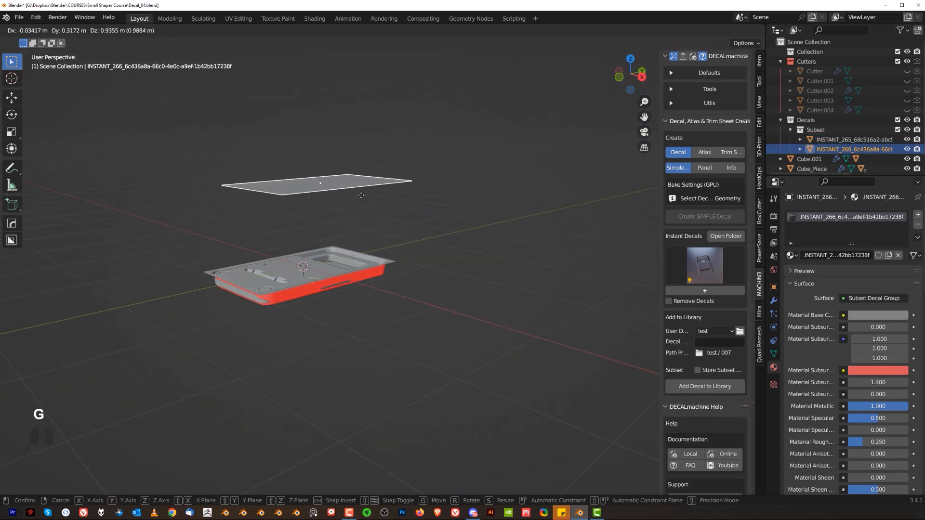
right_click(362, 195)
Duplicate the newly baked decal and snap the copy onto the purple sphere beside the earlier decal
scroll(383, 308, down, 11)
middle_drag(384, 309, 461, 338)
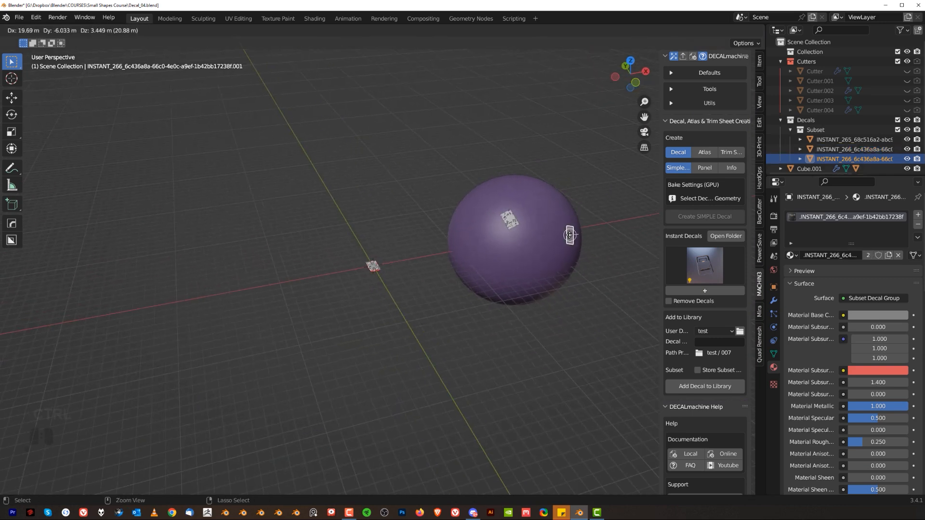
scroll(602, 225, up, 4)
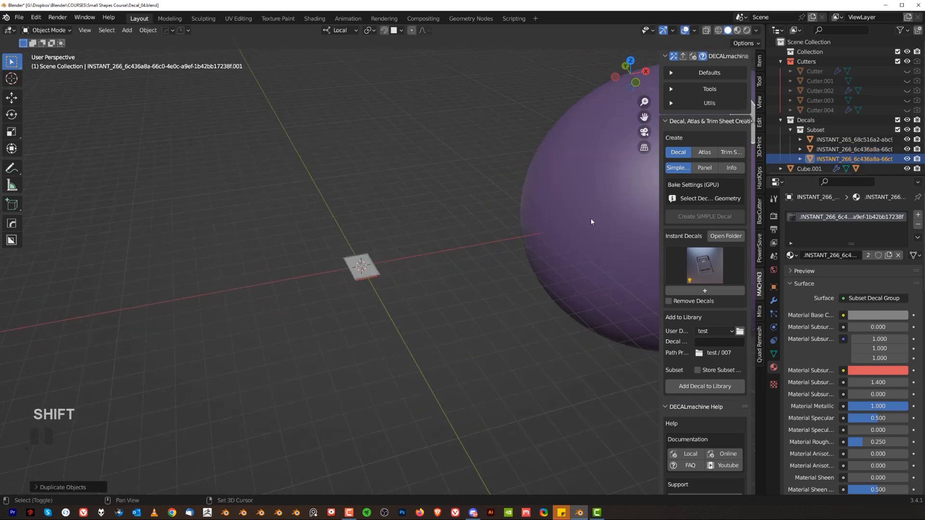
shift+middle_drag(602, 225, 336, 285)
scroll(337, 285, up, 4)
shift+middle_drag(467, 236, 423, 206)
scroll(381, 282, up, 2)
scroll(381, 283, up, 1)
key(g)
key(ctrl)
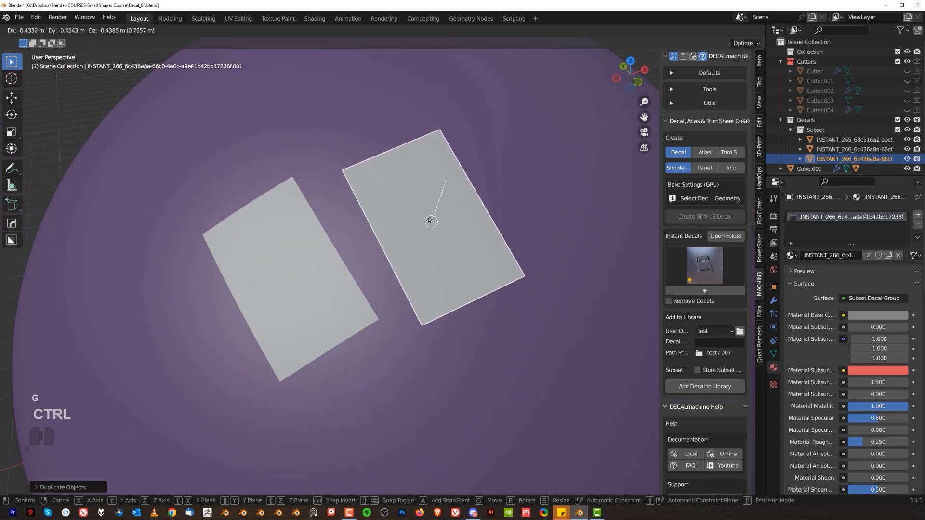
click(419, 209)
Shift the duplicate slightly along the sphere and project it destructively onto the curved surface with DECALmachine
key(d)
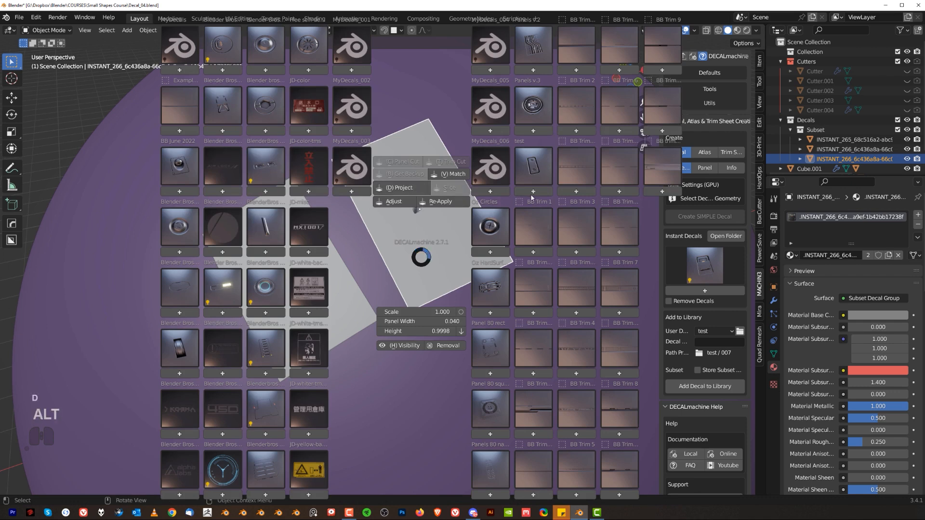
alt+click(440, 201)
key(ctrl)
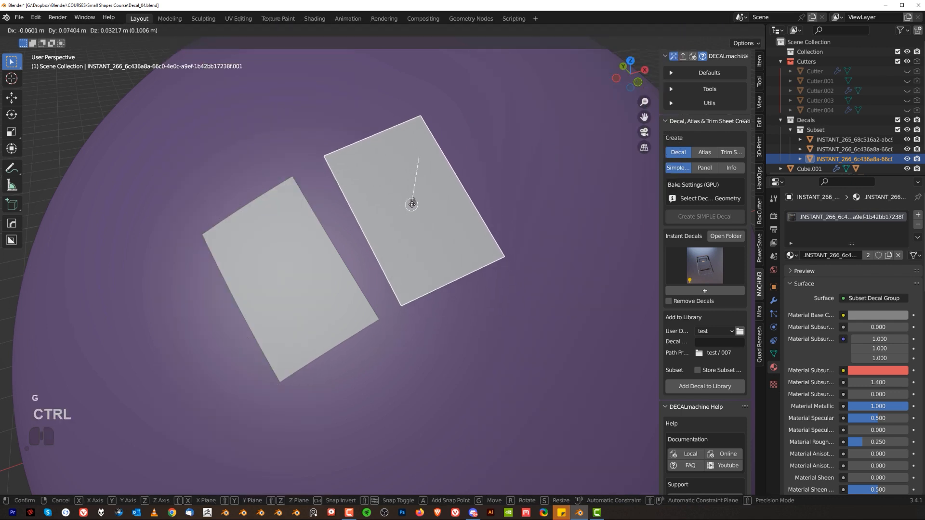
click(412, 204)
key(d)
alt+click(416, 192)
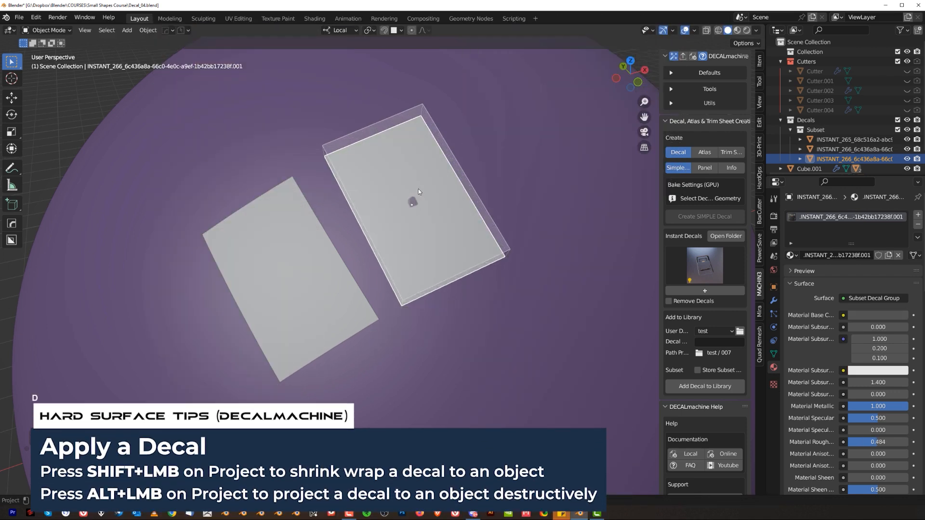
Switch the viewport to rendered shading and compare the edges of the two decals on the sphere
click(747, 30)
mouse_move(348, 253)
middle_down()
mouse_move(372, 254)
mouse_move(339, 232)
mouse_move(357, 312)
mouse_move(442, 231)
middle_up()
scroll(362, 251, up, 4)
scroll(339, 232, up, 3)
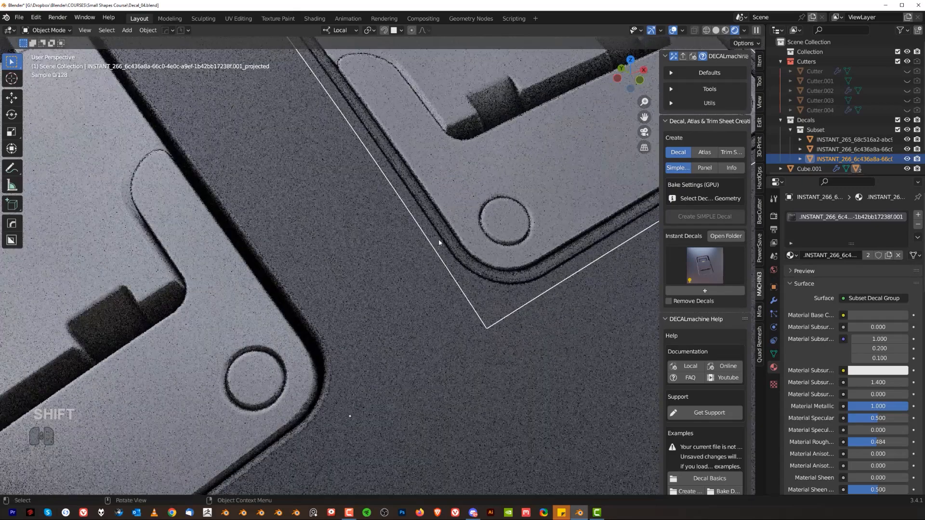
shift+middle_drag(437, 314, 449, 282)
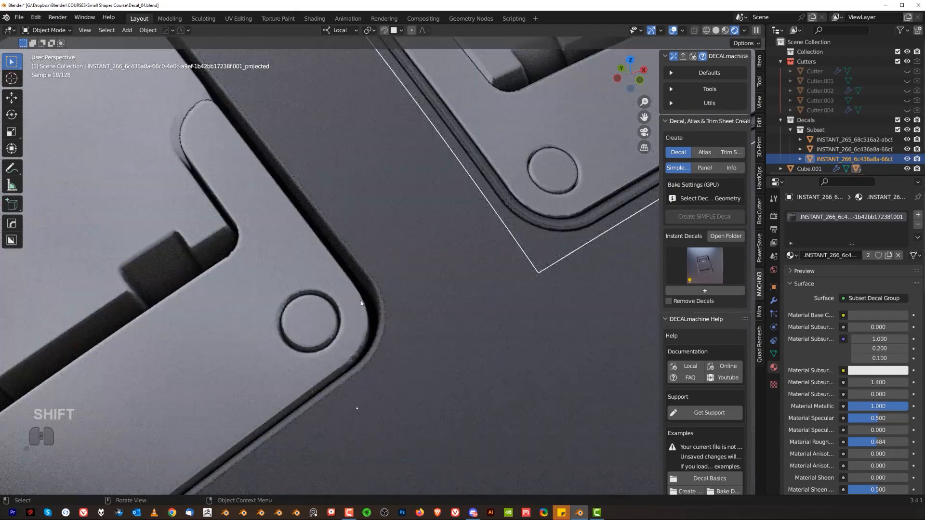
Compare the corner groove and the curved tab cutouts of the two projected decals close up in rendered shading
scroll(333, 320, up, 2)
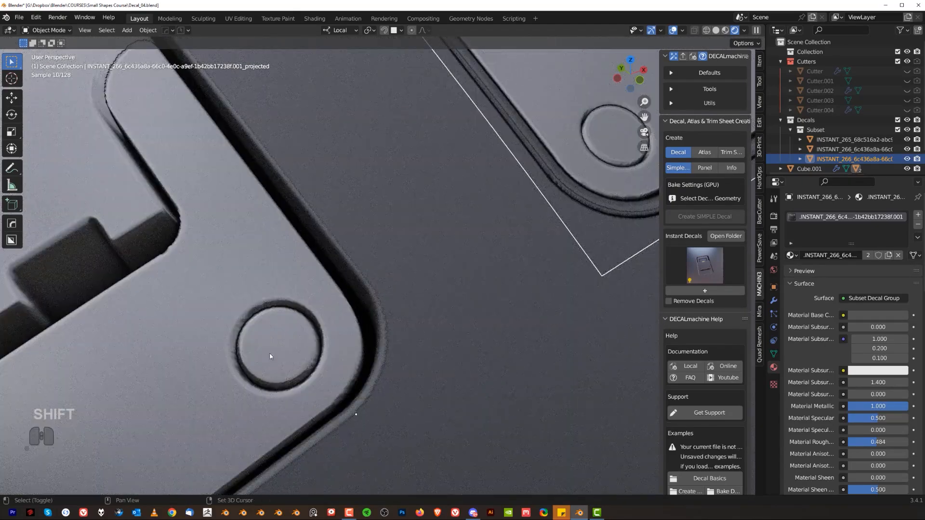
shift+middle_drag(605, 175, 383, 410)
scroll(376, 268, up, 3)
scroll(407, 272, up, 2)
scroll(383, 410, down, 6)
scroll(301, 277, up, 3)
shift+middle_drag(210, 260, 322, 217)
scroll(322, 217, up, 2)
middle_drag(321, 217, 406, 237)
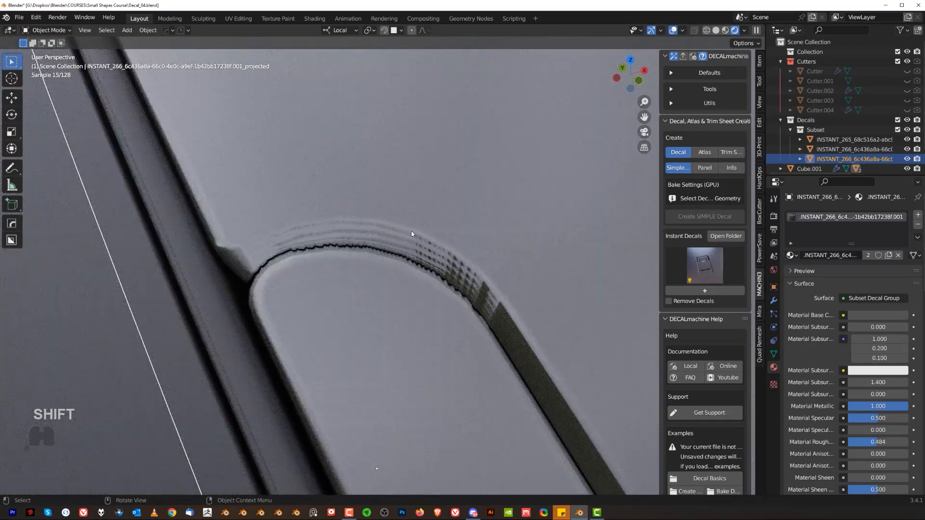
Reduce the projected decal's parallax amount by about 0.75 with DECALmachine's Adjust tool
key(d)
click(381, 202)
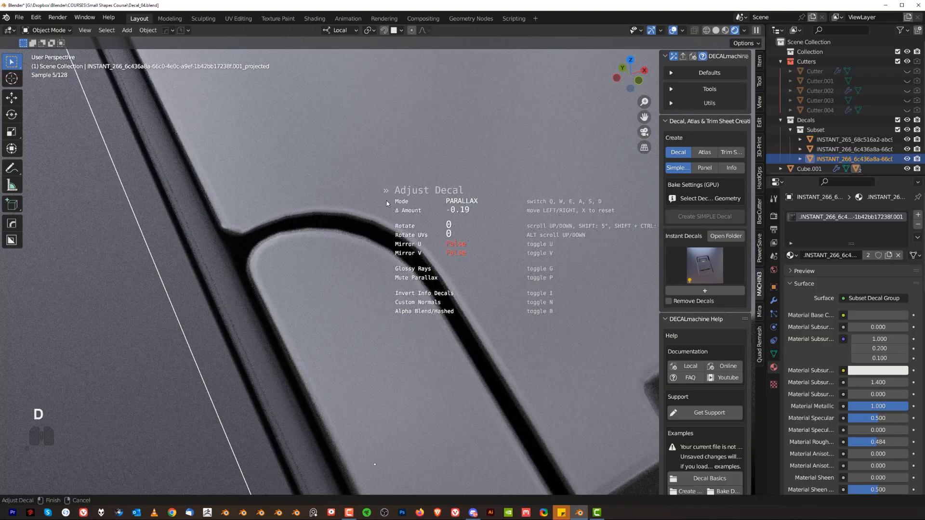
key(shift)
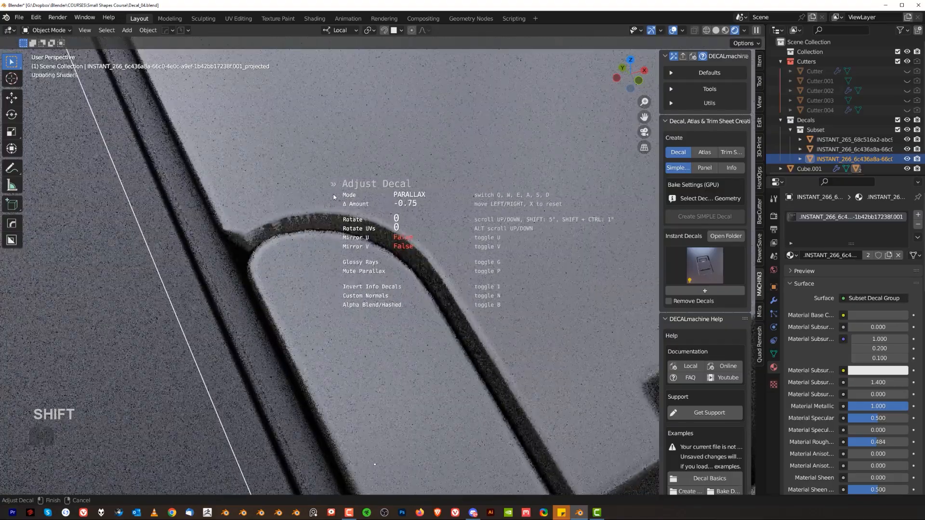
click(332, 208)
scroll(407, 266, down, 5)
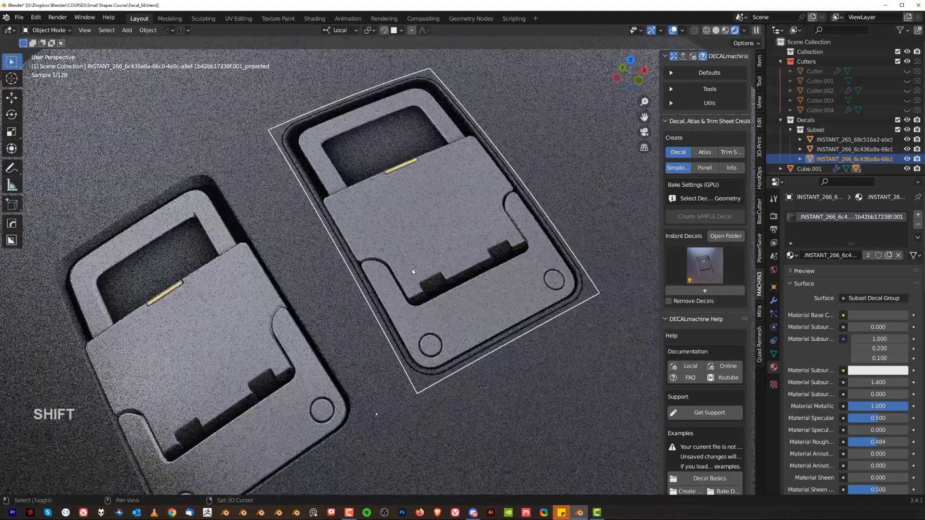
Examine the adjusted decal's round screws, corners and surrounding groove up close, checking them in both perspective and orthographic projection
scroll(407, 267, up, 8)
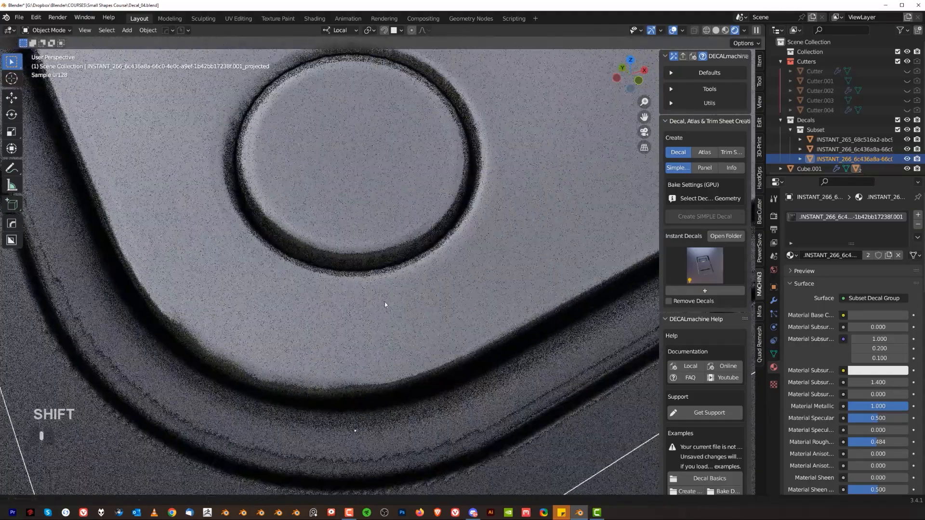
shift+middle_drag(381, 317, 391, 291)
key(KP_5)
shift+middle_drag(368, 352, 73, 423)
shift+middle_drag(453, 252, 291, 325)
scroll(322, 292, up, 4)
scroll(339, 287, up, 3)
key(KP_5)
scroll(341, 292, down, 5)
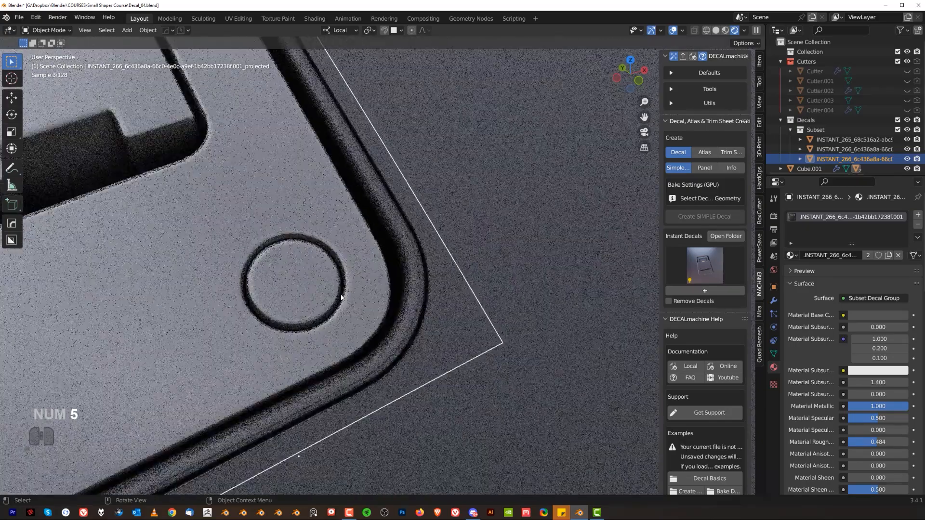
scroll(341, 297, down, 4)
shift+middle_drag(272, 320, 547, 157)
scroll(325, 318, up, 2)
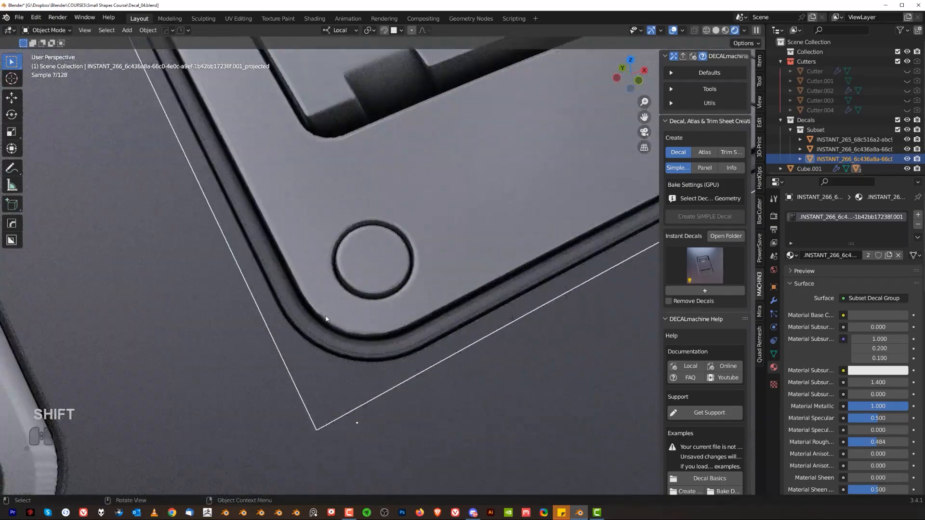
Inspect both sphere decals at a steep angle and check the rounded handle-end corner of the newer one
middle_drag(342, 270, 458, 279)
scroll(457, 267, down, 8)
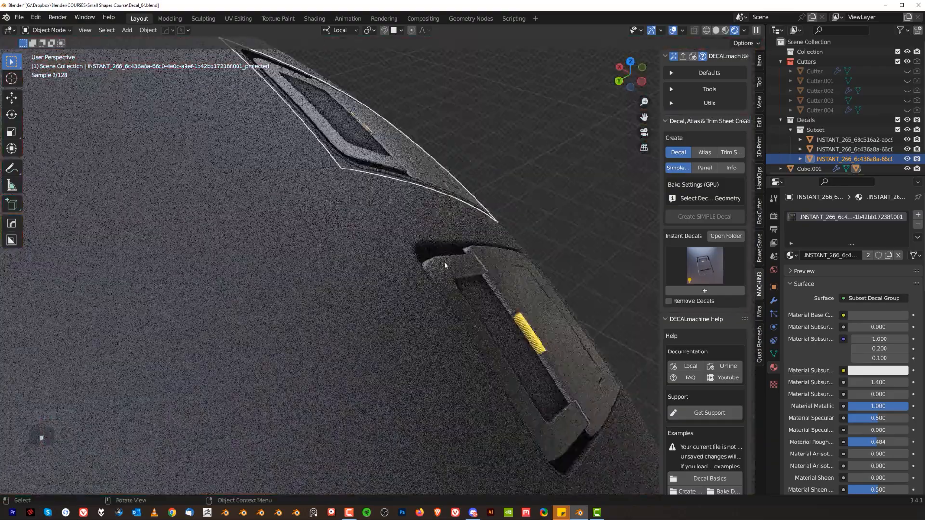
scroll(343, 208, up, 2)
middle_drag(361, 252, 320, 228)
scroll(343, 209, up, 3)
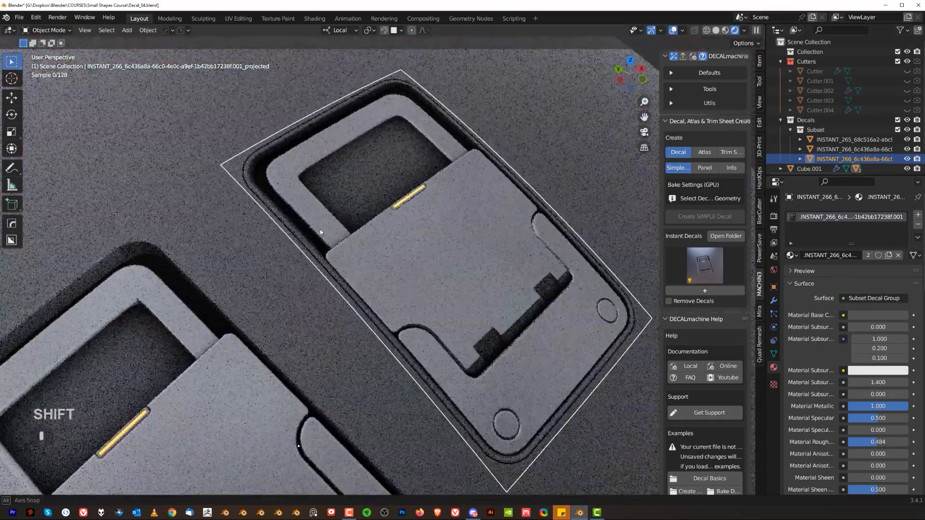
scroll(321, 229, up, 3)
shift+middle_drag(285, 167, 403, 340)
scroll(260, 289, up, 4)
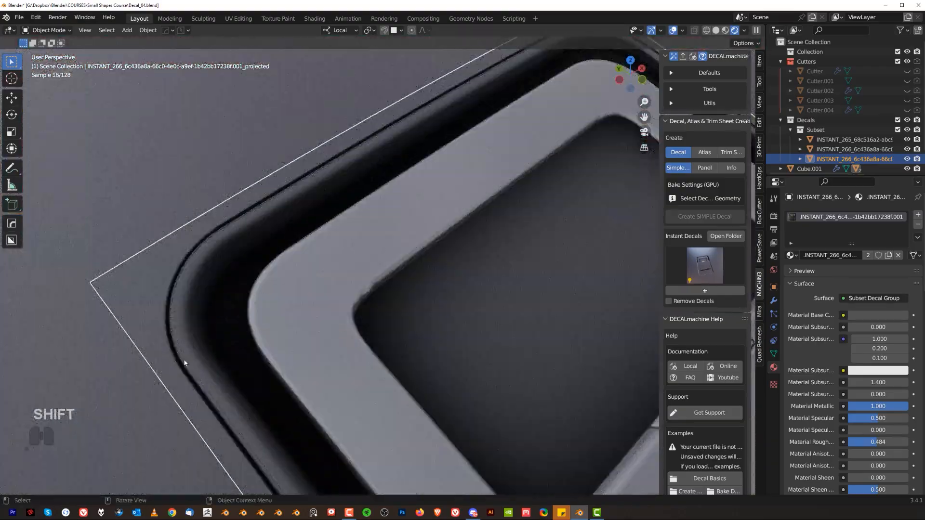
scroll(378, 209, down, 4)
scroll(338, 279, up, 1)
shift+middle_drag(487, 233, 320, 281)
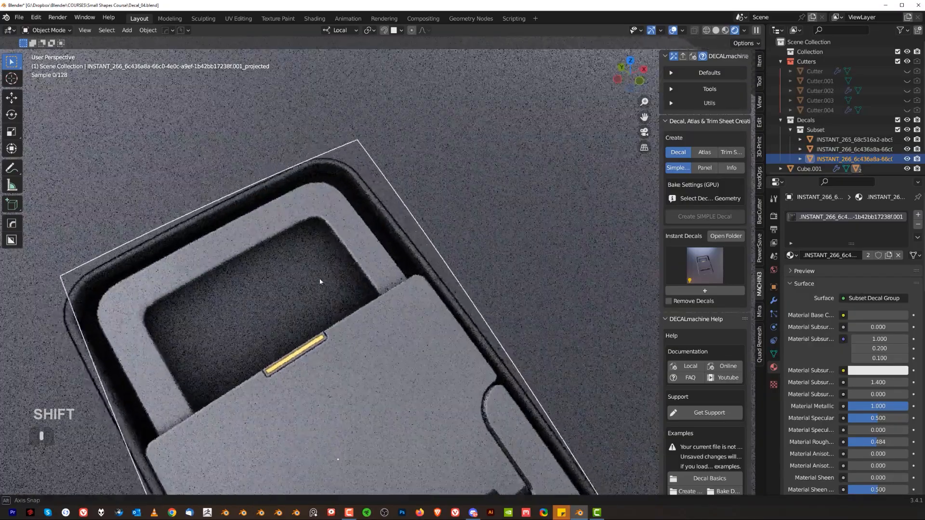
Check the parallax depth of the newer decal's tab cutouts and hinge recess, from the front and at a grazing angle
scroll(320, 281, down, 4)
scroll(345, 252, up, 3)
shift+middle_drag(356, 355, 341, 257)
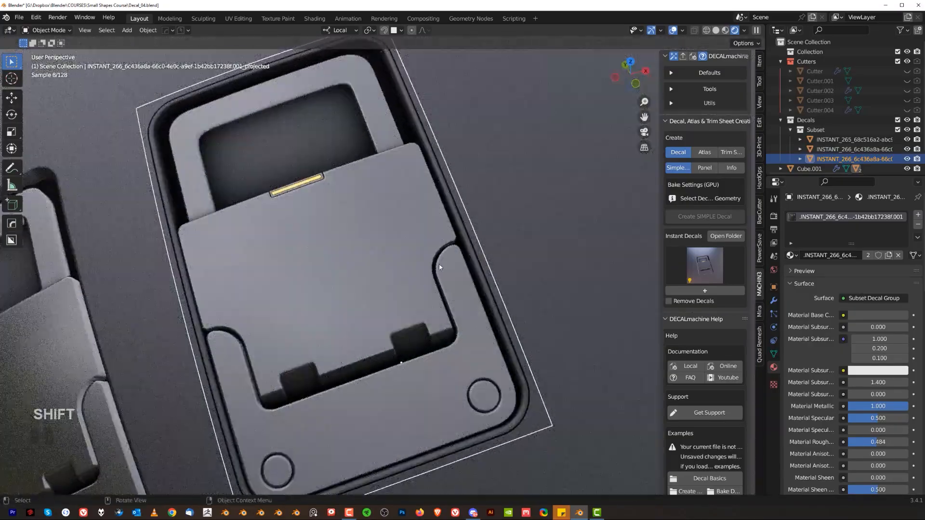
shift+middle_drag(371, 295, 415, 252)
scroll(436, 237, up, 3)
shift+middle_drag(341, 164, 361, 233)
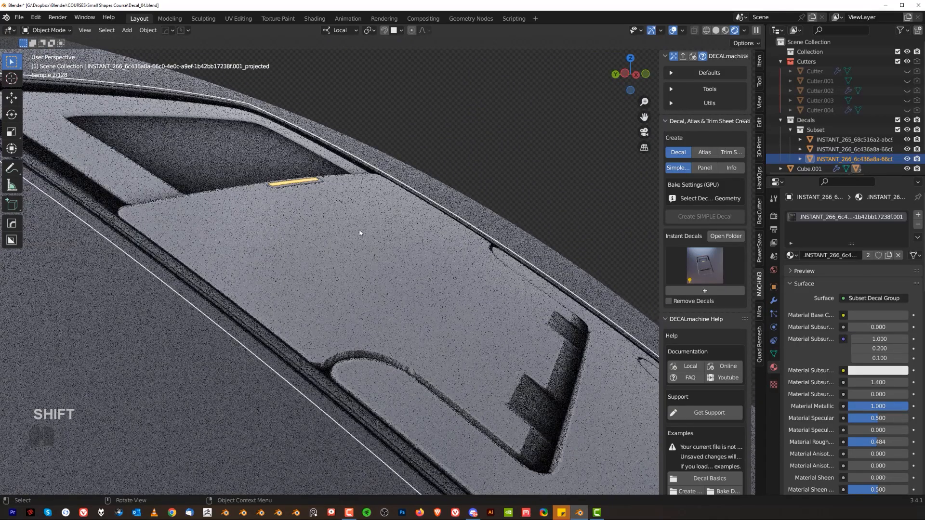
scroll(371, 250, up, 2)
shift+middle_drag(321, 265, 287, 330)
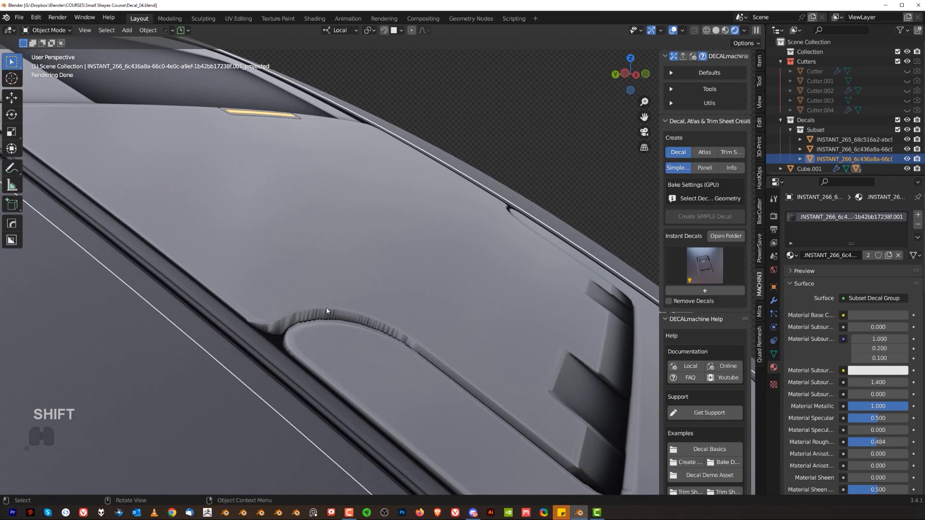
scroll(336, 328, down, 2)
Examine the yellow emissive strip on the newer decal up close and view both decals on the whole sphere
middle_drag(336, 328, 339, 361)
shift+middle_drag(292, 173, 316, 268)
shift+middle_drag(316, 268, 324, 266)
scroll(325, 266, up, 4)
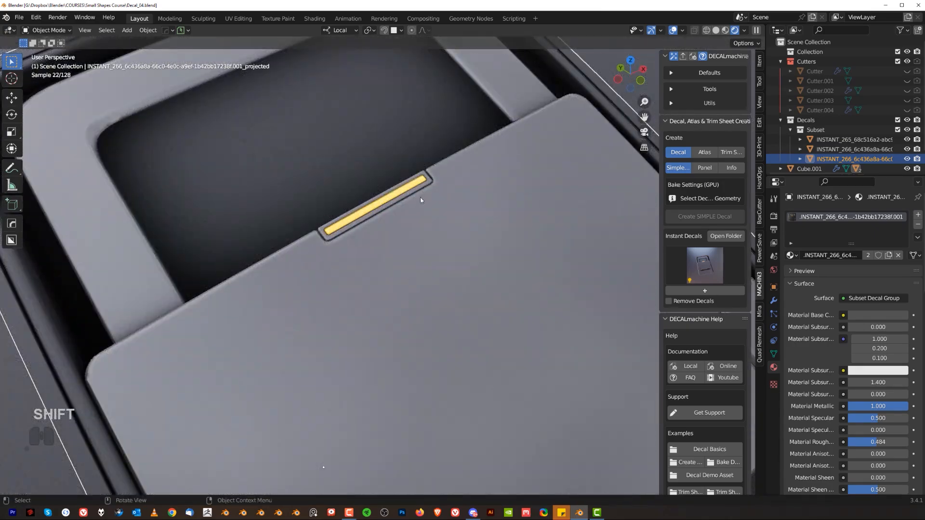
shift+middle_drag(418, 208, 428, 292)
scroll(418, 335, up, 4)
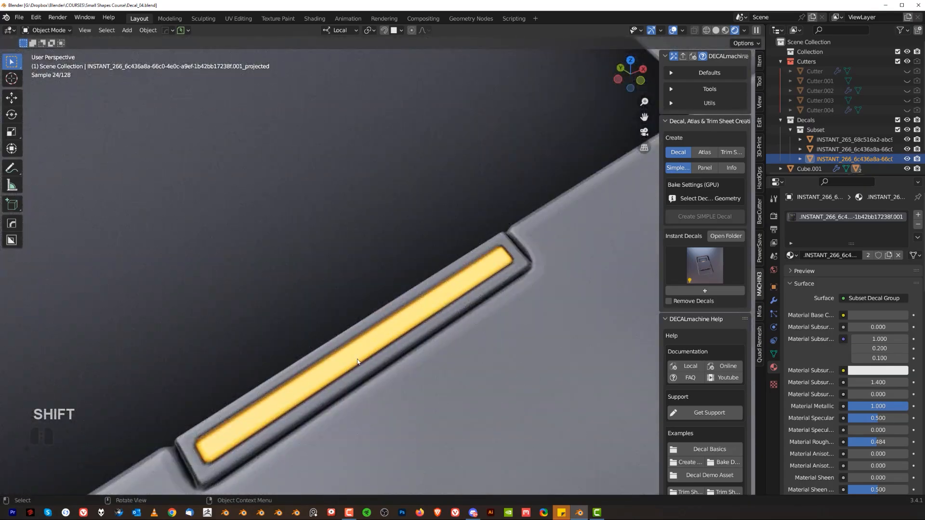
scroll(395, 329, down, 10)
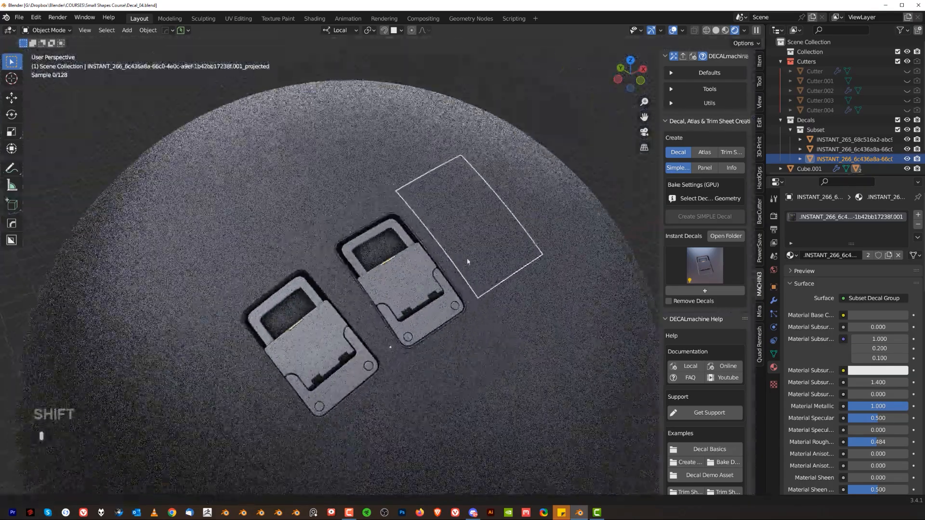
scroll(423, 295, up, 2)
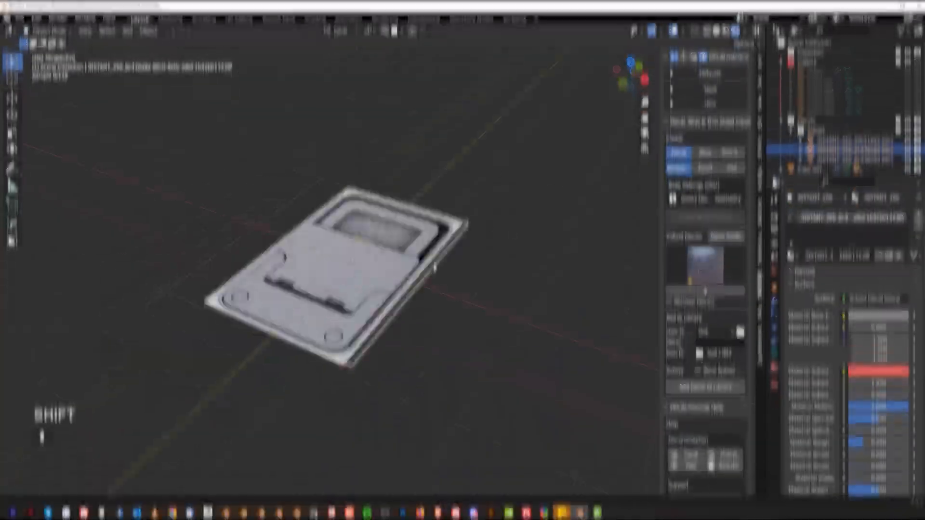
Add the flat newly baked latch decal to the test user decal library
middle_drag(366, 289, 382, 285)
scroll(383, 284, up, 2)
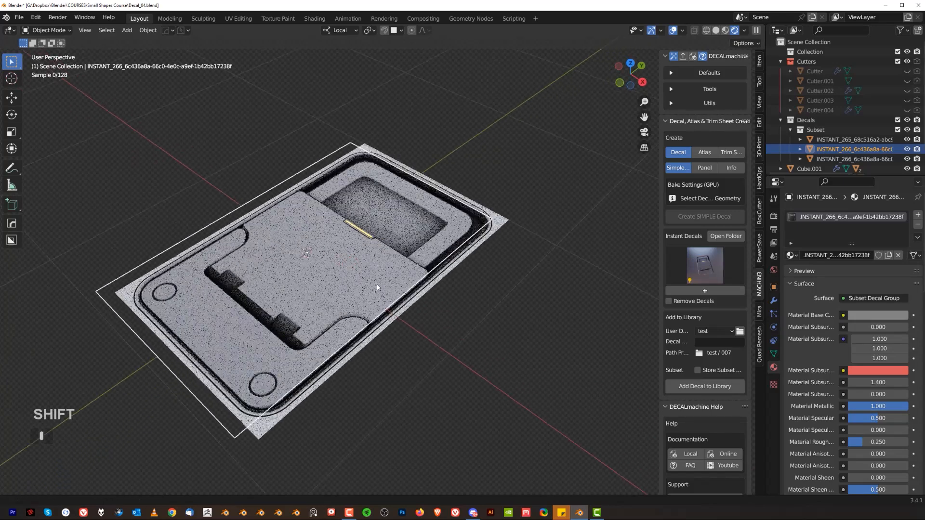
click(709, 331)
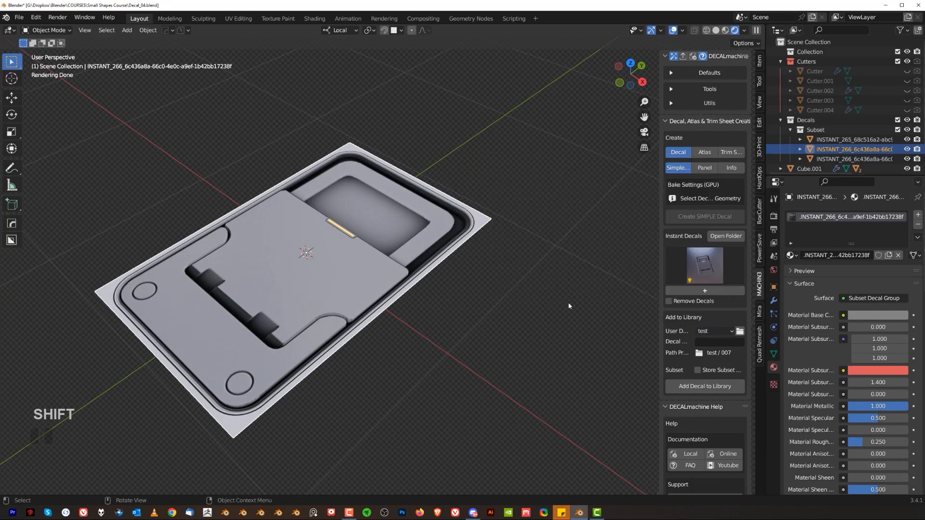
click(720, 331)
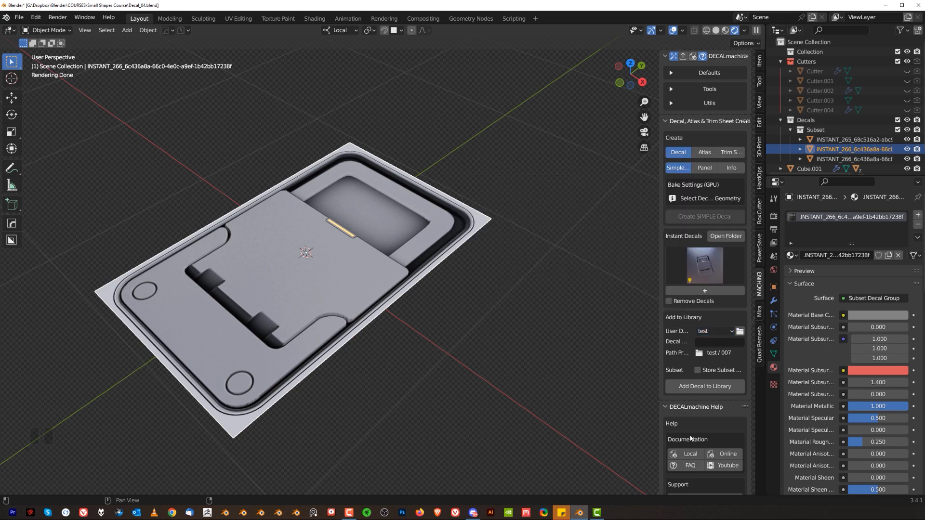
scroll(325, 256, down, 3)
key(g)
key(Escape)
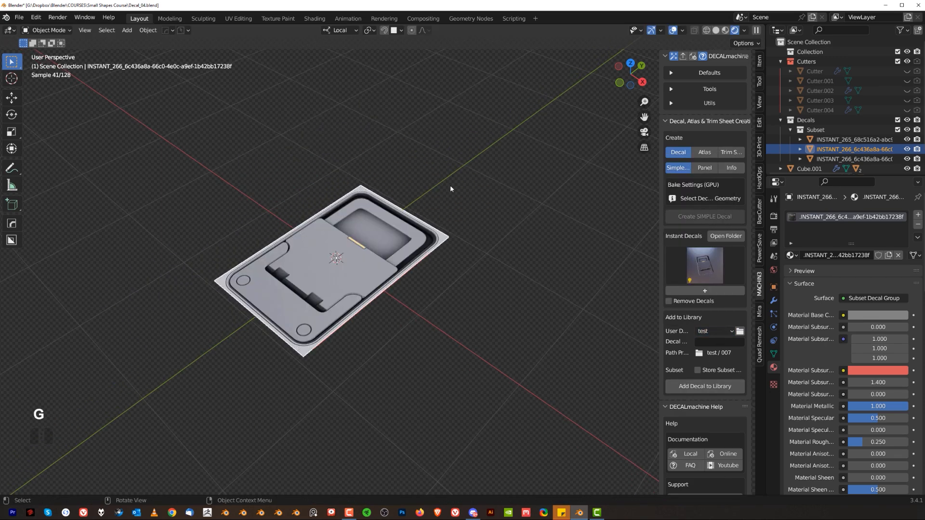
click(701, 389)
Select the sphere and insert the saved latch decal from the test library onto its surface
scroll(416, 337, down, 5)
middle_drag(415, 314, 327, 345)
scroll(469, 289, down, 3)
scroll(406, 277, down, 5)
scroll(405, 280, up, 3)
mouse_move(398, 293)
middle_down()
mouse_move(361, 310)
mouse_move(398, 283)
middle_up()
click(399, 283)
key(d)
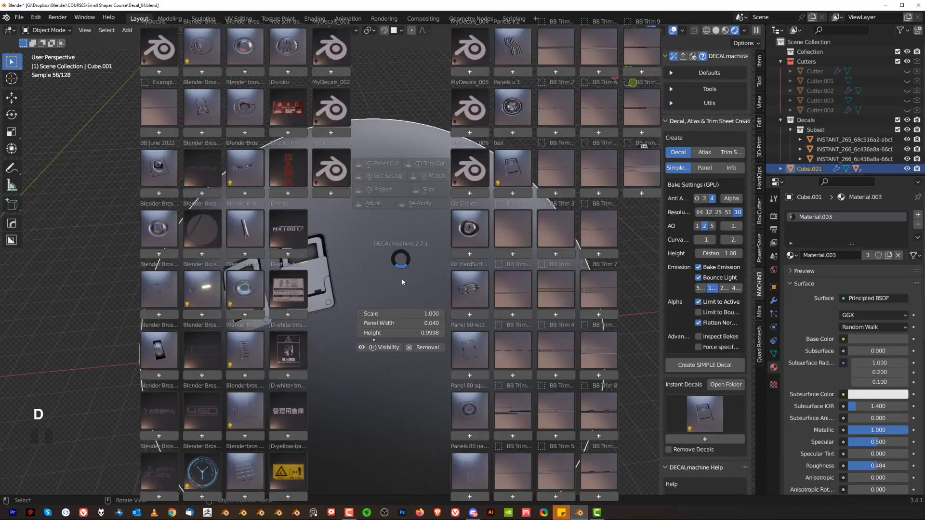
click(514, 164)
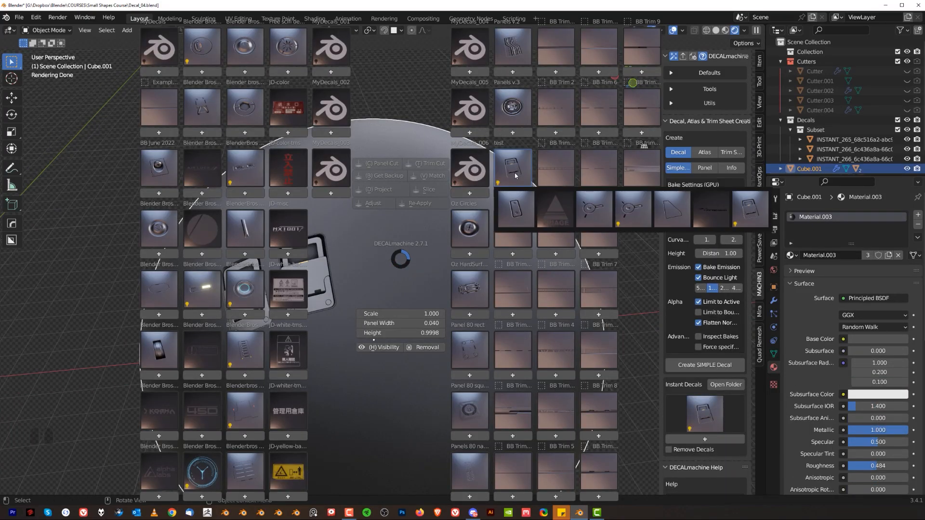
click(750, 215)
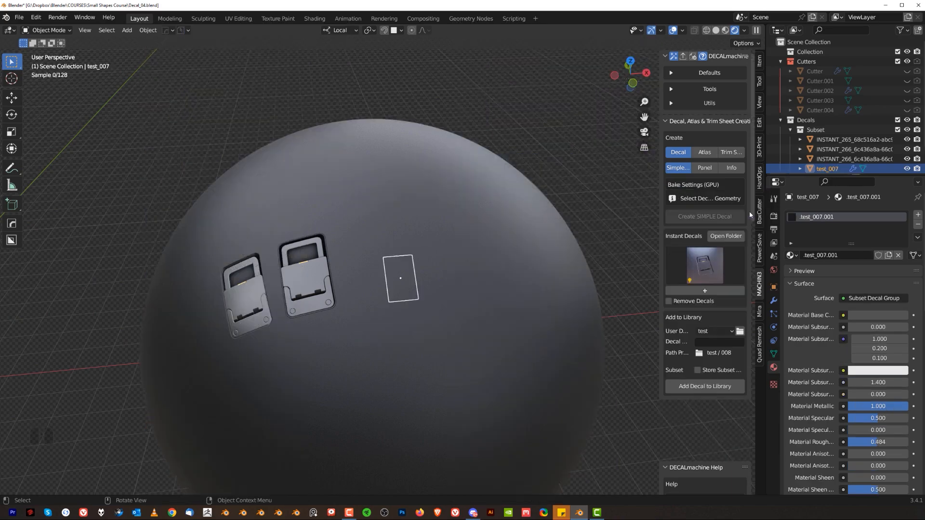
Enlarge the inserted library decal to about twice its size and project it onto the sphere with DECALmachine
scroll(381, 317, up, 3)
scroll(204, 218, up, 3)
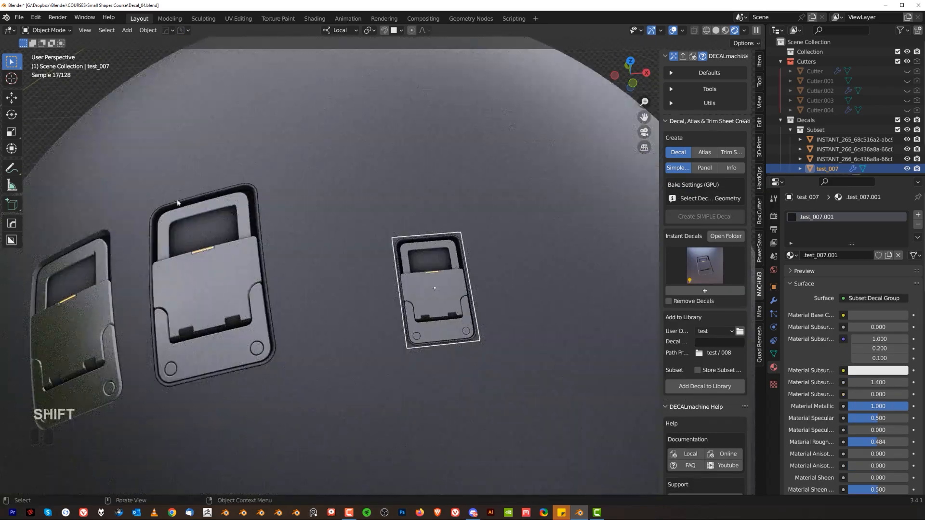
shift+middle_drag(298, 269, 280, 206)
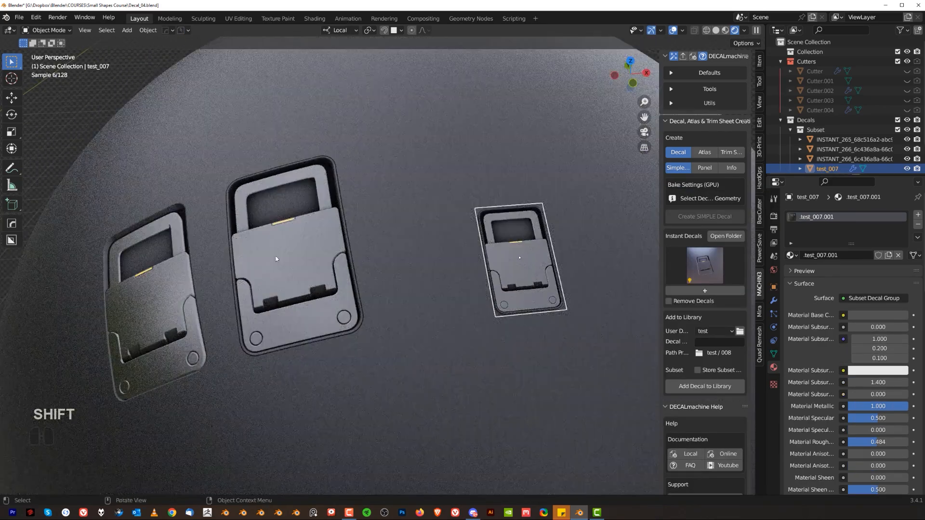
scroll(373, 243, down, 3)
scroll(415, 240, up, 3)
shift+middle_drag(424, 241, 316, 254)
scroll(380, 270, up, 3)
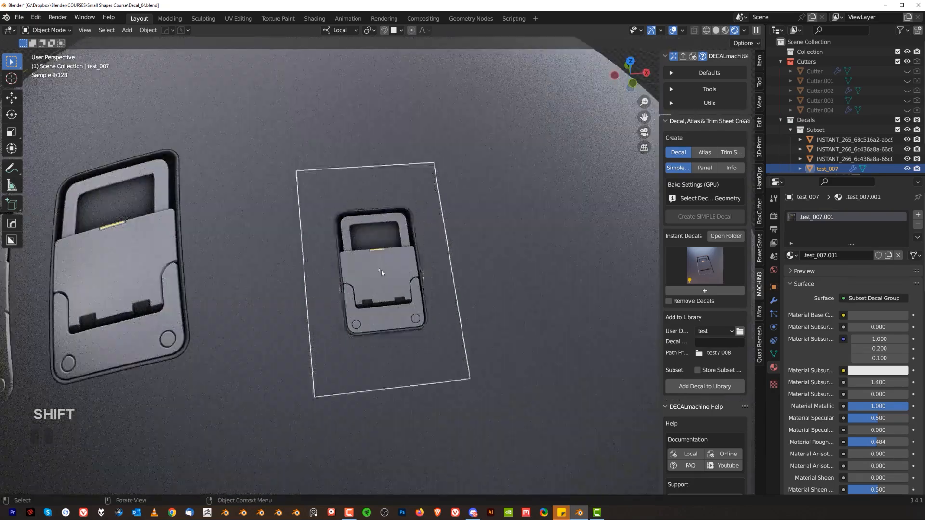
key(d)
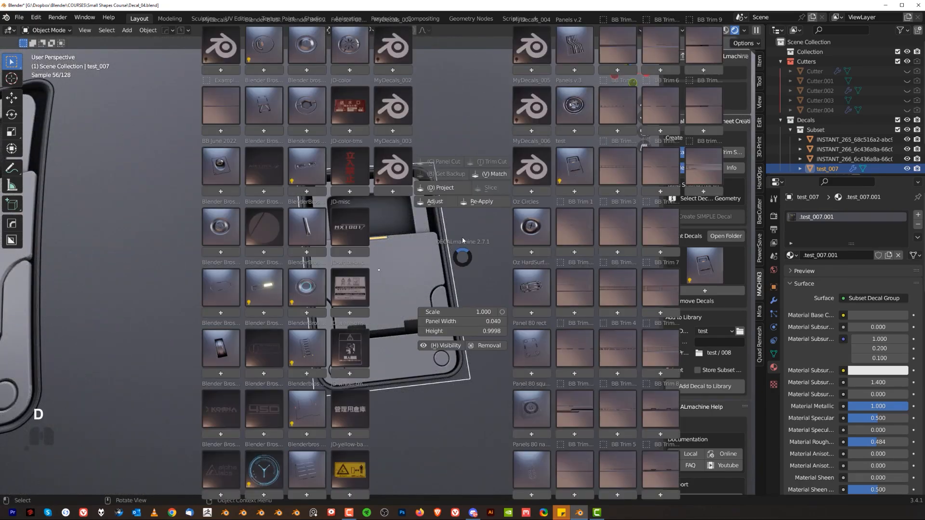
click(443, 190)
Examine the projected library decal on the sphere from several angles and close up
scroll(475, 250, down, 2)
scroll(433, 265, up, 4)
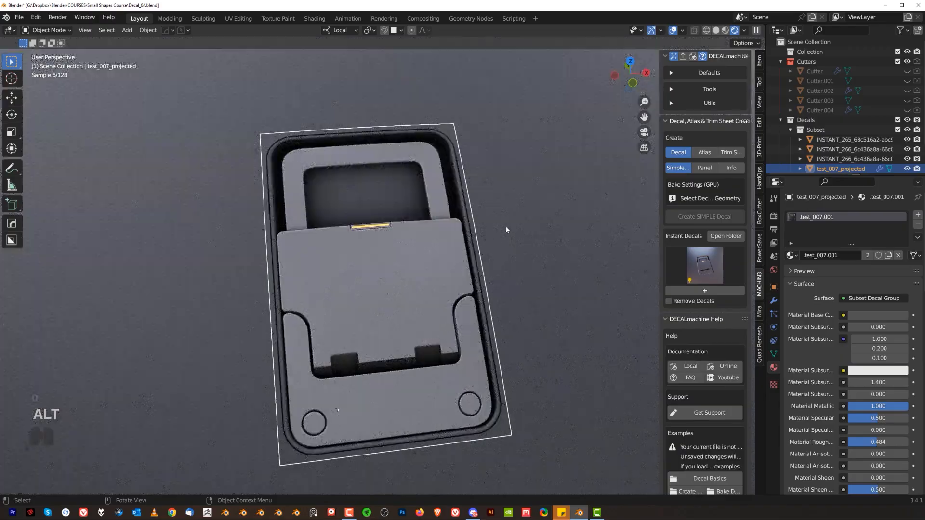
click(391, 273)
mouse_move(390, 273)
middle_down()
mouse_move(394, 312)
mouse_move(331, 285)
mouse_move(334, 309)
mouse_move(362, 313)
mouse_move(369, 332)
mouse_move(400, 271)
middle_up()
scroll(401, 273, up, 2)
shift+middle_drag(429, 314, 379, 268)
middle_drag(309, 284, 363, 312)
scroll(385, 263, down, 6)
scroll(407, 214, up, 3)
shift+middle_drag(412, 104, 448, 189)
middle_drag(422, 297, 442, 212)
Frame the projected library decal and select the sphere to view the decal without its selection outline
scroll(434, 282, down, 4)
scroll(451, 299, up, 3)
shift+middle_drag(451, 299, 435, 266)
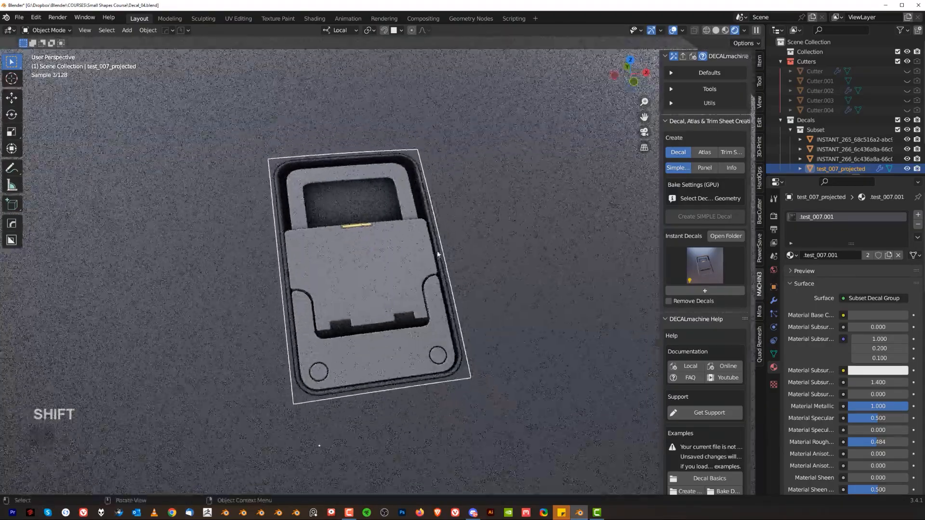
scroll(439, 261, up, 1)
click(507, 234)
shift+middle_drag(507, 232, 460, 228)
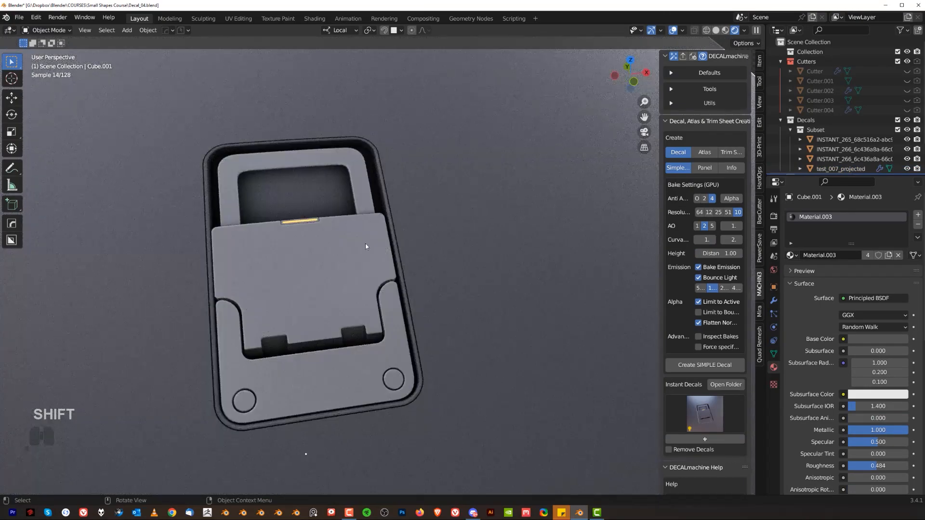